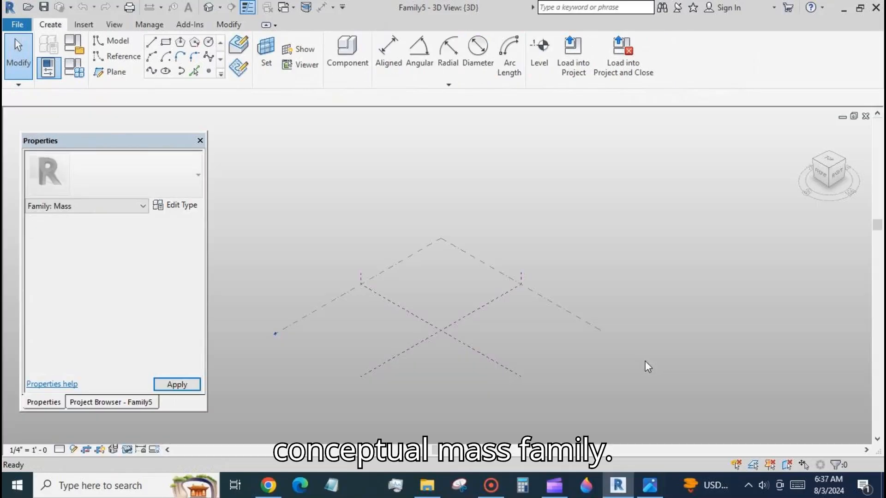
# Open the Level 1 floor plan and draw a circle of about 10800 radius centred on the reference planes' intersection.
pyautogui.click(119, 402)
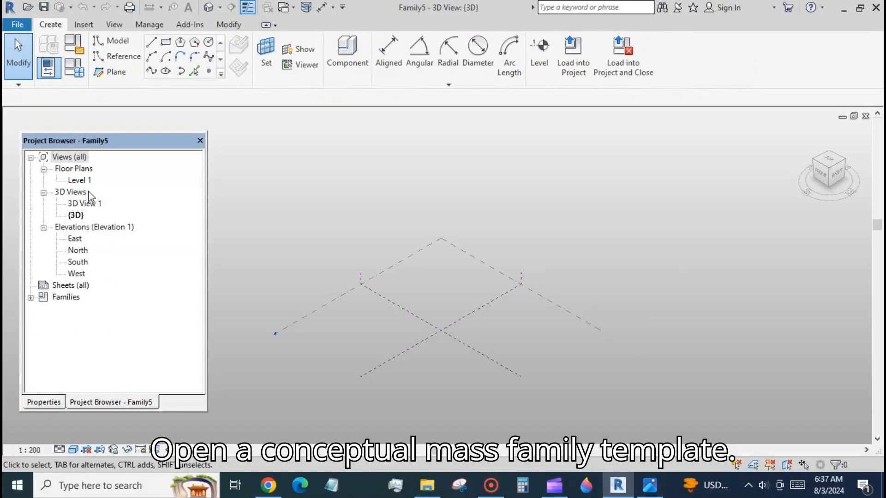
pyautogui.doubleClick(82, 182)
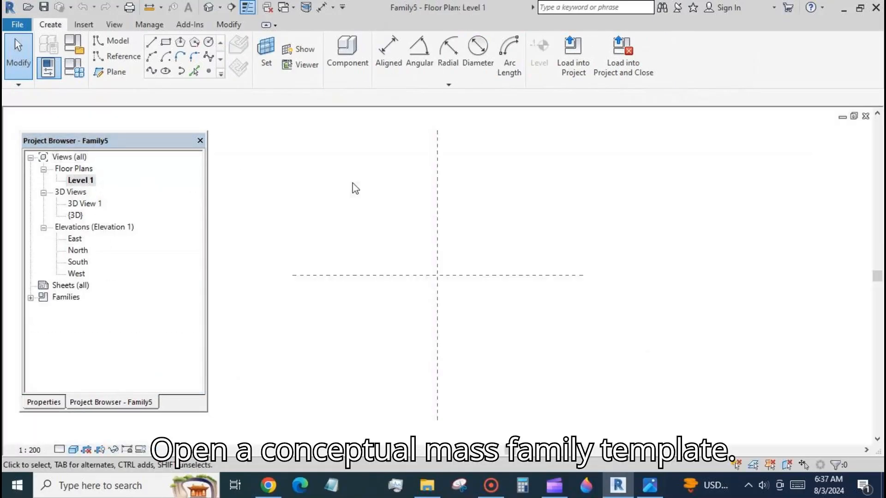
pyautogui.click(209, 43)
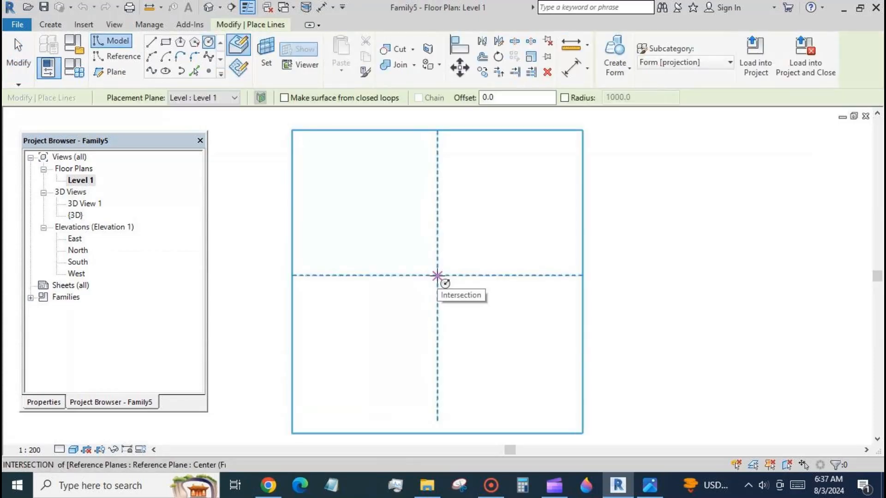
pyautogui.click(437, 275)
pyautogui.click(455, 249)
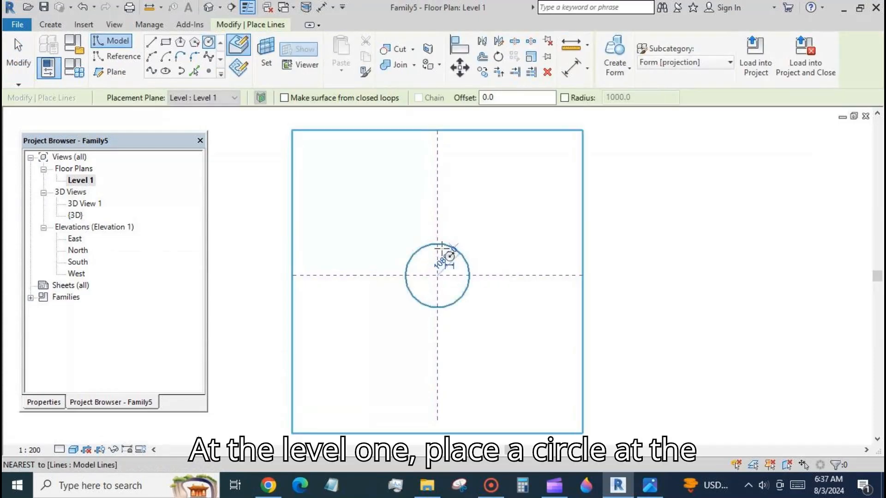
pyautogui.click(22, 65)
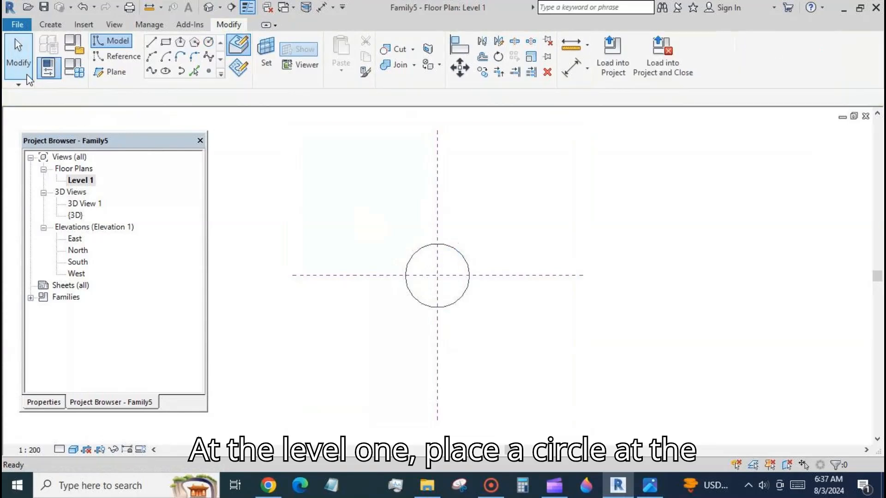
# Make the circle's temporary radius dimension permanent and label it with a new family type parameter named rad.
pyautogui.click(461, 257)
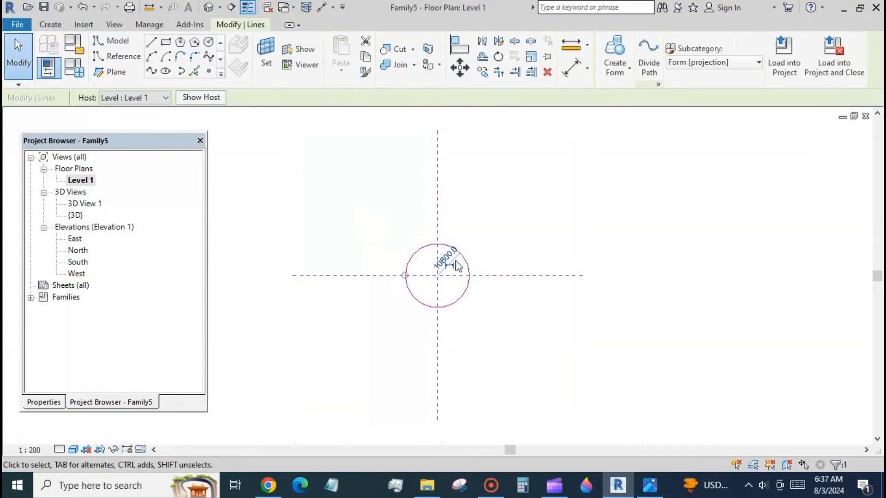
pyautogui.scroll(3, 442, 285)
pyautogui.click(455, 253)
pyautogui.click(468, 239)
pyautogui.click(734, 54)
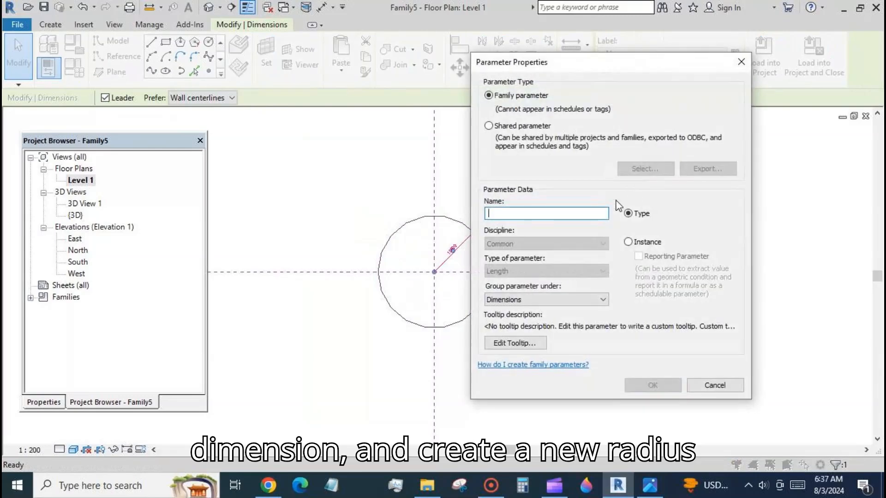
pyautogui.write('rad')
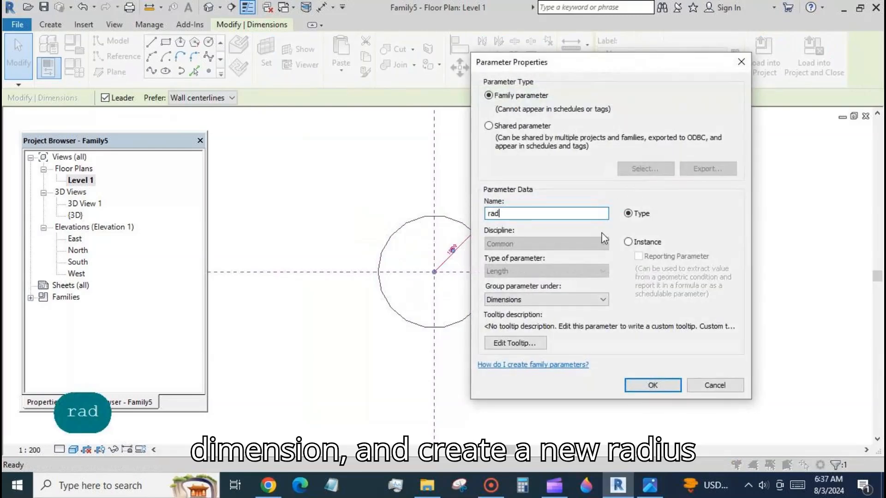
pyautogui.click(650, 382)
pyautogui.click(524, 348)
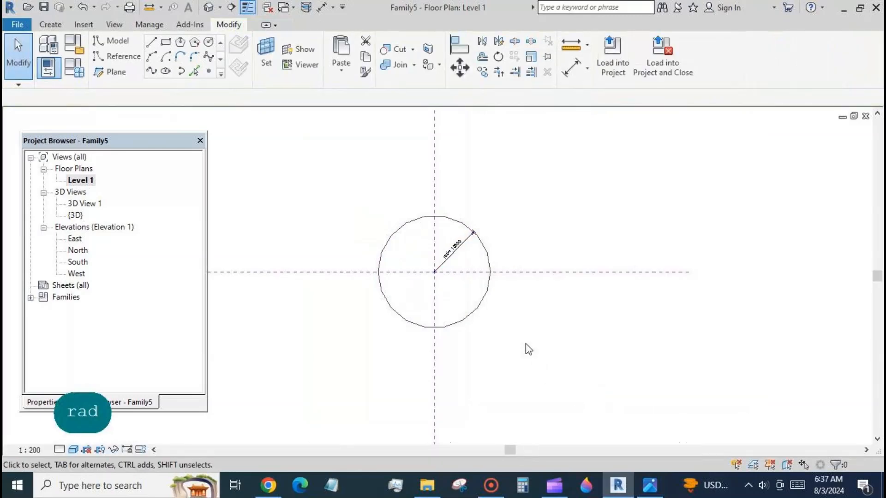
# Convert the circle to a reference line and make its center mark visible.
pyautogui.click(486, 302)
pyautogui.click(44, 402)
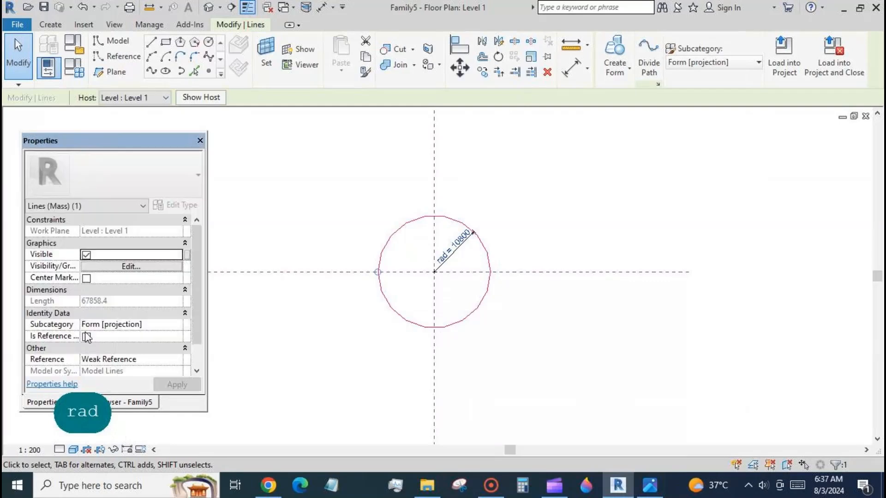
pyautogui.click(90, 266)
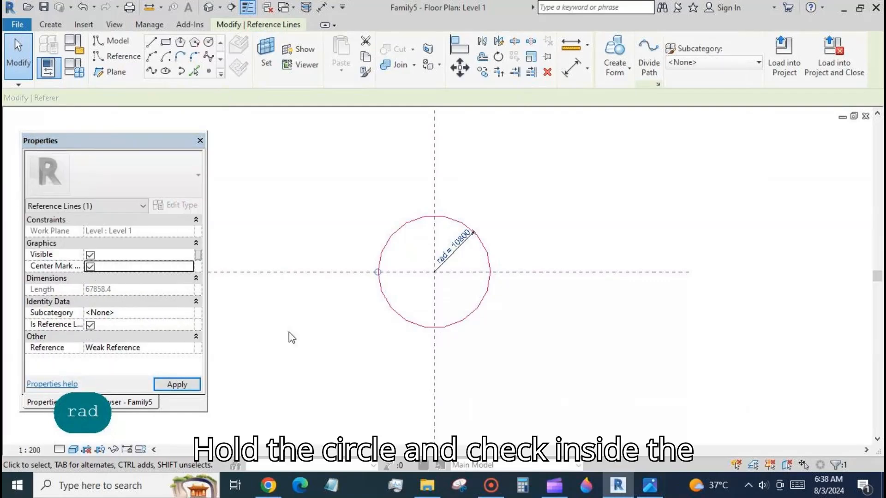
pyautogui.click(292, 337)
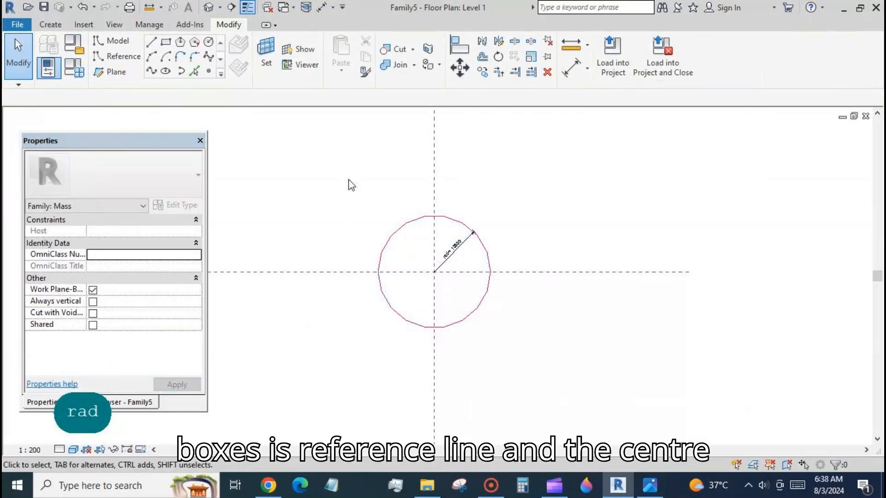
# Align the circle's centre with the vertical and horizontal central reference planes.
pyautogui.click(461, 46)
pyautogui.click(434, 154)
pyautogui.click(434, 273)
pyautogui.click(528, 272)
pyautogui.click(411, 297)
pyautogui.press('Escape')
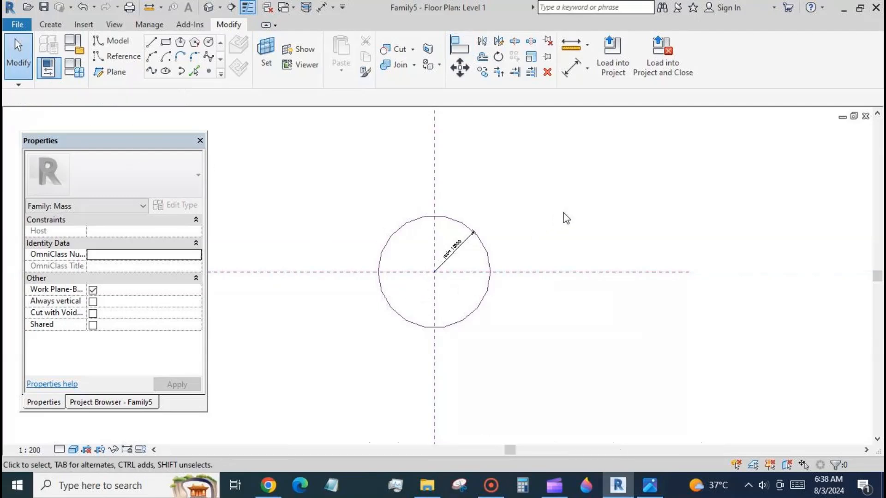
# Set the rad parameter to 7000 in the family types and apply it to the circle.
pyautogui.scroll(-1, 564, 215)
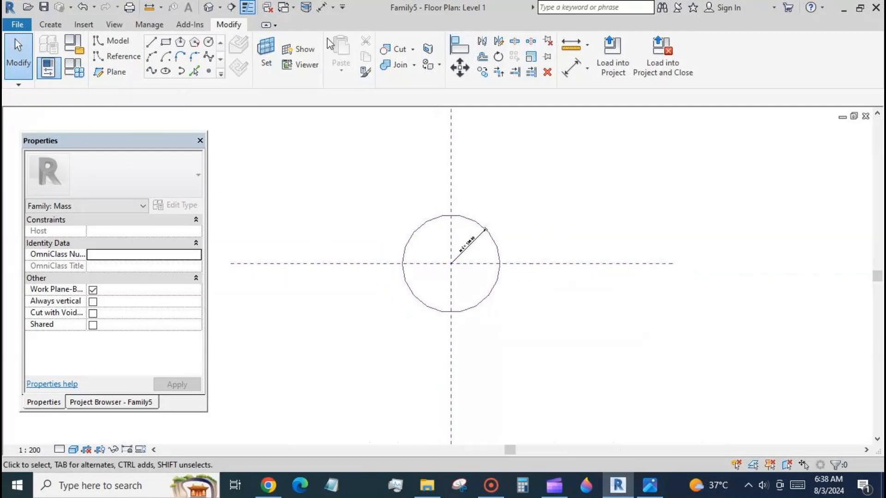
pyautogui.click(74, 69)
pyautogui.click(154, 182)
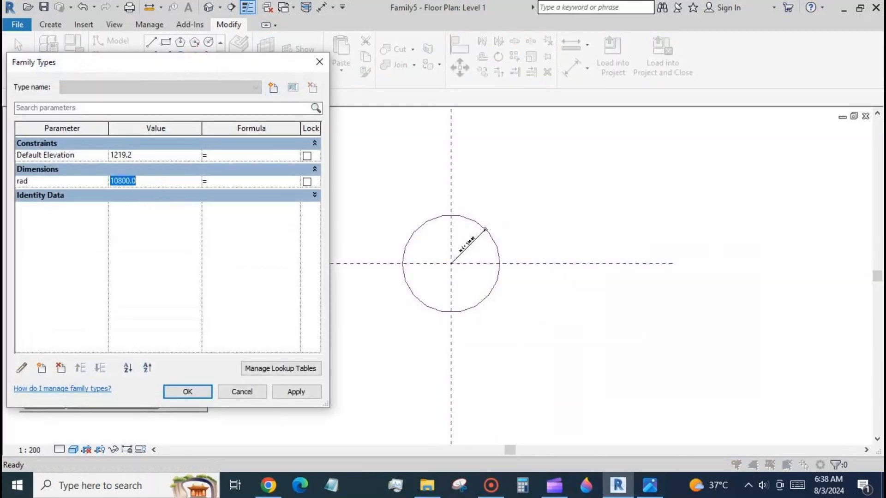
pyautogui.write('7000')
pyautogui.click(303, 395)
pyautogui.click(187, 392)
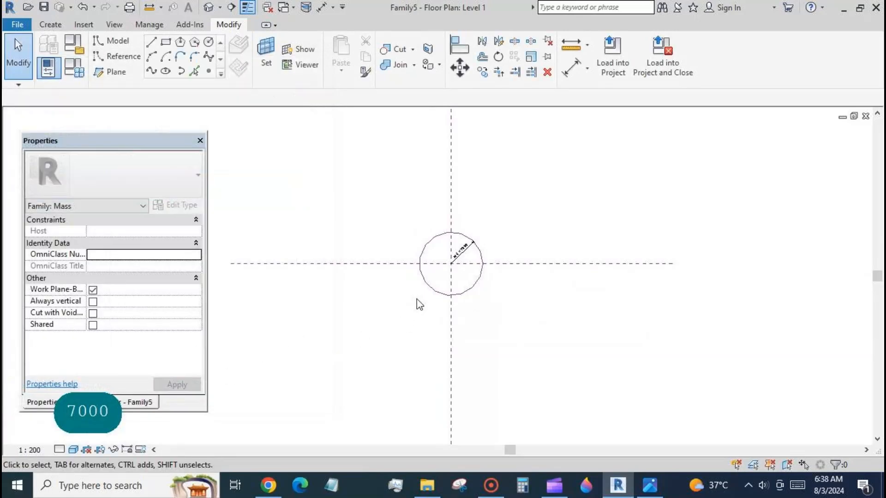
# Draw two vertical reference planes, one on each side of the circle and the central plane.
pyautogui.scroll(2, 436, 260)
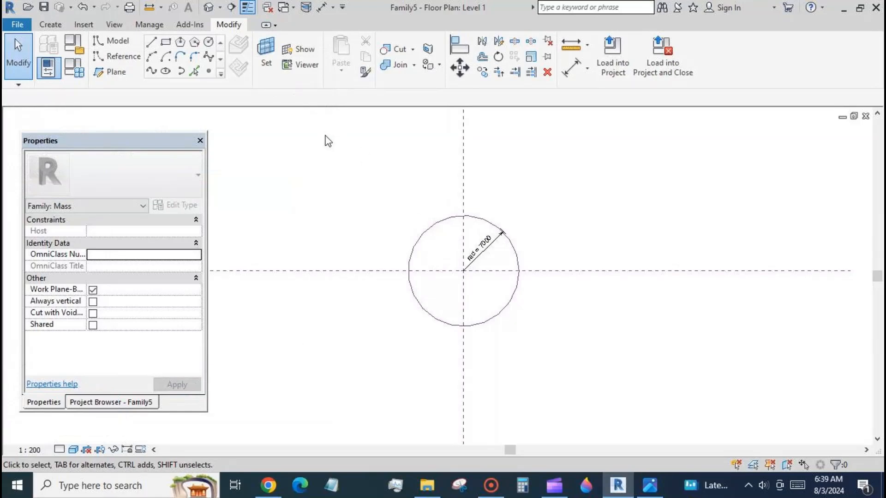
pyautogui.click(100, 75)
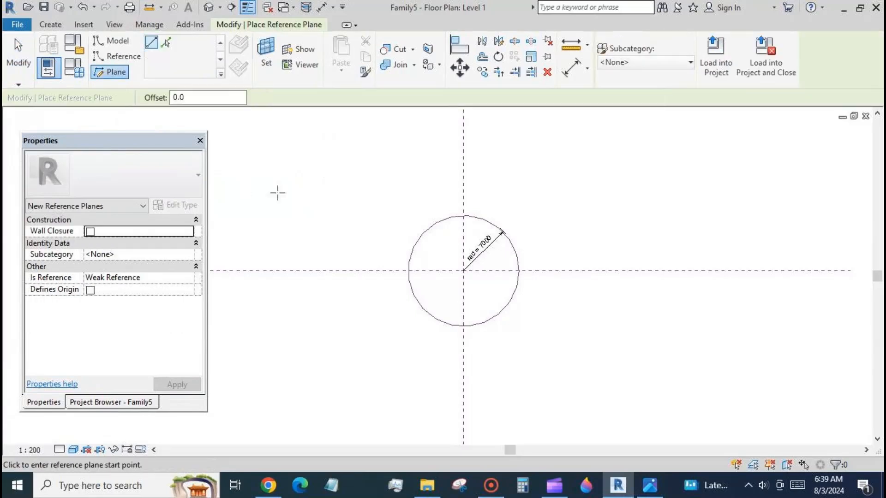
pyautogui.click(370, 134)
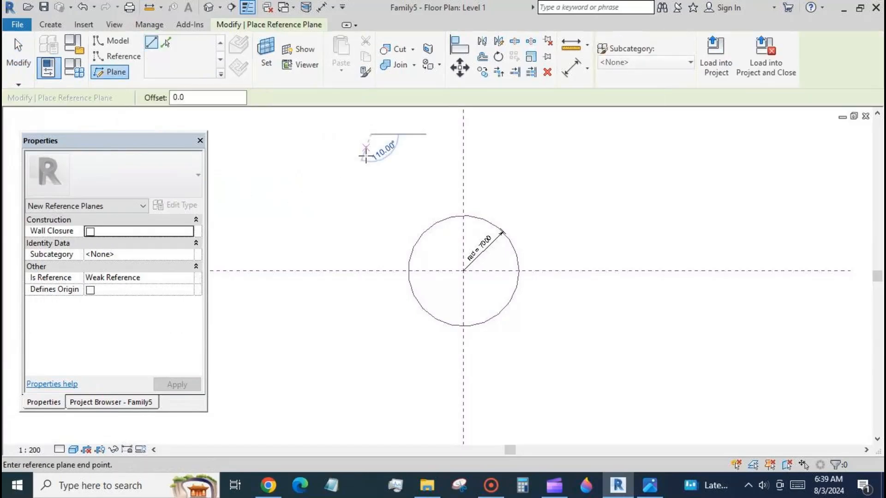
pyautogui.click(371, 368)
pyautogui.click(595, 148)
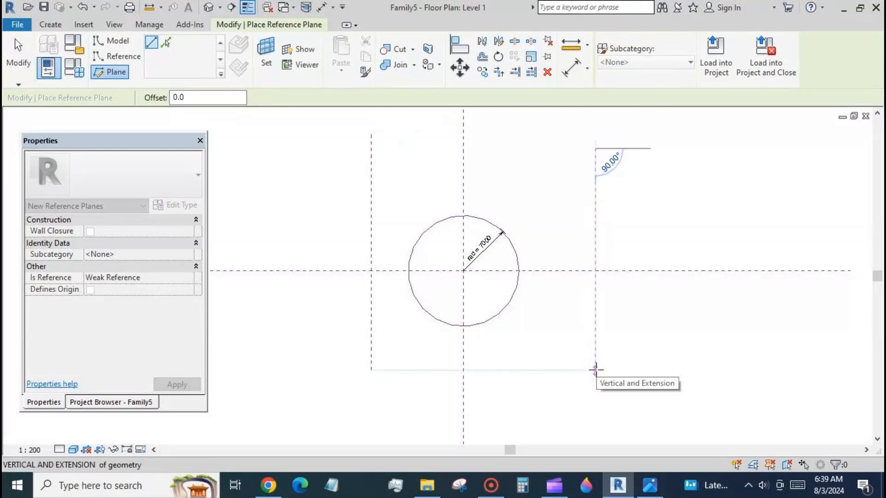
pyautogui.click(596, 370)
# Place an aligned dimension string across the three vertical reference planes and make its segments equal.
pyautogui.click(571, 69)
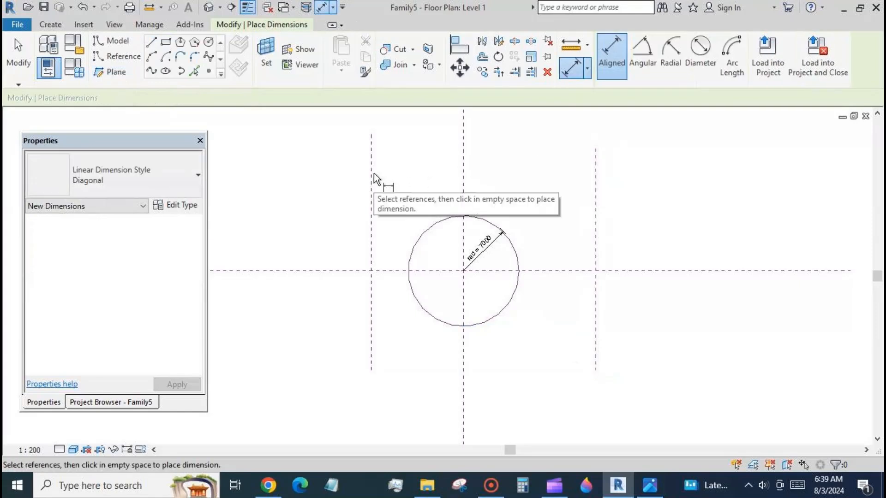
pyautogui.click(371, 171)
pyautogui.click(464, 170)
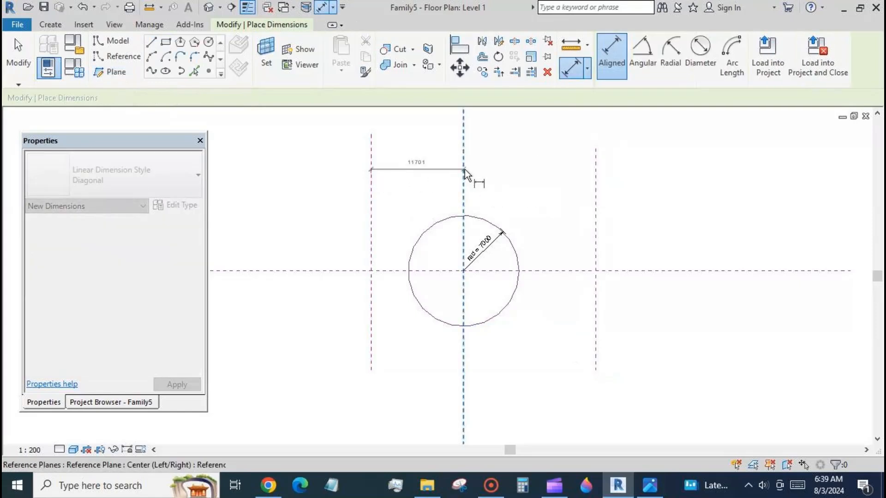
pyautogui.click(596, 171)
pyautogui.click(651, 146)
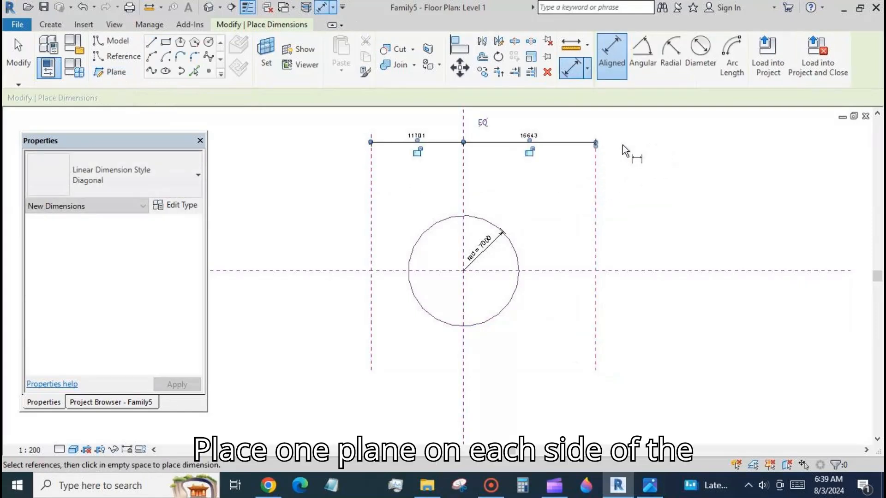
pyautogui.click(483, 124)
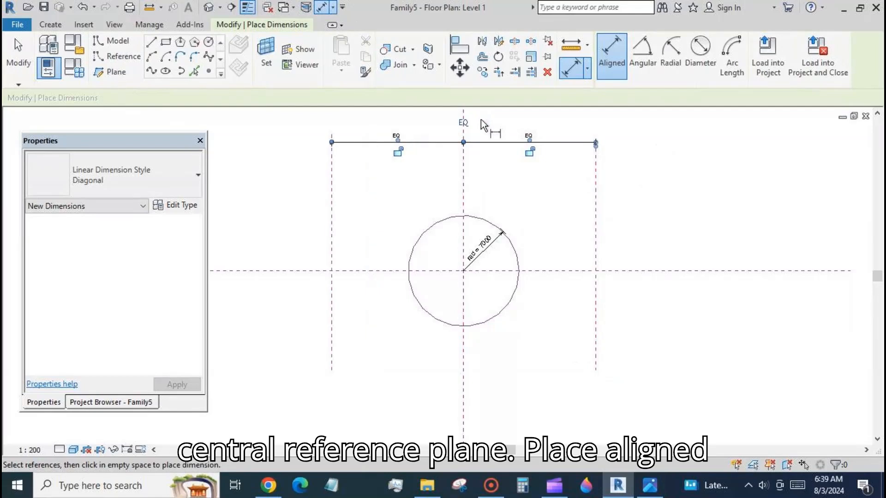
# Place an aligned dimension between the left and central vertical reference planes, above the equality dimension string.
pyautogui.click(332, 173)
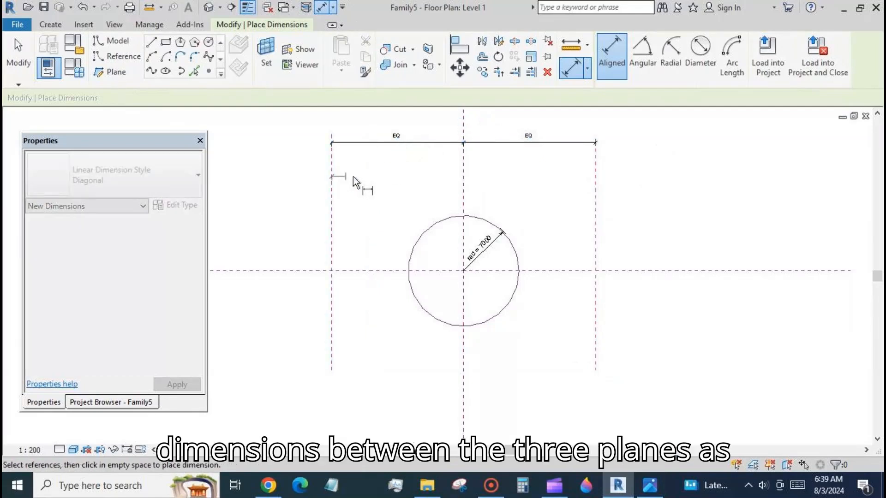
pyautogui.click(464, 175)
pyautogui.scroll(-2, 464, 199)
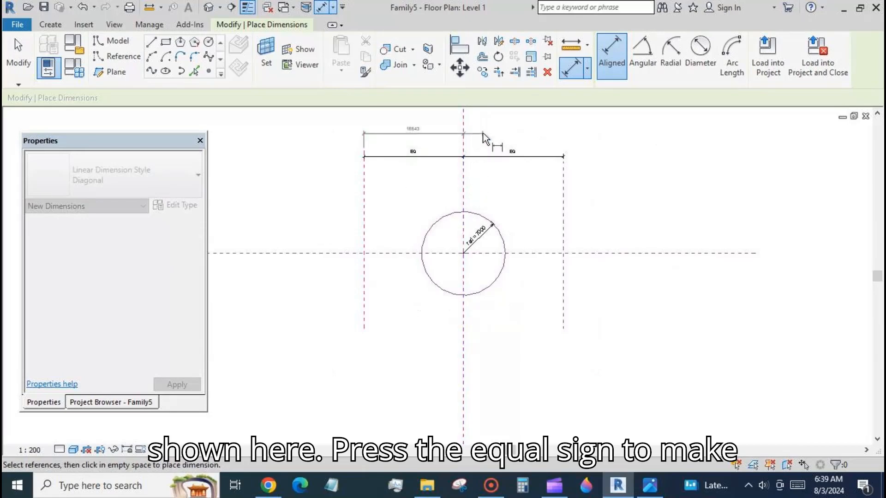
pyautogui.click(461, 136)
pyautogui.press('Escape')
pyautogui.press('Escape')
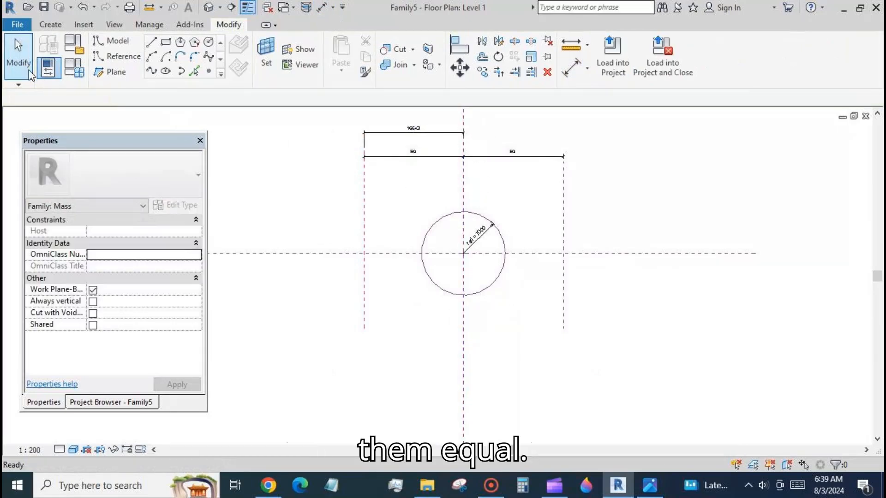
# Label the dimension between the left and central planes with a new family type parameter named dis.
pyautogui.click(456, 134)
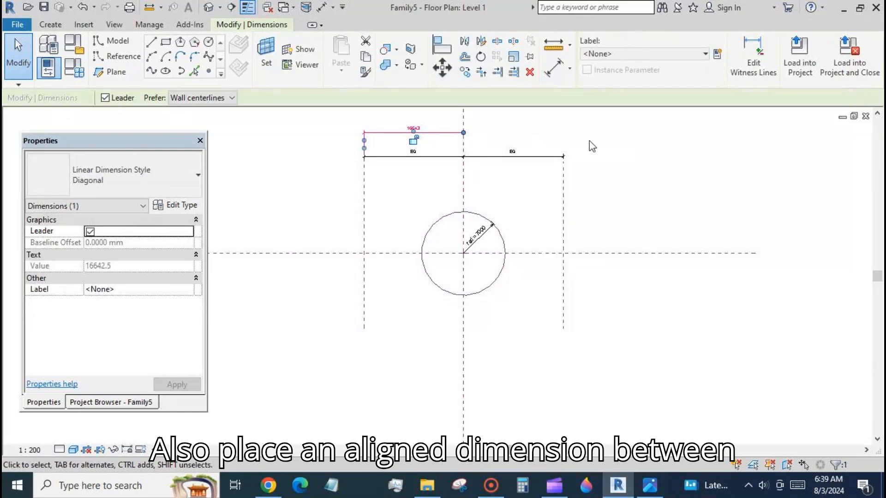
pyautogui.click(717, 54)
pyautogui.write('dis')
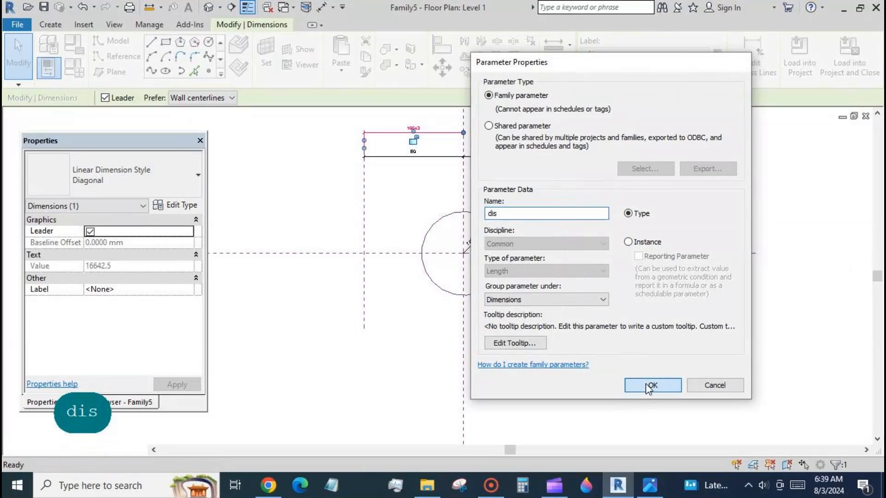
pyautogui.click(649, 387)
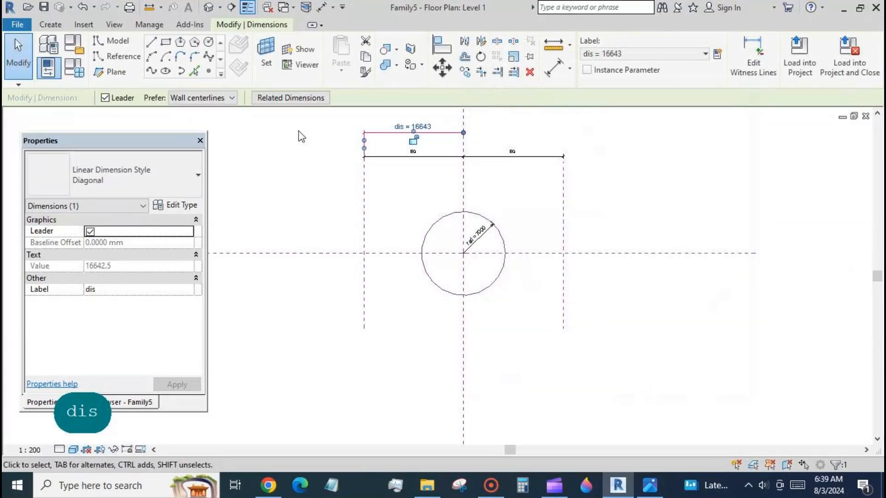
# Draw circles of about 7500 and 7100 radius where the left and right vertical planes cross the horizontal plane.
pyautogui.click(208, 42)
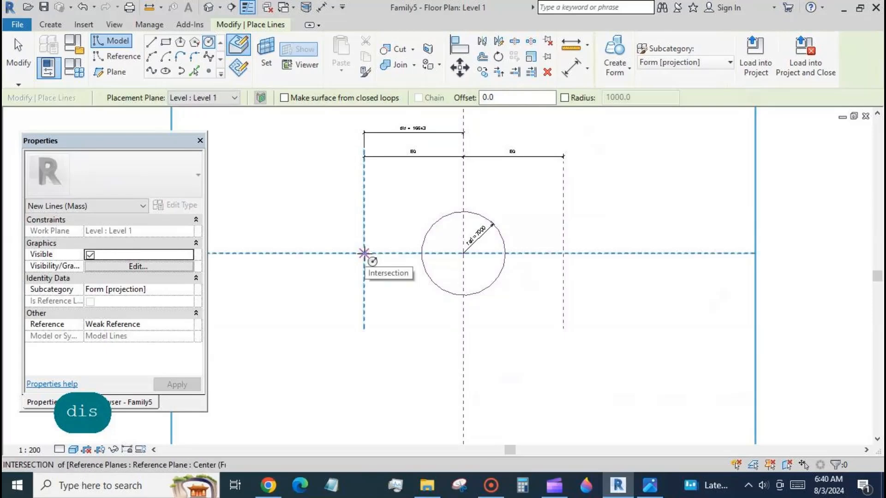
pyautogui.click(364, 252)
pyautogui.click(392, 219)
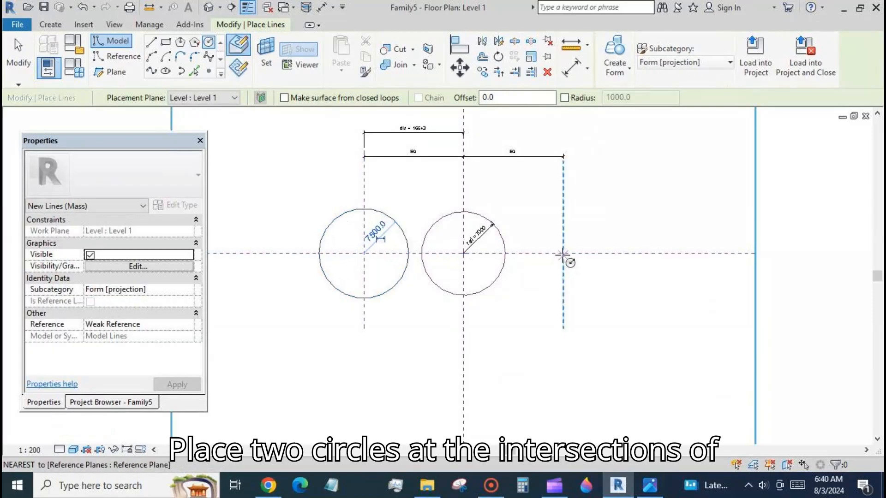
pyautogui.click(563, 252)
pyautogui.click(589, 221)
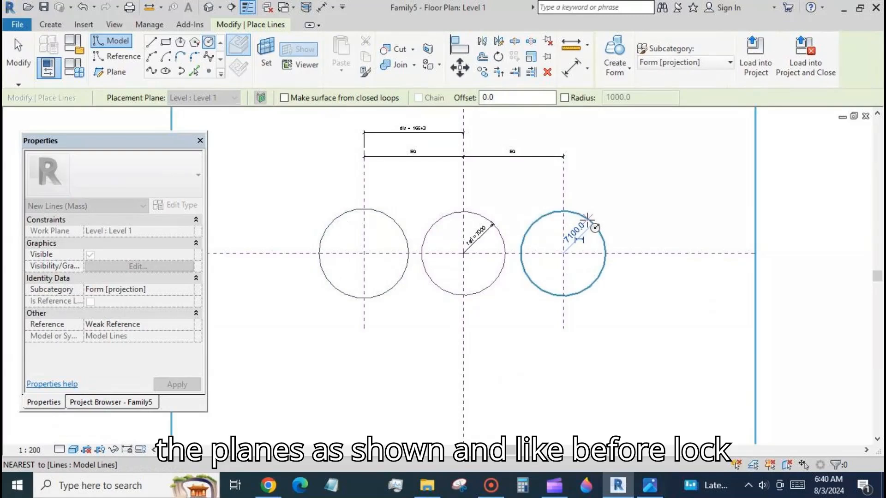
pyautogui.press('Escape')
pyautogui.press('Escape')
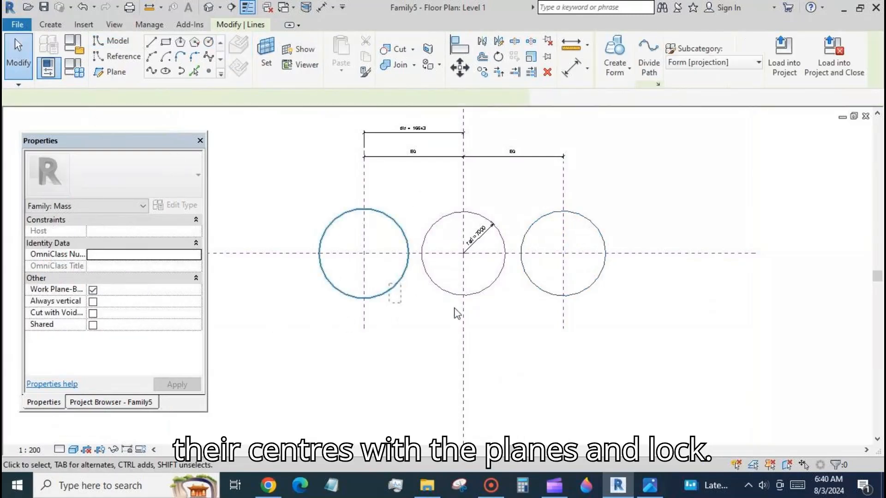
# Convert the left and right circles to reference lines and make their center marks visible.
pyautogui.click(396, 285)
pyautogui.keyDown('ctrl'); pyautogui.click(583, 281); pyautogui.keyUp('ctrl')
pyautogui.click(86, 336)
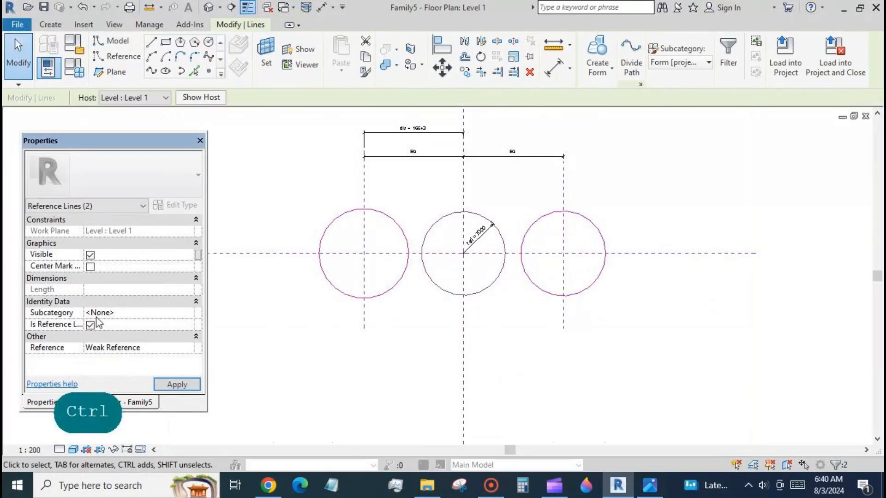
# Align the left circle's center to the left vertical and the horizontal reference planes, and lock the alignments.
pyautogui.press('a')
pyautogui.press('l')
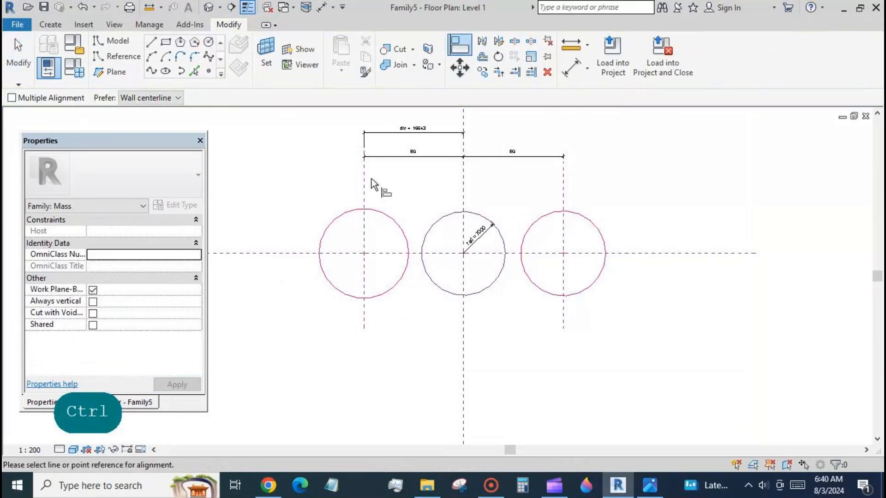
pyautogui.click(364, 179)
pyautogui.click(365, 253)
pyautogui.click(344, 223)
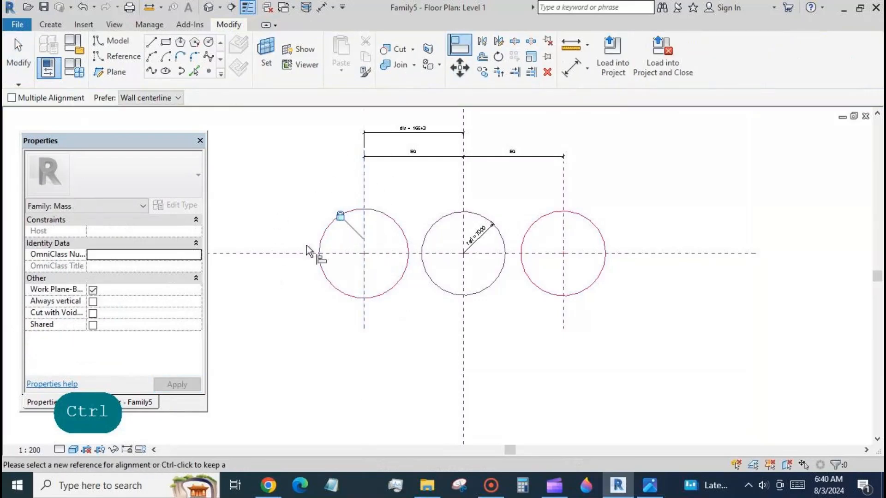
pyautogui.click(313, 253)
pyautogui.click(363, 254)
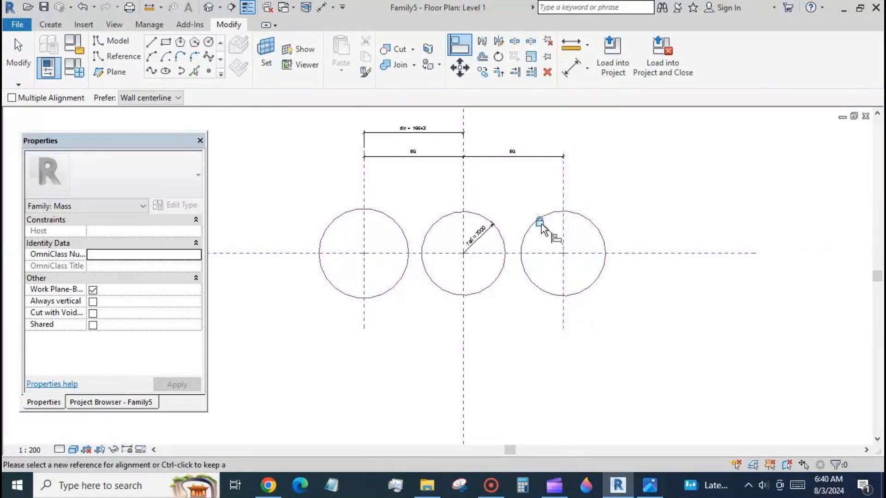
# Align the right circle's center to the right vertical and the horizontal reference planes, and lock the alignments.
pyautogui.click(645, 253)
pyautogui.click(563, 255)
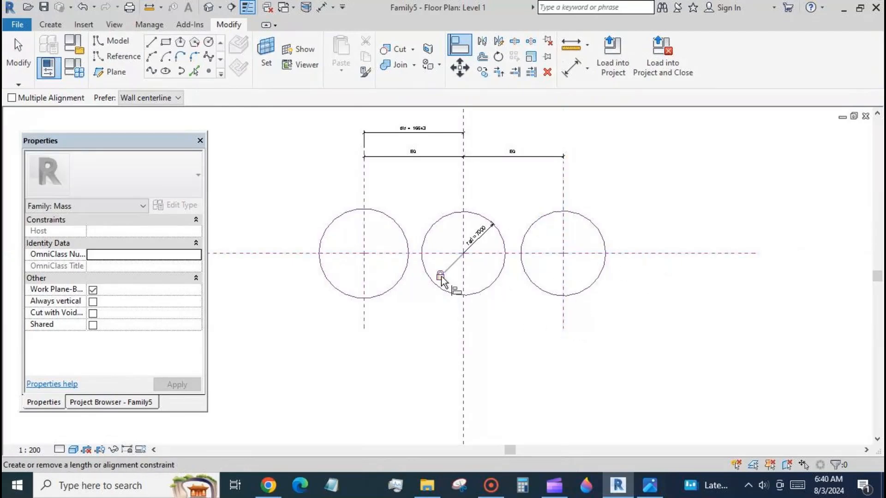
pyautogui.press('Escape')
pyautogui.press('Escape')
# Make the right circle's temporary radius dimension permanent and label it with the rad parameter.
pyautogui.click(383, 298)
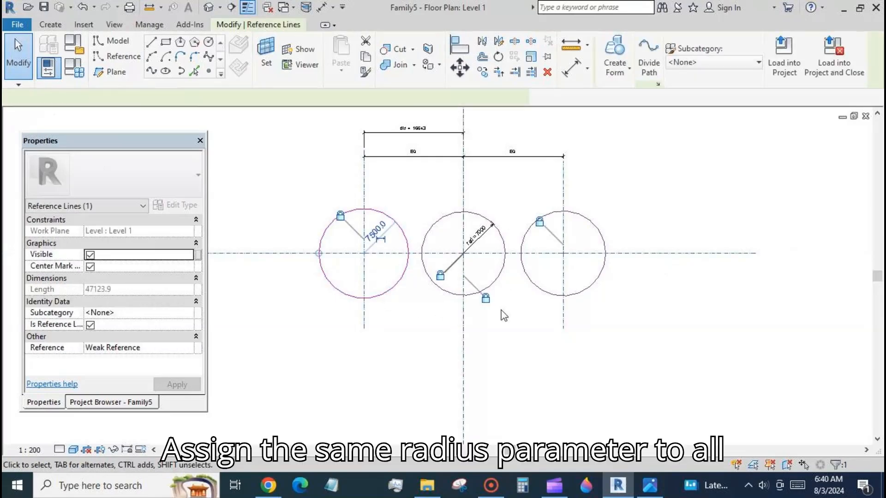
pyautogui.keyDown('ctrl'); pyautogui.click(577, 293); pyautogui.keyUp('ctrl')
pyautogui.click(611, 313)
pyautogui.click(590, 294)
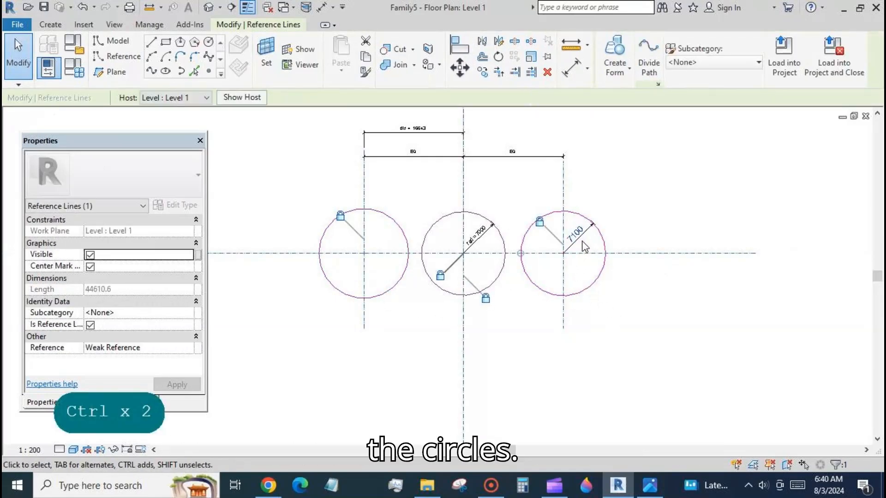
pyautogui.click(579, 237)
pyautogui.click(662, 53)
pyautogui.click(706, 129)
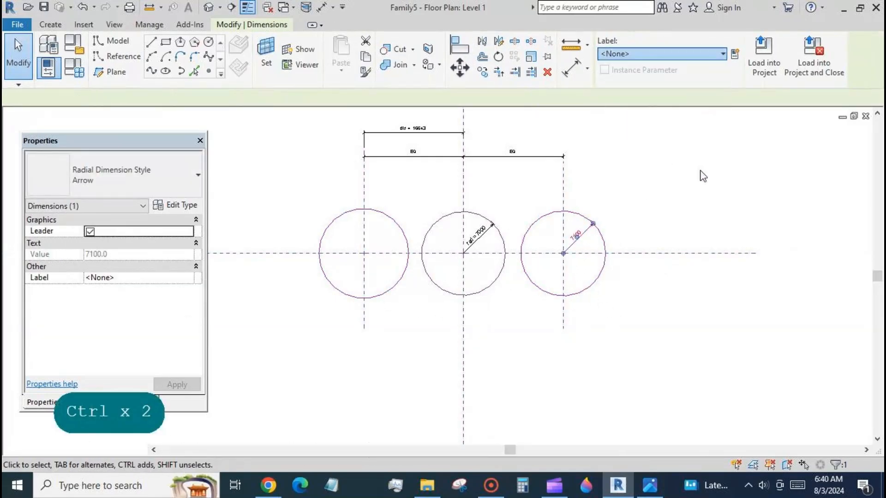
pyautogui.click(693, 189)
# Make the left circle's temporary radius dimension permanent and label it with the rad parameter.
pyautogui.click(407, 242)
pyautogui.click(381, 239)
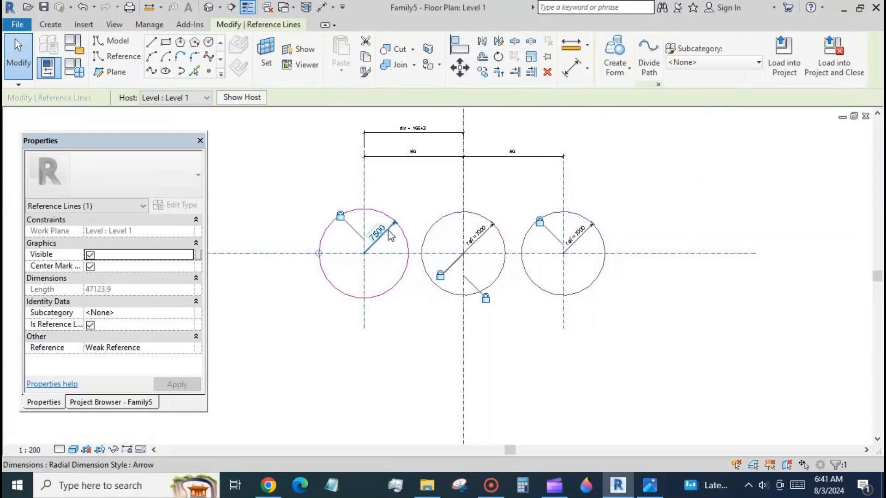
pyautogui.click(388, 229)
pyautogui.click(703, 54)
pyautogui.click(708, 129)
pyautogui.click(705, 167)
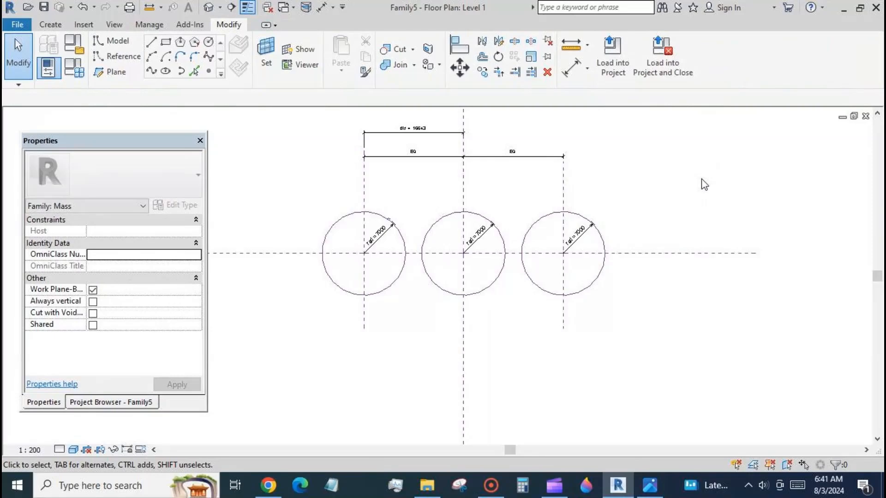
# Give the dis parameter the formula 2 * rad + 1000 mm in the family types and apply it.
pyautogui.click(76, 69)
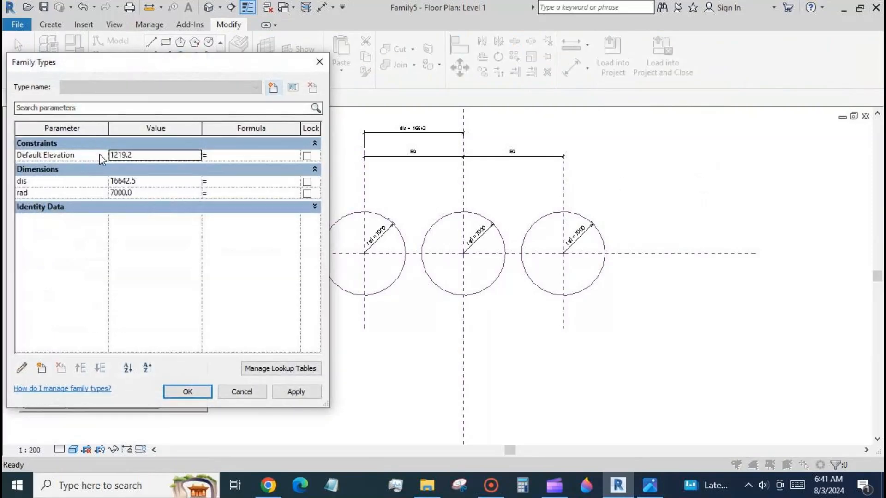
pyautogui.click(226, 181)
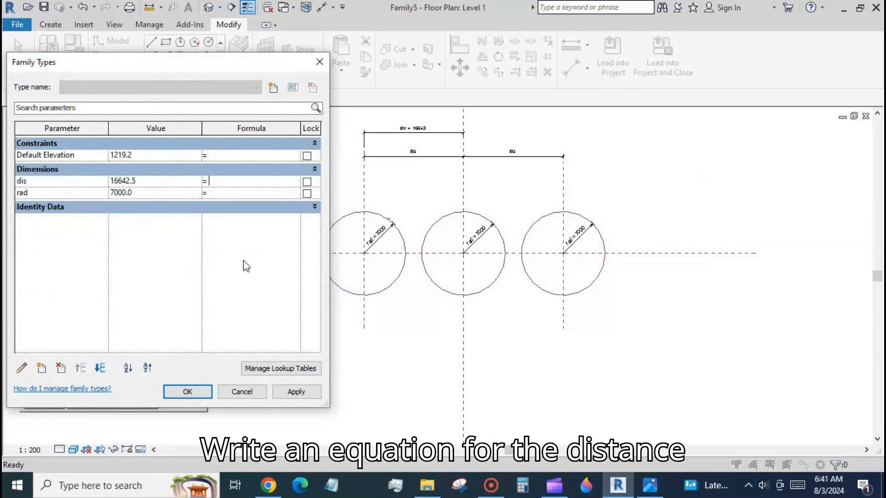
pyautogui.write('2 * rad ')
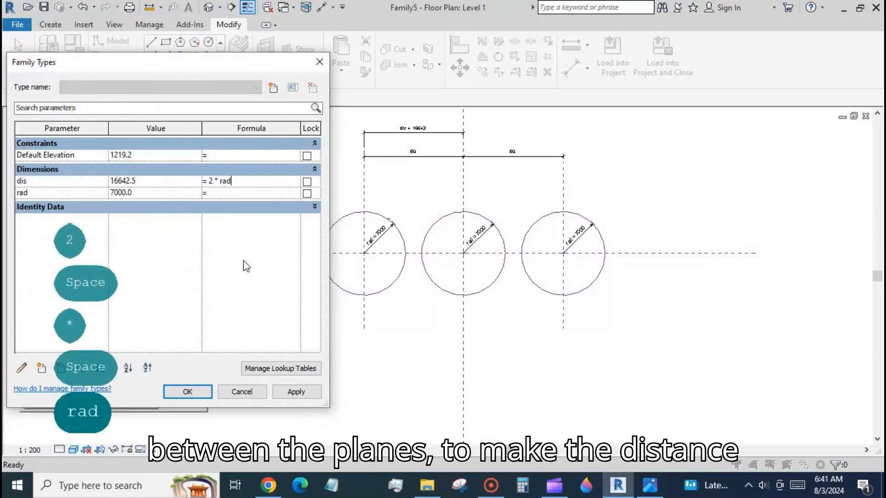
pyautogui.write('+d')
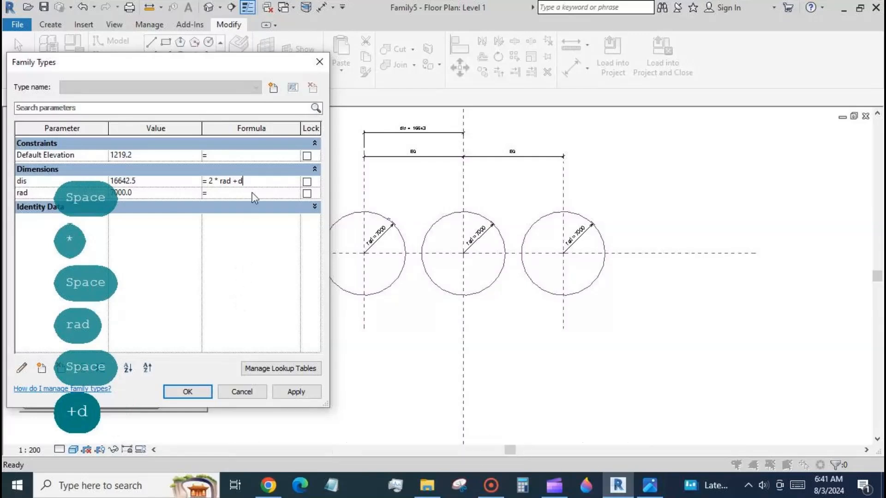
pyautogui.hotkey('shift', 'Left')
pyautogui.write('1000')
pyautogui.click(296, 392)
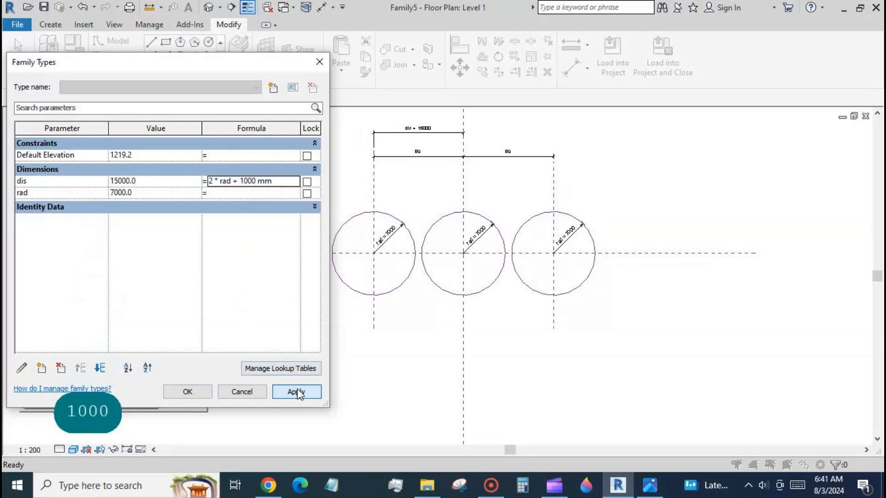
# Create a length type parameter named d under Dimensions and give it the formula rad / 7.
pyautogui.click(41, 367)
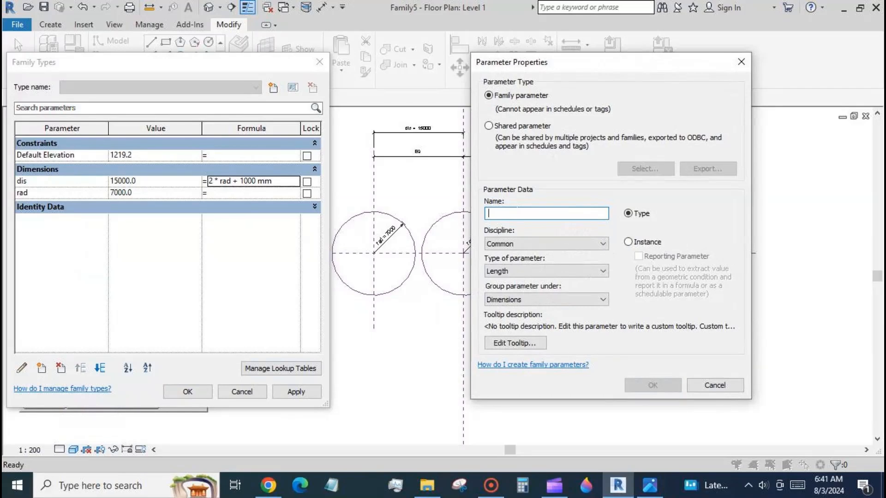
pyautogui.write('d')
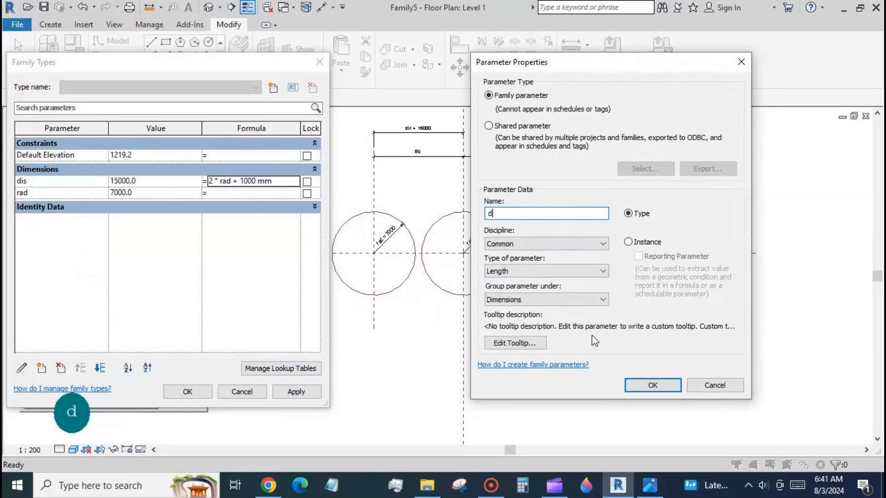
pyautogui.click(653, 385)
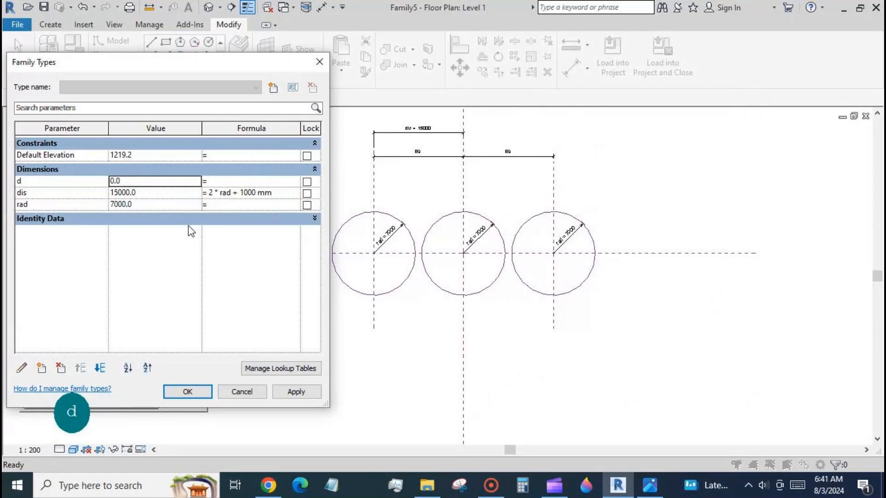
pyautogui.click(216, 180)
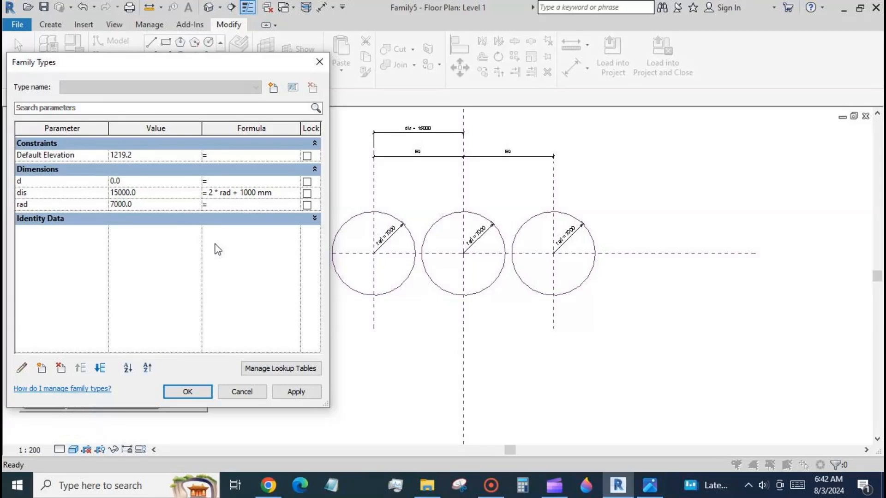
pyautogui.write('rad/')
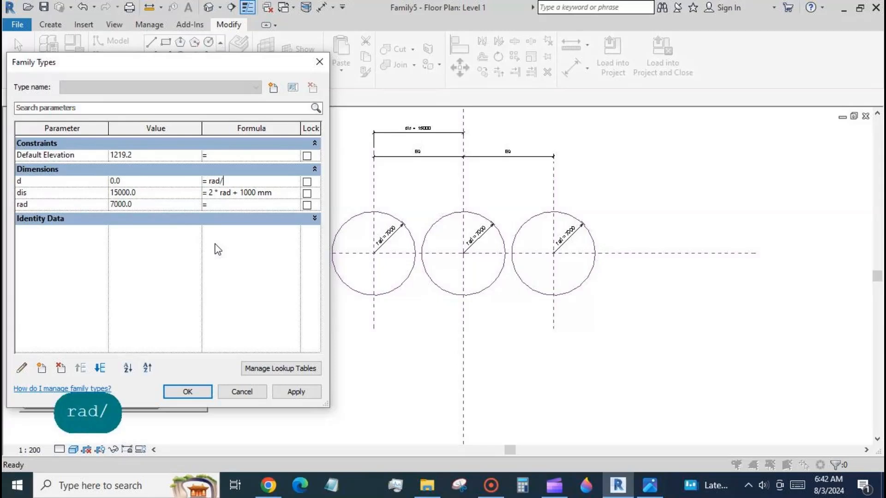
pyautogui.write('7')
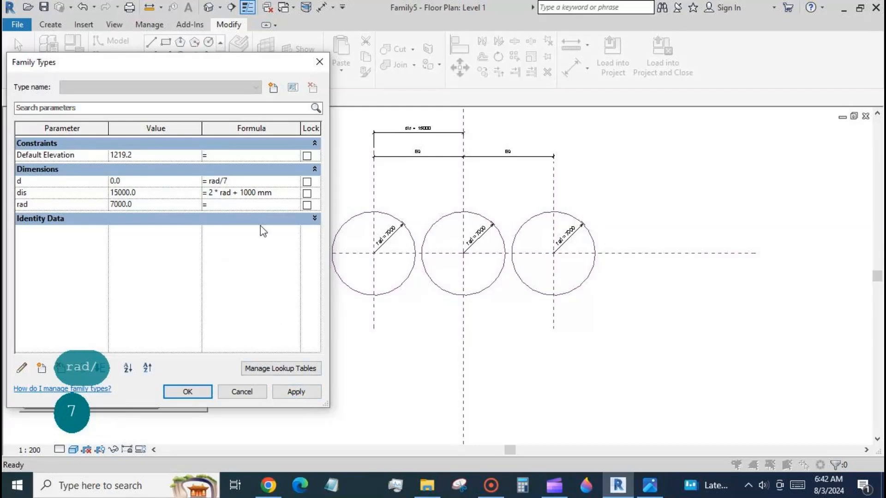
# Replace the constant in the dis formula with d, making it 2 * rad + d, and apply the change.
pyautogui.moveTo(272, 193); pyautogui.dragTo(241, 193)
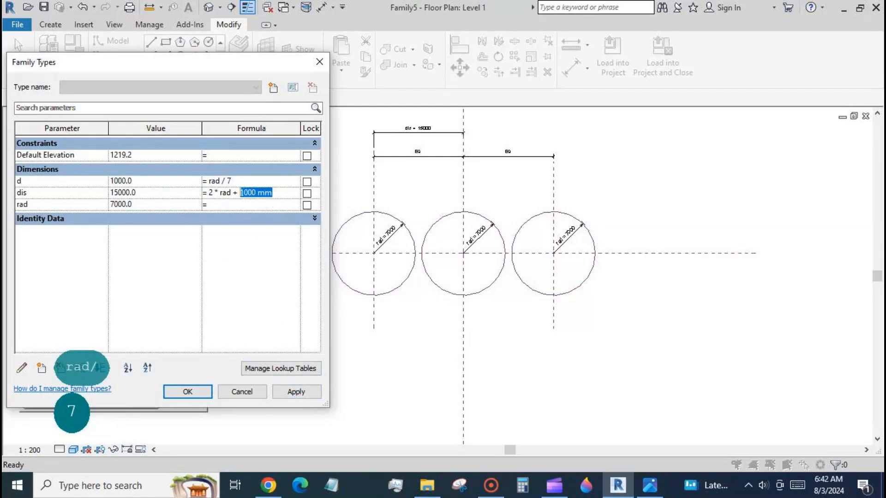
pyautogui.write('d')
pyautogui.click(294, 393)
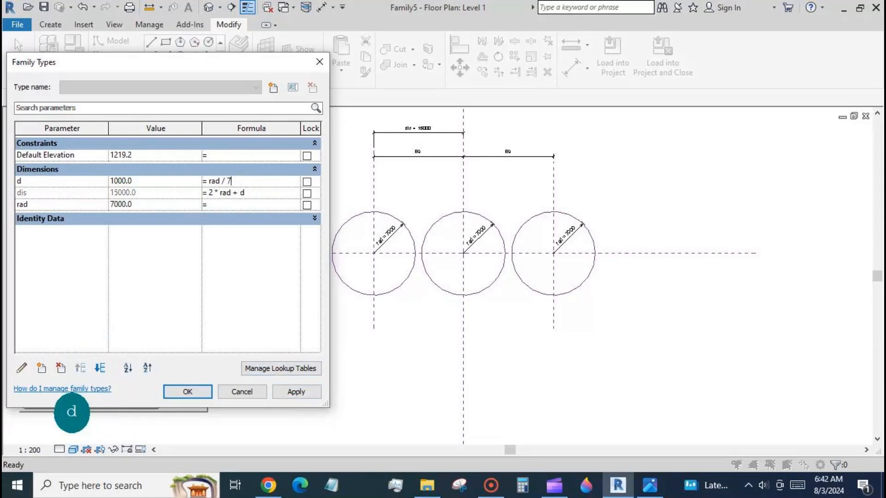
# Try rad / 6 as the formula of d, replace it with rad / 5, and accept the family types.
pyautogui.write('6')
pyautogui.click(296, 392)
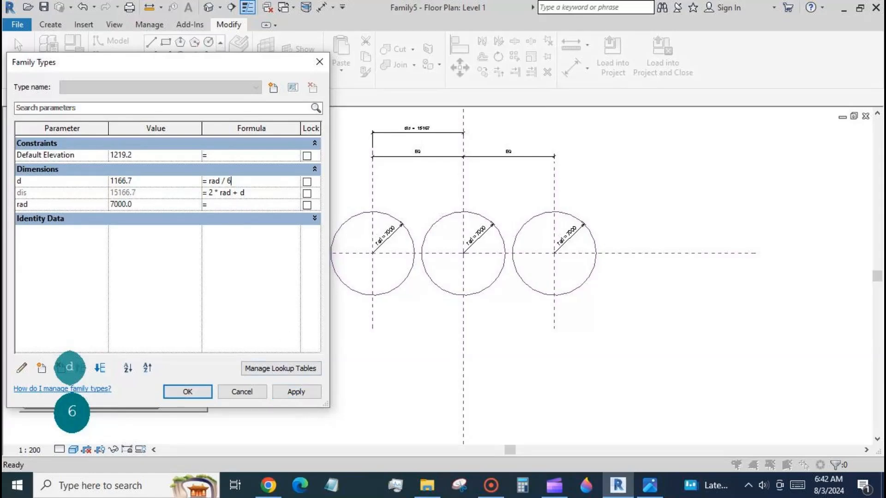
pyautogui.write('5')
pyautogui.click(300, 392)
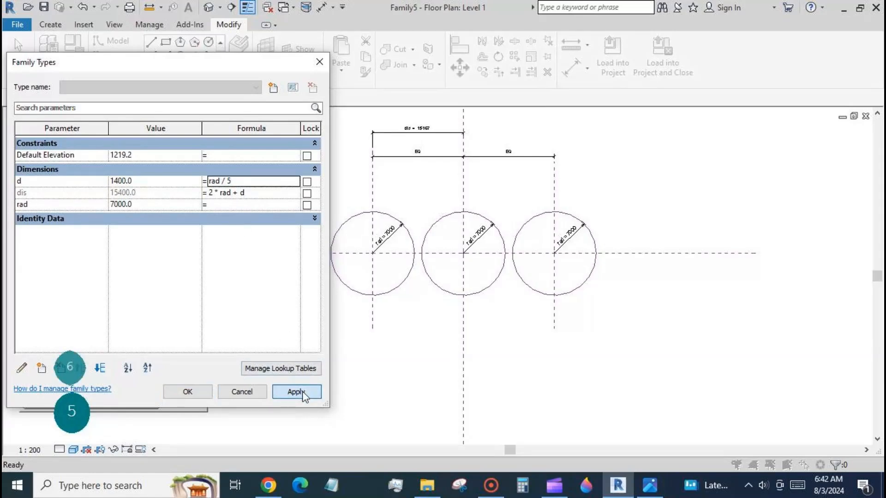
pyautogui.click(187, 392)
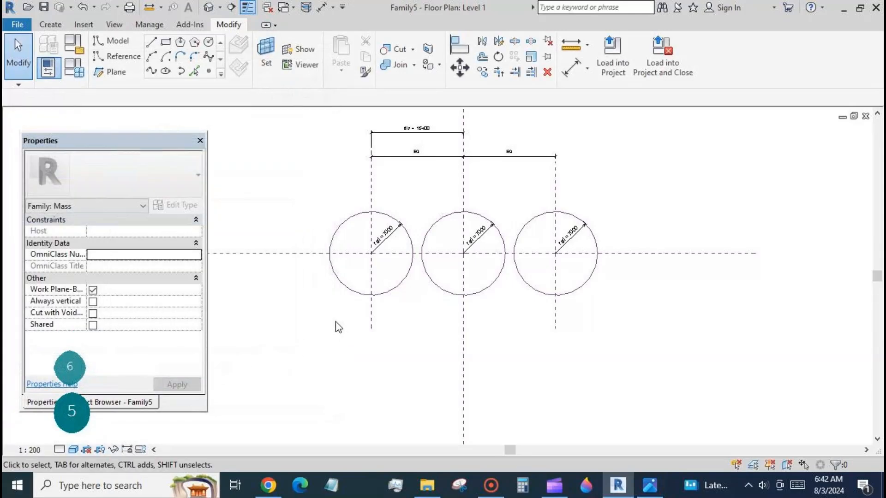
# Draw a horizontal reference plane below the three circles, about 11183 mm from the horizontal center plane.
pyautogui.press('r')
pyautogui.press('p')
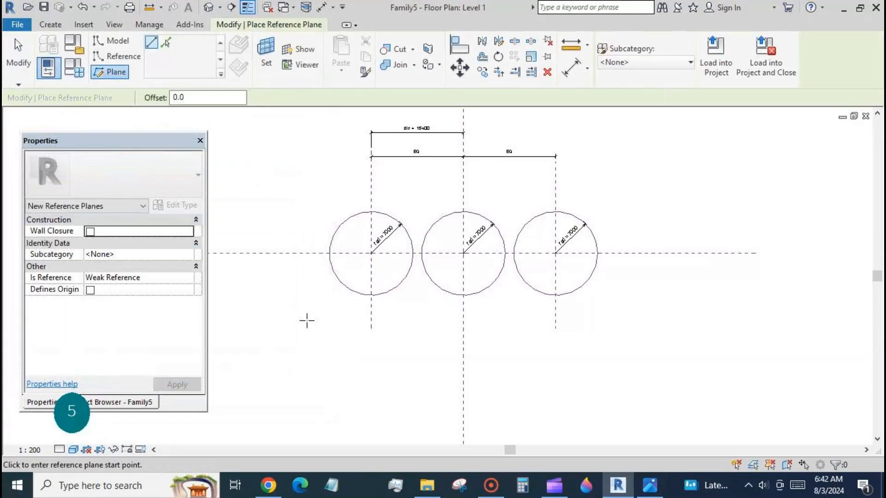
pyautogui.click(307, 320)
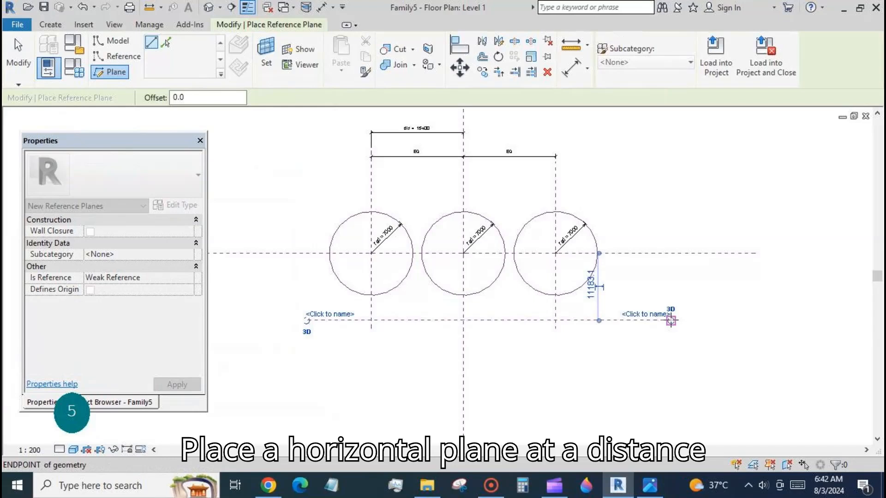
pyautogui.click(671, 321)
# Place an aligned dimension between the horizontal center plane and the lower reference plane, to the left of the circles.
pyautogui.press('d')
pyautogui.press('i')
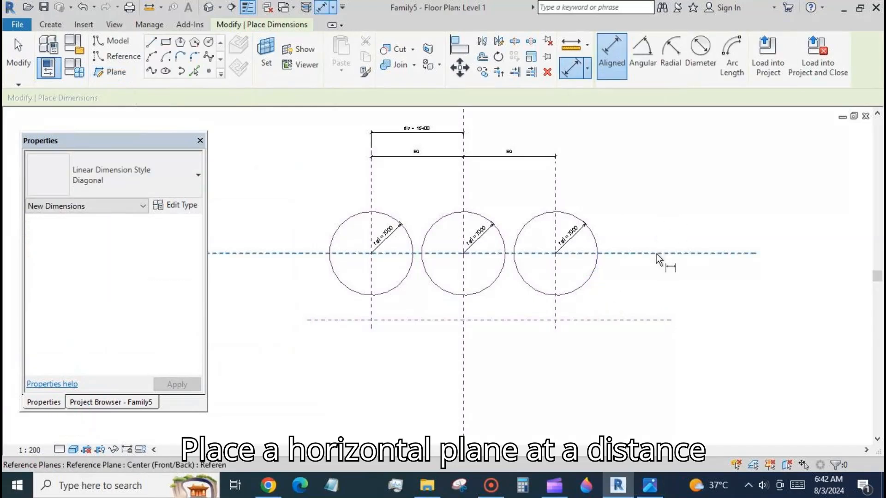
pyautogui.click(659, 254)
pyautogui.click(662, 321)
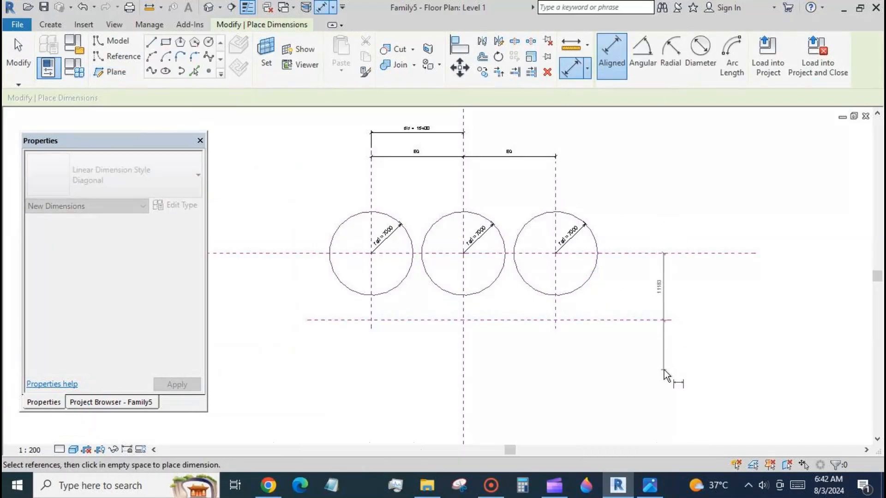
pyautogui.click(288, 402)
pyautogui.press('Escape')
pyautogui.press('Escape')
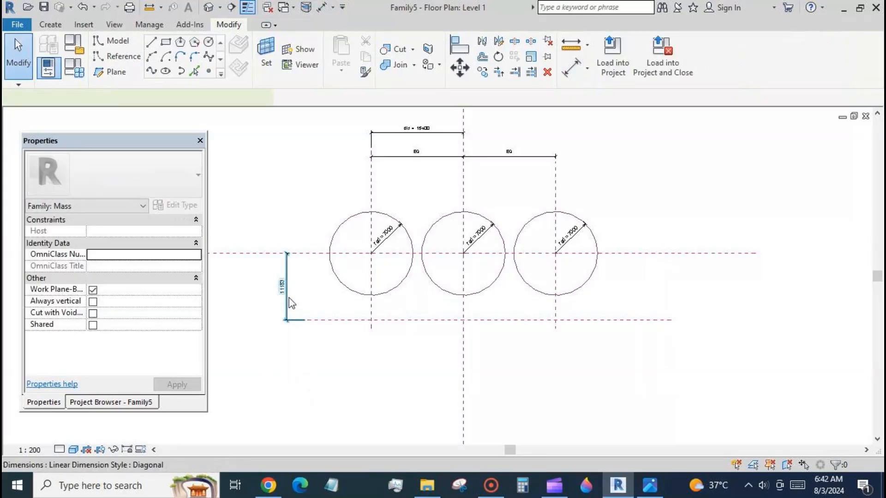
# Label the dimension between the center plane and the lower horizontal plane with the rad parameter.
pyautogui.click(290, 303)
pyautogui.click(703, 53)
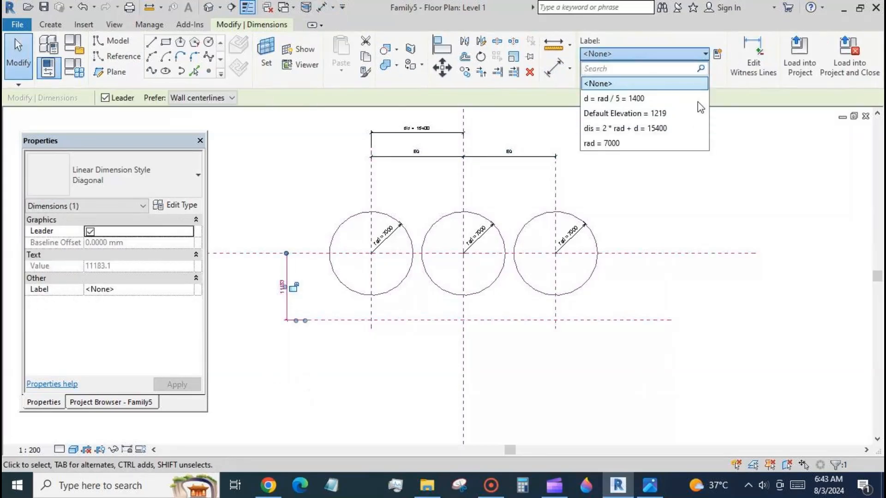
pyautogui.click(694, 148)
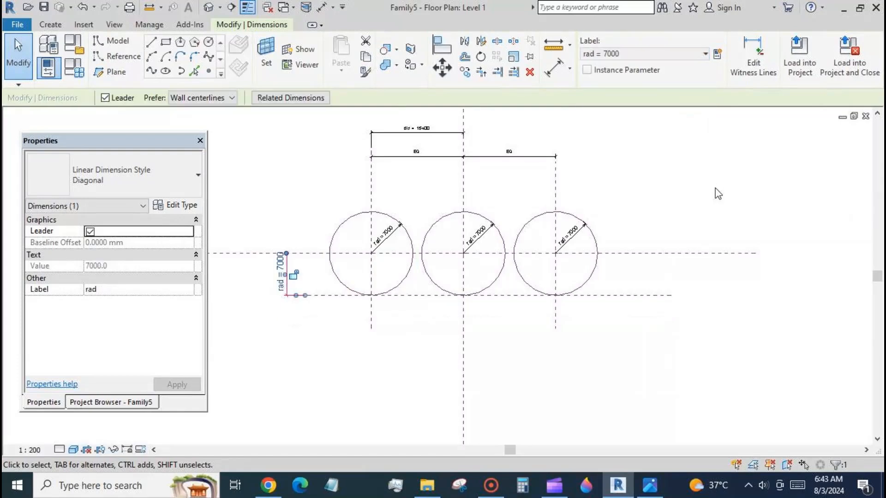
pyautogui.press('Escape')
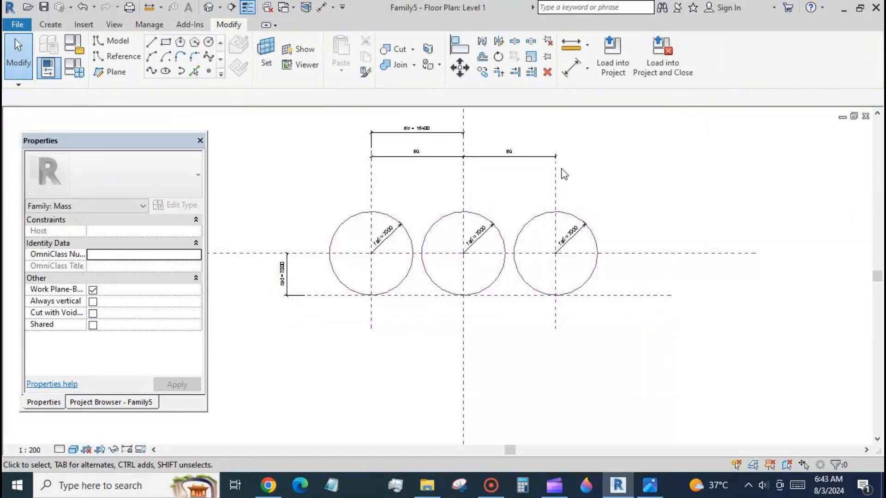
# Draw two vertical reference planes between the circles, about 7544 mm left and 8815 mm right of the vertical center plane.
pyautogui.click(109, 72)
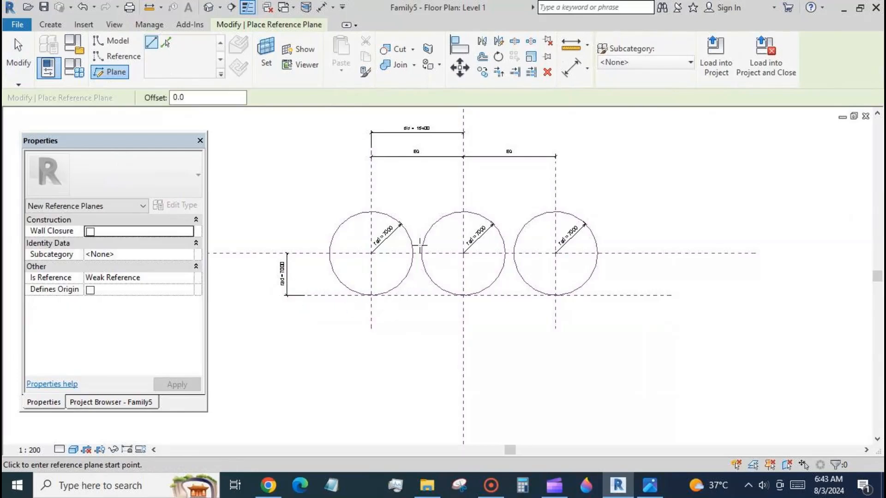
pyautogui.click(418, 371)
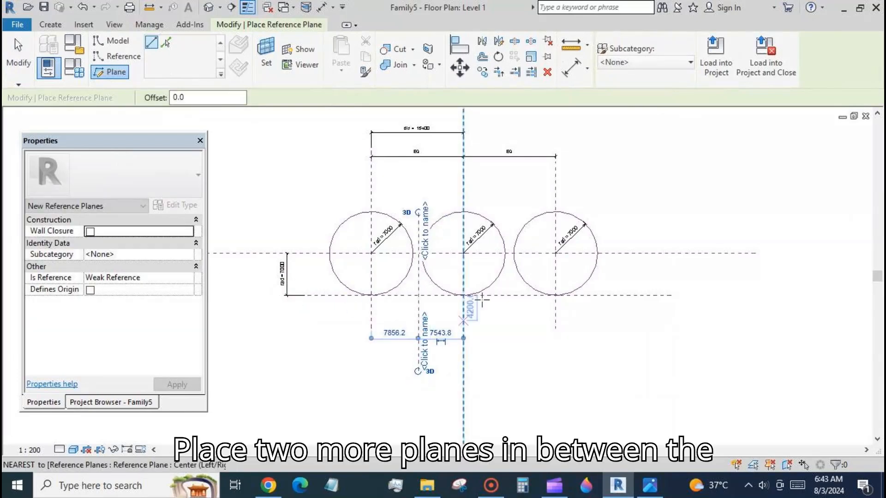
pyautogui.click(516, 209)
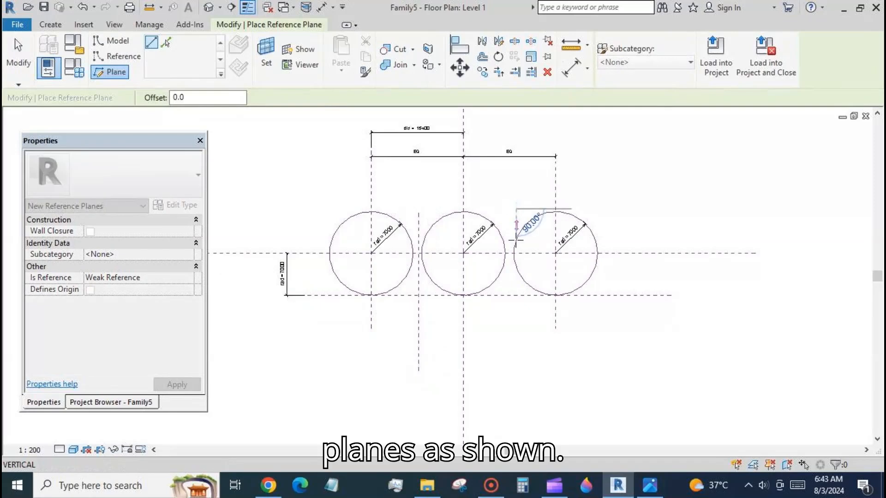
pyautogui.click(516, 371)
# Dimension the left circle's plane, the left in-between plane and the center plane in one chain and make the spacing equal.
pyautogui.click(575, 72)
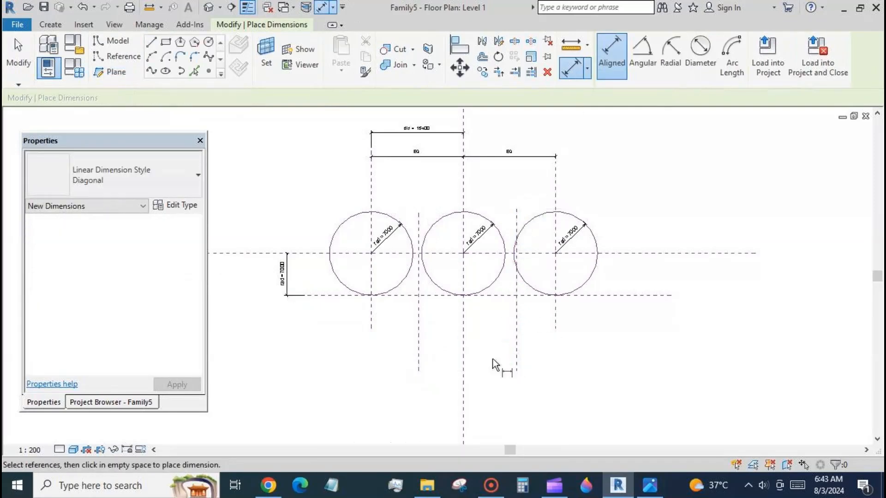
pyautogui.click(371, 364)
pyautogui.click(419, 359)
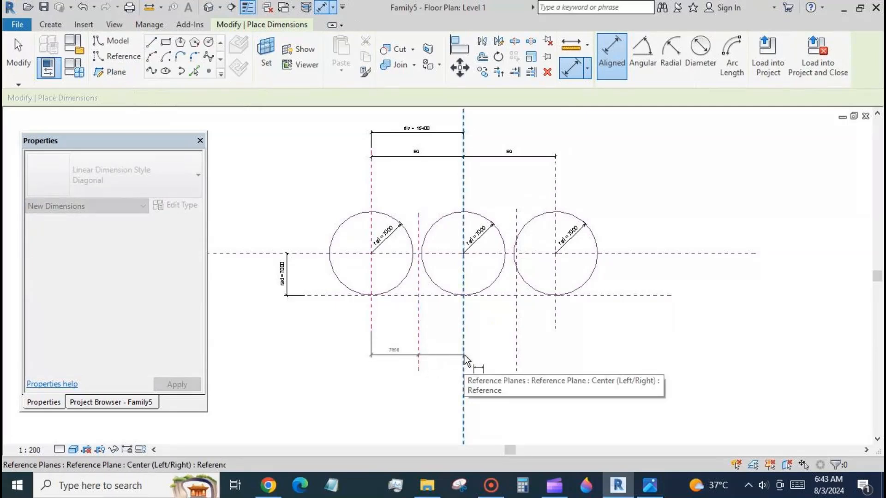
pyautogui.click(464, 360)
pyautogui.click(561, 378)
pyautogui.click(417, 361)
# Dimension the center plane, the right in-between plane and the right circle's plane in one chain and make the spacing equal.
pyautogui.click(463, 359)
pyautogui.click(517, 358)
pyautogui.click(554, 329)
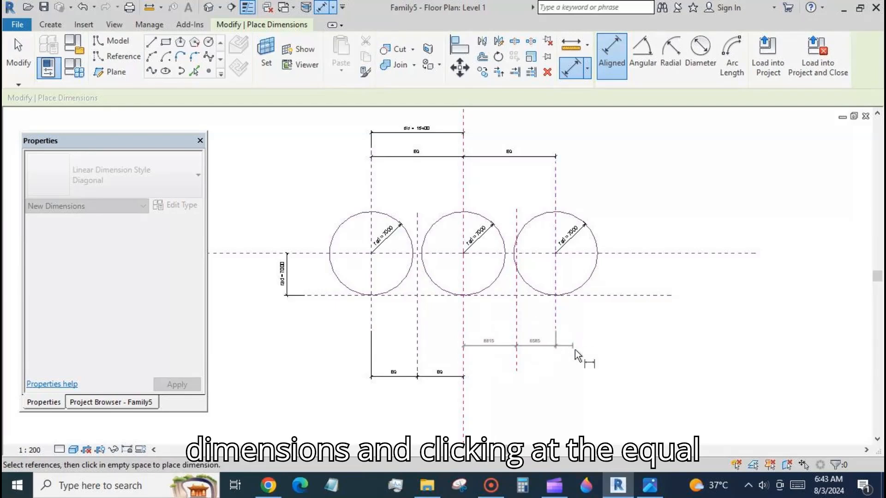
pyautogui.click(599, 376)
pyautogui.click(510, 362)
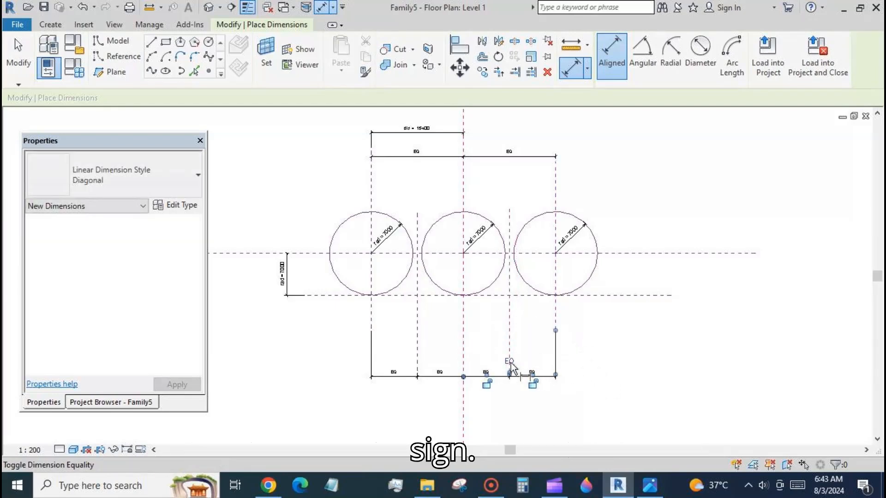
pyautogui.click(18, 50)
# Draw two circles of about 7000 mm and 6800 mm radius, centered where the in-between planes cross the lower horizontal plane.
pyautogui.scroll(-2, 499, 189)
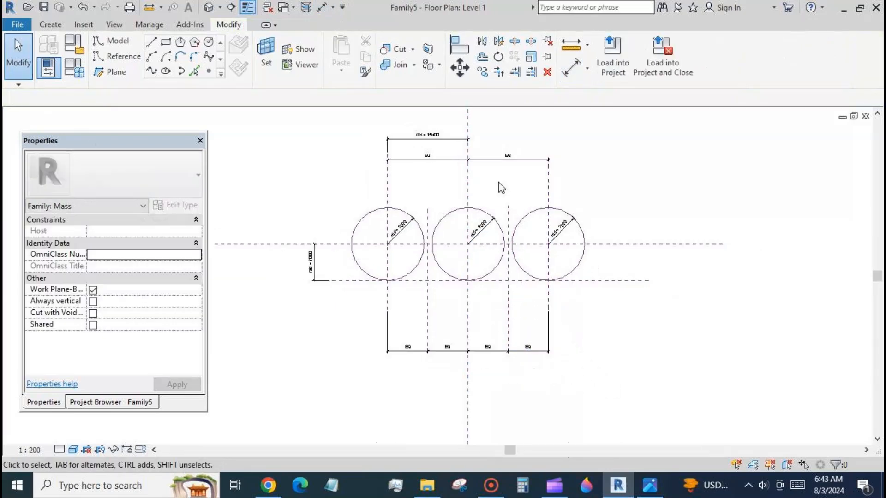
pyautogui.scroll(2, 420, 299)
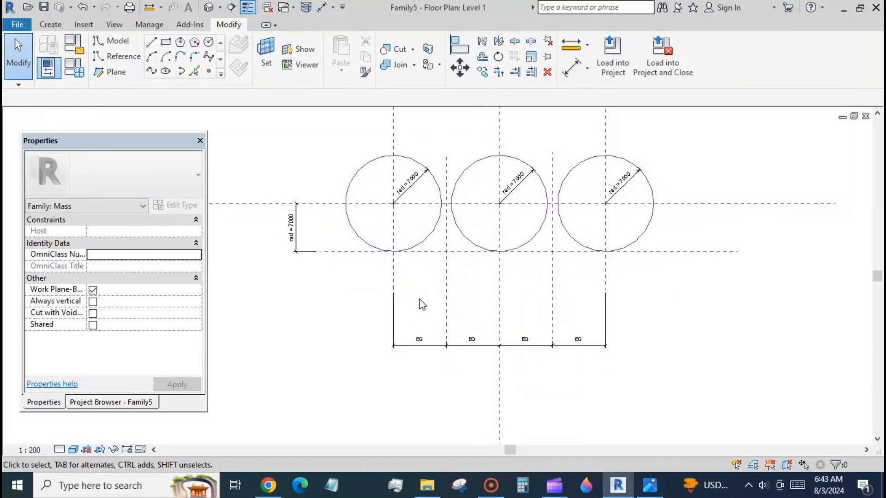
pyautogui.click(209, 42)
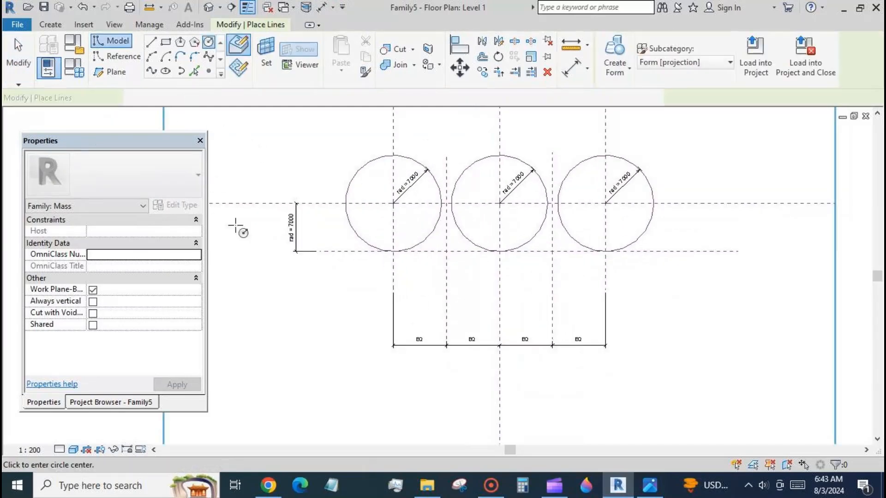
pyautogui.click(446, 251)
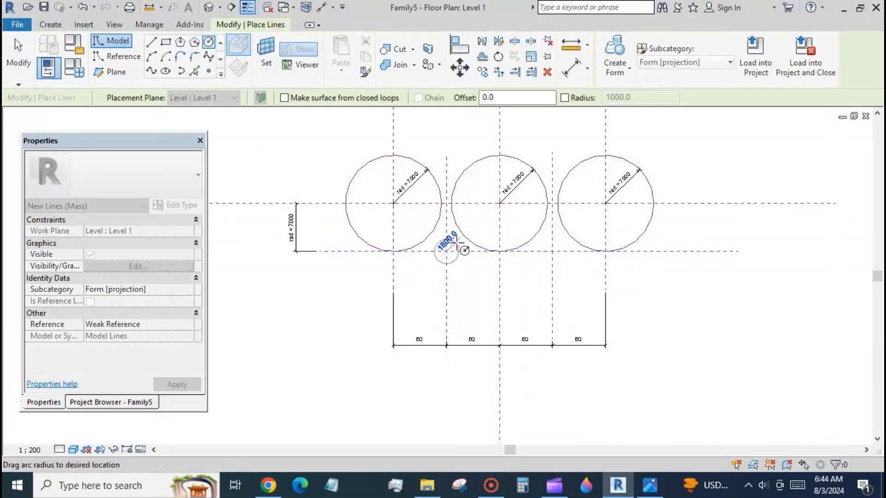
pyautogui.click(481, 219)
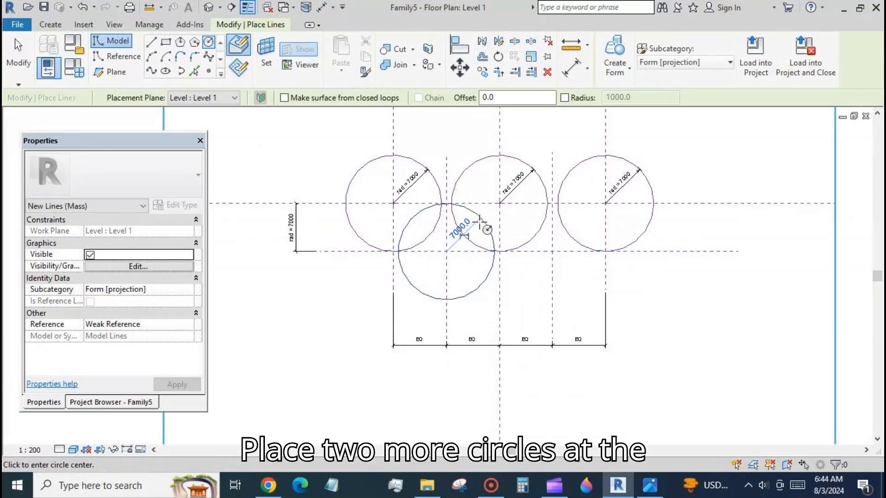
pyautogui.click(552, 252)
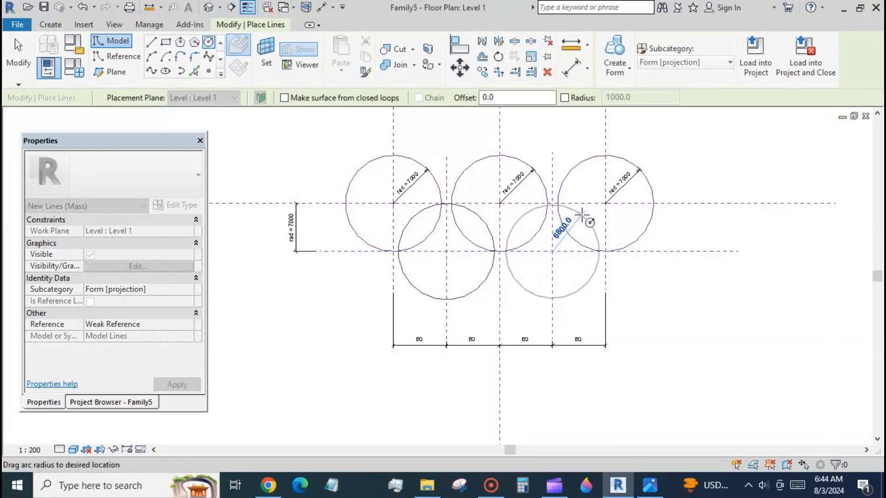
pyautogui.click(584, 219)
pyautogui.click(18, 53)
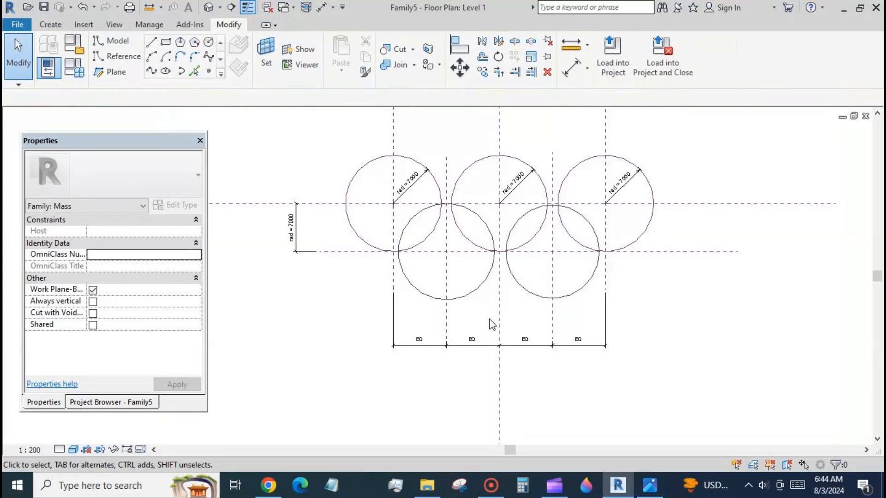
# Turn both lower circles into reference lines with their center marks visible.
pyautogui.click(477, 292)
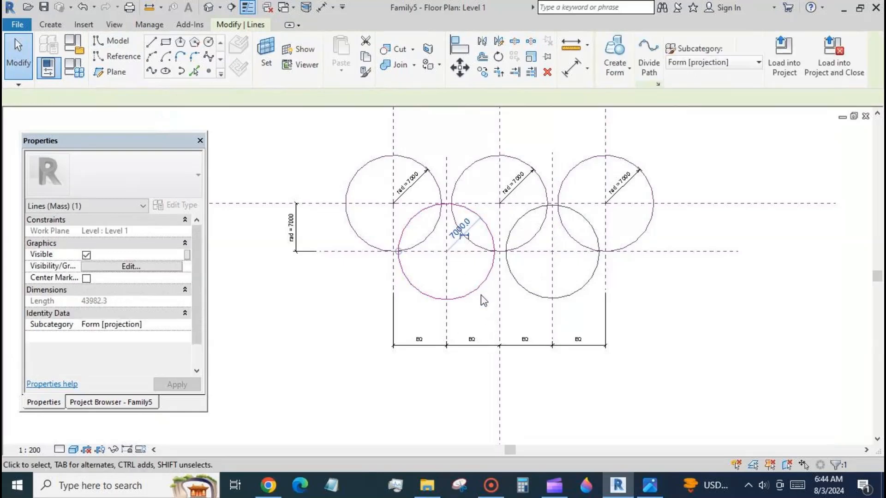
pyautogui.keyDown('ctrl'); pyautogui.click(553, 298); pyautogui.keyUp('ctrl')
pyautogui.click(92, 268)
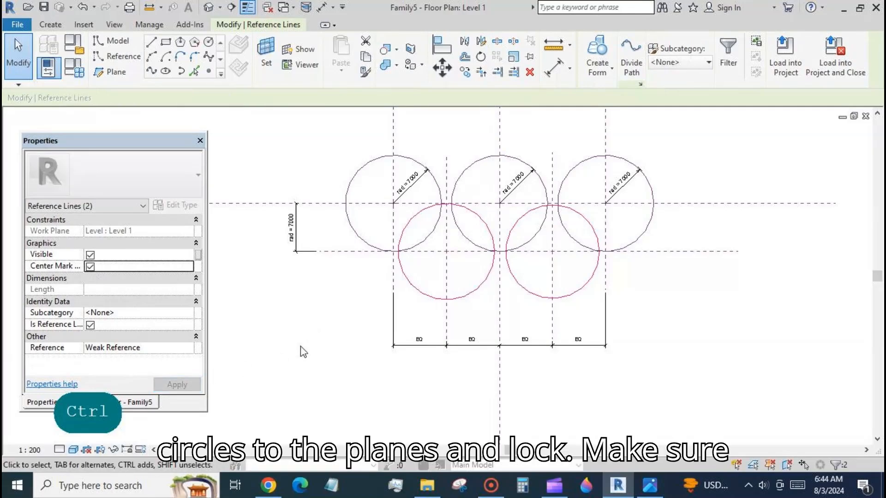
# Align the lower left circle's center with its vertical plane and the lower horizontal plane, and lock the alignments.
pyautogui.click(436, 46)
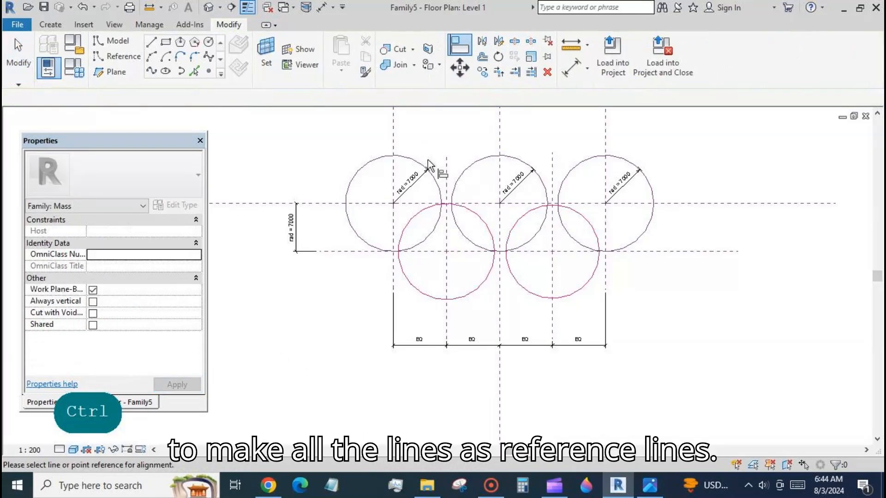
pyautogui.click(450, 253)
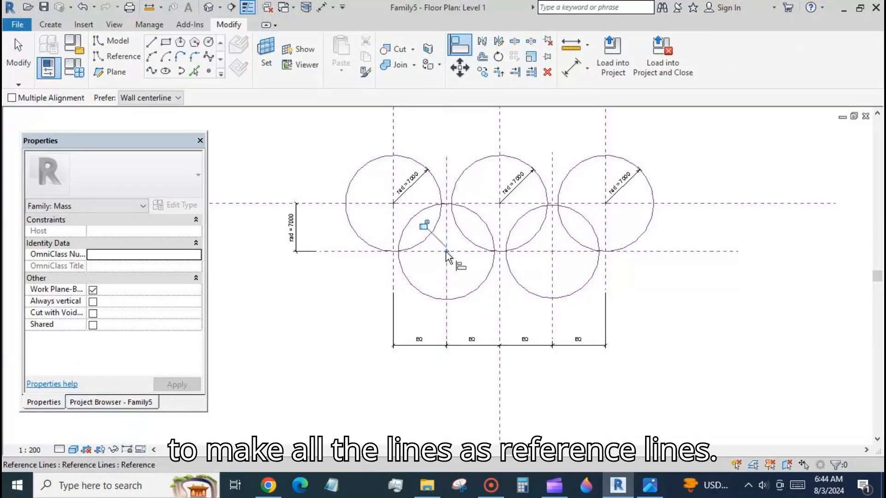
pyautogui.click(355, 253)
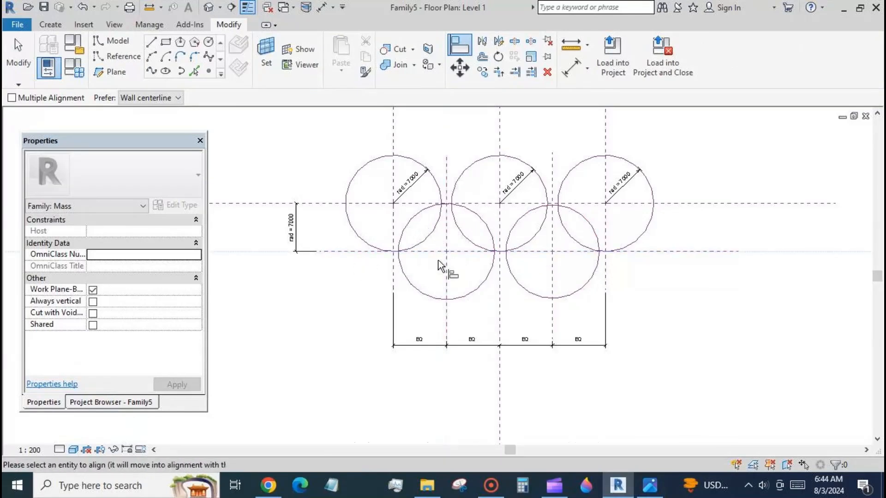
pyautogui.click(507, 259)
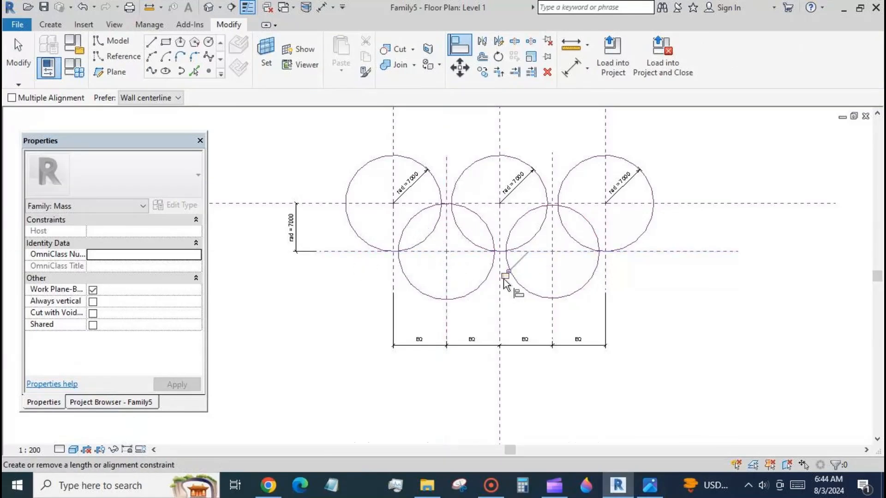
# Align and lock the lower right circle's center to its vertical plane and the lower horizontal plane.
pyautogui.click(552, 155)
pyautogui.click(552, 250)
pyautogui.click(655, 251)
pyautogui.click(558, 252)
# Make the lower left circle's radius dimension permanent and label it with the rad parameter.
pyautogui.press('ctrl')
pyautogui.press('ctrl')
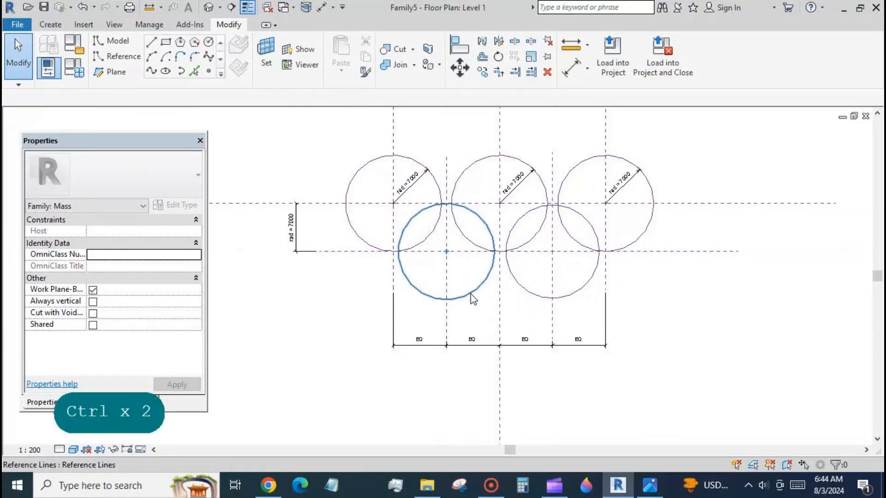
pyautogui.click(475, 299)
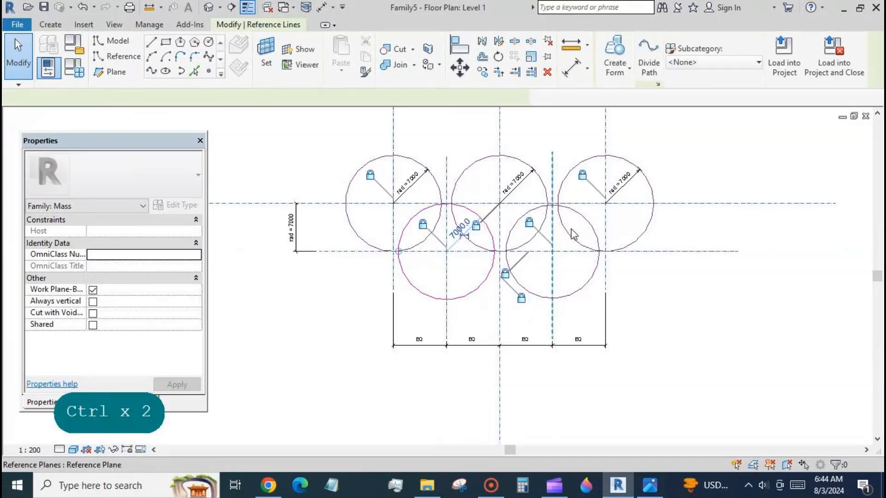
pyautogui.click(460, 235)
pyautogui.click(722, 53)
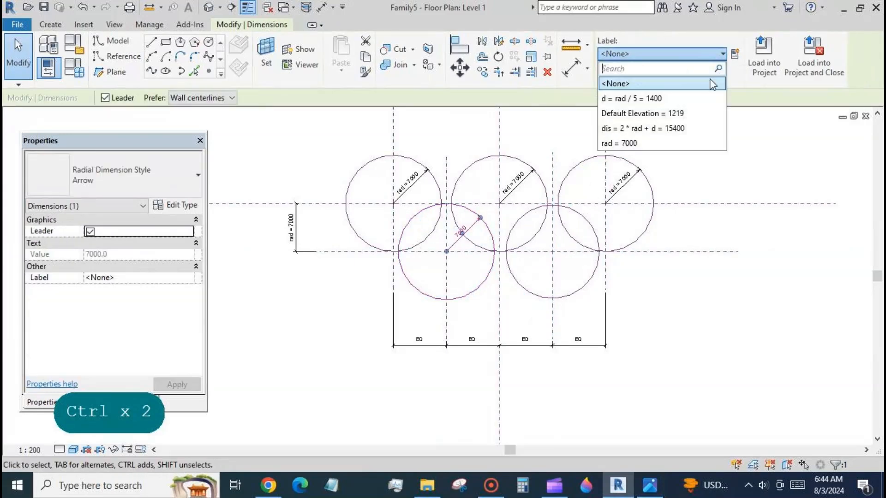
pyautogui.click(702, 144)
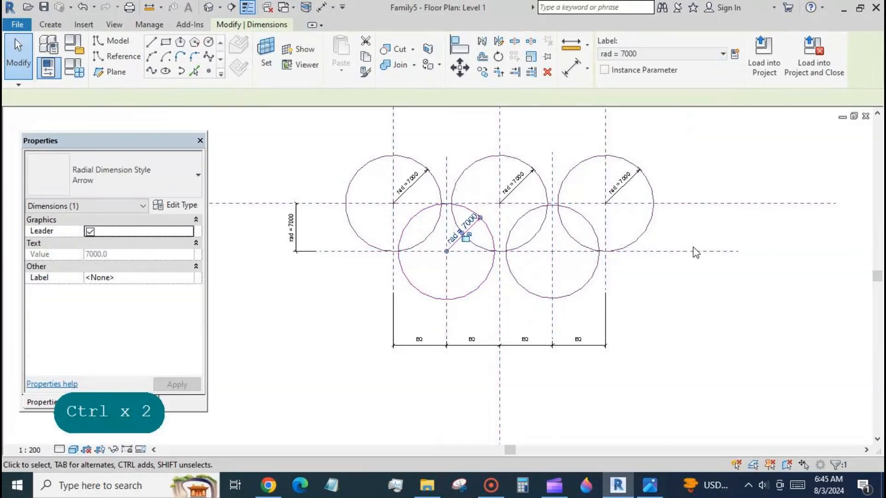
# Make the lower right circle's radius dimension permanent and label it with the rad parameter.
pyautogui.click(591, 282)
pyautogui.click(580, 232)
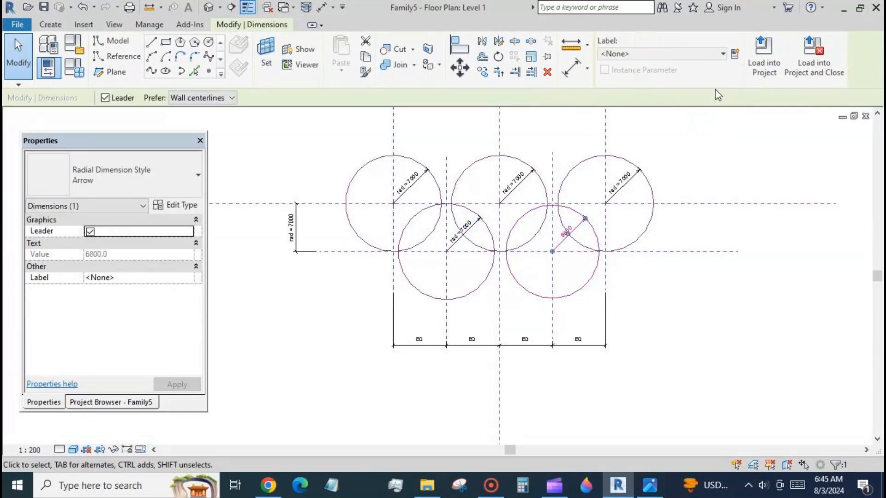
pyautogui.click(722, 53)
pyautogui.click(718, 146)
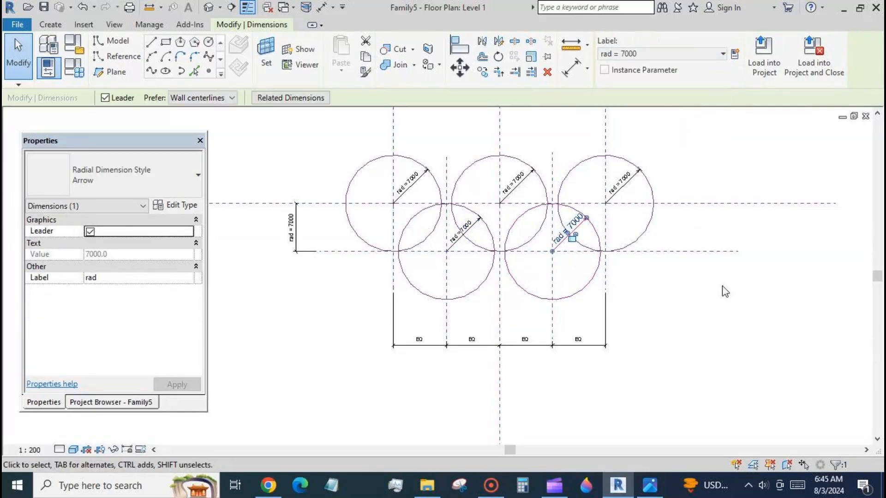
pyautogui.click(723, 290)
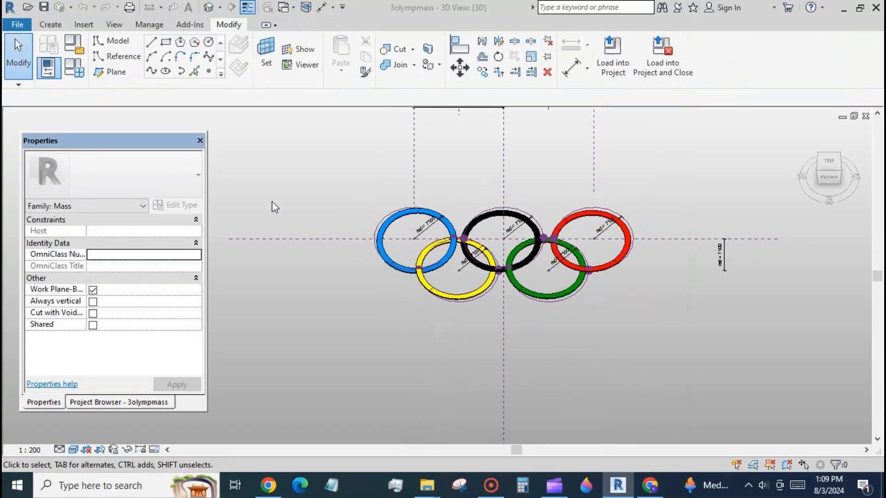
# Create a new family from the adaptive generic model template.
pyautogui.click(17, 25)
pyautogui.moveTo(46, 74)
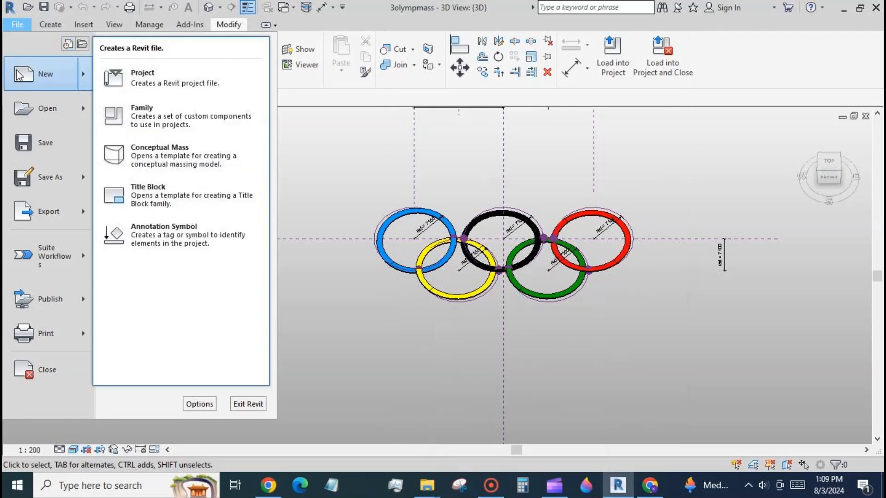
pyautogui.click(154, 106)
pyautogui.click(274, 158)
pyautogui.click(365, 199)
pyautogui.click(652, 362)
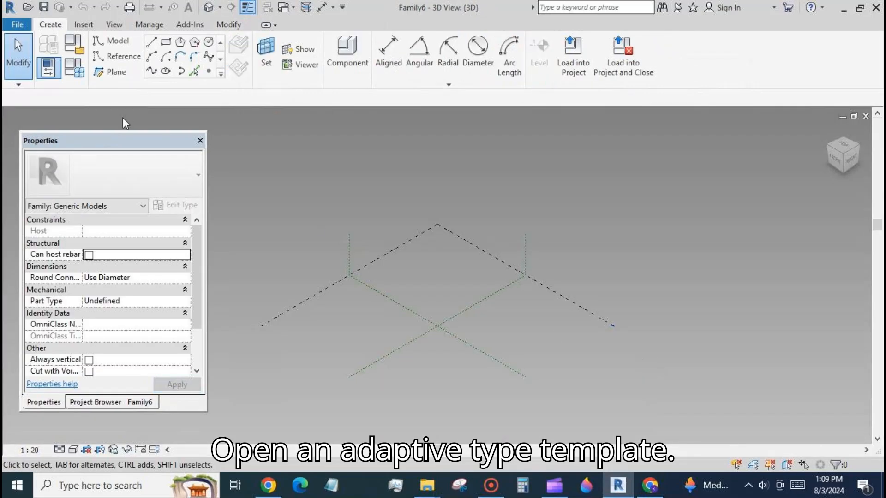
# Place two reference points close together on the Ref. Level work plane.
pyautogui.scroll(1, 461, 352)
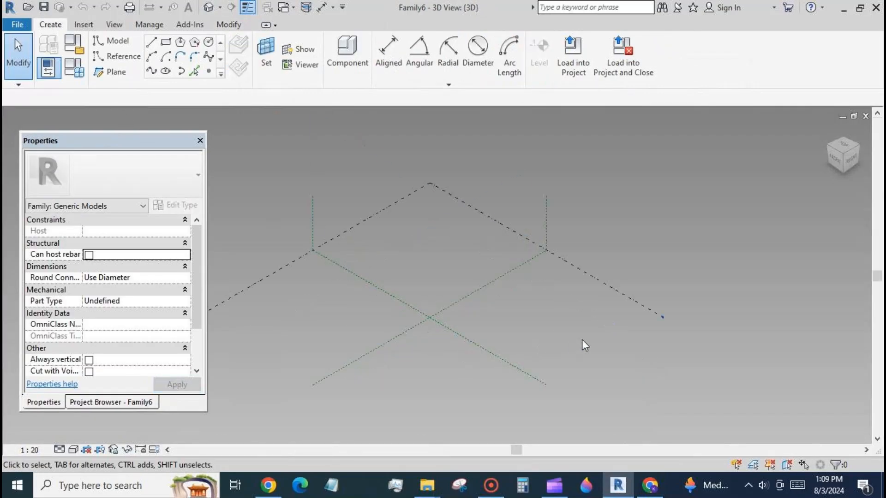
pyautogui.scroll(1, 612, 336)
pyautogui.click(208, 71)
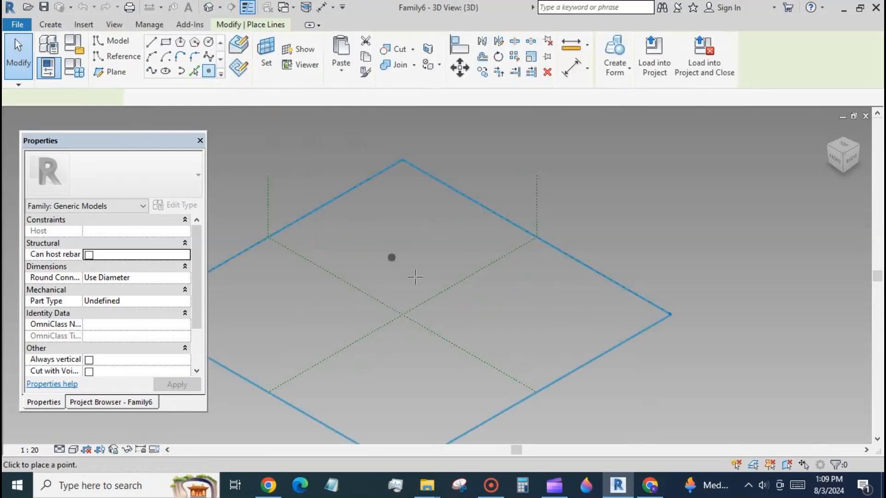
pyautogui.click(515, 303)
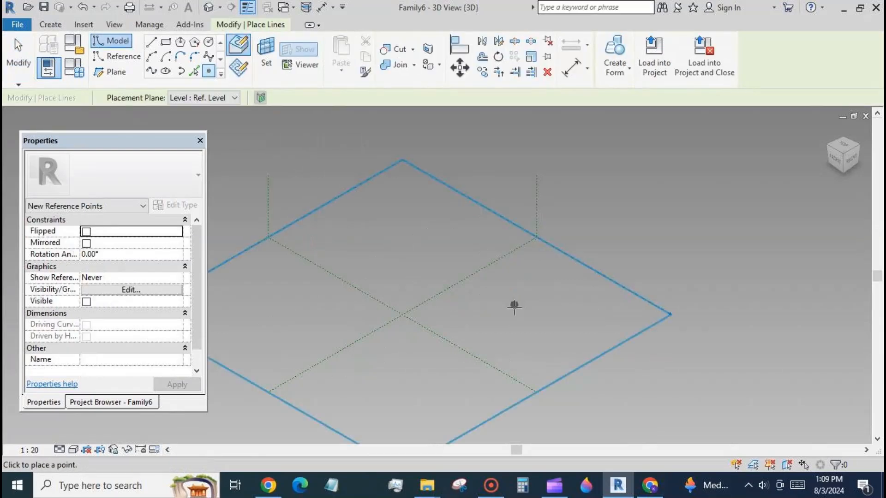
pyautogui.click(509, 319)
pyautogui.press('Escape')
pyautogui.press('Escape')
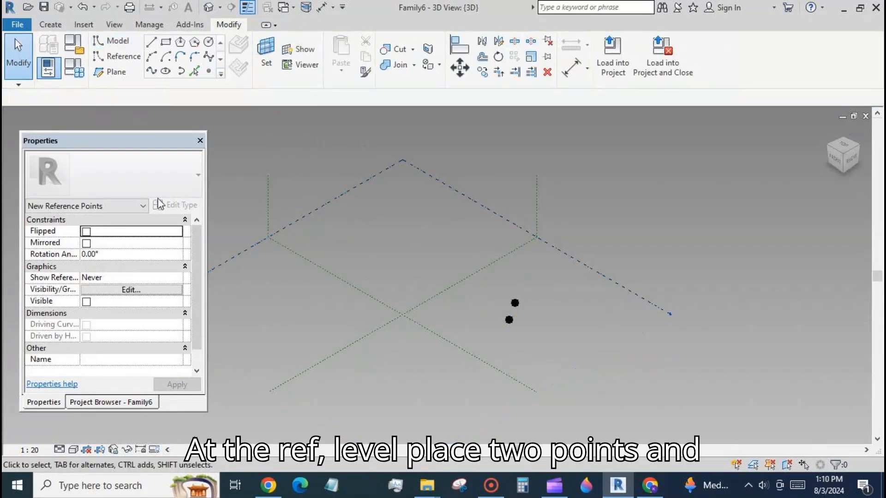
# Select both reference points and make them adaptive.
pyautogui.keyDown('shift'); pyautogui.moveTo(519, 308); pyautogui.dragTo(492, 284, button='middle'); pyautogui.keyUp('shift')
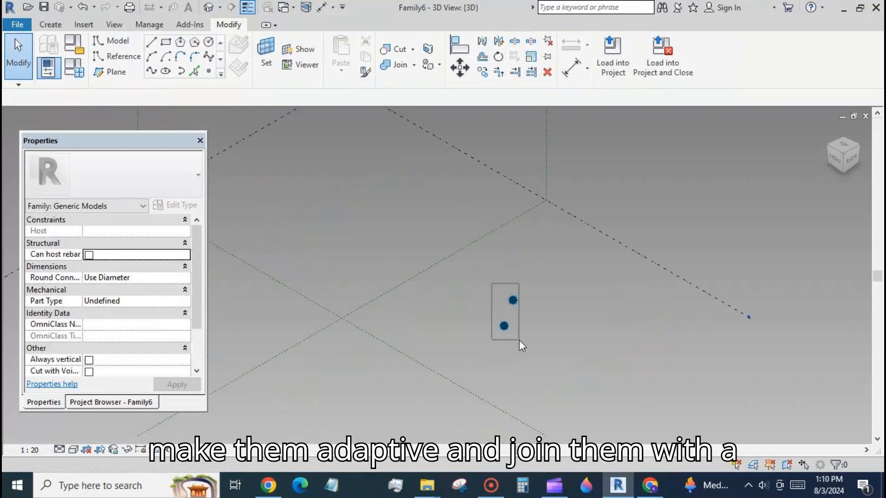
pyautogui.moveTo(519, 340); pyautogui.dragTo(519, 340)
pyautogui.click(620, 53)
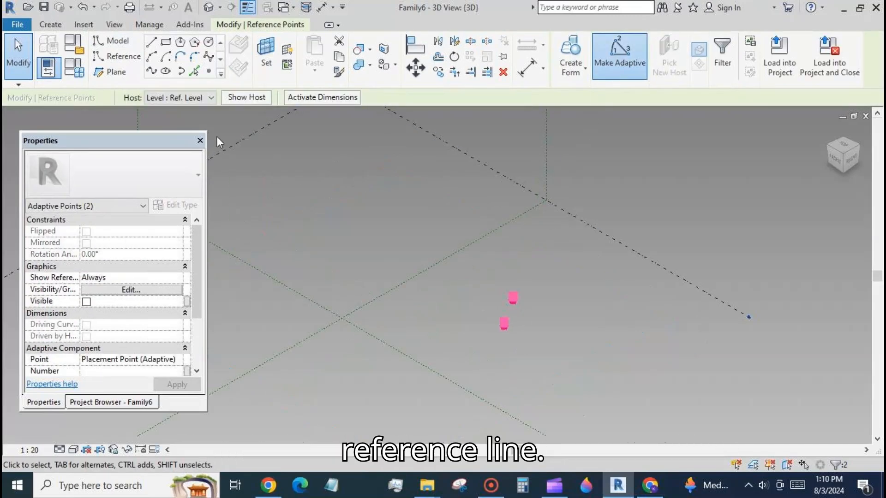
# Join the two adaptive points with a spline through points as a reference line and place a reference point at the line's middle.
pyautogui.click(151, 70)
pyautogui.click(85, 322)
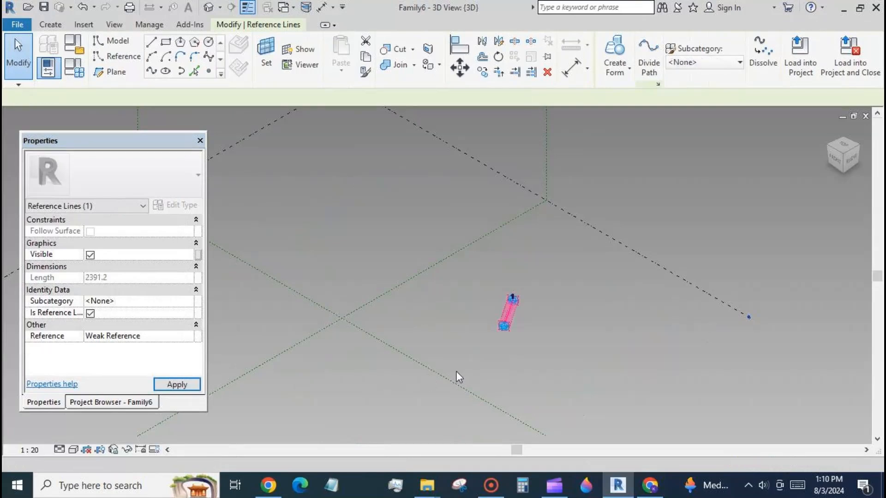
pyautogui.scroll(4, 482, 316)
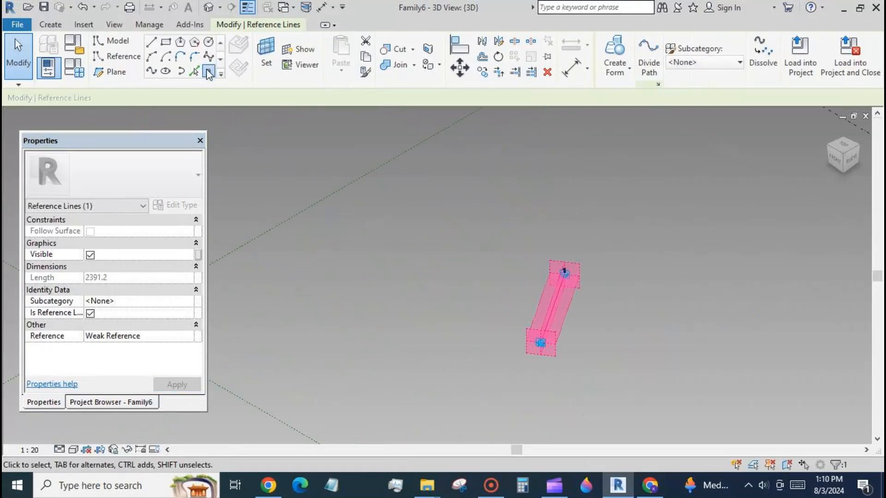
pyautogui.click(208, 72)
pyautogui.click(553, 308)
pyautogui.click(19, 55)
# Set the work plane to the middle point's vertical plane and place another reference point on it at the same location.
pyautogui.click(258, 76)
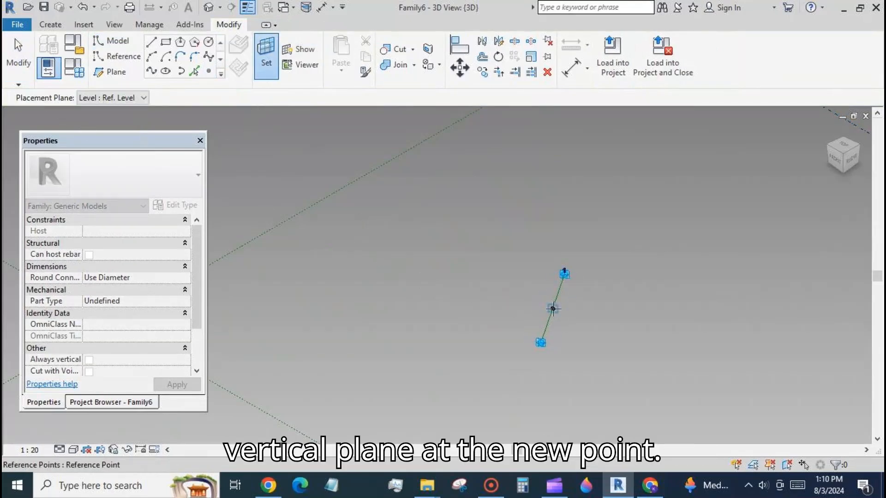
pyautogui.press('Tab')
pyautogui.click(553, 309)
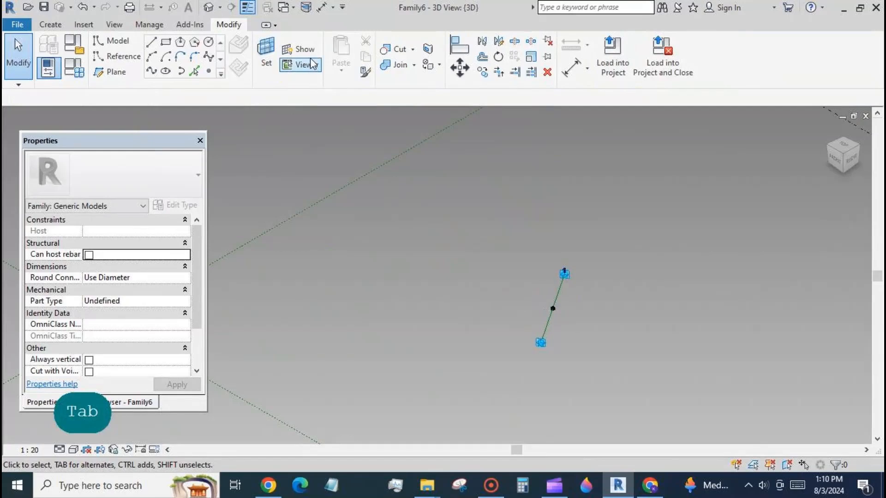
pyautogui.click(207, 72)
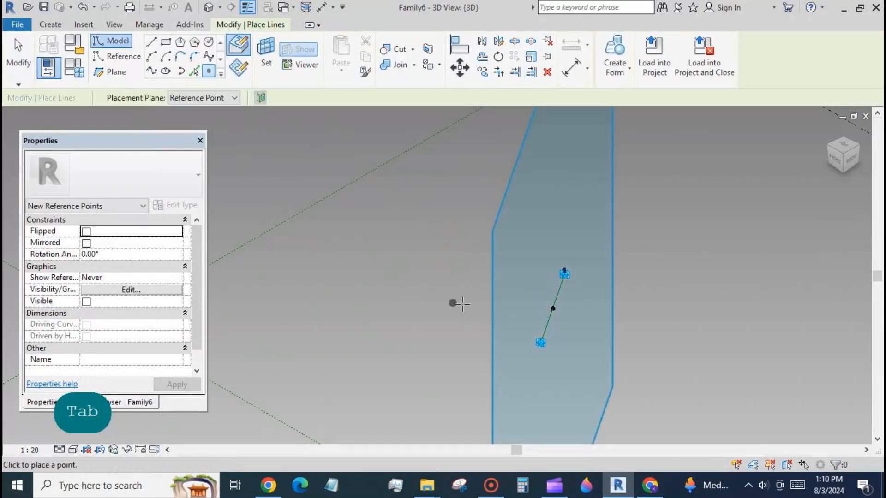
pyautogui.click(552, 309)
pyautogui.click(492, 286)
pyautogui.click(15, 47)
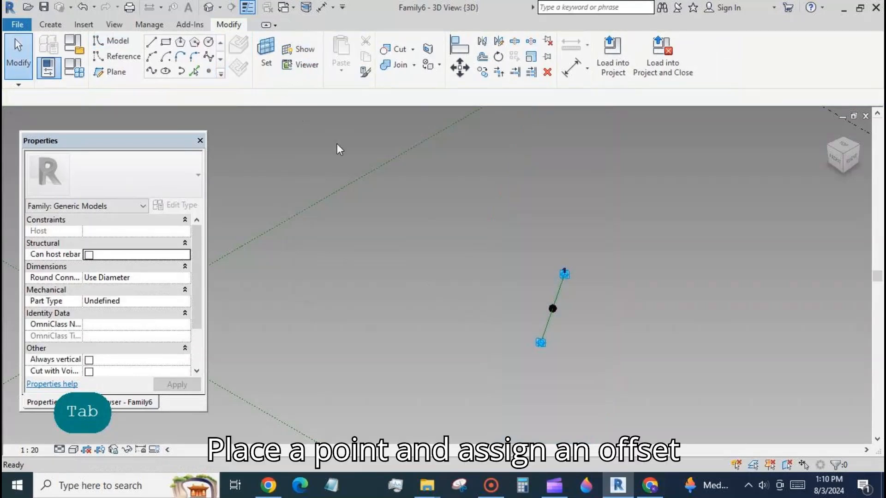
# Associate the new middle point's Offset with a new family type parameter named offset.
pyautogui.click(552, 309)
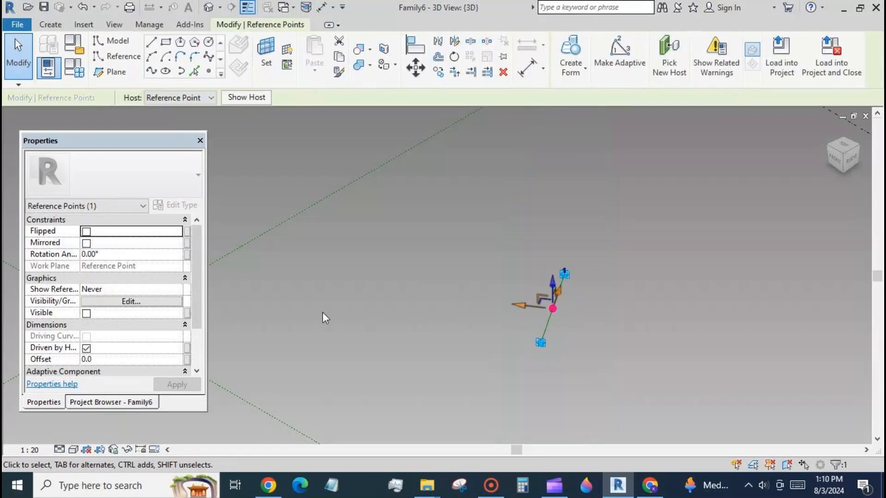
pyautogui.click(187, 360)
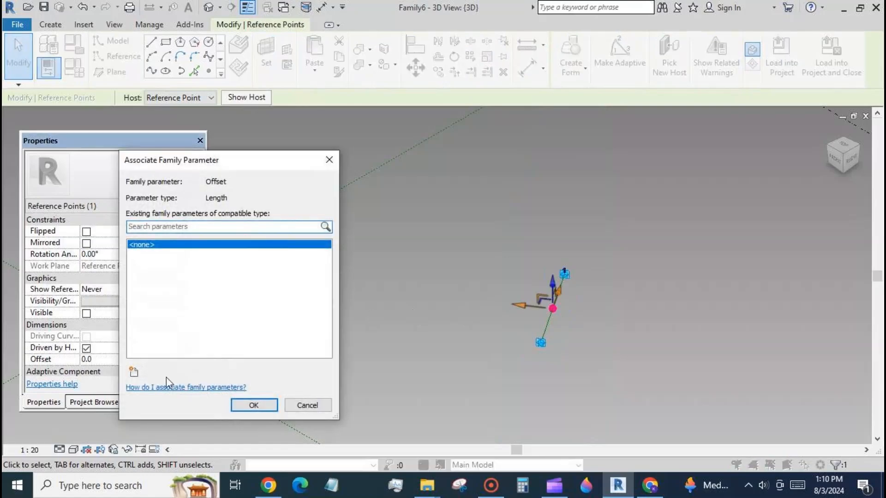
pyautogui.click(133, 372)
pyautogui.write('offset')
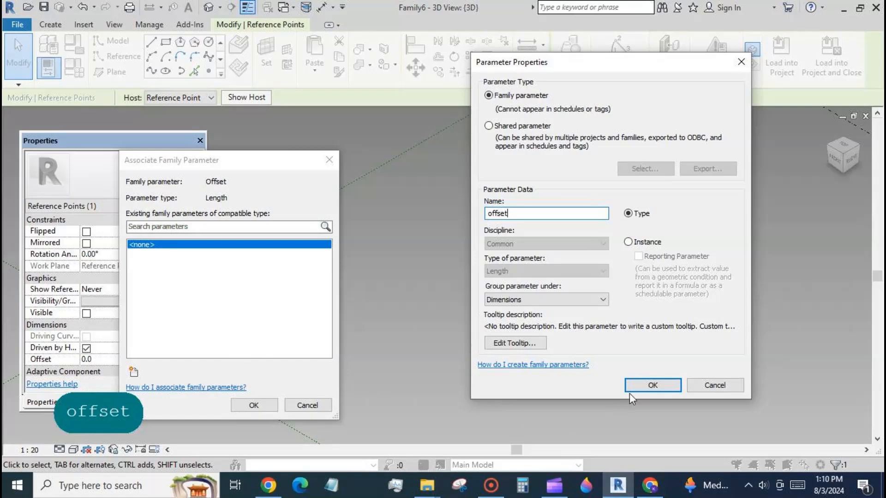
pyautogui.click(630, 390)
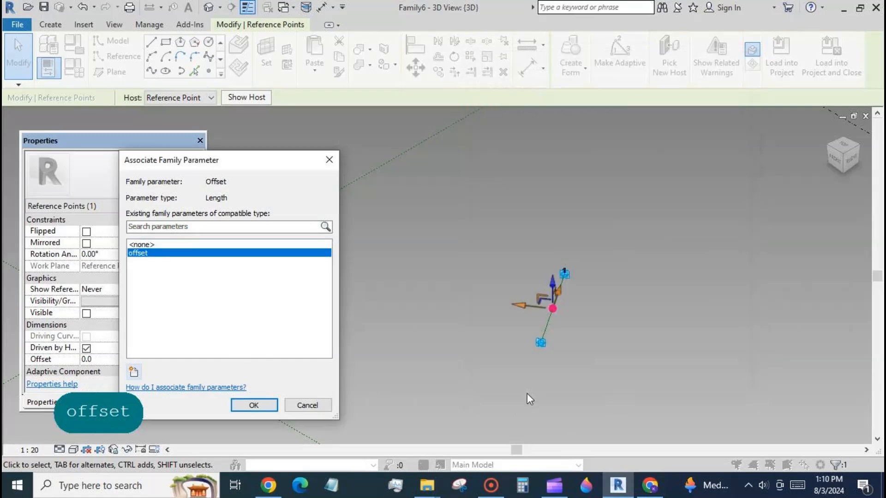
pyautogui.click(266, 405)
# Set the offset parameter to 800 in the family types.
pyautogui.scroll(3, 569, 325)
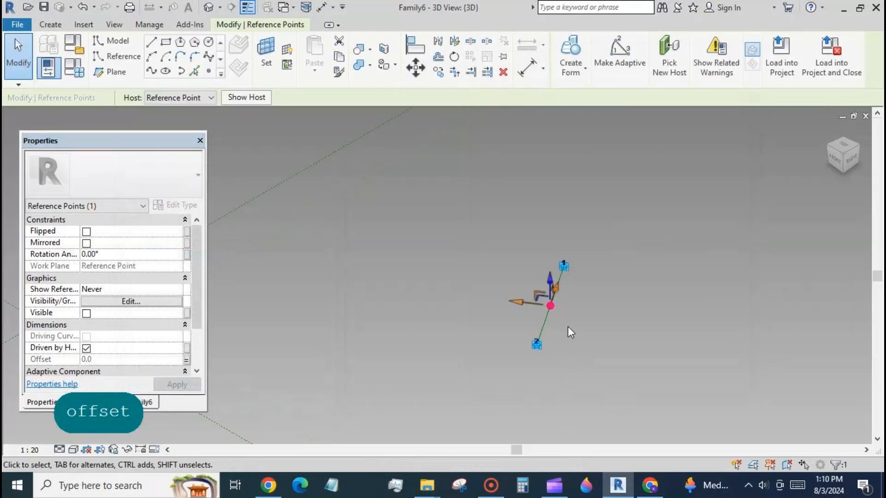
pyautogui.scroll(1, 569, 323)
pyautogui.scroll(2, 583, 298)
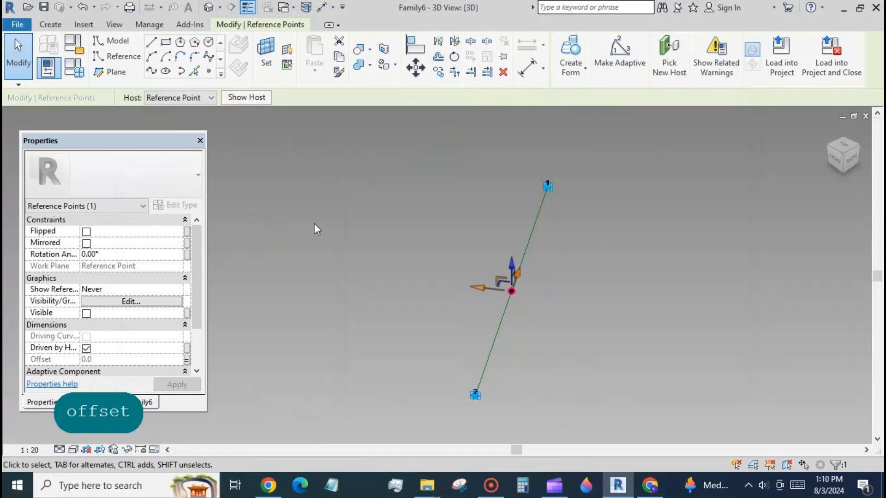
pyautogui.click(74, 68)
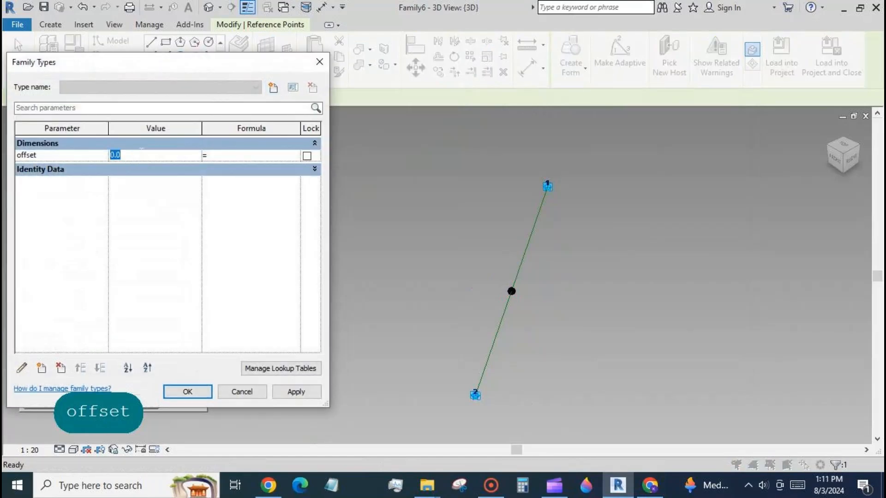
pyautogui.write('800')
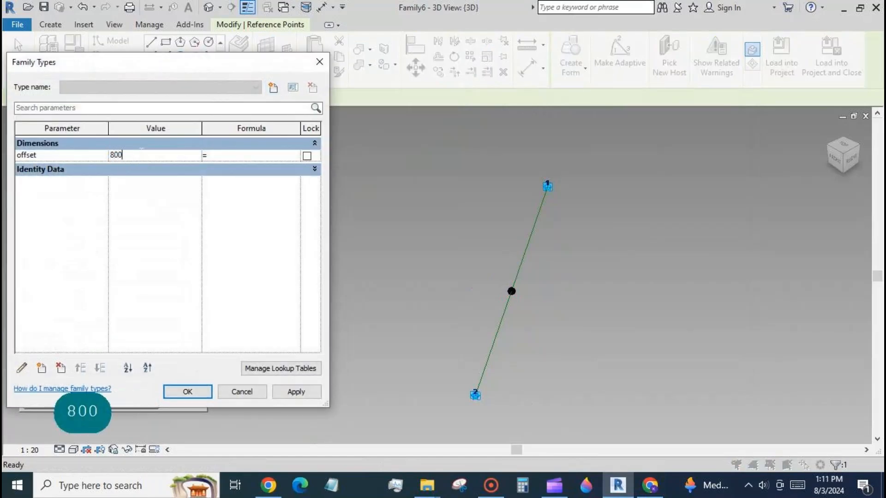
pyautogui.click(311, 395)
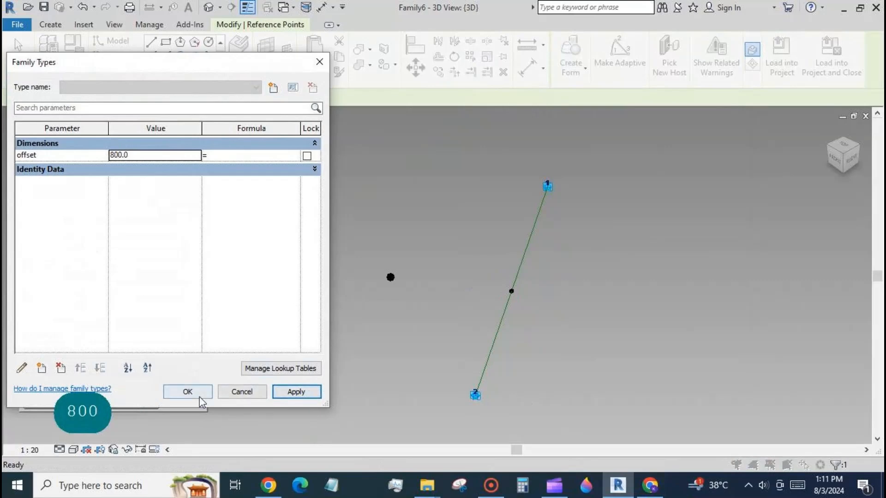
pyautogui.click(199, 397)
# Join the offset point and the midpoint of the adaptive line with a reference line.
pyautogui.click(349, 368)
pyautogui.moveTo(375, 254); pyautogui.dragTo(545, 304)
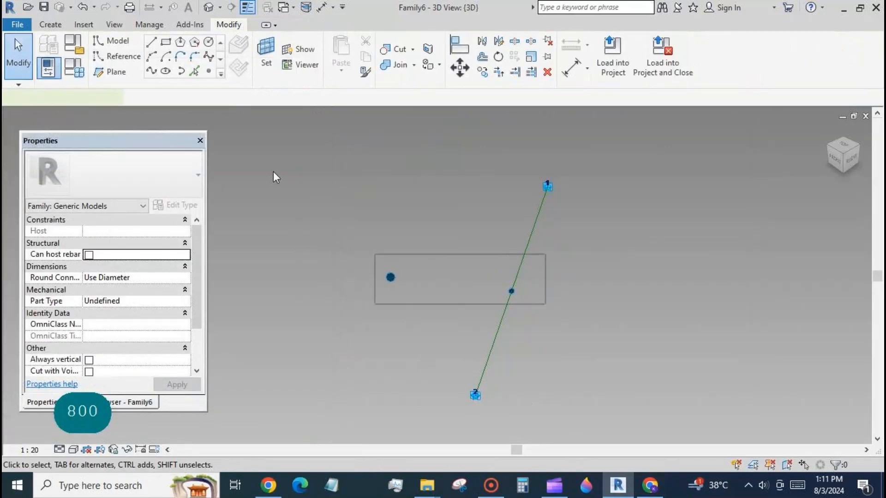
pyautogui.click(151, 71)
pyautogui.click(90, 325)
pyautogui.click(177, 385)
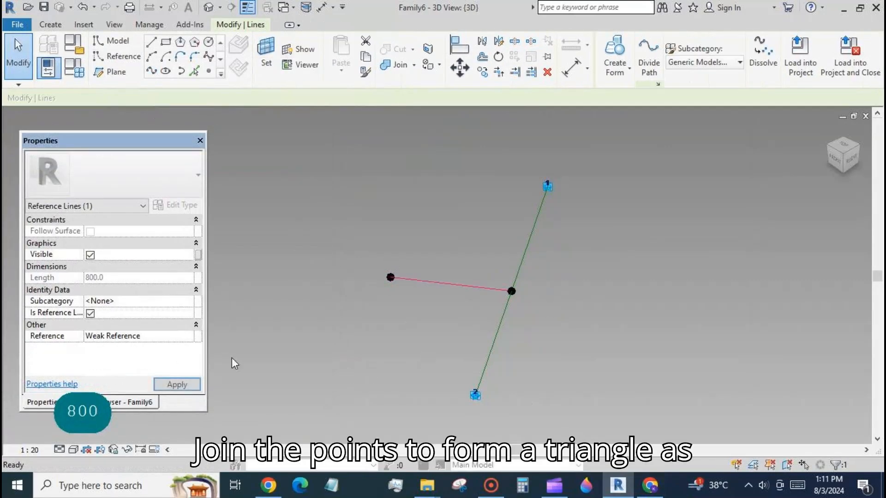
# Join the offset point and adaptive point 2 with a spline through points and make it a reference line.
pyautogui.click(351, 362)
pyautogui.click(390, 276)
pyautogui.keyDown('ctrl'); pyautogui.click(475, 394); pyautogui.keyUp('ctrl')
pyautogui.click(151, 71)
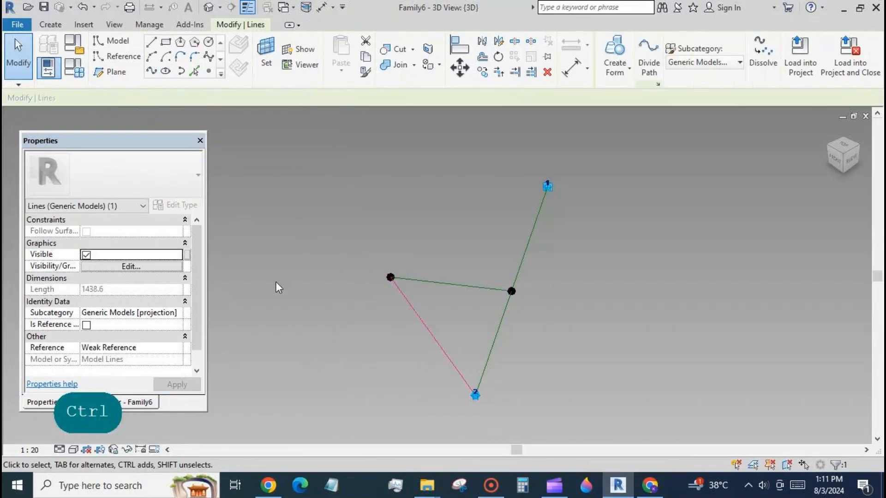
pyautogui.click(87, 325)
pyautogui.click(177, 384)
# Join the offset point and adaptive point 1 with a reference line to complete the triangle.
pyautogui.click(361, 263)
pyautogui.click(390, 276)
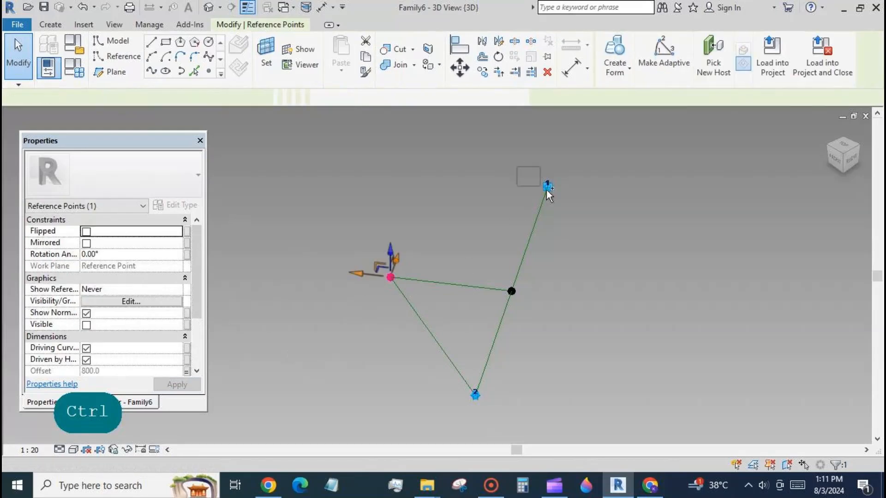
pyautogui.keyDown('ctrl'); pyautogui.click(547, 186); pyautogui.keyUp('ctrl')
pyautogui.click(151, 71)
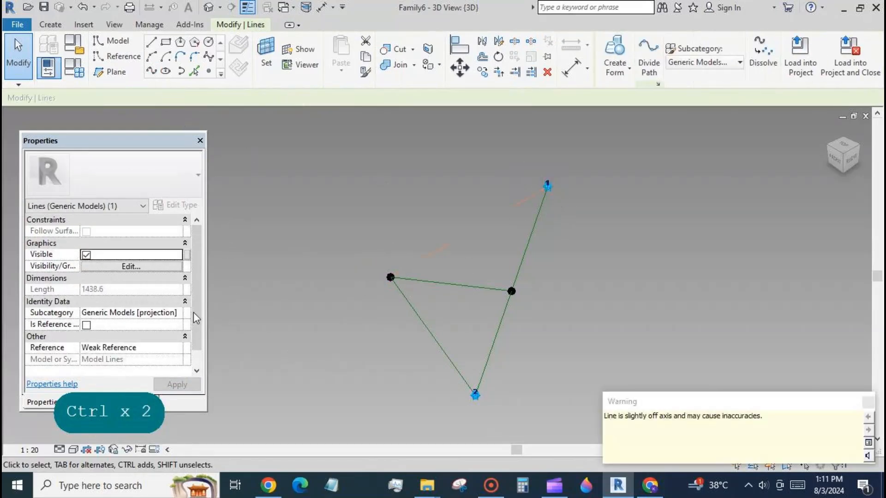
pyautogui.click(86, 325)
pyautogui.click(304, 355)
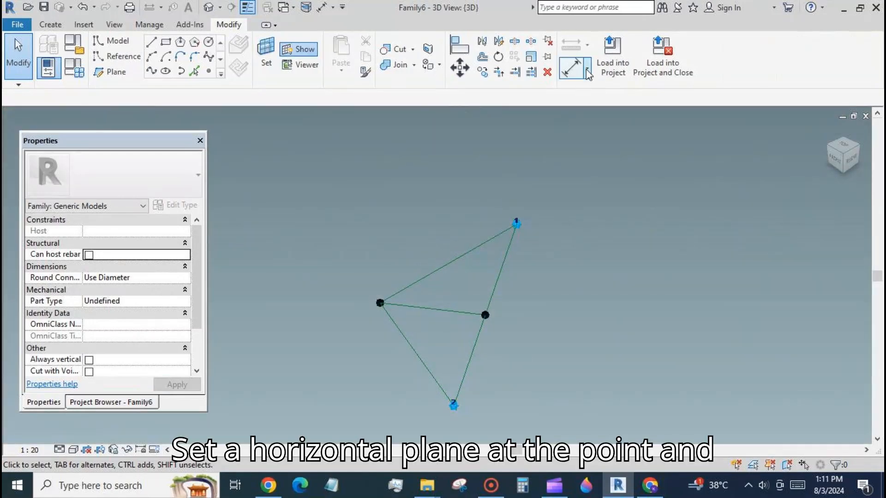
# Add an angular dimension between the middle reference line and the line to adaptive point 2, and label it ang.
pyautogui.click(587, 70)
pyautogui.click(568, 121)
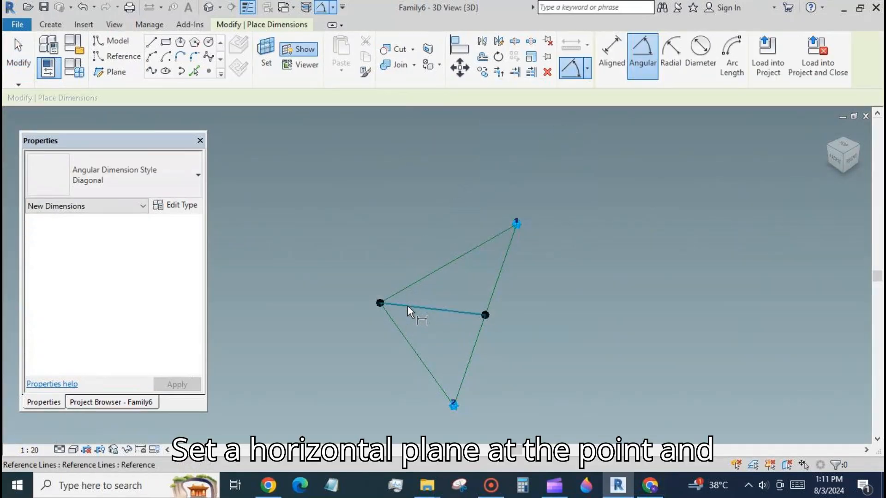
pyautogui.click(408, 305)
pyautogui.click(393, 319)
pyautogui.click(400, 317)
pyautogui.click(34, 78)
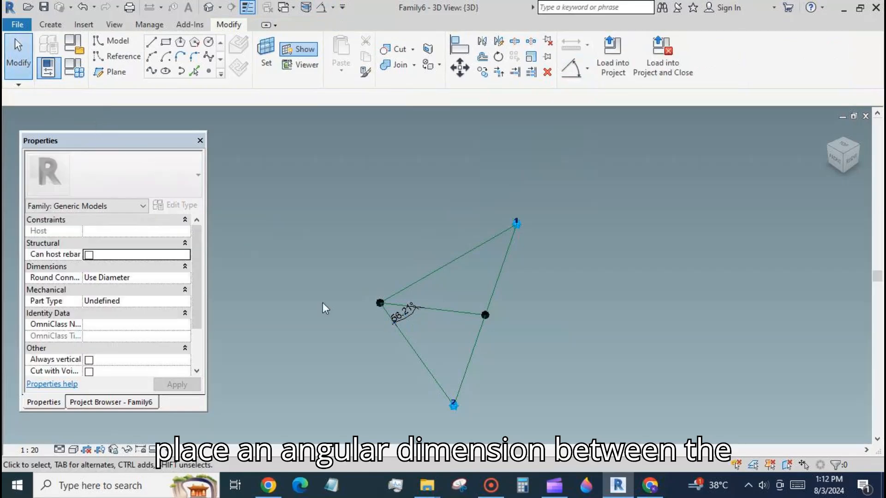
pyautogui.click(408, 316)
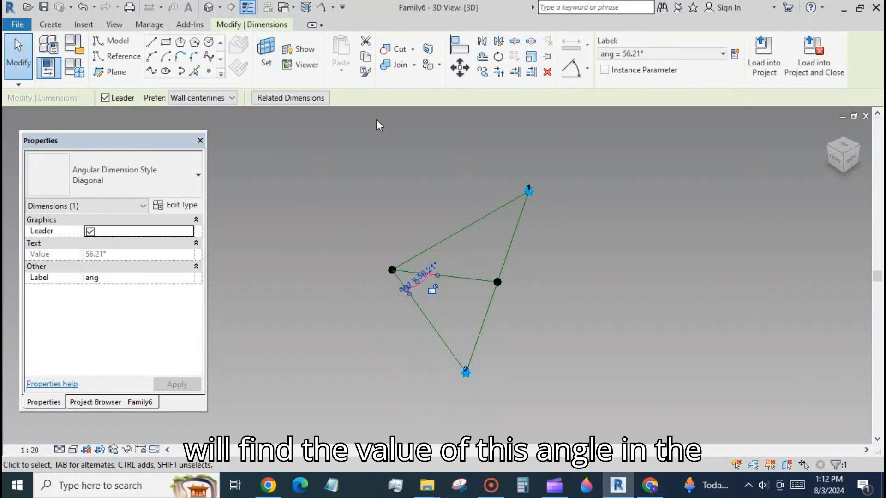
# Switch to the rings olymp mass family and open its 3D view, orbited to see the rings at an angle.
pyautogui.click(285, 7)
pyautogui.click(283, 70)
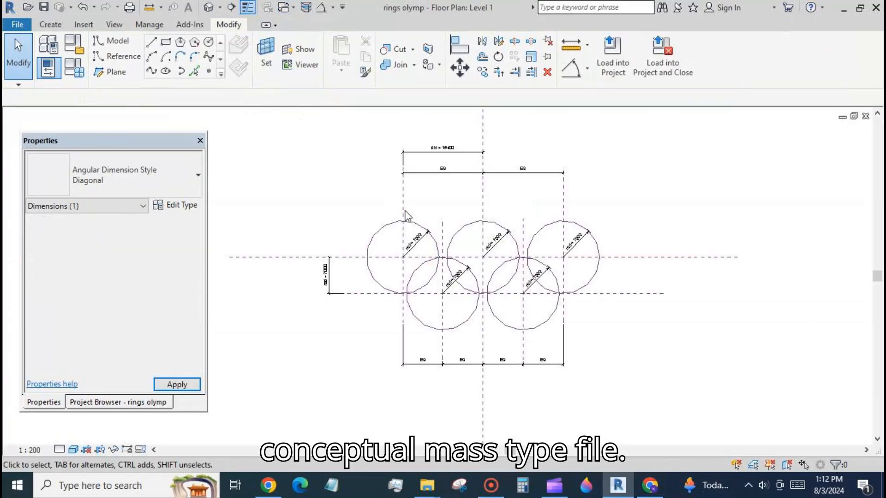
pyautogui.moveTo(614, 409); pyautogui.dragTo(602, 365, button='middle')
pyautogui.click(208, 8)
pyautogui.keyDown('shift'); pyautogui.moveTo(291, 203); pyautogui.dragTo(388, 297, button='middle'); pyautogui.keyUp('shift')
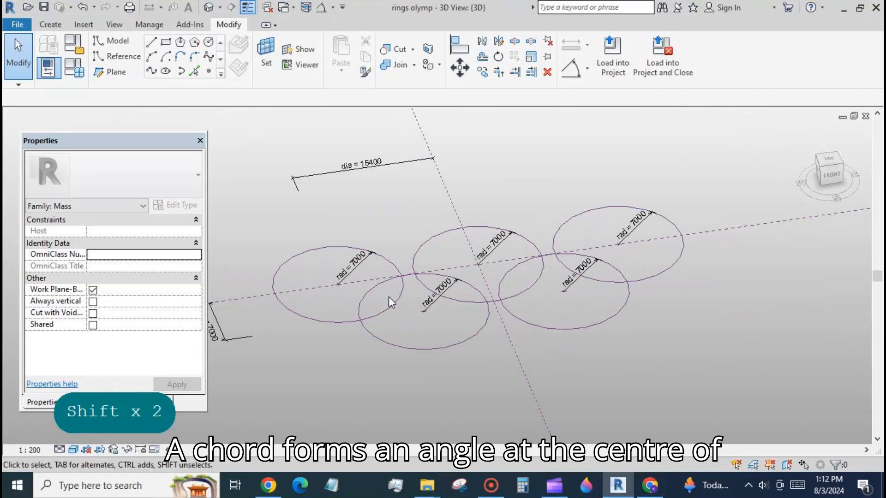
# Place two reference points on the leftmost upper circle, near its crossings with the lower left circle.
pyautogui.scroll(3, 381, 246)
pyautogui.click(209, 72)
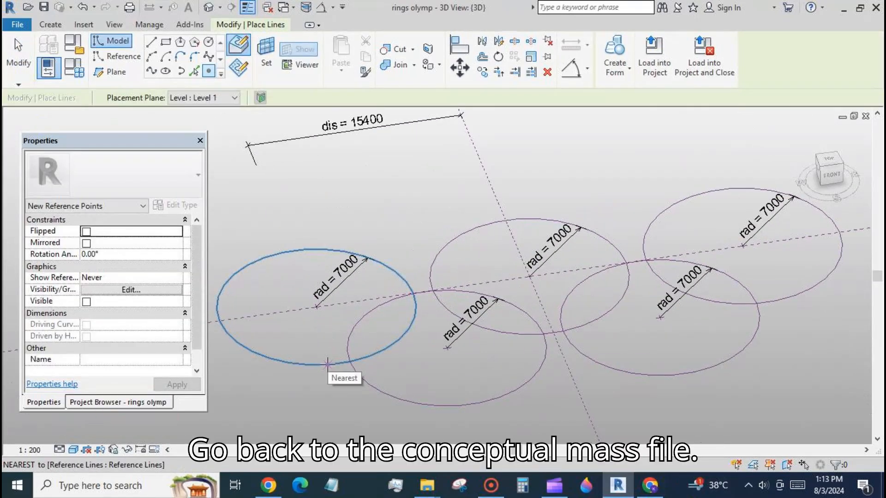
pyautogui.click(328, 366)
pyautogui.click(19, 59)
# Host the upper reference point by intersection with the lower left circle.
pyautogui.click(406, 282)
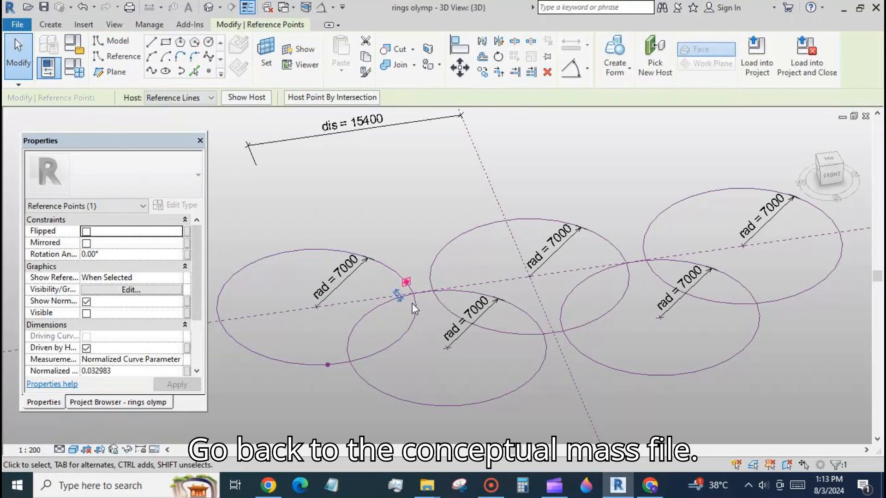
pyautogui.click(361, 97)
pyautogui.click(389, 299)
pyautogui.press('Escape')
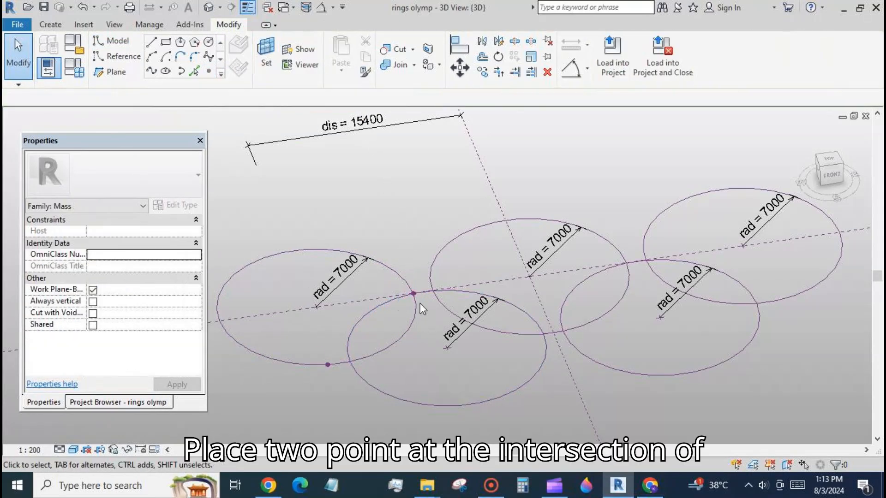
# Change the upper intersection point's measurement type to Angle.
pyautogui.click(415, 295)
pyautogui.click(179, 361)
pyautogui.click(115, 423)
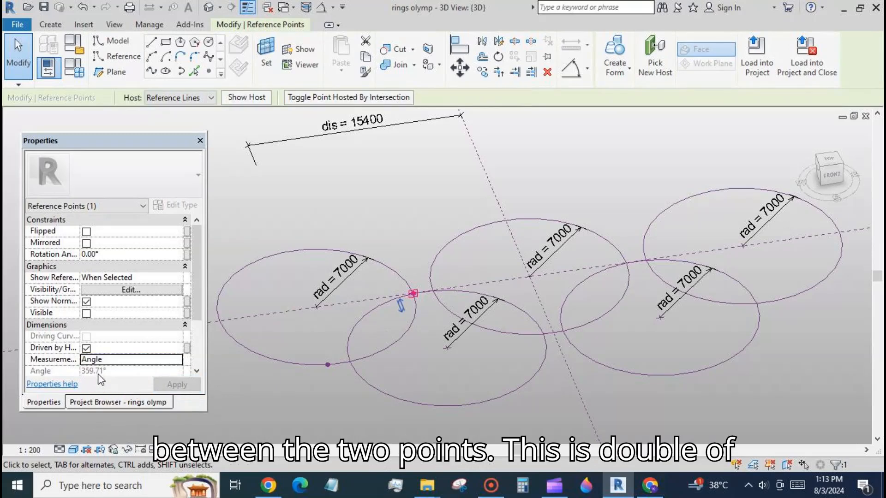
# Try to host the lower reference point by intersection with the lower left circle, and undo it.
pyautogui.click(285, 386)
pyautogui.click(327, 363)
pyautogui.click(342, 99)
pyautogui.click(349, 358)
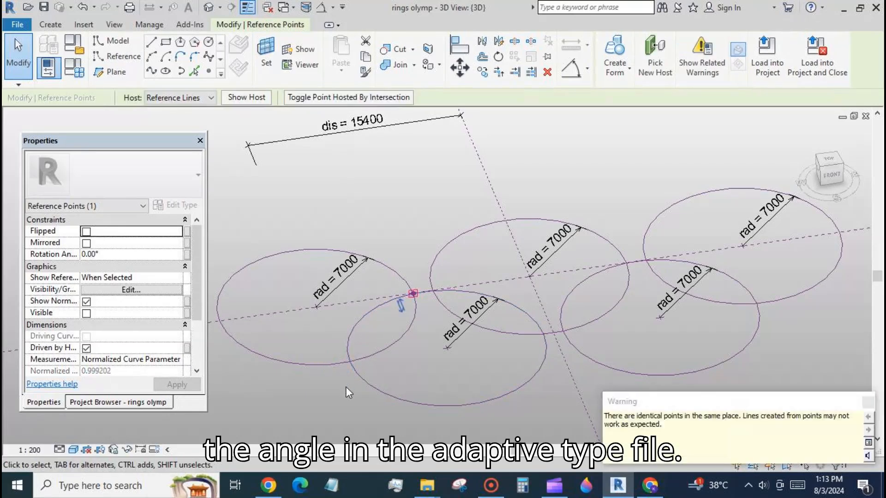
pyautogui.click(868, 405)
pyautogui.click(494, 323)
pyautogui.click(92, 6)
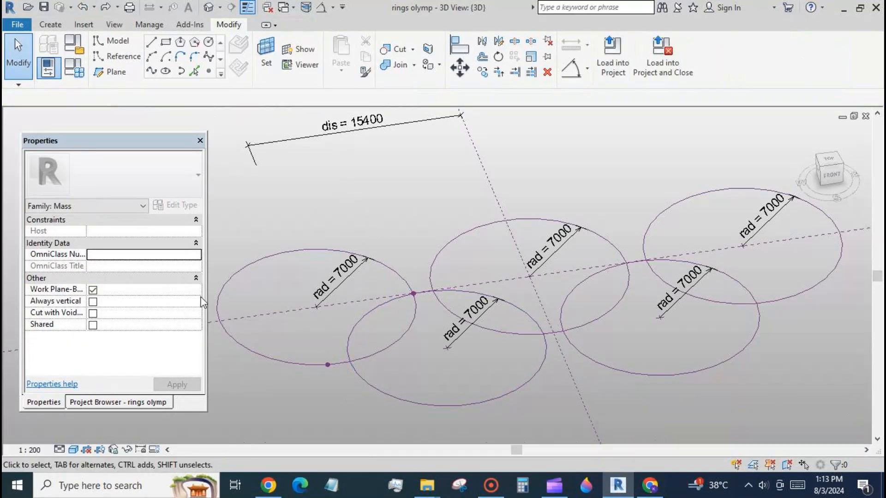
# Change the lower reference point's measurement type to Angle and set its angle to 277°.
pyautogui.click(327, 364)
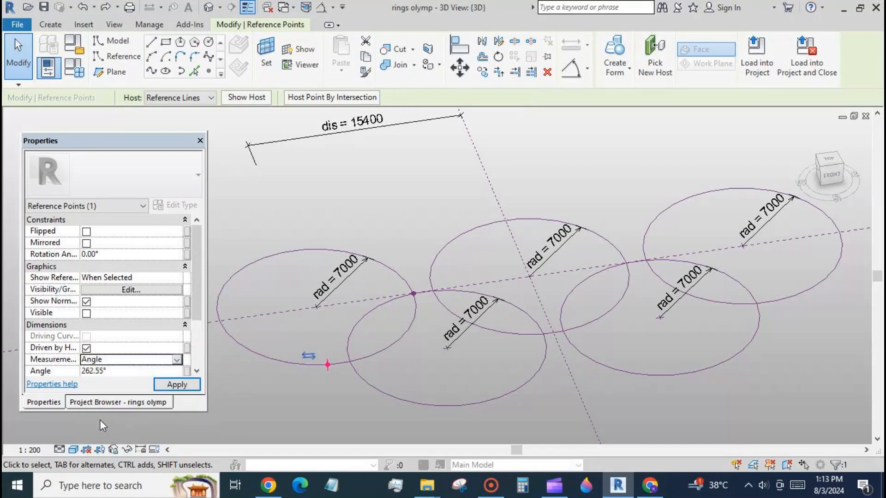
pyautogui.click(126, 373)
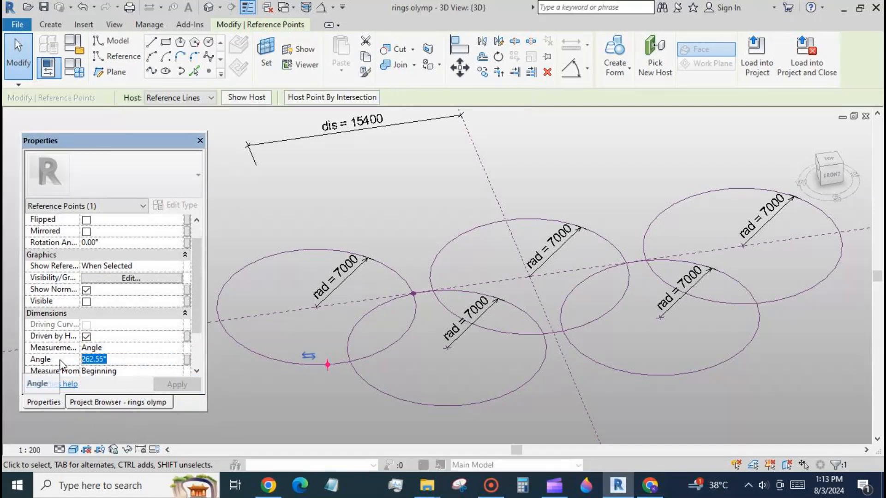
pyautogui.write('222')
pyautogui.write('277')
pyautogui.press('Return')
pyautogui.scroll(5, 348, 367)
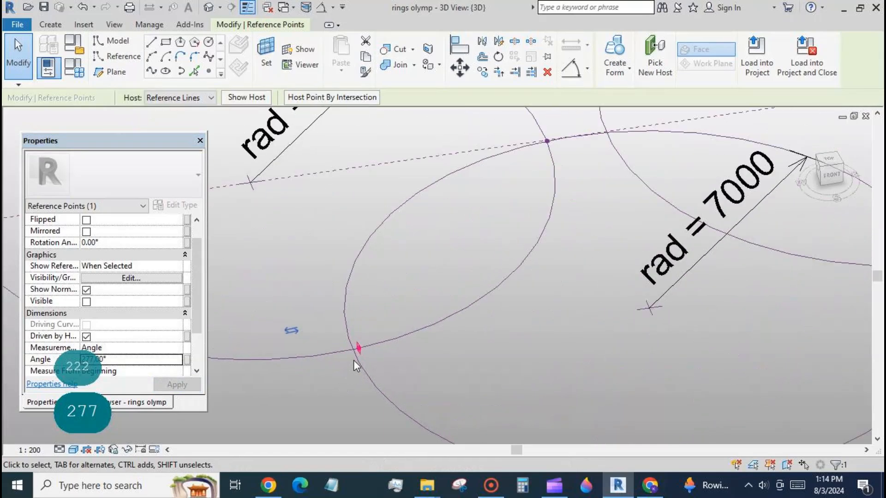
# Set the lower reference point's angle to 276° so it sits on the intersection of the two circles.
pyautogui.scroll(2, 353, 361)
pyautogui.click(150, 362)
pyautogui.write('27')
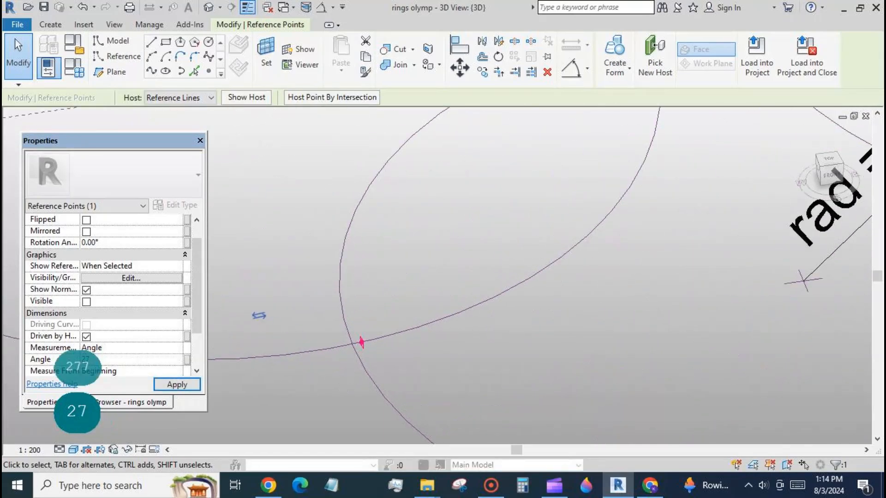
pyautogui.write('6')
pyautogui.click(182, 387)
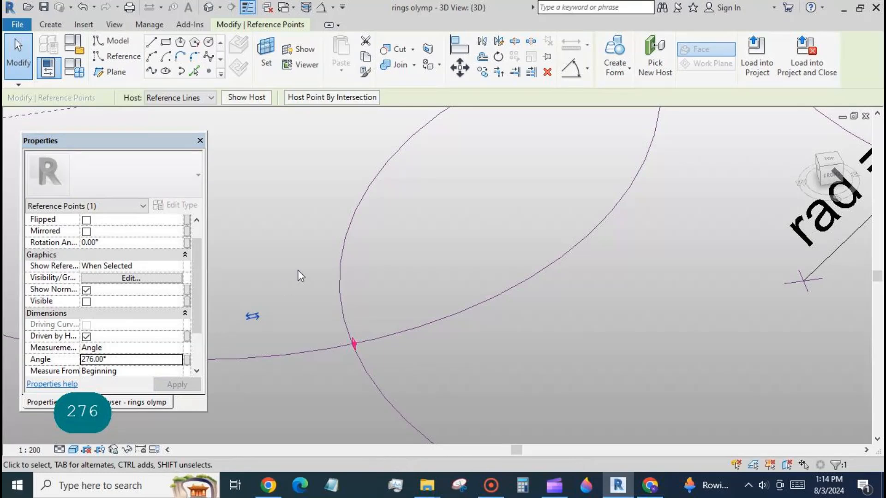
pyautogui.scroll(-5, 298, 270)
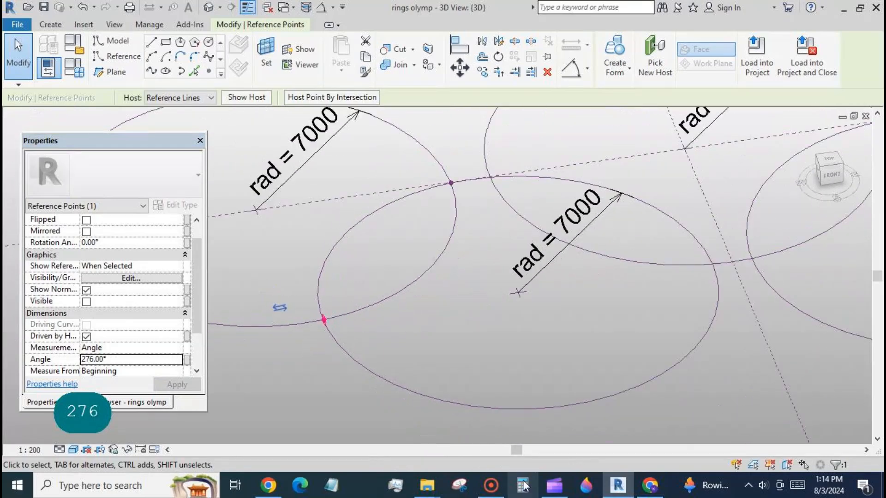
# Read the upper intersection point's angle and subtract the lower point's angle in Calculator as 359.76 − 276.
pyautogui.click(521, 484)
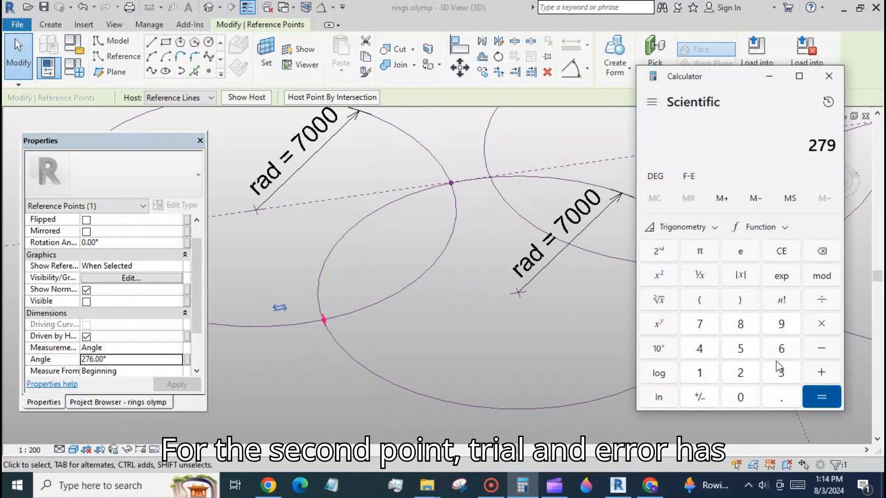
pyautogui.click(781, 251)
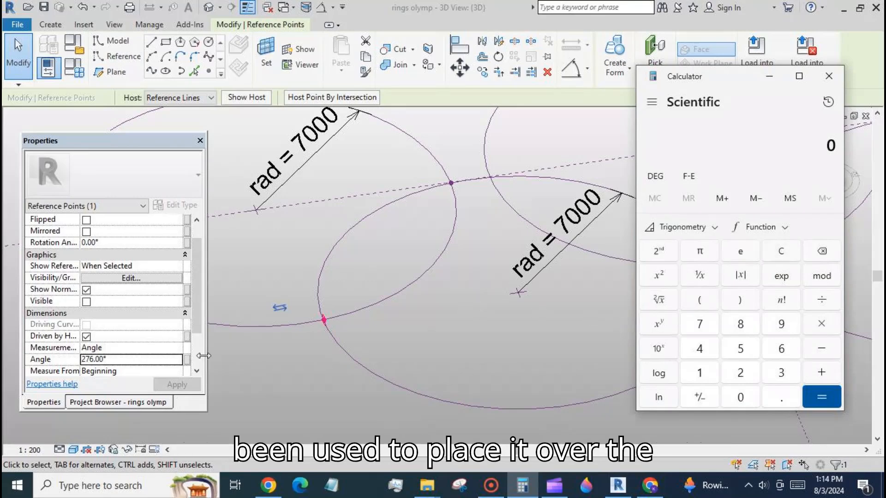
pyautogui.click(431, 211)
pyautogui.moveTo(441, 157); pyautogui.dragTo(458, 195)
pyautogui.click(522, 484)
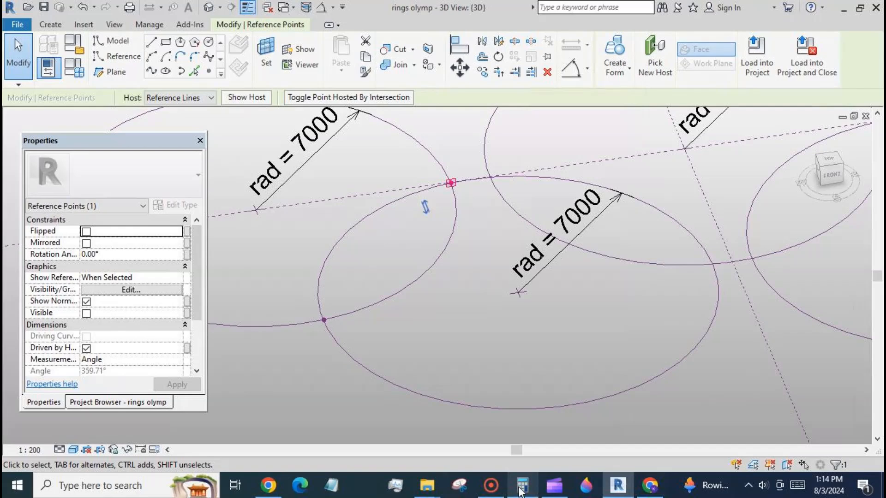
pyautogui.click(701, 329)
pyautogui.click(781, 348)
pyautogui.click(742, 376)
pyautogui.click(702, 328)
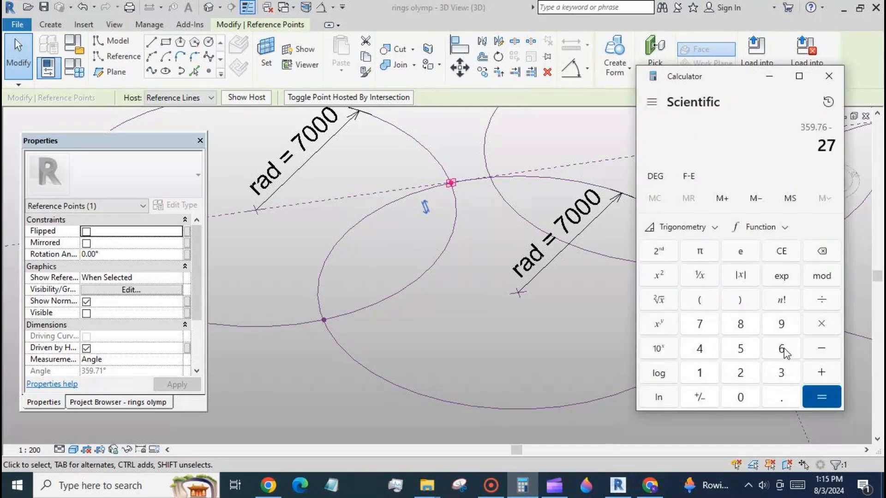
pyautogui.click(822, 396)
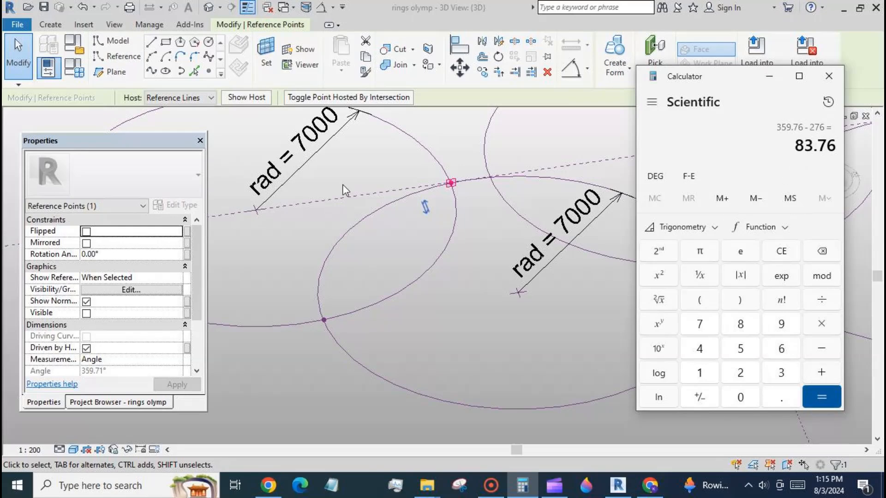
# Create a family type parameter named "angle" with the parameter type Angle, grouped under Dimensions.
pyautogui.click(77, 68)
pyautogui.click(41, 368)
pyautogui.write('a')
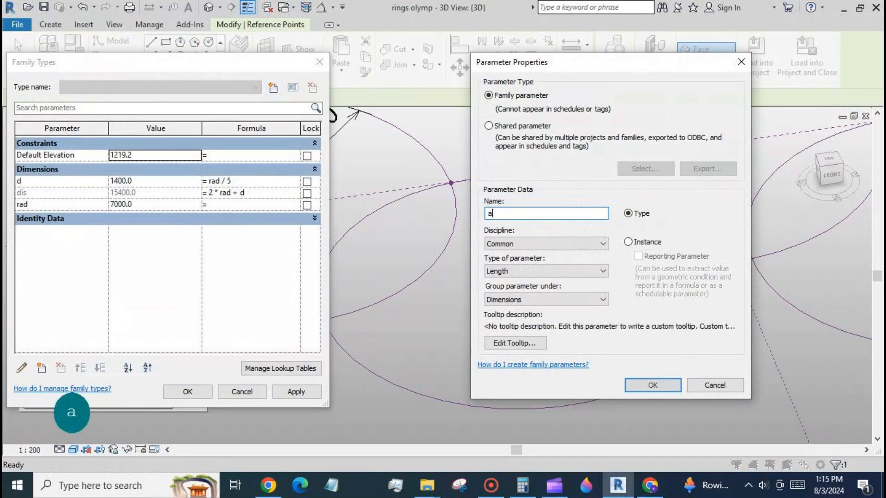
pyautogui.write('nge')
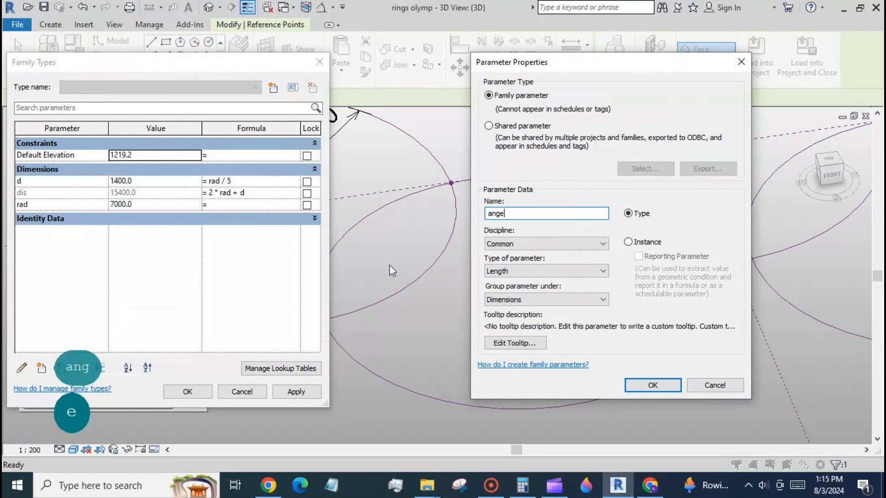
pyautogui.write('le')
pyautogui.click(602, 270)
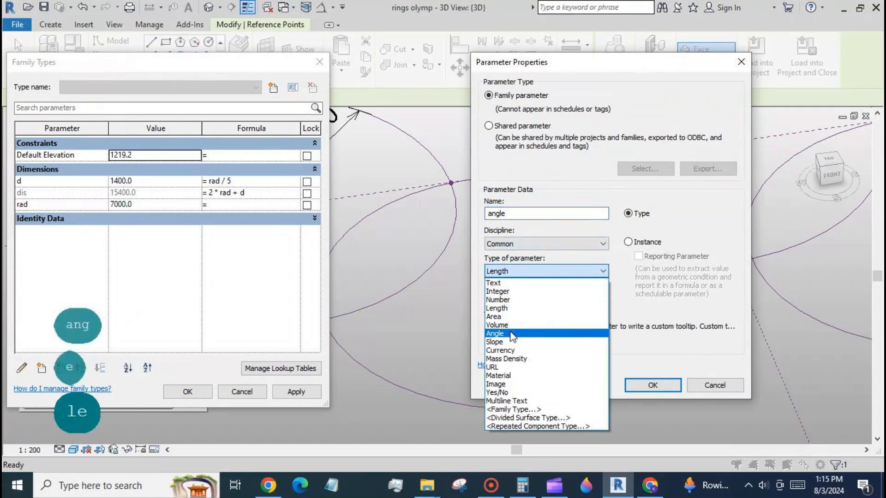
pyautogui.click(531, 337)
pyautogui.click(652, 385)
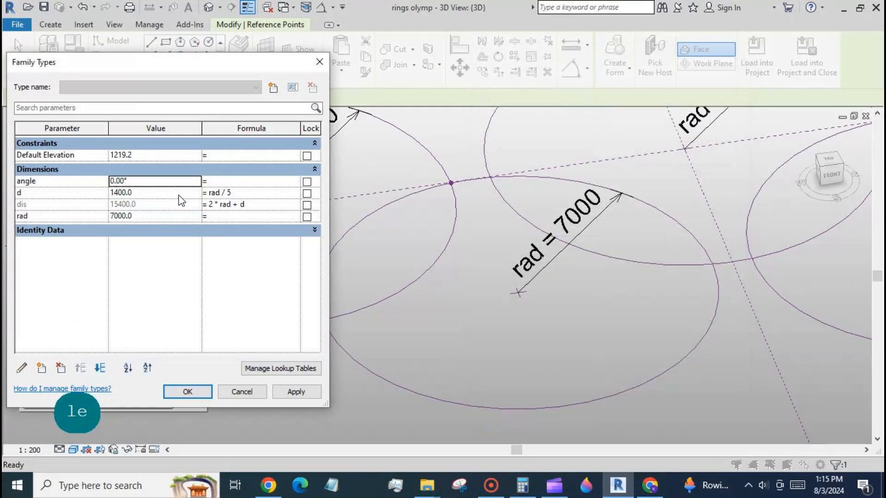
# Set the angle parameter's value to 83.76° and accept the family types.
pyautogui.click(523, 486)
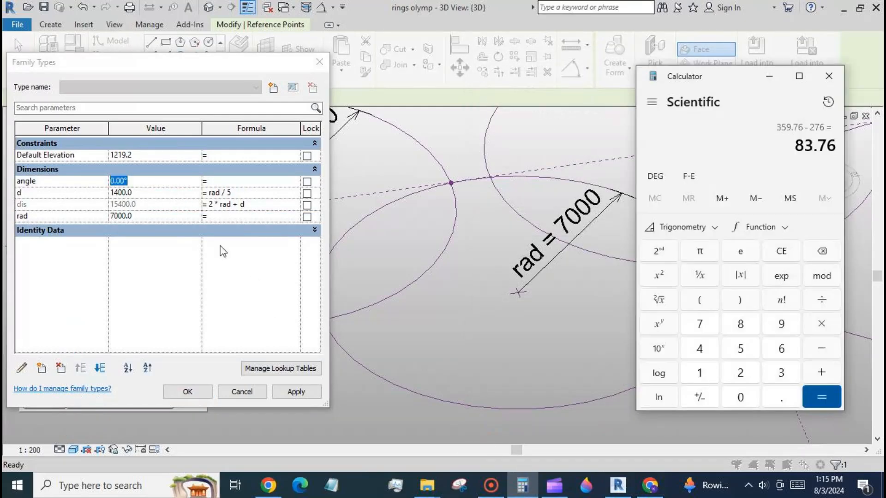
pyautogui.write('83.76')
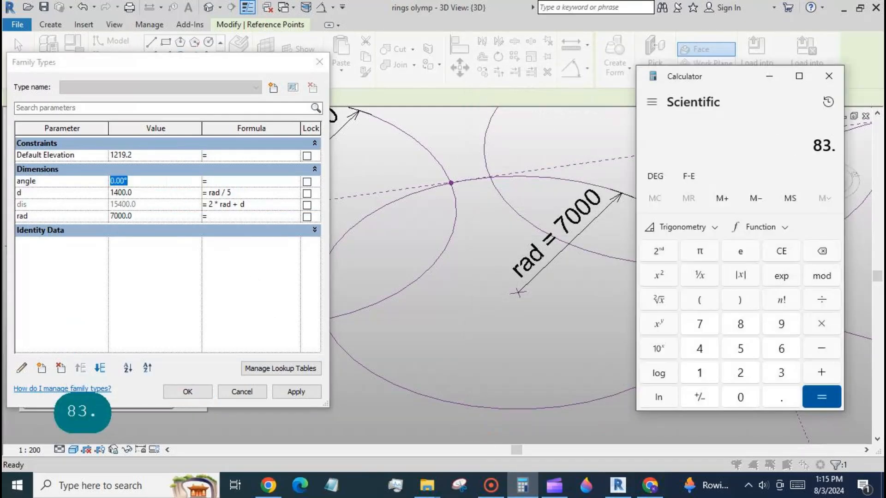
pyautogui.click(126, 181)
pyautogui.moveTo(126, 181); pyautogui.dragTo(98, 184)
pyautogui.write('83.76')
pyautogui.press('Return')
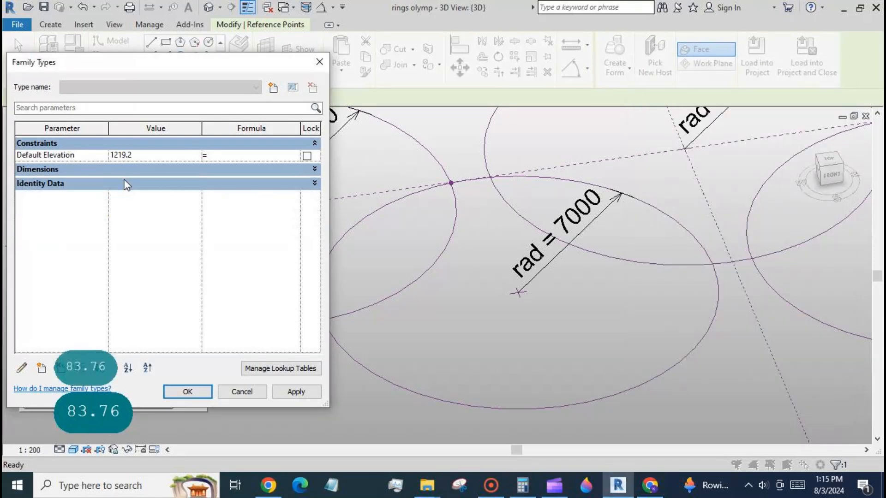
pyautogui.click(313, 169)
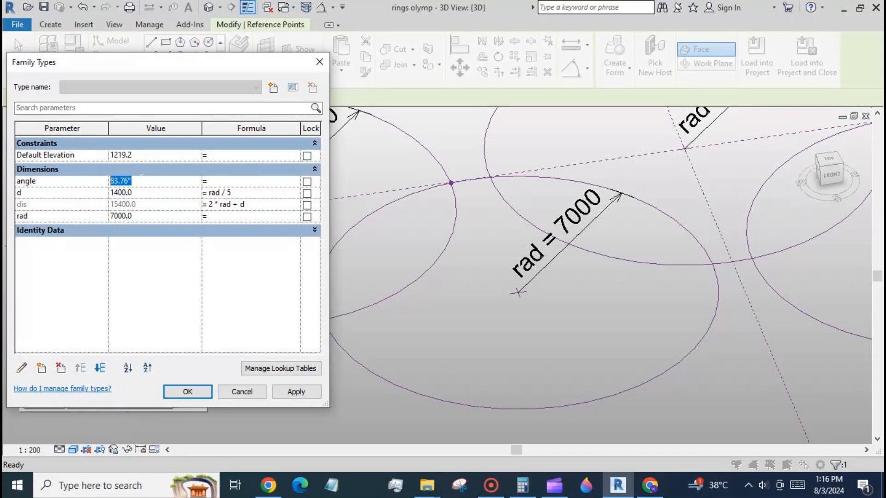
pyautogui.click(187, 391)
# Switch to the Family6 3D view and place an aligned dimension between adaptive points 1 and 2.
pyautogui.scroll(-6, 408, 314)
pyautogui.scroll(-1, 280, 268)
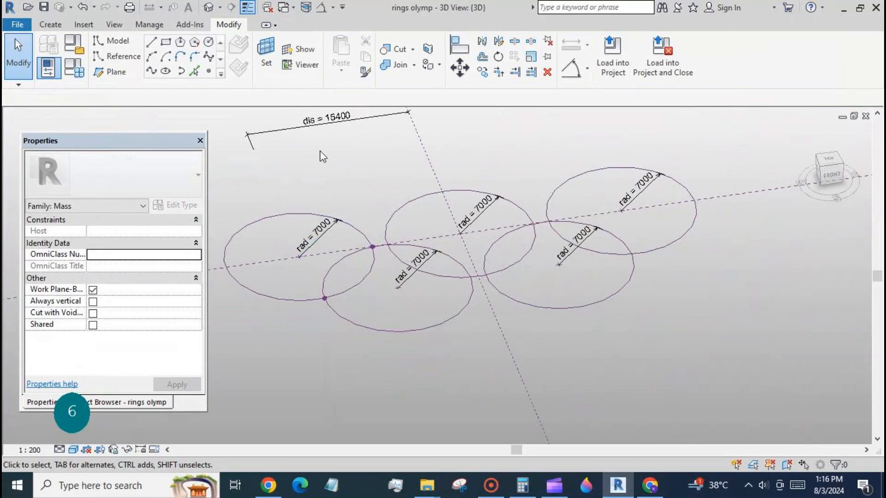
pyautogui.click(289, 6)
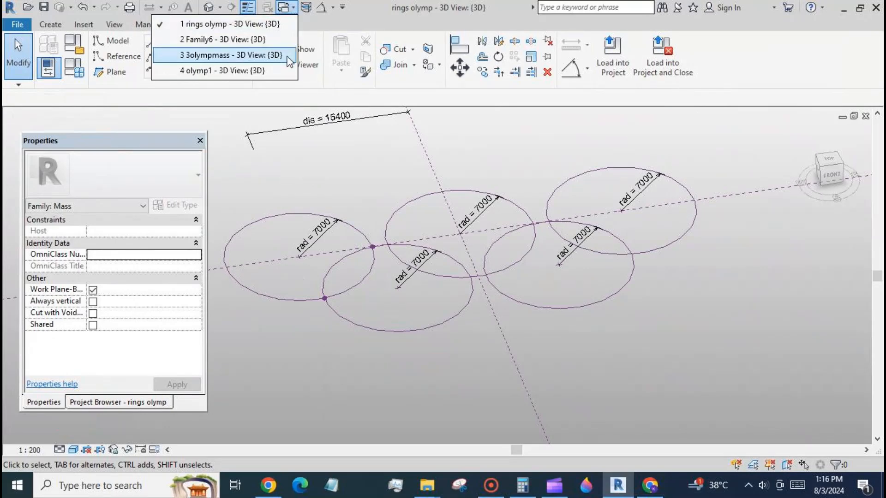
pyautogui.click(286, 46)
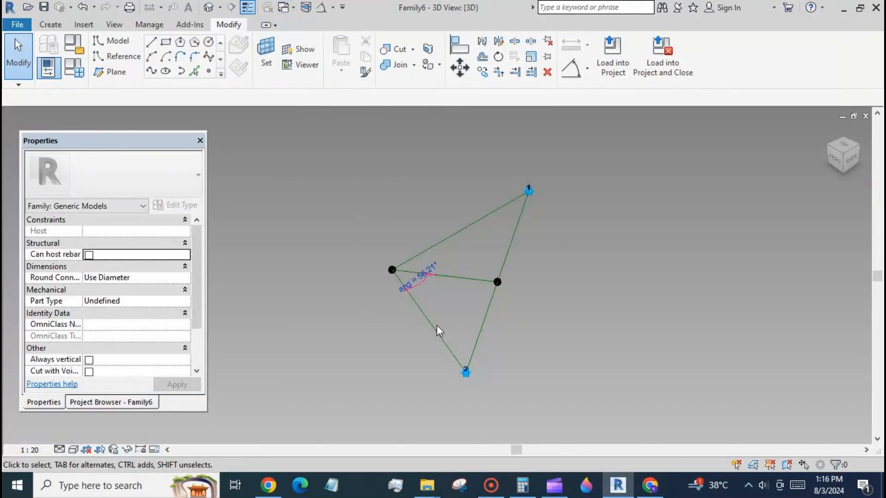
pyautogui.scroll(2, 453, 305)
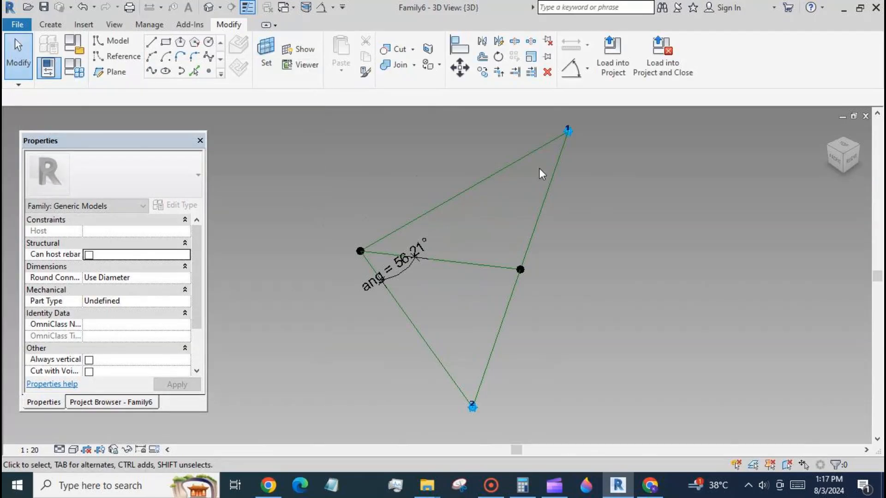
pyautogui.click(588, 72)
pyautogui.click(572, 87)
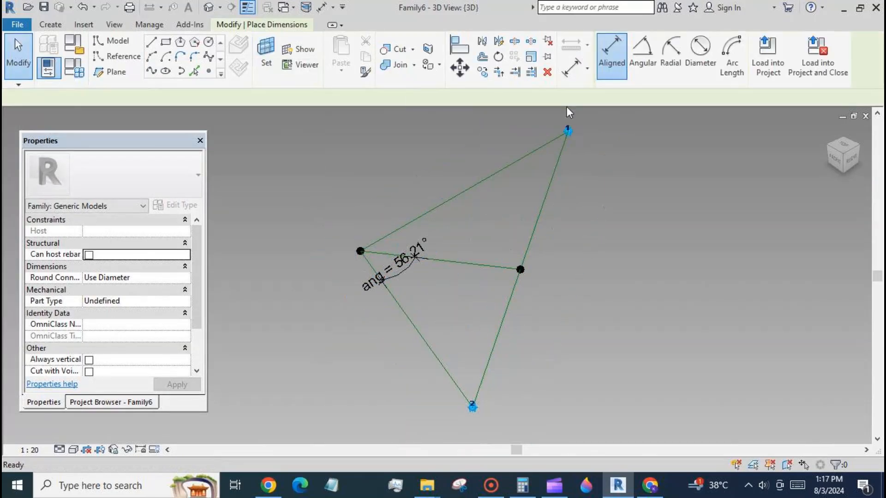
pyautogui.press('Tab')
pyautogui.click(567, 132)
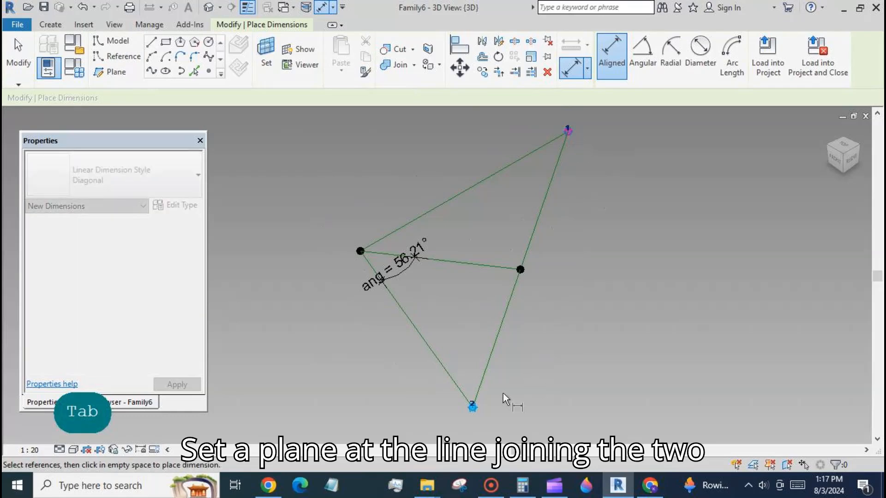
pyautogui.press('Tab')
pyautogui.click(472, 408)
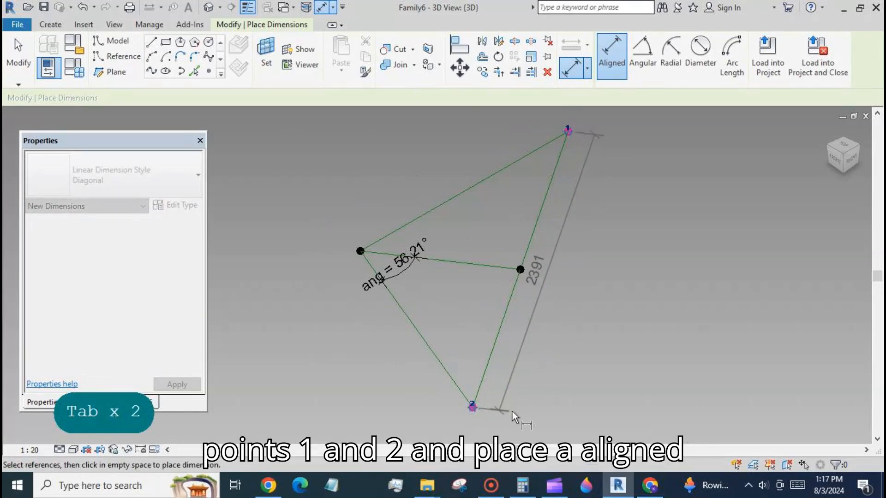
pyautogui.click(530, 421)
pyautogui.click(19, 53)
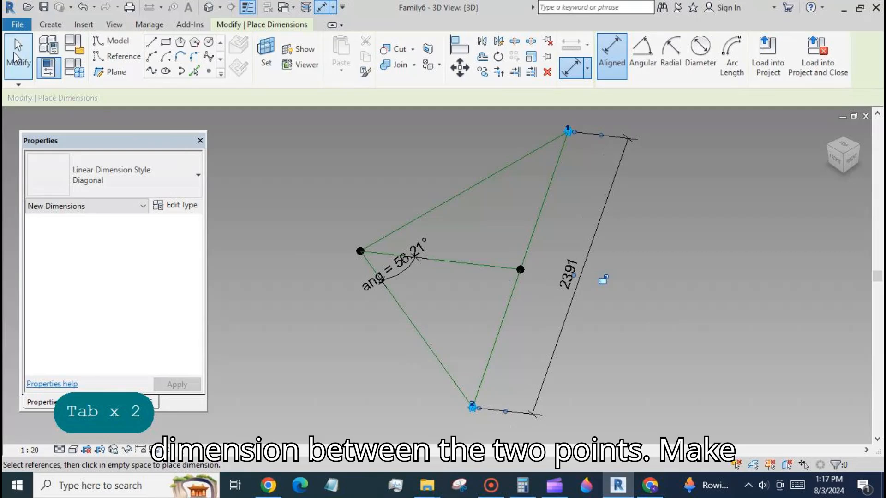
# Label the dimension between points 1 and 2 with a new instance reporting parameter named "rep".
pyautogui.click(571, 302)
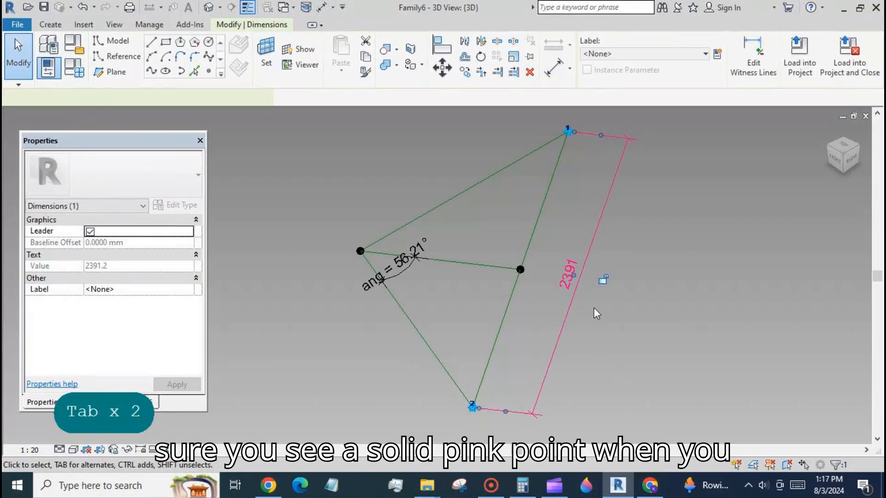
pyautogui.click(716, 51)
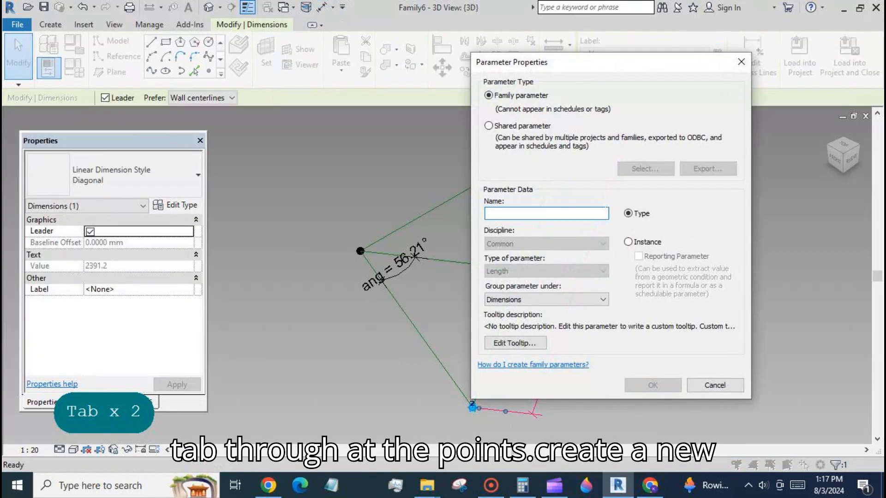
pyautogui.write('rep')
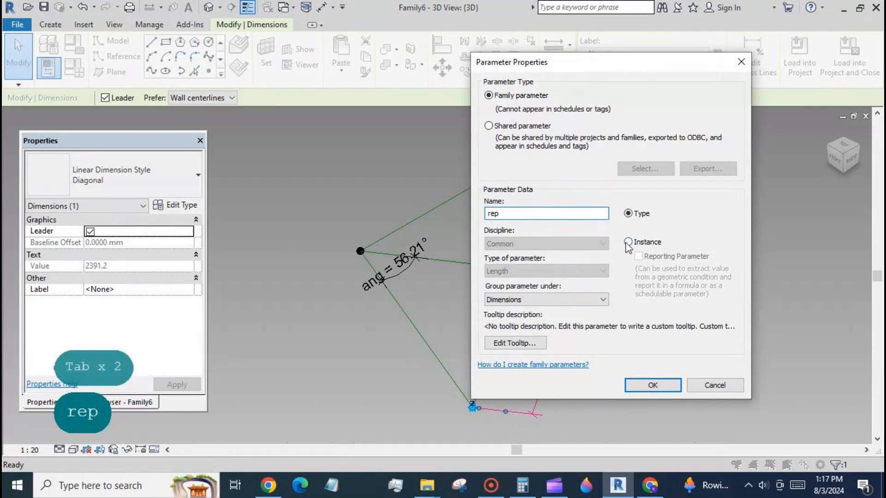
pyautogui.click(628, 241)
pyautogui.click(638, 257)
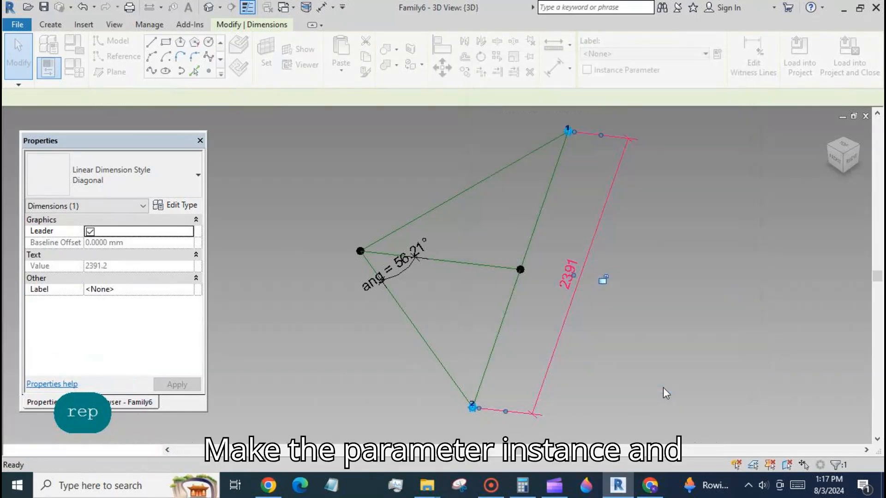
pyautogui.click(652, 385)
pyautogui.scroll(-4, 515, 214)
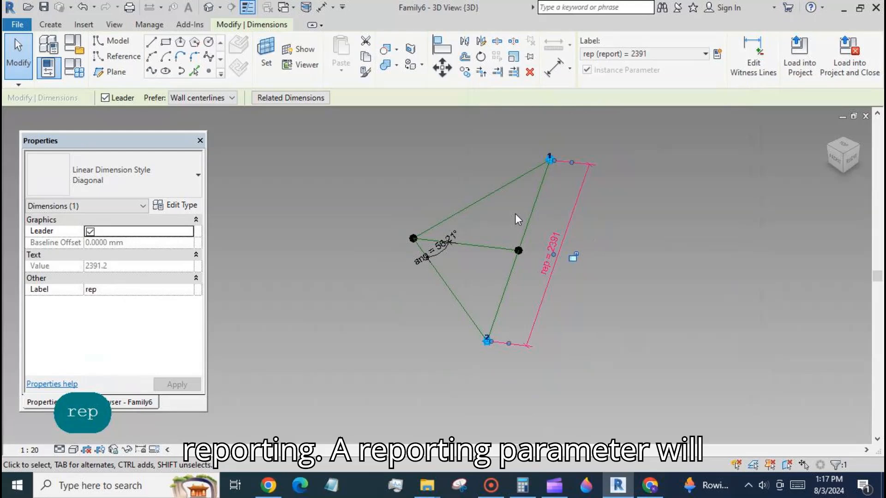
# Set the offset parameter's formula to tan (ang) * rep/2 in the family types.
pyautogui.click(385, 335)
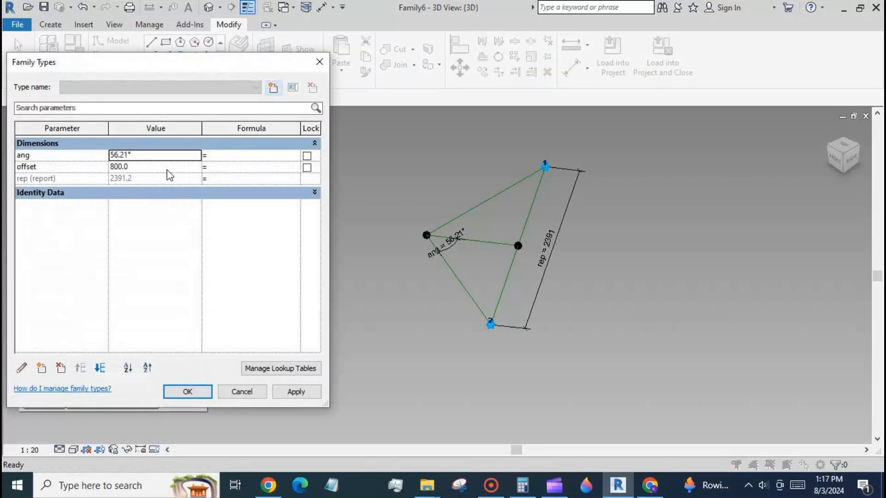
pyautogui.click(225, 168)
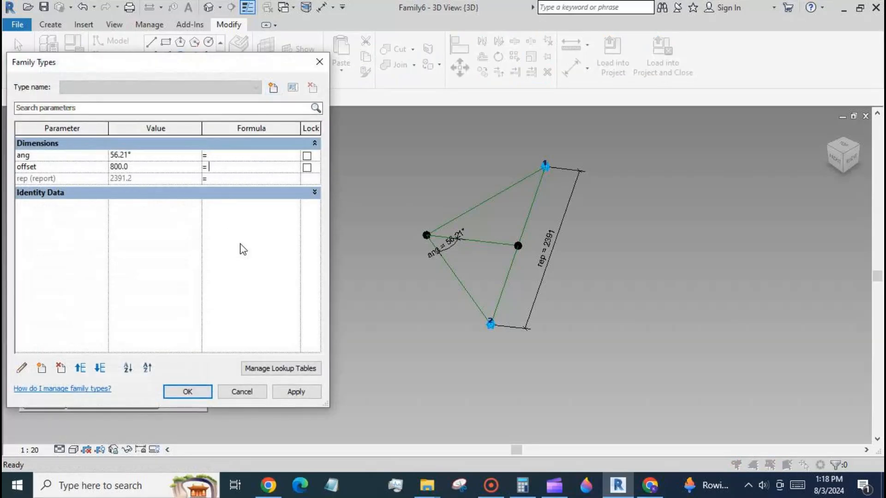
pyautogui.write('ta')
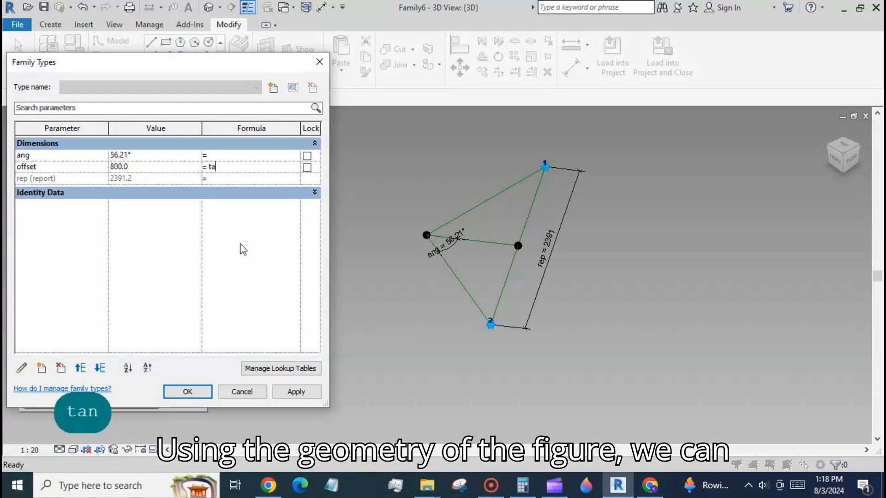
pyautogui.write('n (ang)')
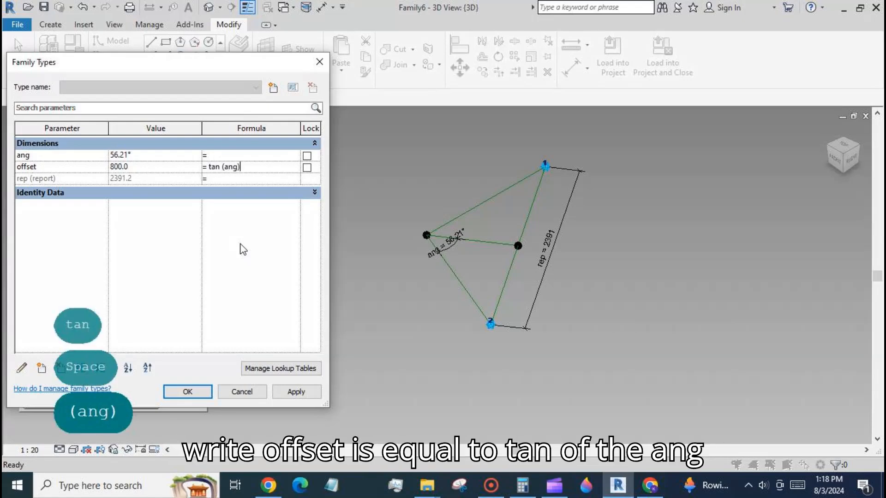
pyautogui.write('*')
pyautogui.write('tan')
pyautogui.press('BackSpace')
pyautogui.press('BackSpace')
pyautogui.press('BackSpace')
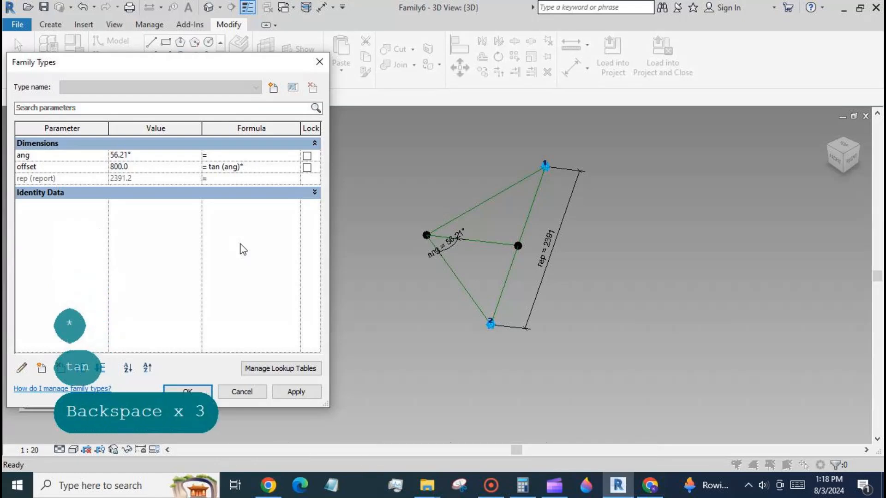
pyautogui.write('rep/2')
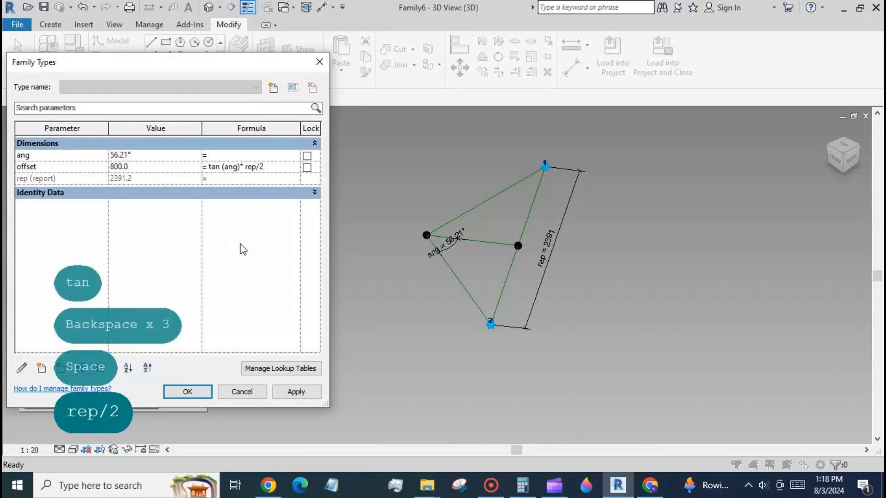
# Change the offset parameter from type to instance and close the family types.
pyautogui.click(57, 224)
pyautogui.click(21, 368)
pyautogui.click(627, 240)
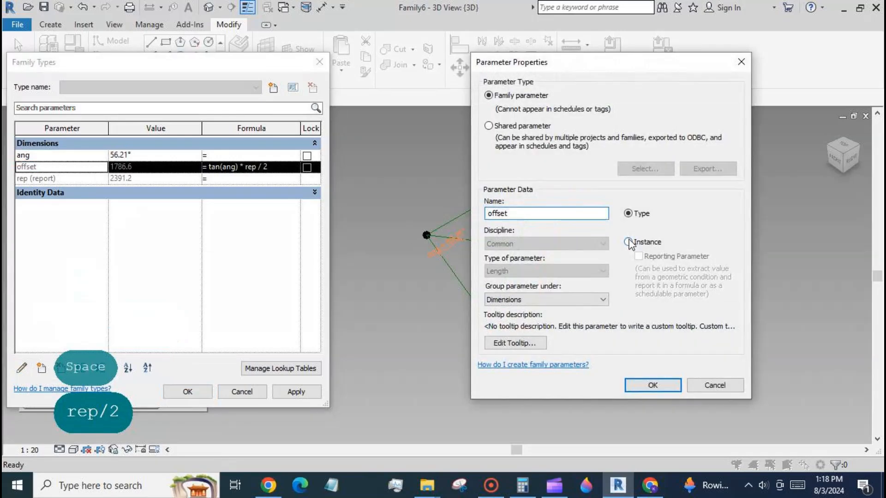
pyautogui.click(650, 380)
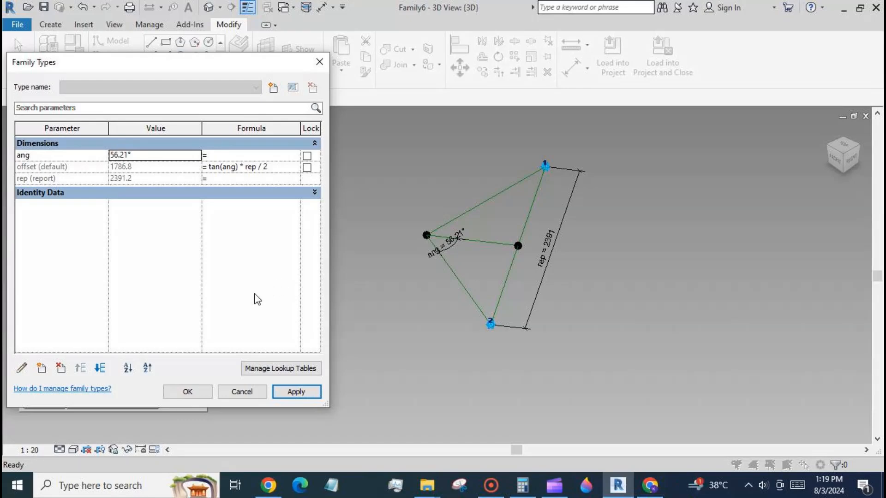
pyautogui.click(241, 391)
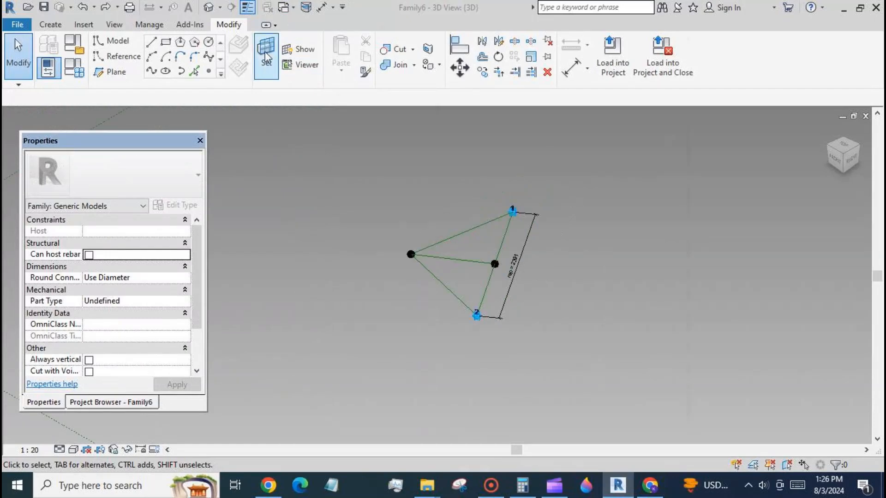
# Set the horizontal plane of the reference point at the triangle's apex as the work plane and display it.
pyautogui.click(410, 254)
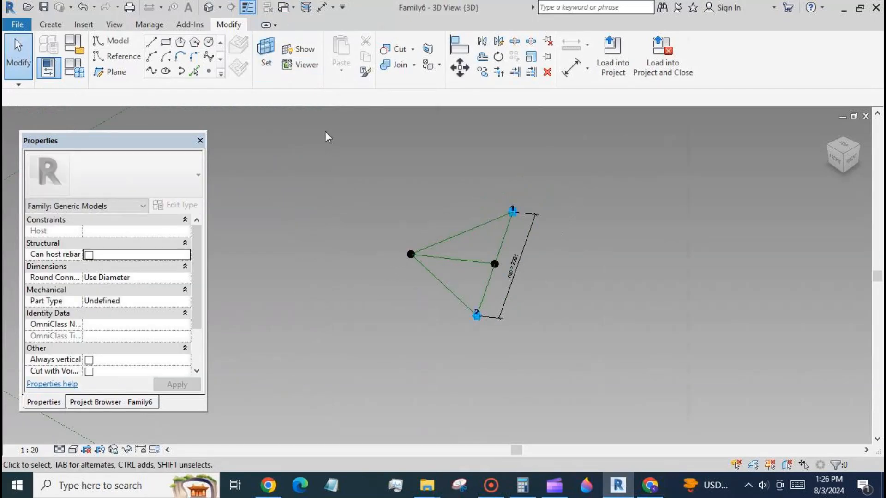
pyautogui.click(308, 57)
pyautogui.scroll(-6, 528, 322)
pyautogui.scroll(4, 538, 330)
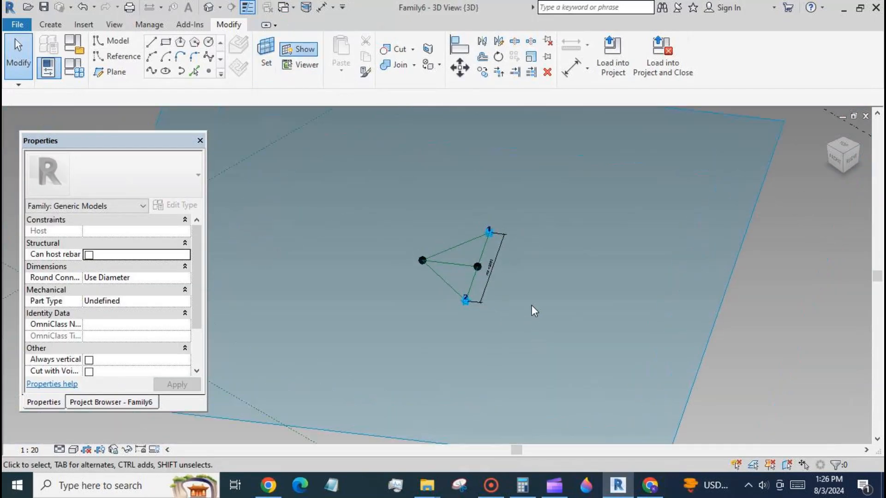
# Draw a circle with a radius of about 2120 mm centred on the triangle's apex point.
pyautogui.click(209, 42)
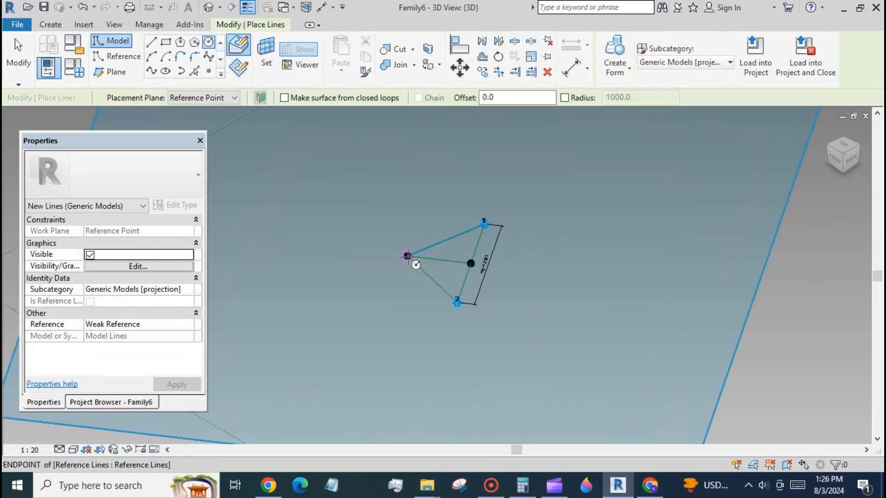
pyautogui.press('Tab')
pyautogui.press('Tab')
pyautogui.press('Tab')
pyautogui.scroll(1, 407, 256)
pyautogui.click(407, 256)
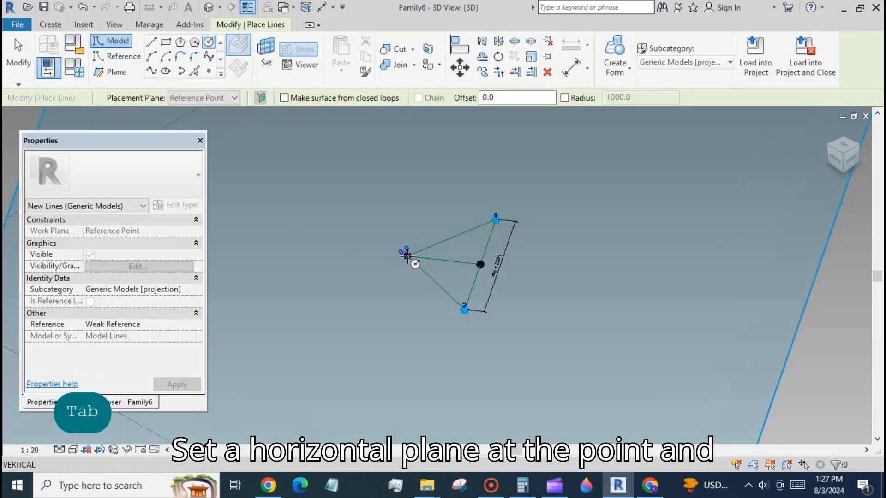
pyautogui.click(485, 194)
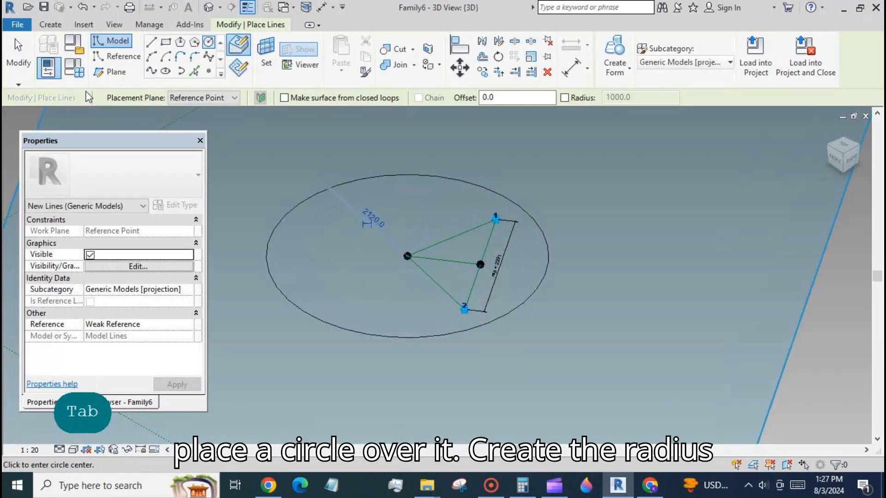
pyautogui.click(18, 56)
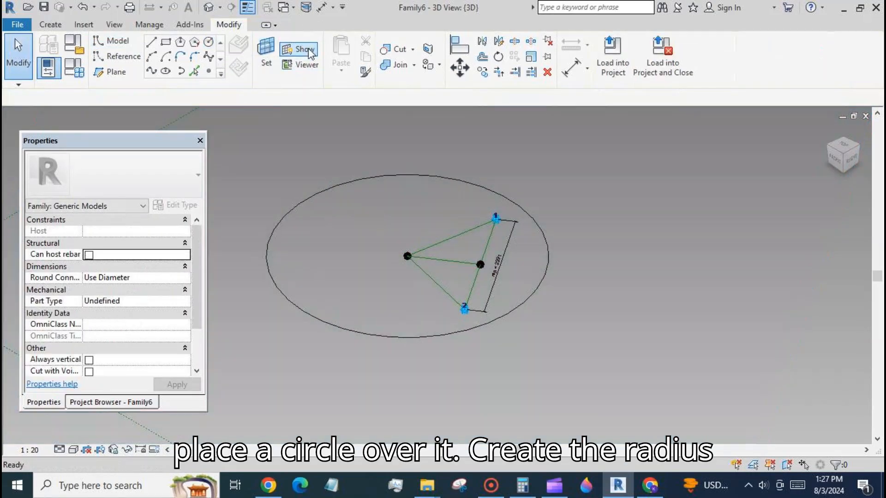
# Convert the circle to a reference line and make its temporary radius dimension permanent.
pyautogui.click(333, 187)
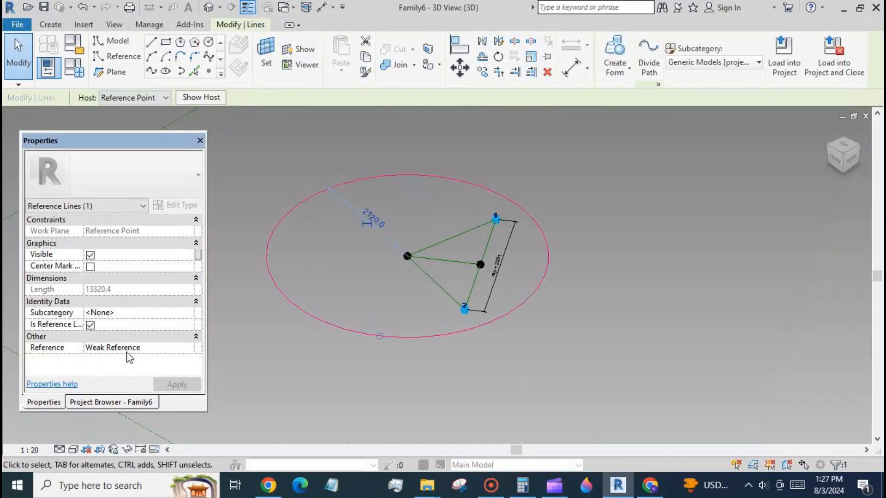
pyautogui.click(366, 225)
pyautogui.click(360, 217)
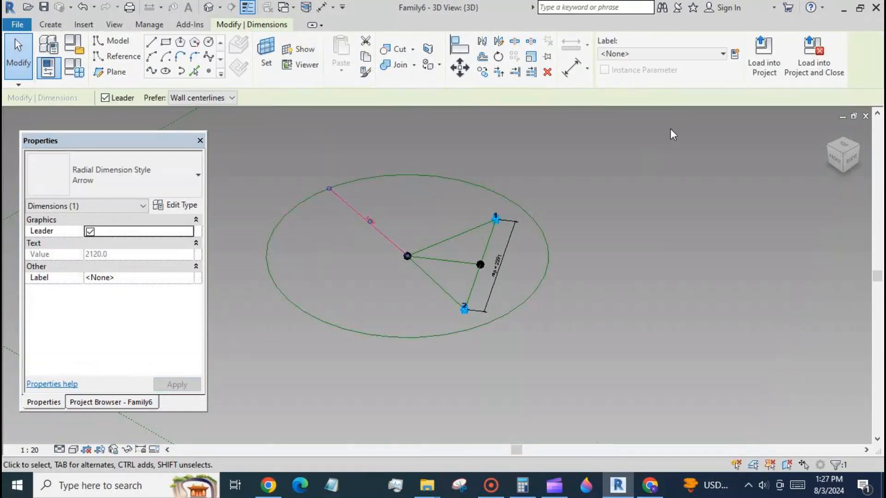
# Label the circle's radius dimension with a new instance parameter named "radius", grouped under Dimensions.
pyautogui.click(735, 54)
pyautogui.write('radius')
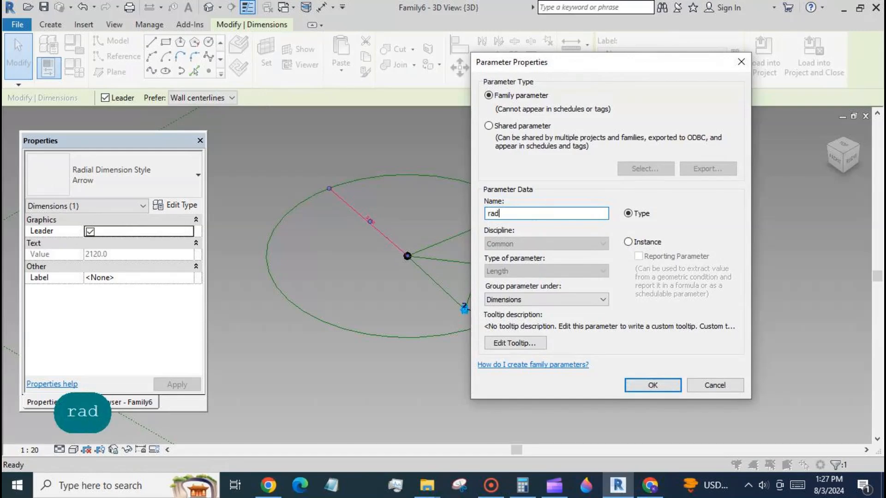
pyautogui.click(628, 242)
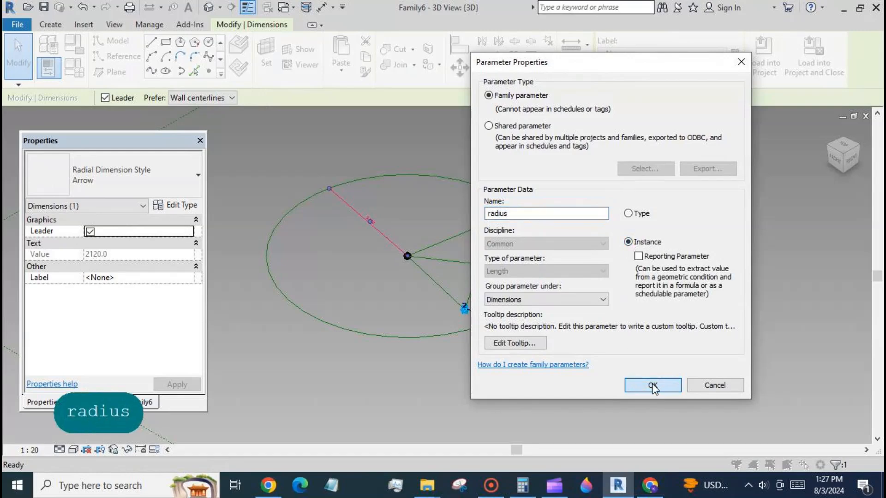
pyautogui.click(652, 385)
# Set the radius parameter's formula to sqrt(offset^2+(rep/2)^2) and apply it in the family types.
pyautogui.scroll(-2, 631, 274)
pyautogui.click(78, 72)
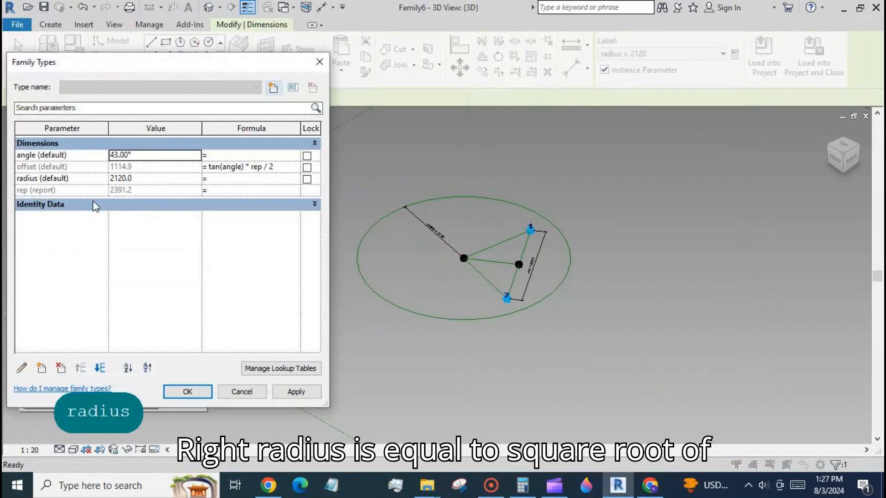
pyautogui.click(214, 180)
pyautogui.write('s')
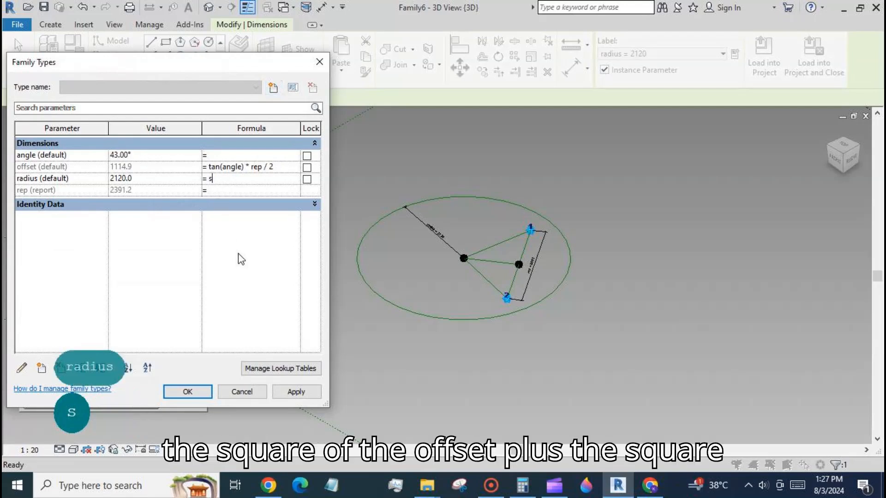
pyautogui.write('qrt(')
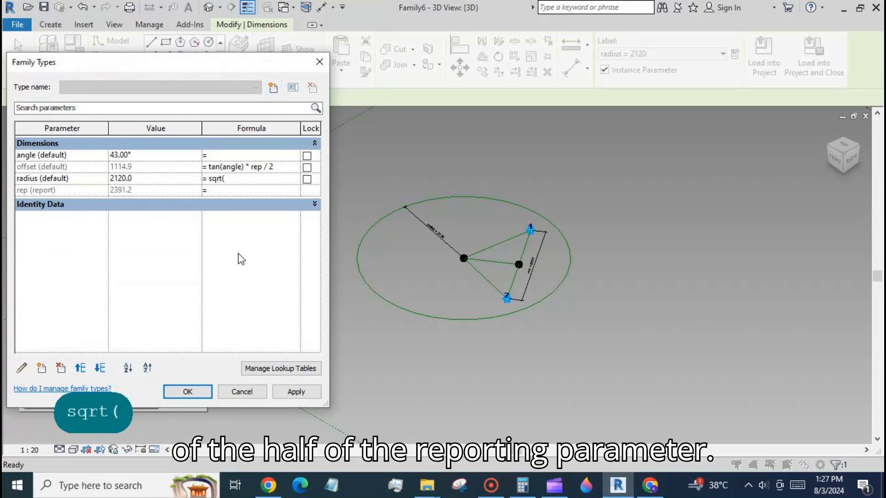
pyautogui.write('offset')
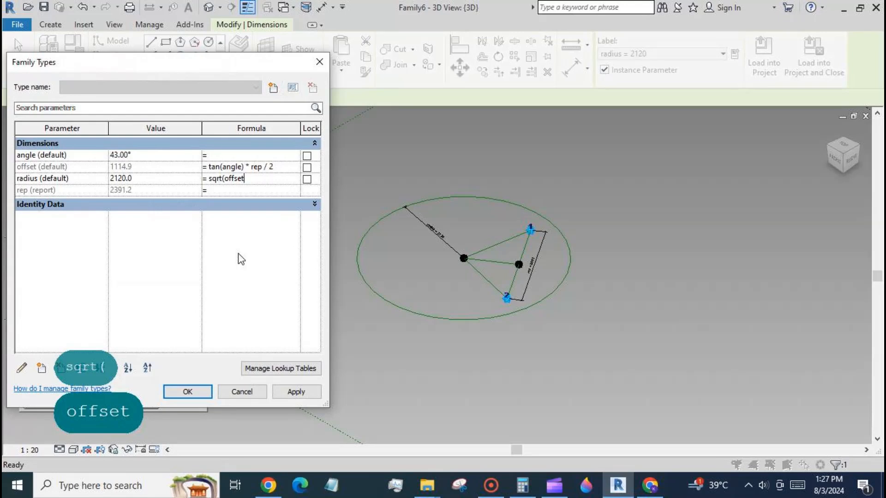
pyautogui.write('^2+')
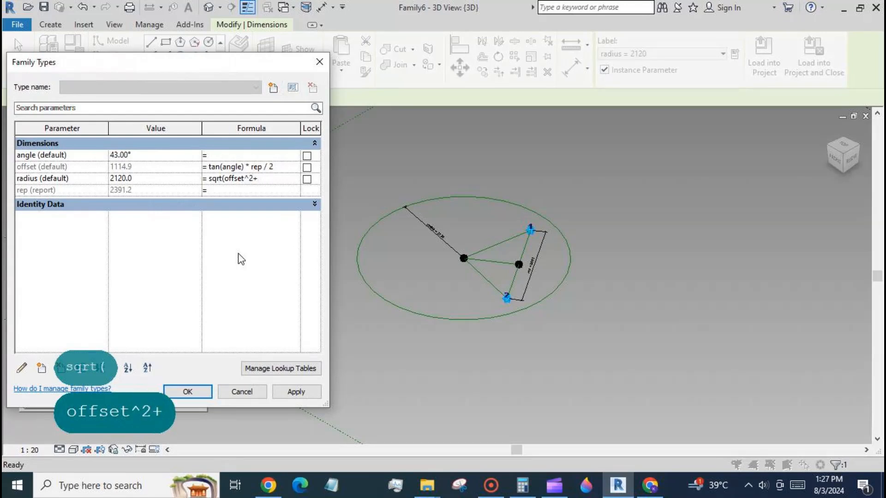
pyautogui.write('(rep/2)')
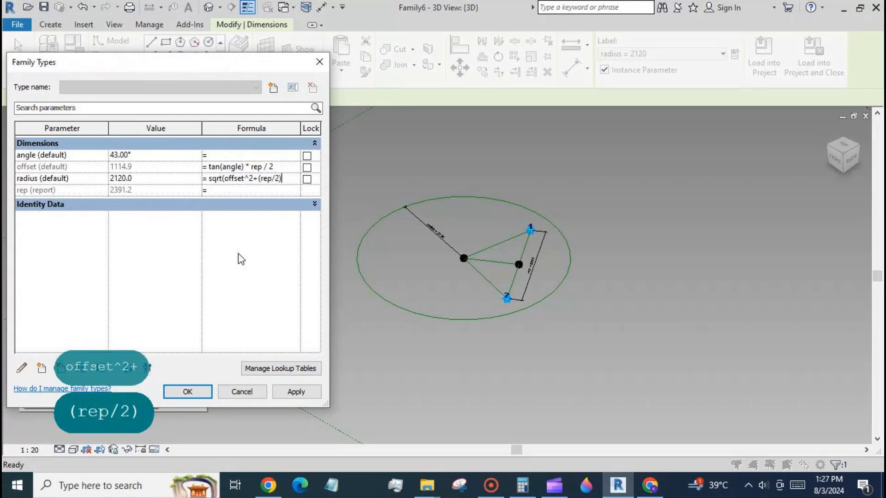
pyautogui.write('^2)')
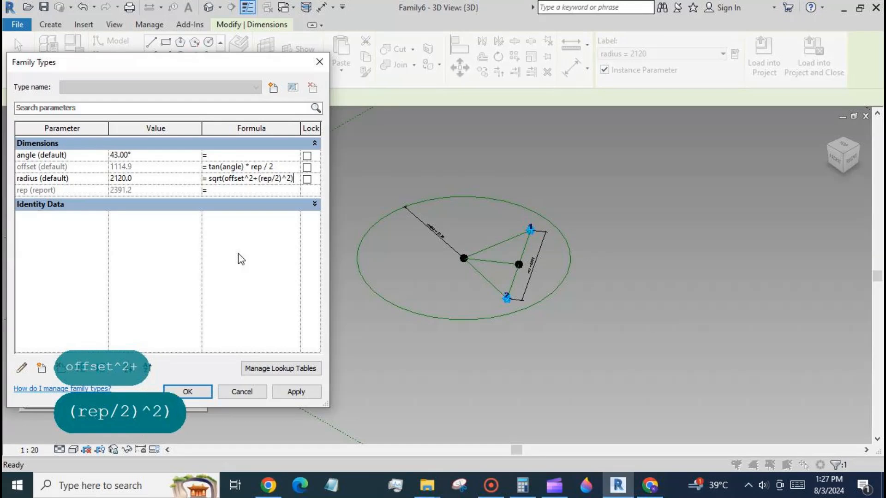
pyautogui.click(291, 392)
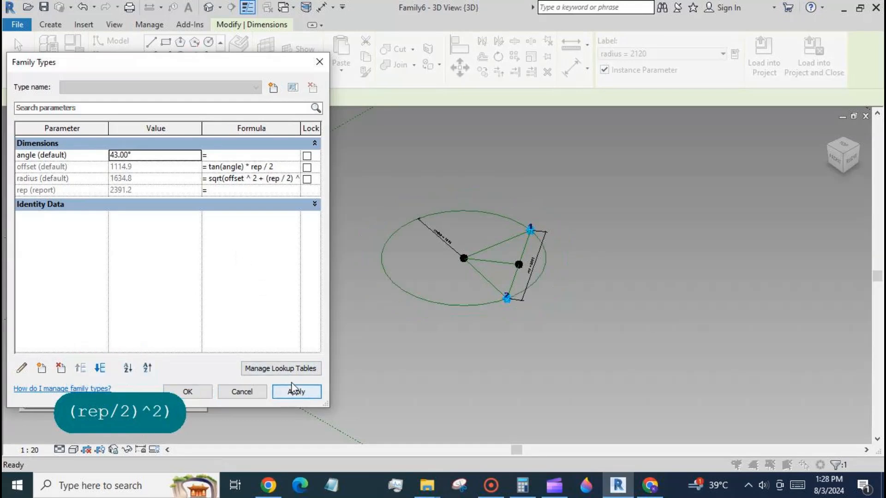
pyautogui.click(189, 392)
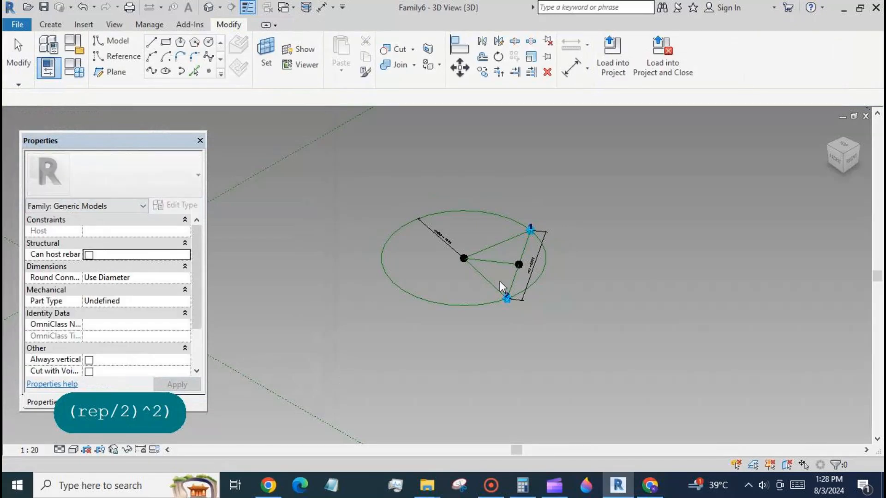
# Place a reference point on the circle, on the side opposite the adaptive points.
pyautogui.scroll(3, 497, 258)
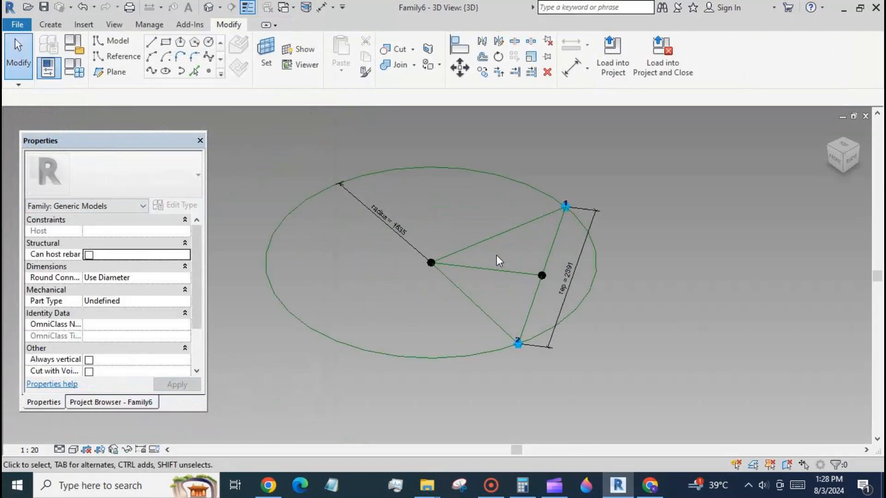
pyautogui.scroll(-1, 677, 193)
pyautogui.click(208, 70)
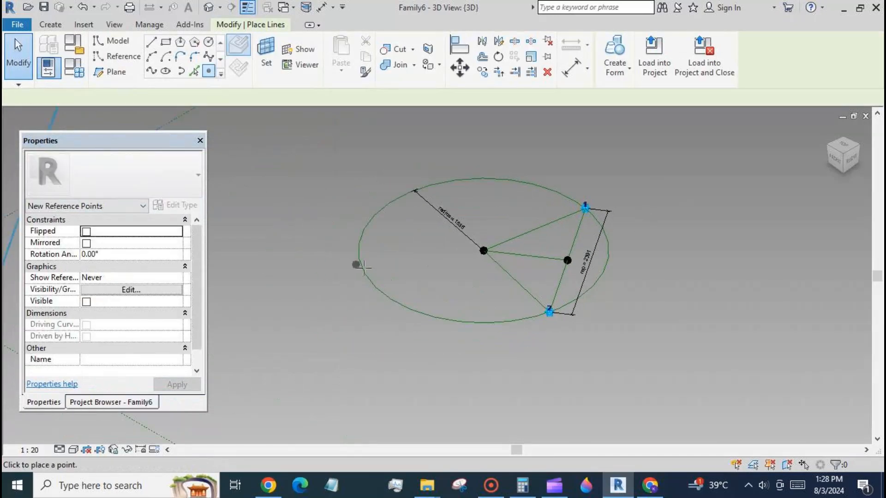
pyautogui.click(360, 266)
pyautogui.click(19, 55)
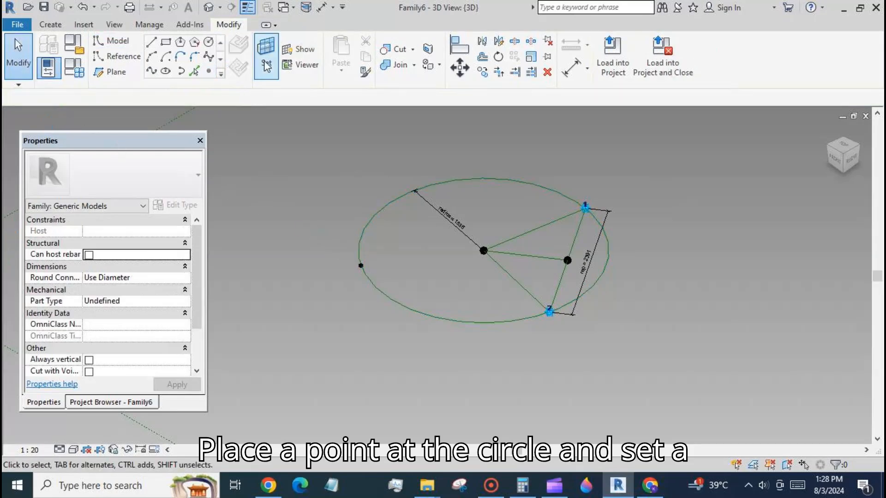
# Set the work plane at the circle's reference point and draw a small rectangle around it, one side about 178 mm from the point.
pyautogui.click(267, 55)
pyautogui.click(361, 266)
pyautogui.click(166, 41)
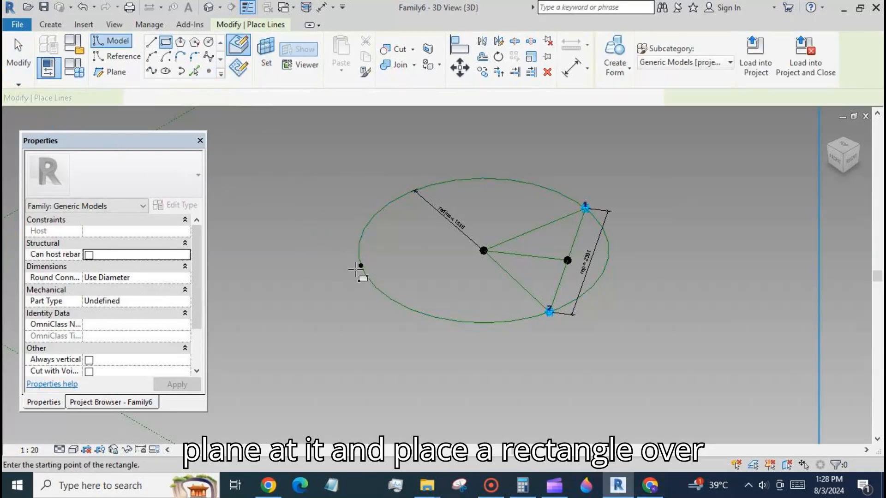
pyautogui.click(349, 260)
pyautogui.click(375, 276)
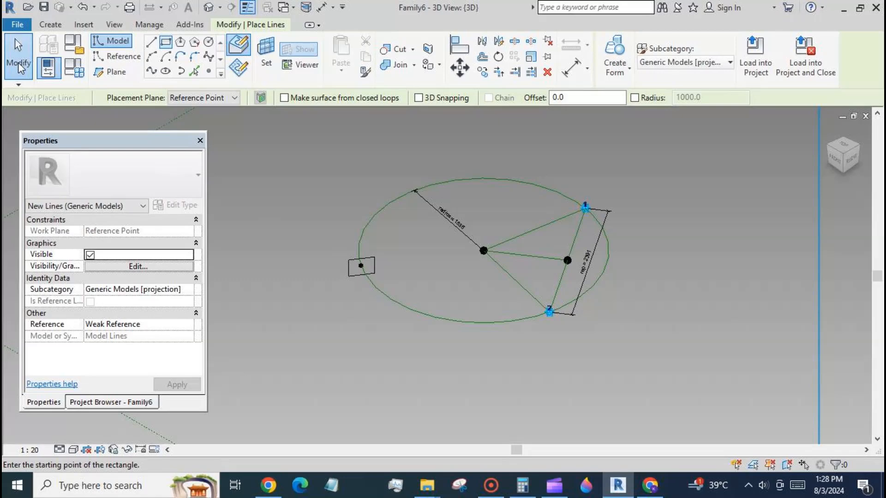
pyautogui.press('Escape')
# Dimension the distances from the circle's reference point to the two vertical sides of the rectangle with aligned dimensions.
pyautogui.press('d')
pyautogui.press('i')
pyautogui.scroll(5, 362, 263)
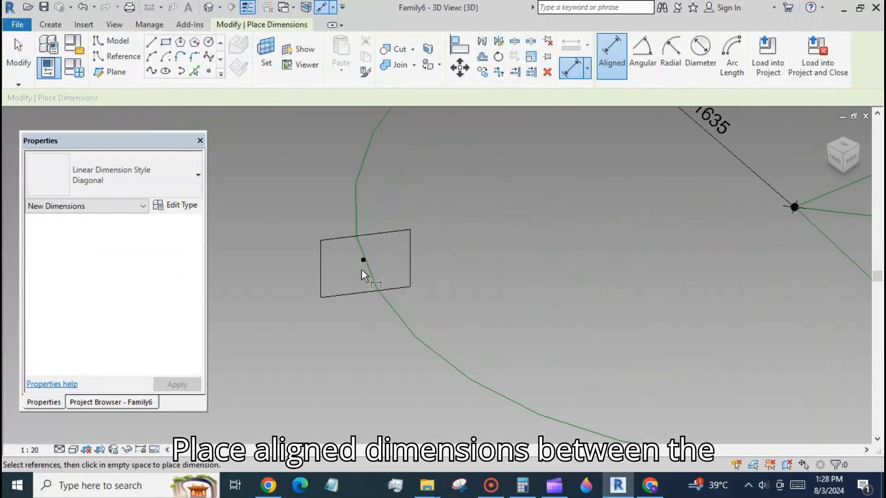
pyautogui.click(363, 260)
pyautogui.click(410, 262)
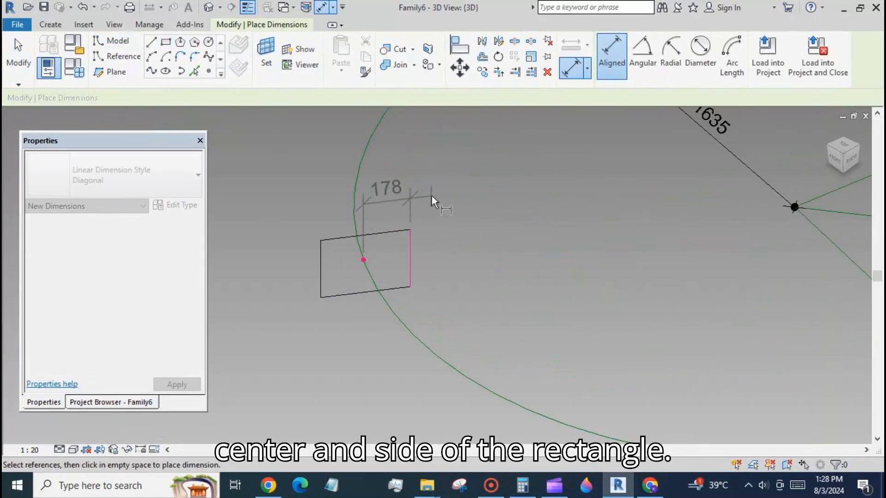
pyautogui.click(431, 198)
pyautogui.click(363, 261)
pyautogui.click(320, 261)
pyautogui.click(283, 236)
# Add aligned dimensions from the reference point to the rectangle's upper and lower edges and finish dimensioning.
pyautogui.click(364, 260)
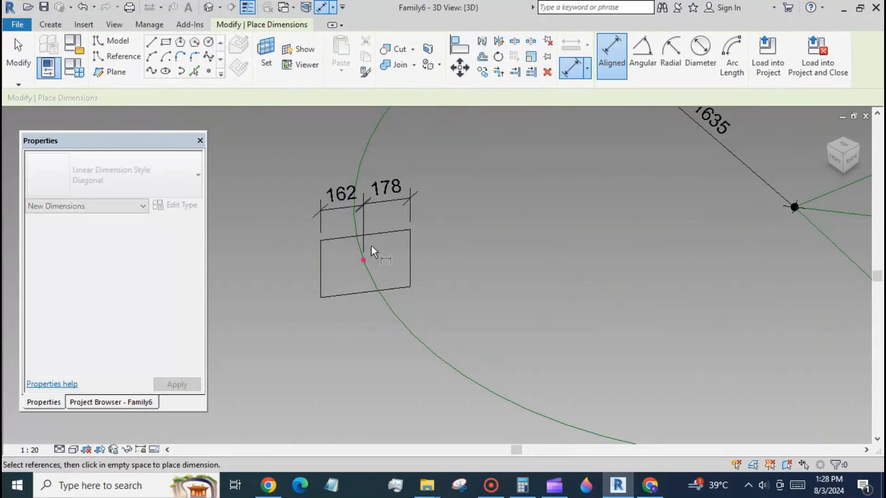
pyautogui.click(371, 234)
pyautogui.click(456, 169)
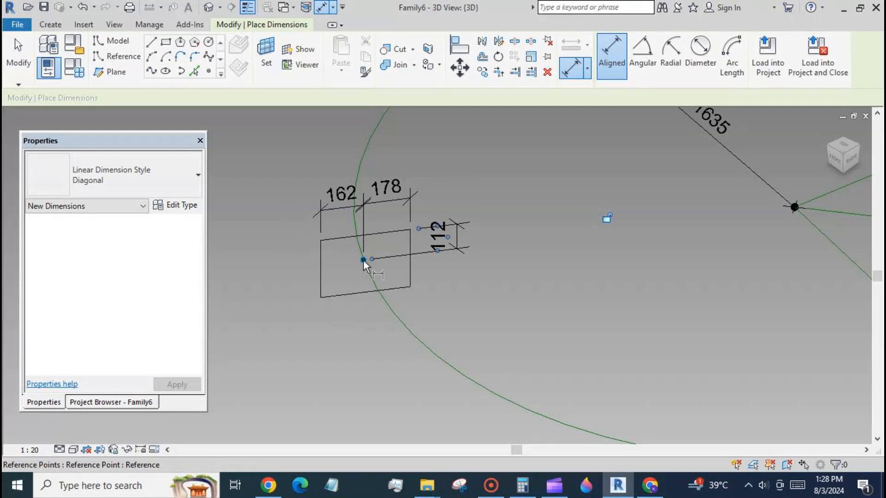
pyautogui.click(364, 260)
pyautogui.click(364, 291)
pyautogui.click(461, 309)
pyautogui.press('Escape')
pyautogui.press('Escape')
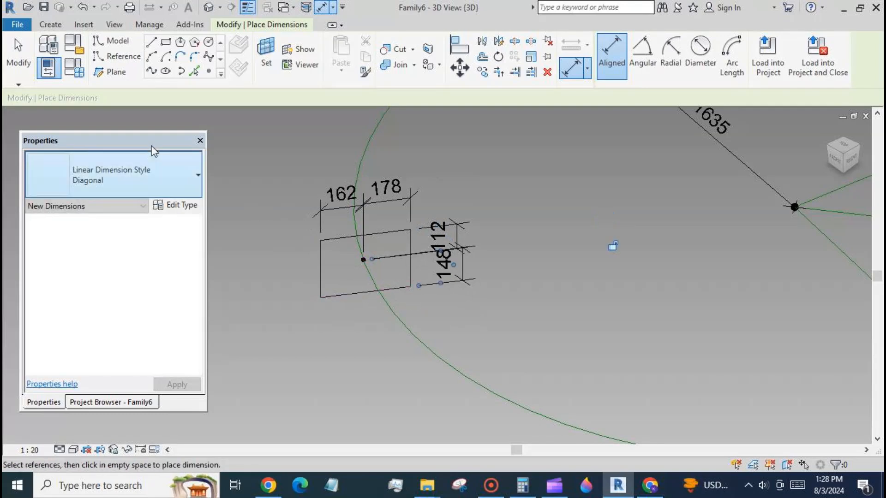
# Label both width dimensions of the rectangle with a new type parameter named "wid", grouped under Dimensions.
pyautogui.click(336, 210)
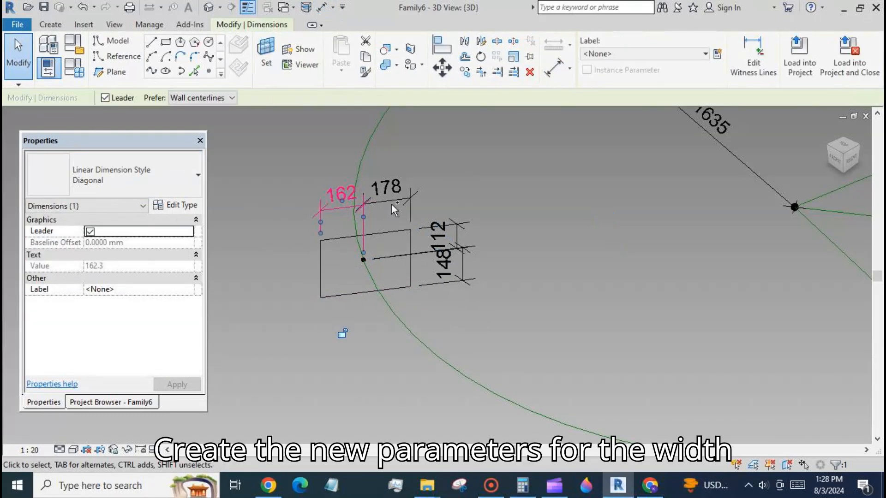
pyautogui.keyDown('ctrl'); pyautogui.click(410, 201); pyautogui.keyUp('ctrl')
pyautogui.click(717, 54)
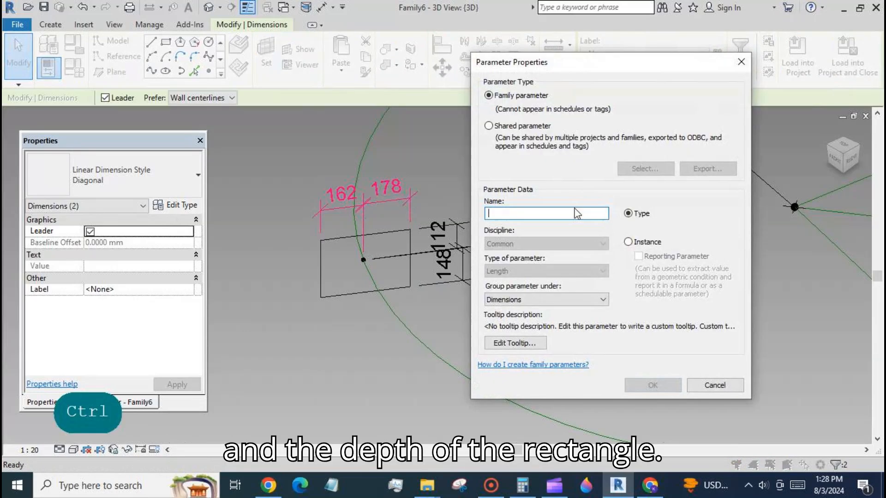
pyautogui.write('wid')
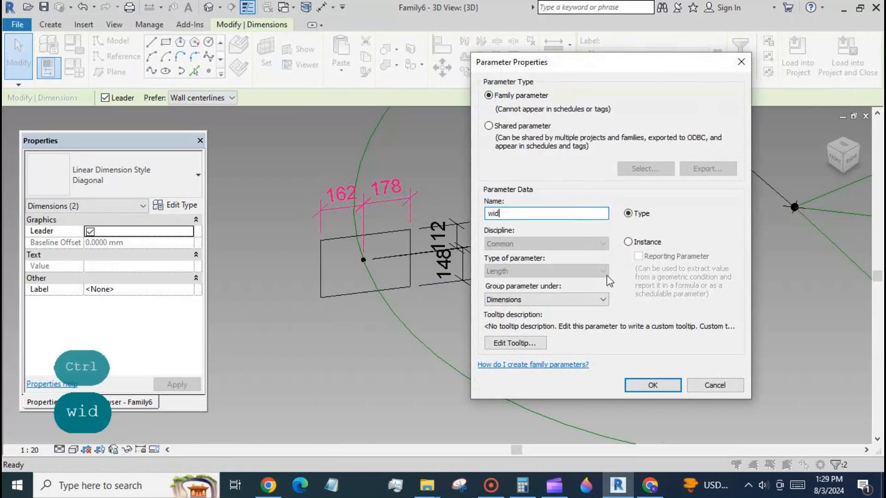
pyautogui.click(652, 385)
# Create a type parameter named "dep" under Dimensions and label both depth dimensions of the rectangle with it.
pyautogui.click(457, 234)
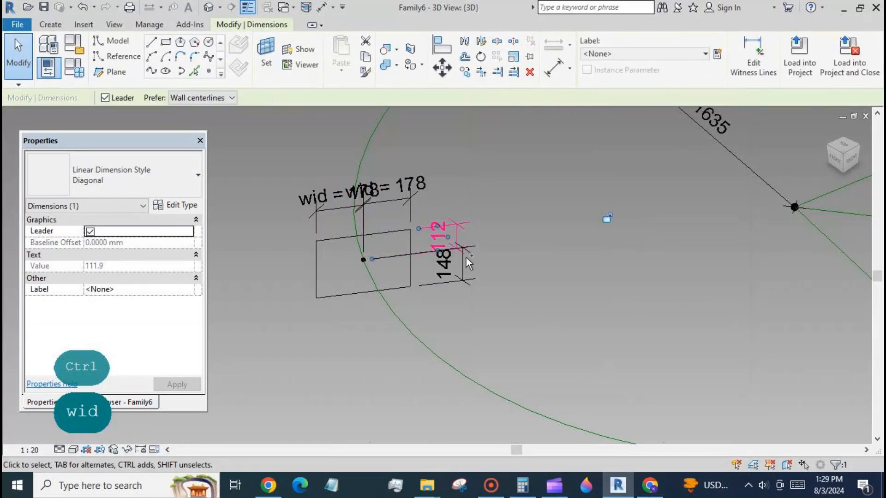
pyautogui.click(717, 54)
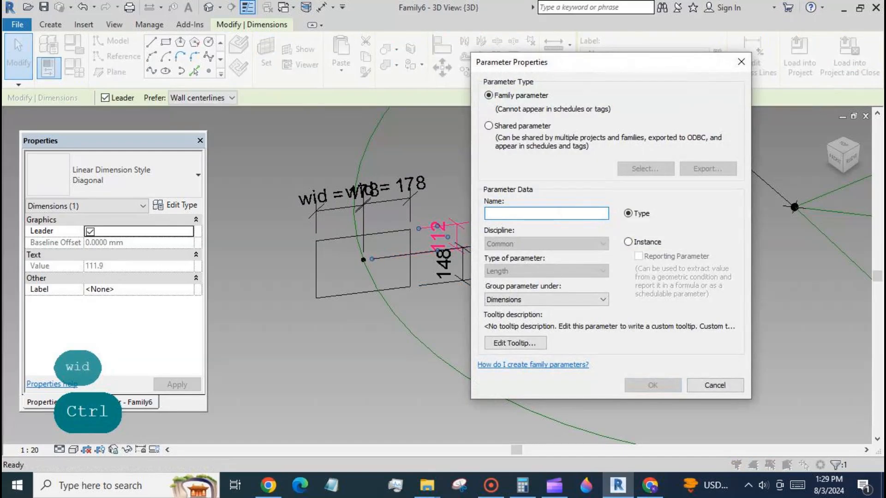
pyautogui.write('dep')
pyautogui.click(652, 385)
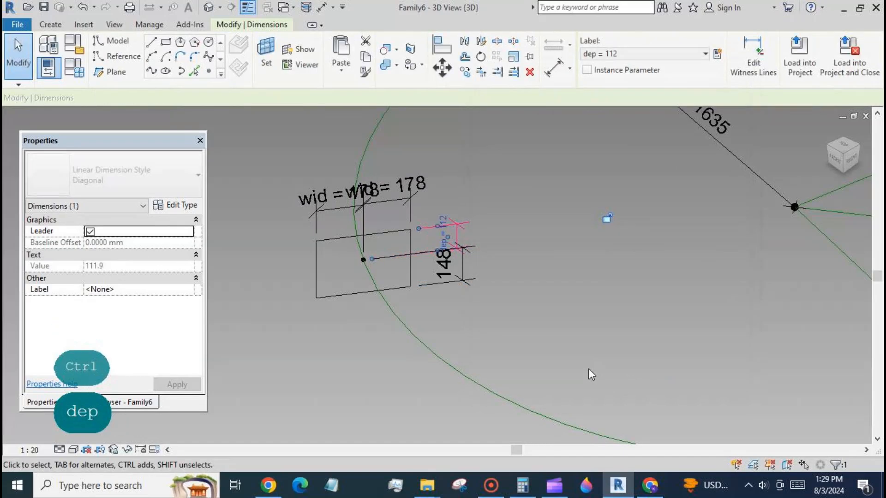
pyautogui.click(476, 332)
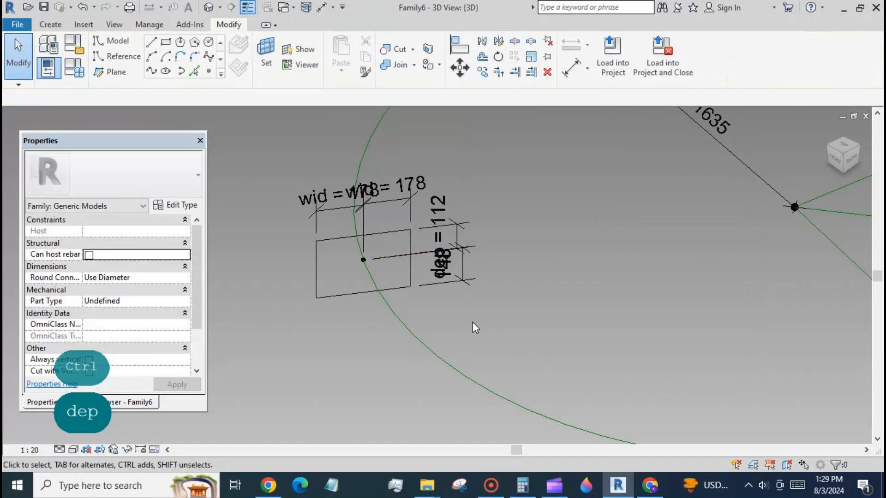
pyautogui.click(457, 234)
pyautogui.click(500, 252)
pyautogui.click(468, 264)
pyautogui.click(645, 54)
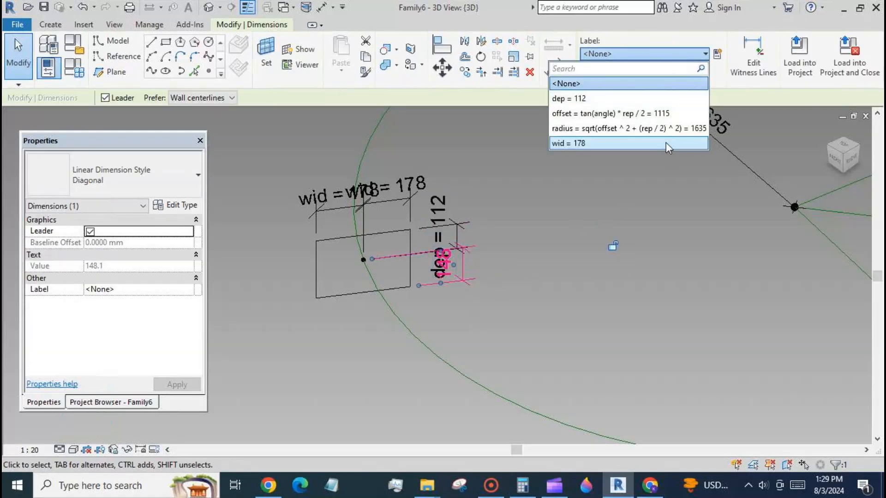
pyautogui.click(655, 98)
pyautogui.click(566, 306)
# Select the whole rectangle chain and convert its four lines into reference lines.
pyautogui.press('Tab')
pyautogui.click(316, 283)
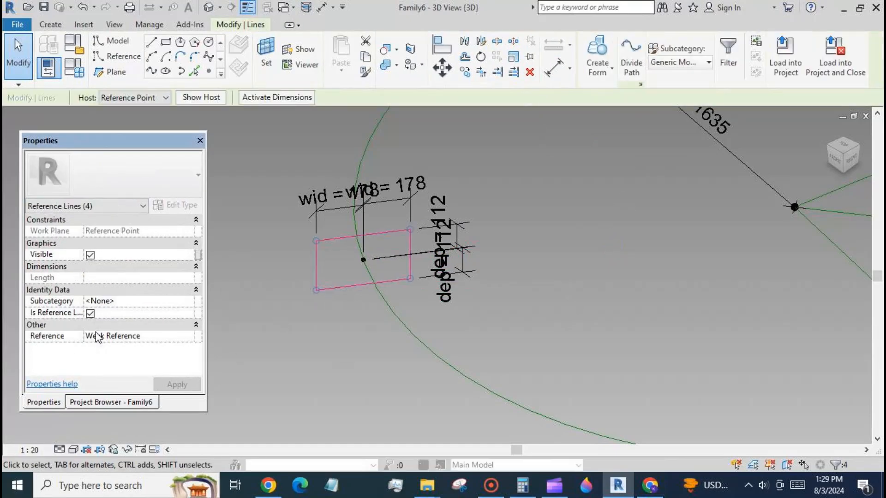
pyautogui.click(248, 328)
# Set the wid parameter to 100 and the dep parameter to 50 in the family types and apply them.
pyautogui.scroll(-3, 351, 254)
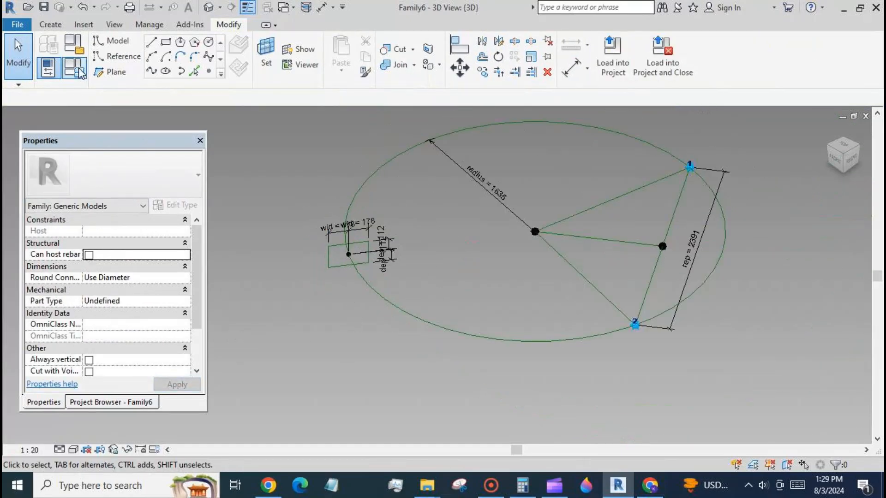
pyautogui.click(81, 73)
pyautogui.click(137, 213)
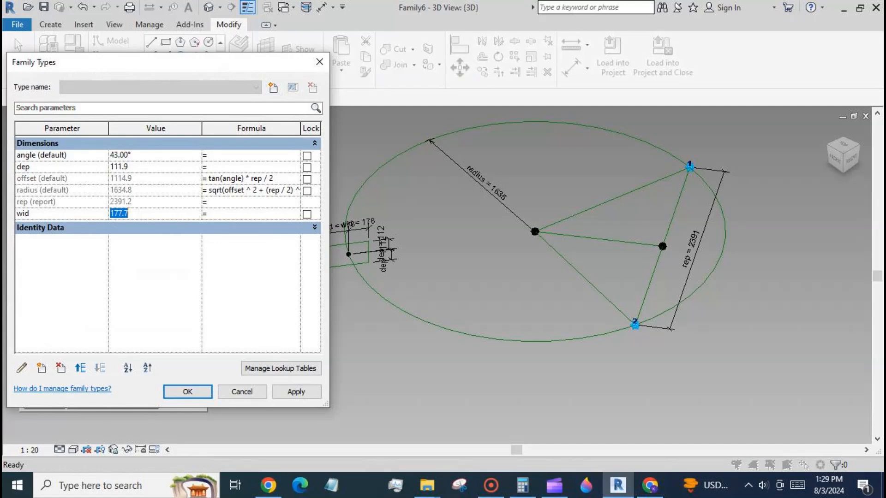
pyautogui.write('100')
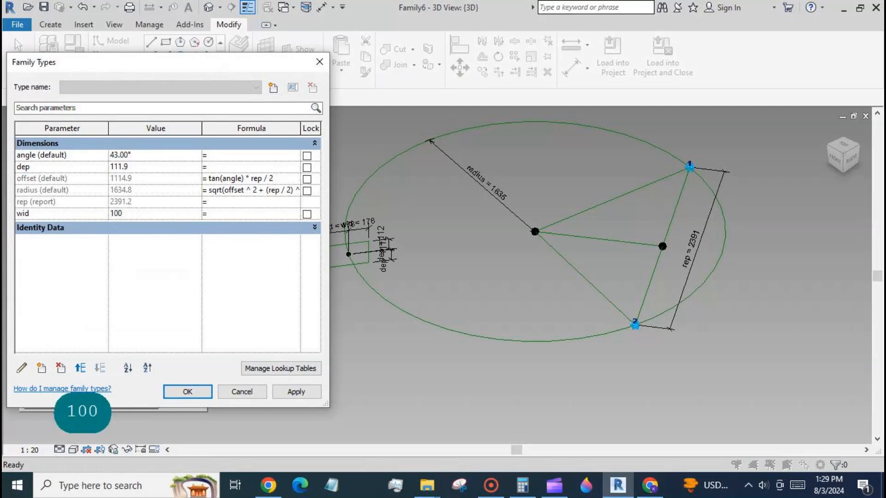
pyautogui.write('50')
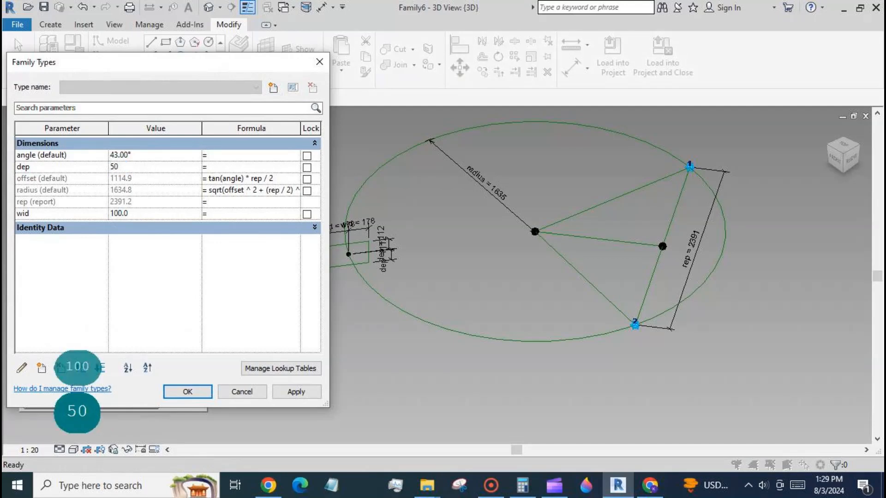
pyautogui.click(294, 391)
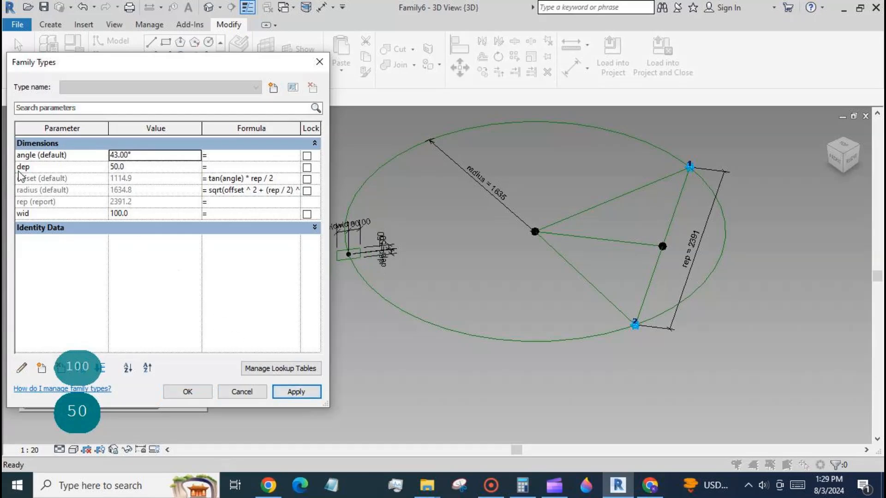
# Rename the wid parameter to "h wid" and the dep parameter to "h dep", and accept the family types.
pyautogui.click(23, 215)
pyautogui.click(22, 368)
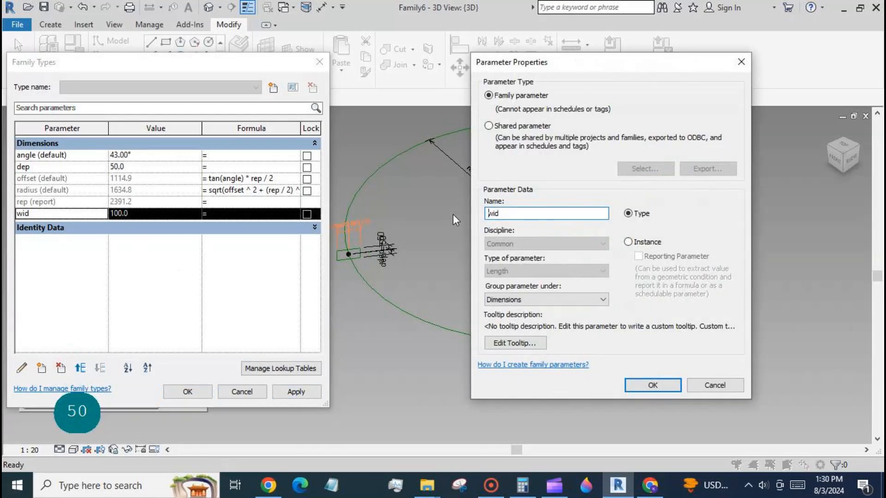
pyautogui.write('h')
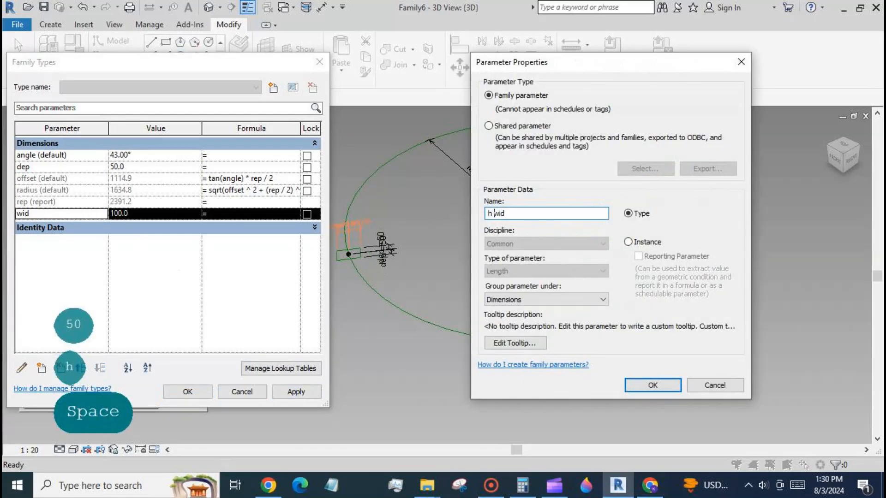
pyautogui.click(642, 386)
pyautogui.click(20, 168)
pyautogui.click(22, 367)
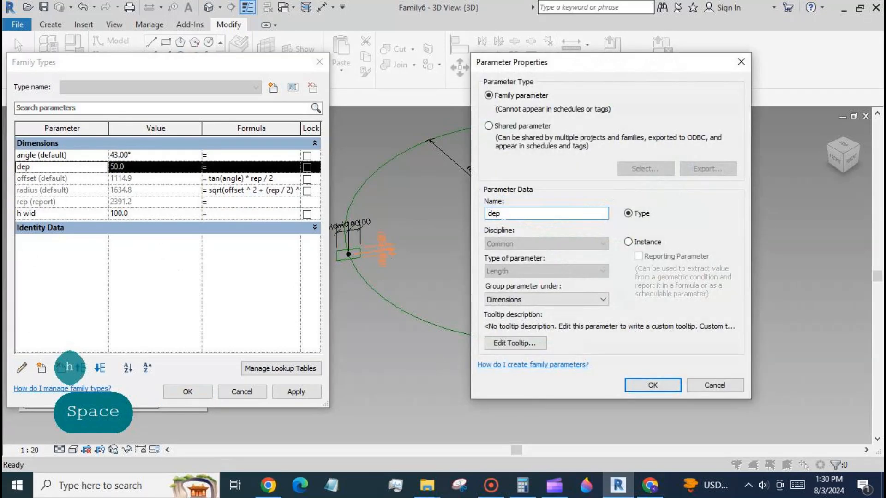
pyautogui.write('h')
pyautogui.click(646, 385)
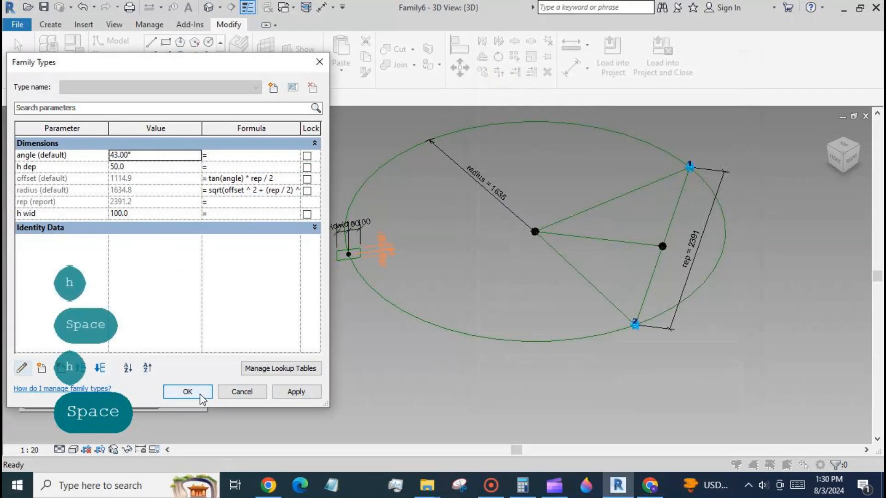
pyautogui.click(187, 391)
# Create a solid ring form from the rectangular profile and the circle as its path.
pyautogui.click(342, 261)
pyautogui.keyDown('ctrl'); pyautogui.click(387, 304); pyautogui.keyUp('ctrl')
pyautogui.click(596, 56)
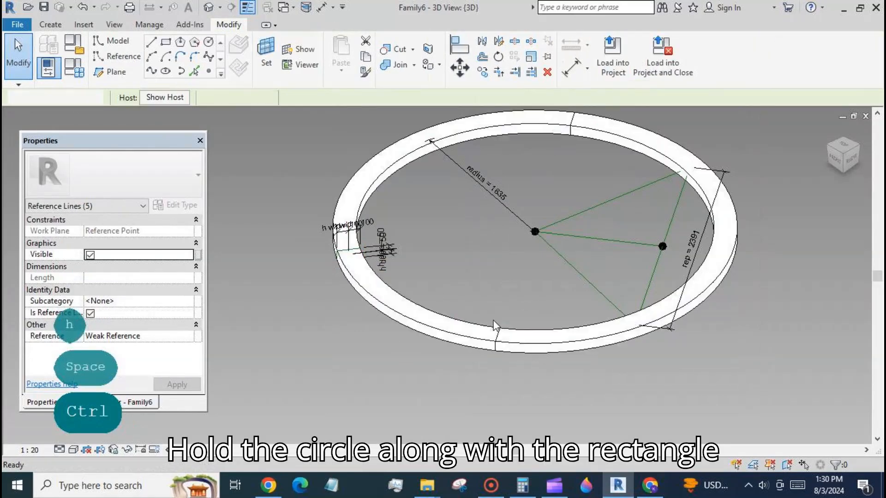
# Associate the ring form's material with a new instance parameter named "material", grouped under Materials and Finishes.
pyautogui.click(428, 337)
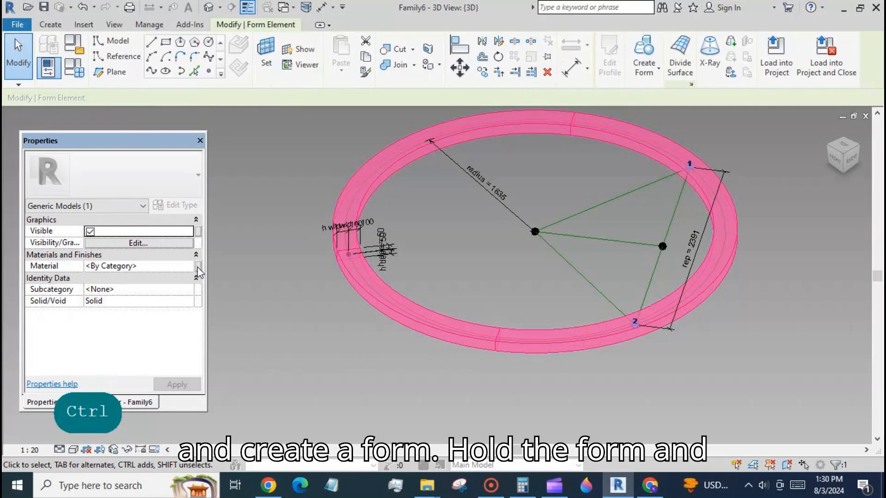
pyautogui.click(198, 266)
pyautogui.write('material')
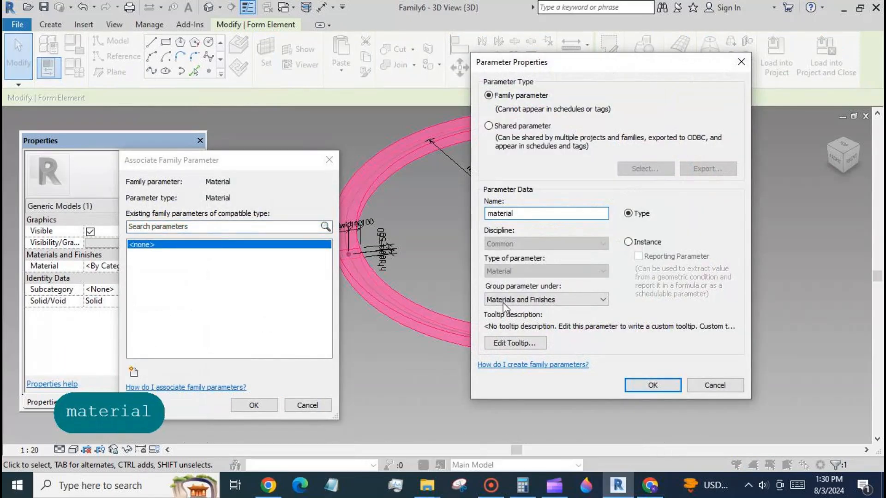
pyautogui.click(629, 241)
pyautogui.click(652, 384)
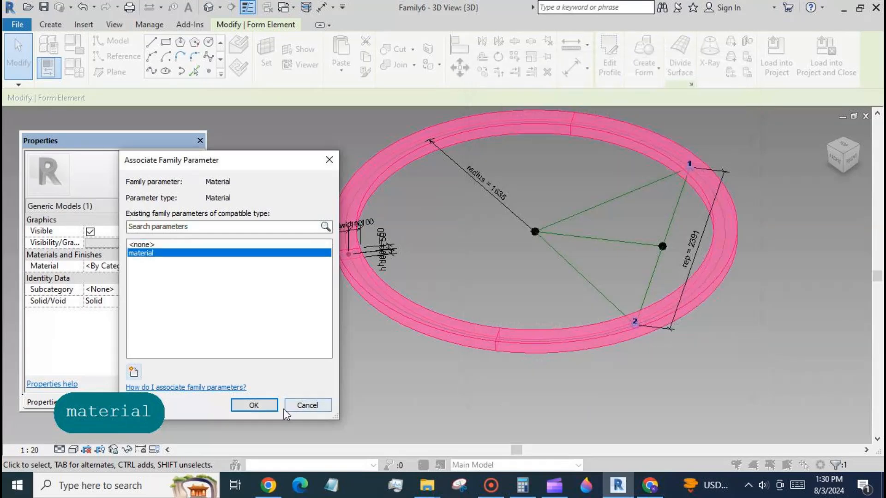
pyautogui.click(253, 405)
pyautogui.scroll(-4, 316, 301)
pyautogui.click(560, 348)
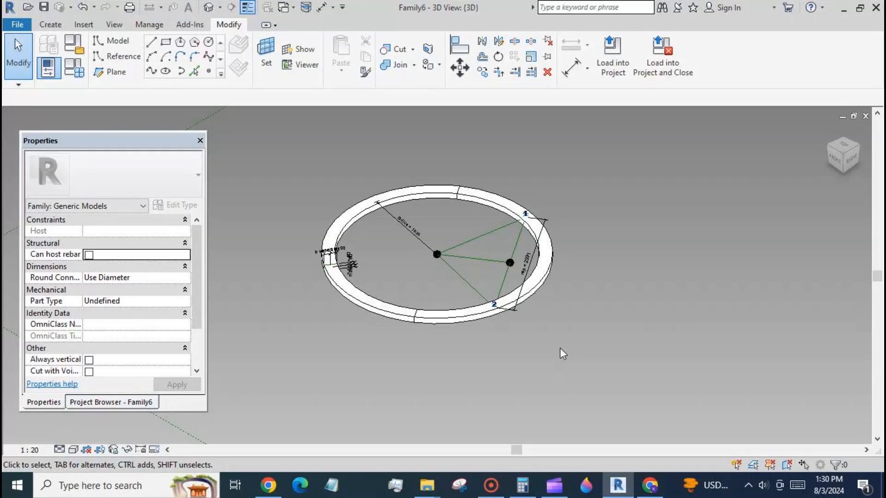
# Load the ring family into rings olymp.rfa and place it on the two reference points where the first two circles intersect.
pyautogui.click(609, 63)
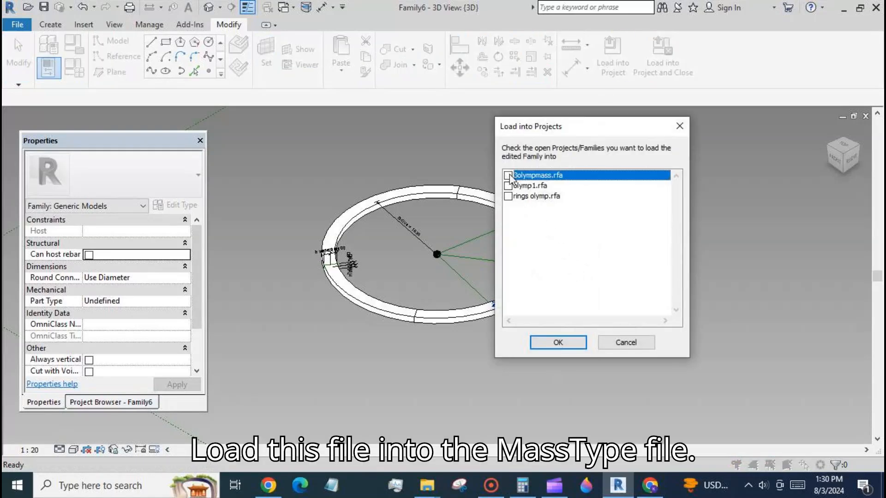
pyautogui.click(509, 197)
pyautogui.click(559, 342)
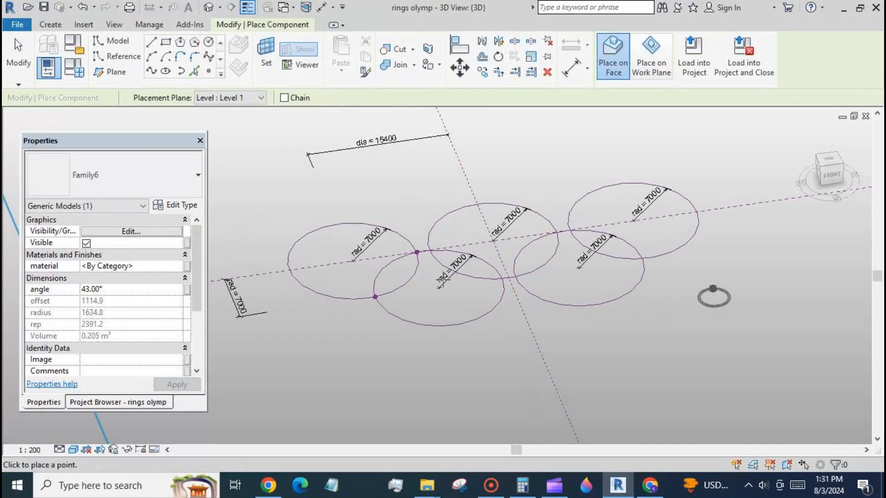
pyautogui.click(375, 299)
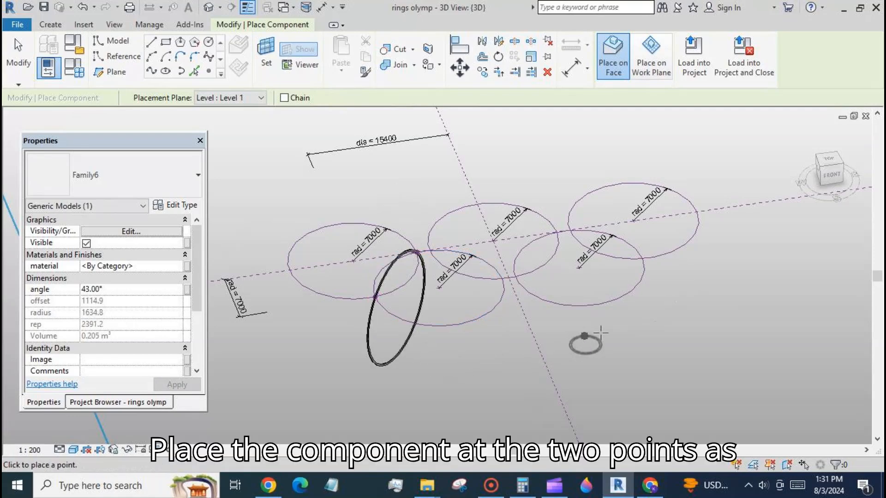
pyautogui.scroll(-5, 600, 332)
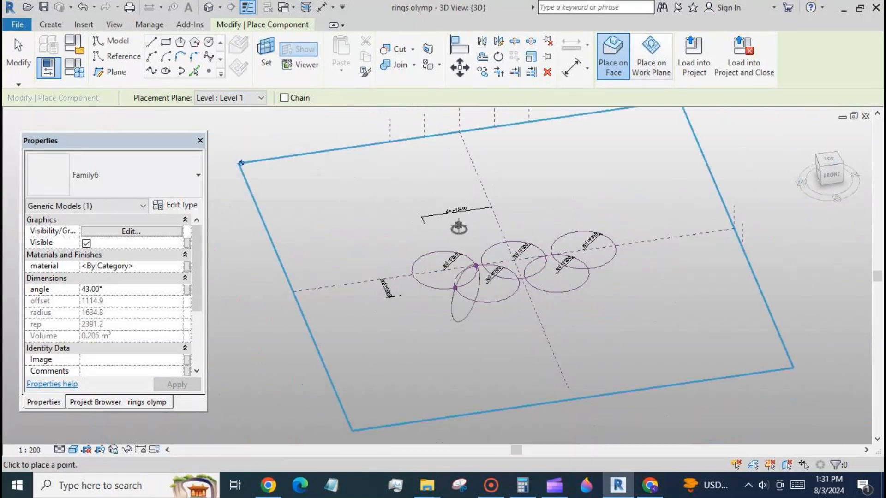
# Enable Always vertical in Family6 and reload it into rings olymp.rfa, overwriting the existing version.
pyautogui.scroll(-1, 458, 227)
pyautogui.keyDown('shift'); pyautogui.moveTo(539, 337); pyautogui.dragTo(594, 292, button='middle'); pyautogui.keyUp('shift')
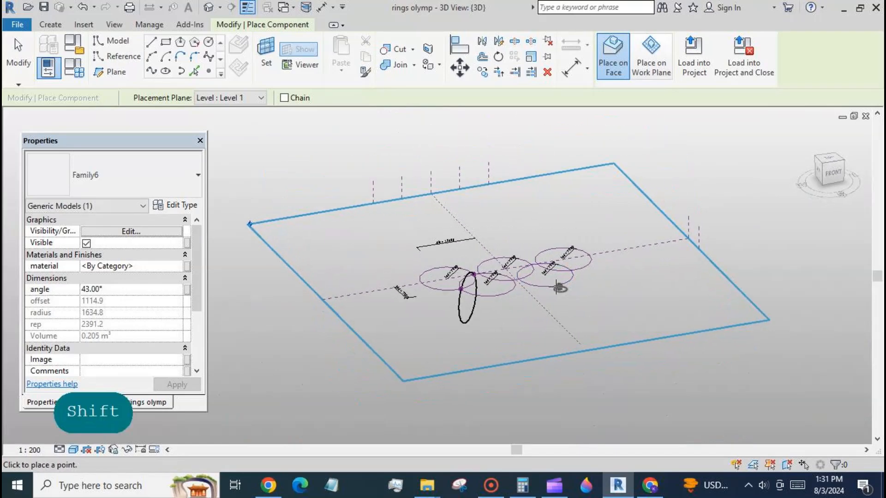
pyautogui.scroll(3, 479, 287)
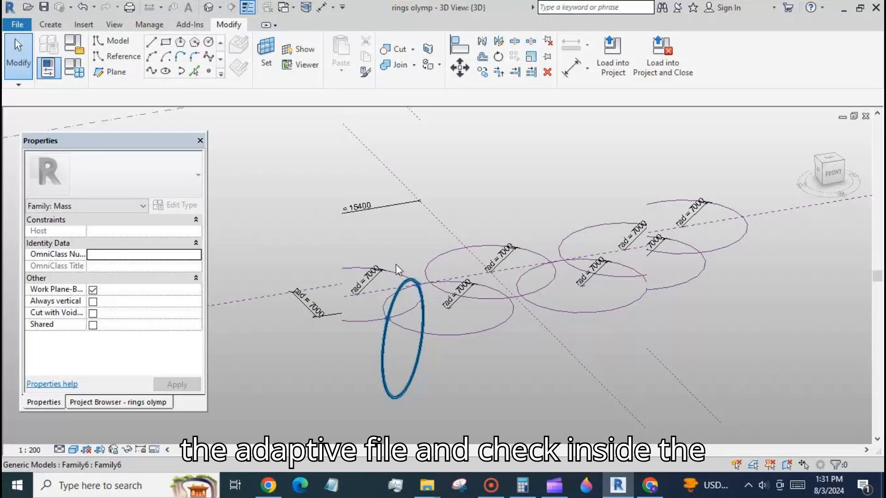
pyautogui.click(284, 8)
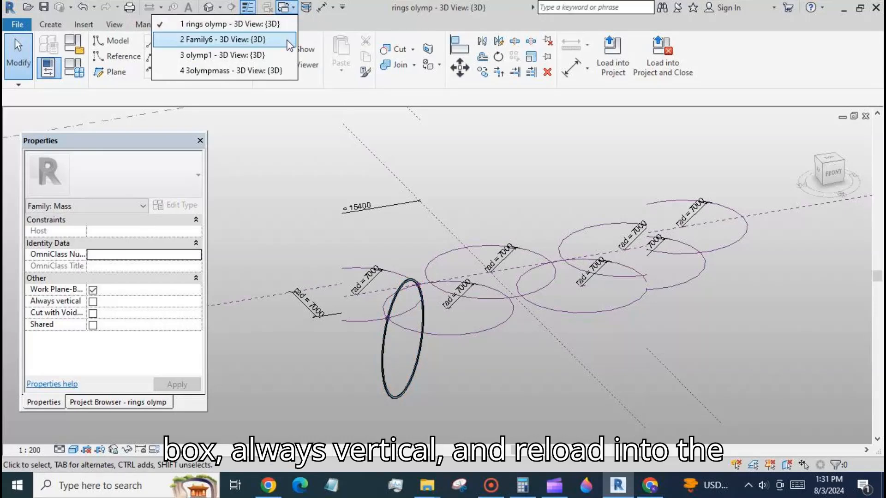
pyautogui.click(286, 41)
pyautogui.click(88, 360)
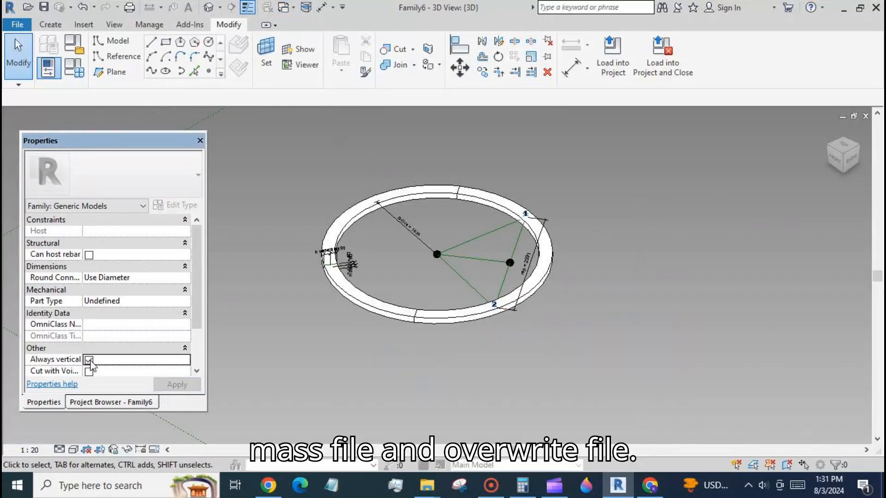
pyautogui.click(612, 53)
pyautogui.click(558, 342)
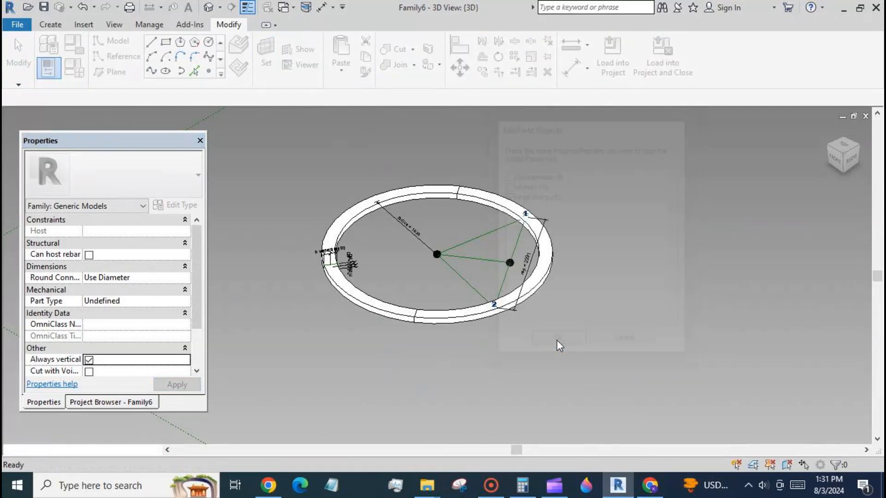
pyautogui.click(450, 206)
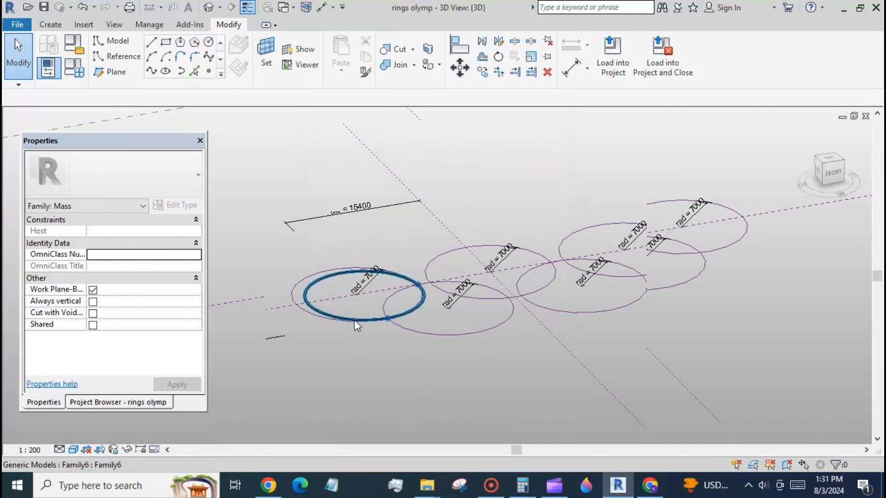
# In Family6, set the default angle parameter to 45 degrees and apply it.
pyautogui.scroll(-1, 490, 350)
pyautogui.scroll(2, 372, 302)
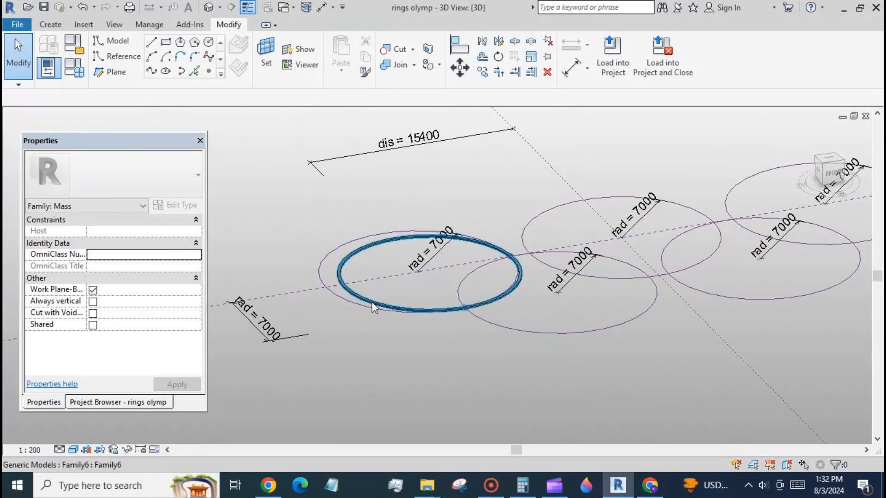
pyautogui.click(292, 7)
pyautogui.click(277, 39)
pyautogui.click(73, 69)
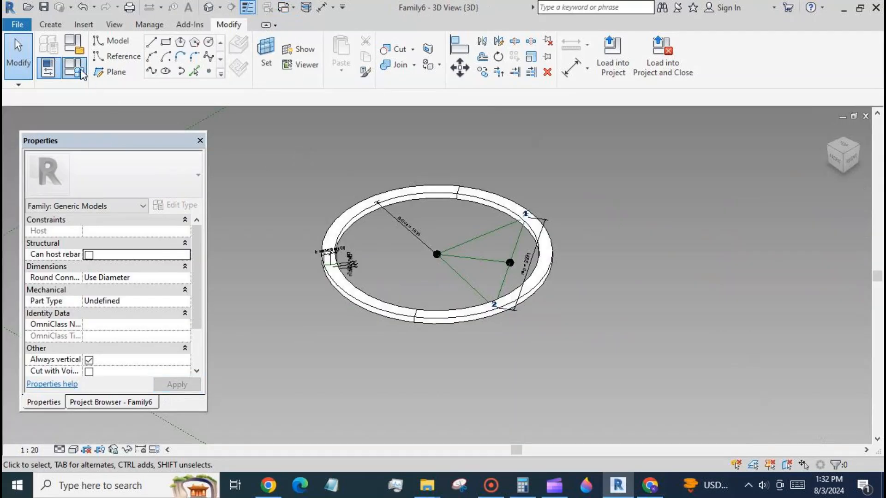
pyautogui.click(148, 183)
pyautogui.doubleClick(147, 185)
pyautogui.write('45')
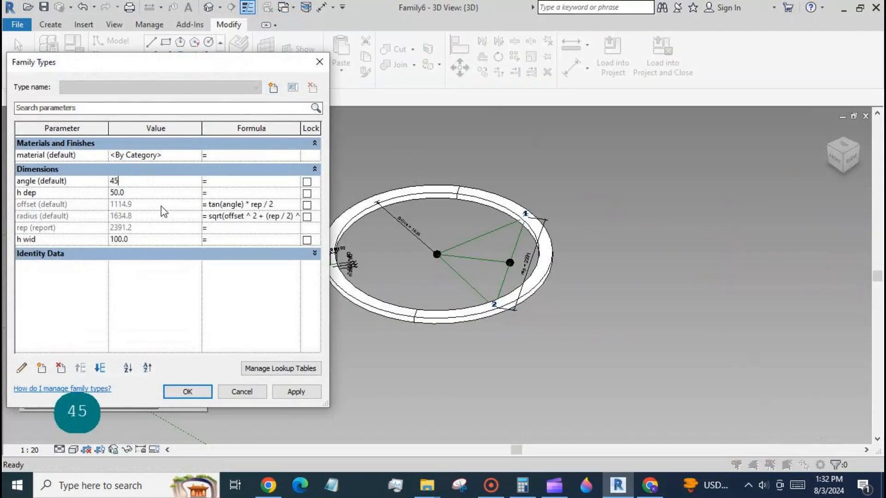
pyautogui.click(296, 392)
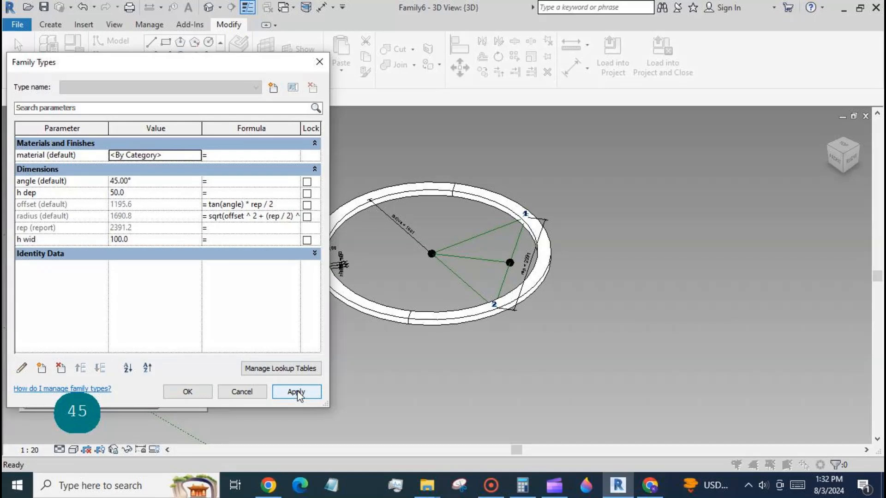
pyautogui.click(253, 396)
# Load the updated Family6 into rings olymp.rfa and overwrite the existing version without its parameter values.
pyautogui.click(613, 60)
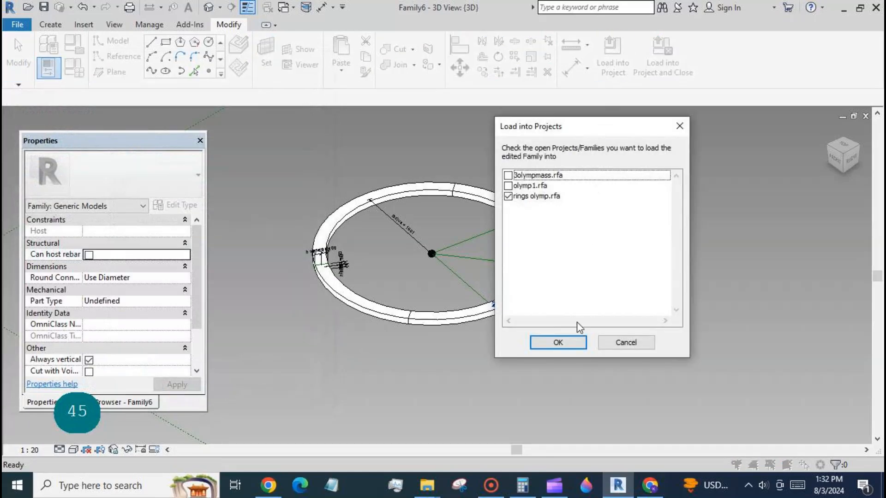
pyautogui.click(572, 341)
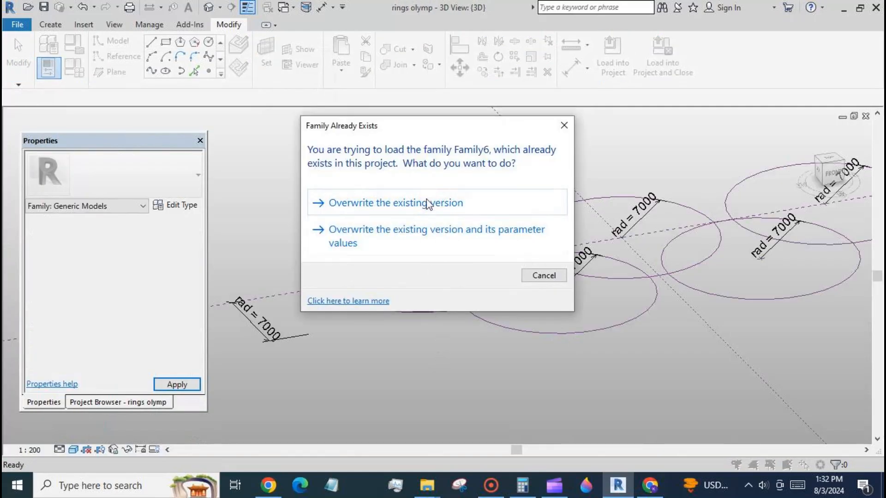
pyautogui.click(427, 203)
# Set the angle of the placed Family6 ring to 45 degrees.
pyautogui.click(396, 309)
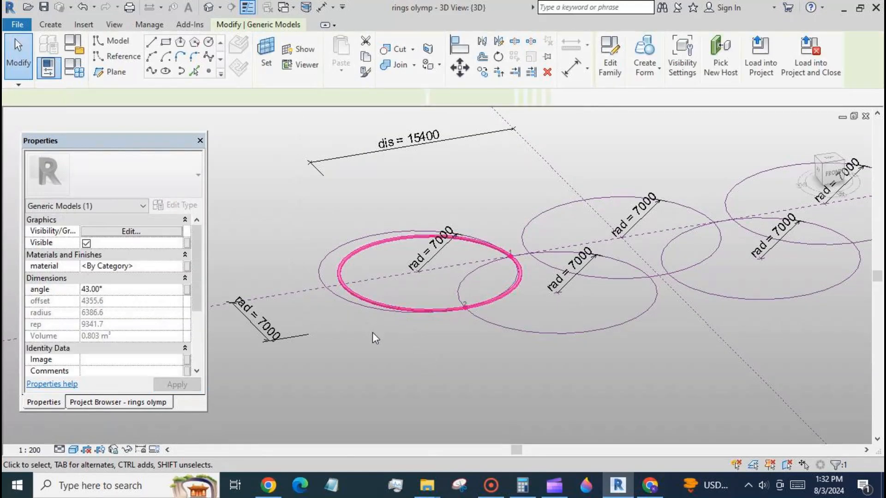
pyautogui.click(106, 289)
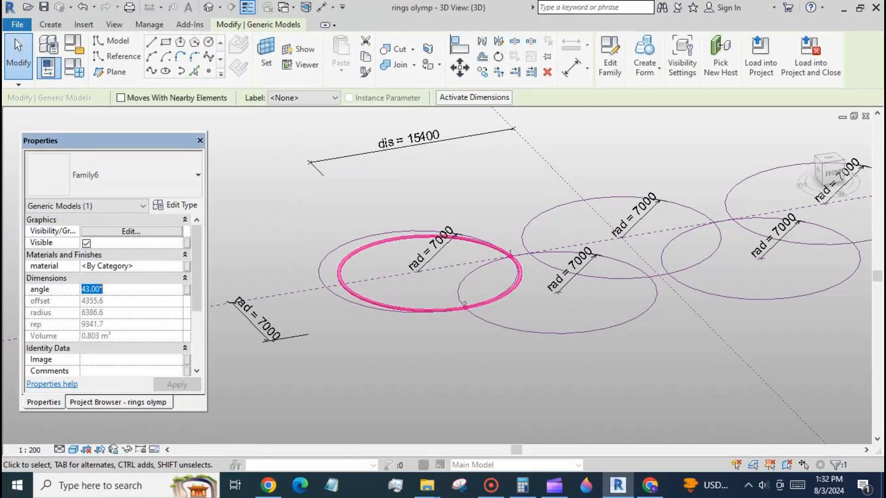
pyautogui.write('45')
pyautogui.click(177, 384)
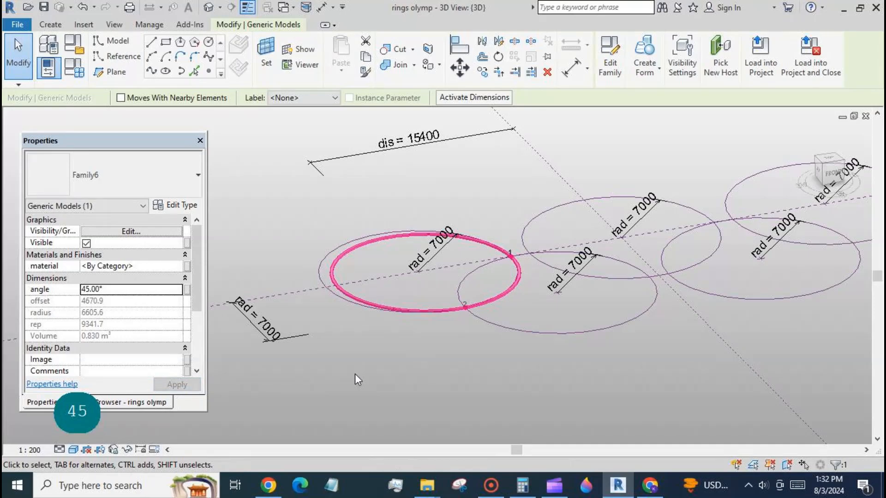
pyautogui.click(353, 373)
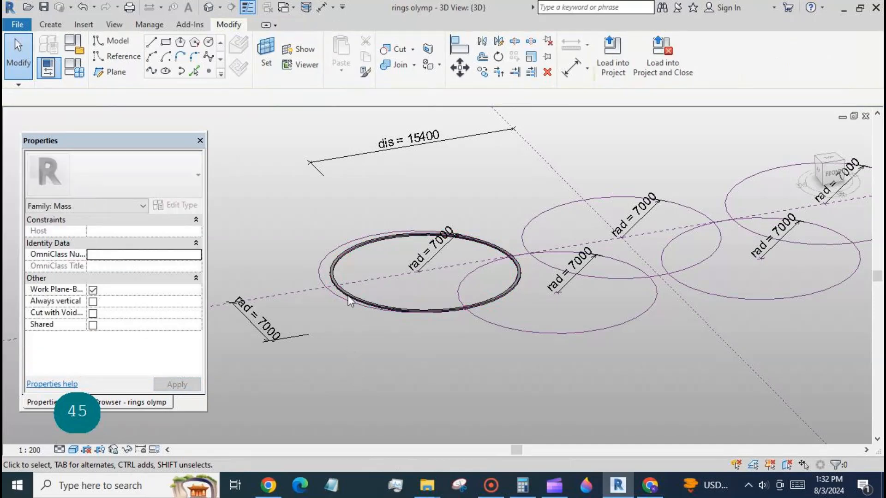
# Delete the placed Family6 ring and the two reference points at the intersections of the first upper and lower circles.
pyautogui.scroll(-2, 369, 194)
pyautogui.keyDown('shift'); pyautogui.moveTo(746, 267); pyautogui.dragTo(592, 334, button='middle'); pyautogui.keyUp('shift')
pyautogui.scroll(2, 612, 180)
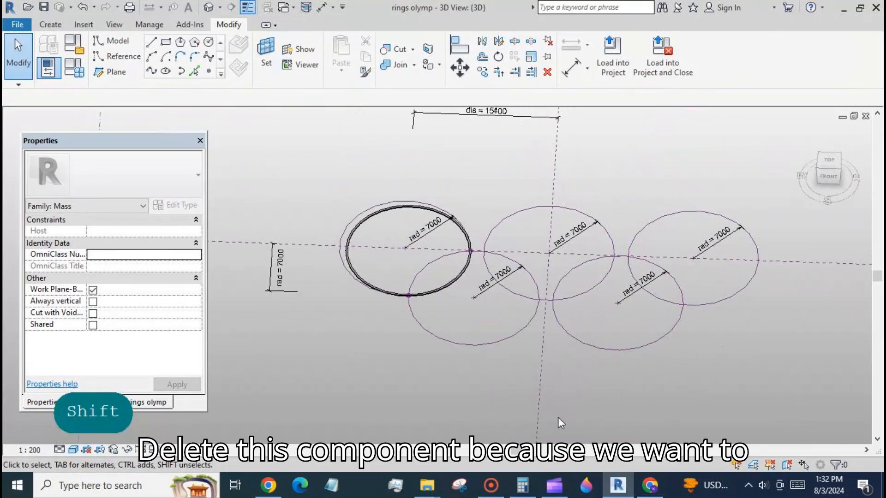
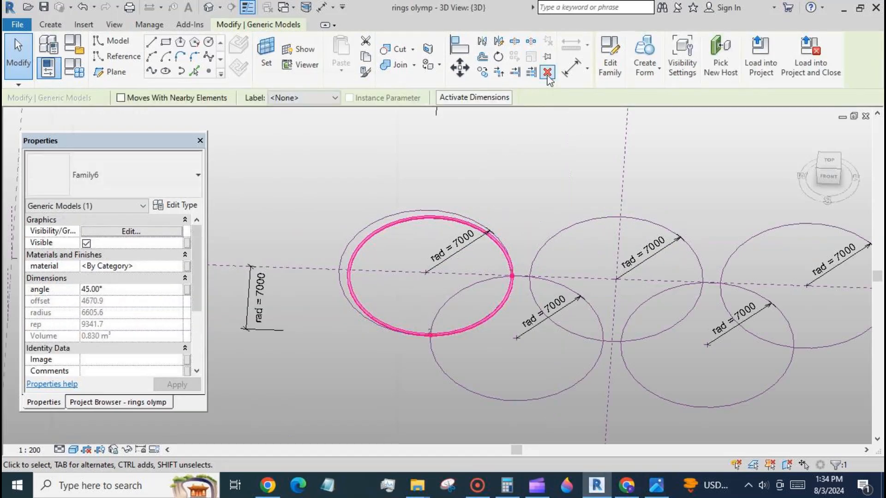
pyautogui.click(514, 171)
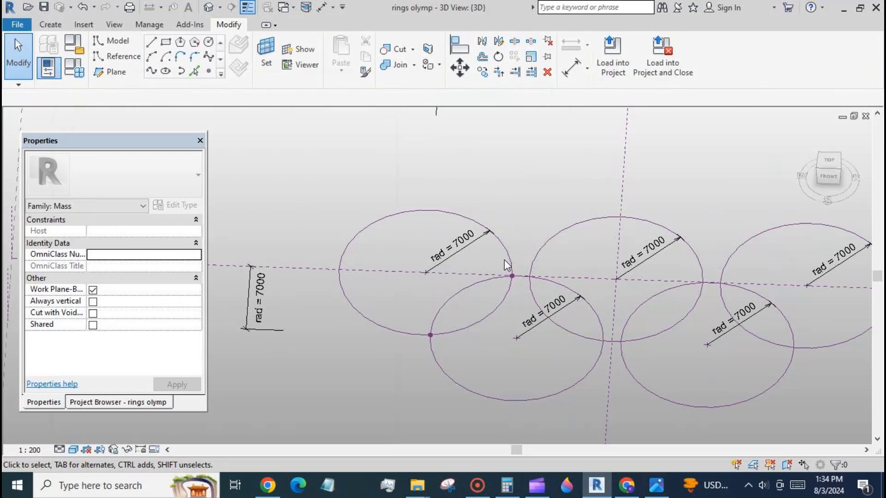
pyautogui.click(511, 276)
pyautogui.press('Delete')
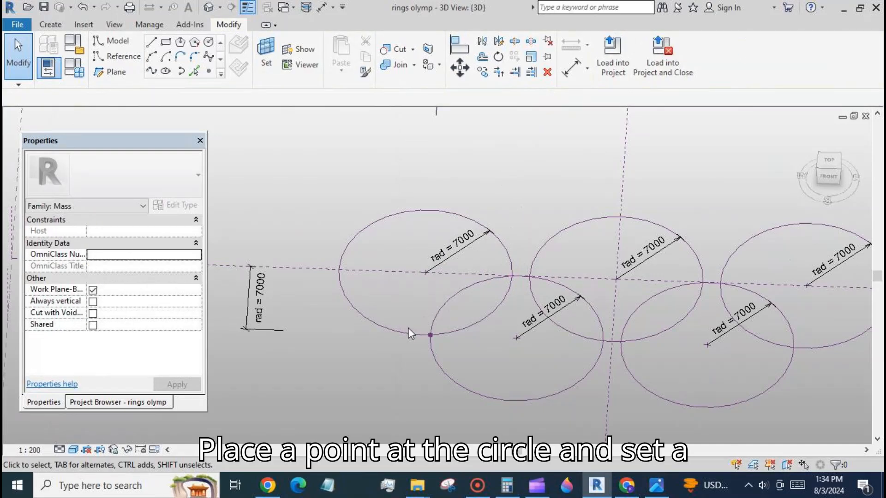
pyautogui.click(431, 335)
pyautogui.press('Delete')
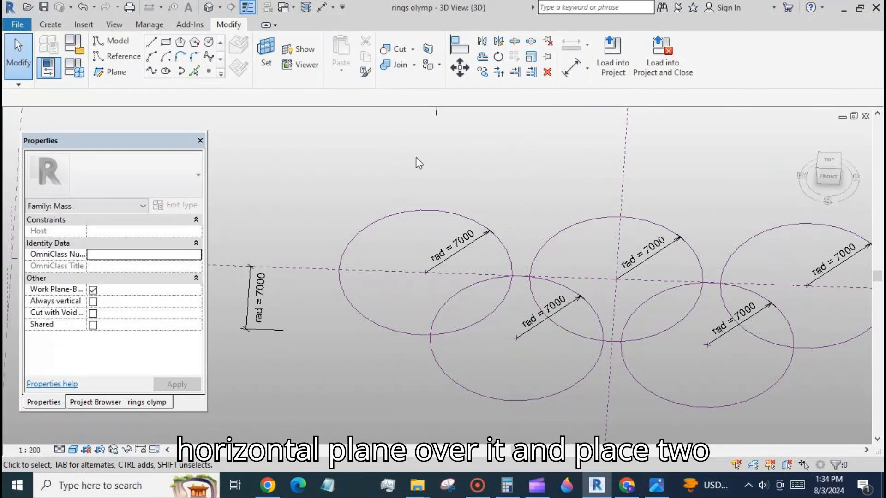
# Place a reference point on the outer left side of the leftmost circle.
pyautogui.click(210, 72)
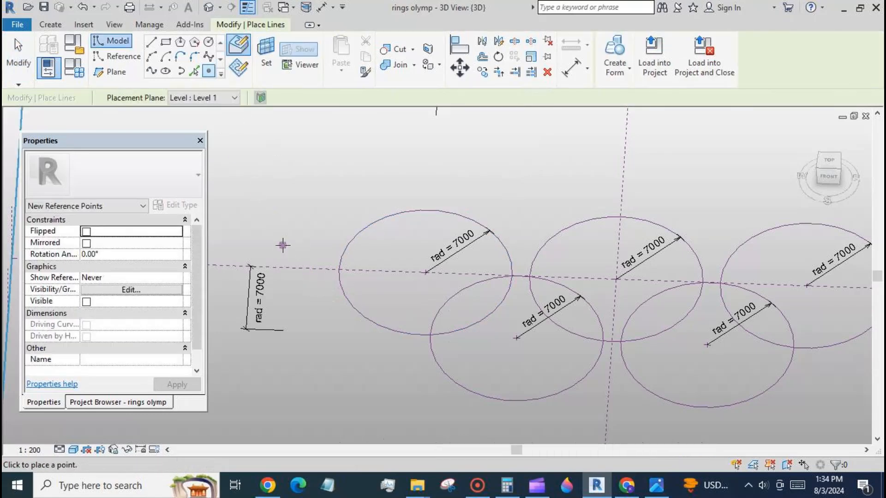
pyautogui.click(19, 60)
pyautogui.scroll(-1, 436, 140)
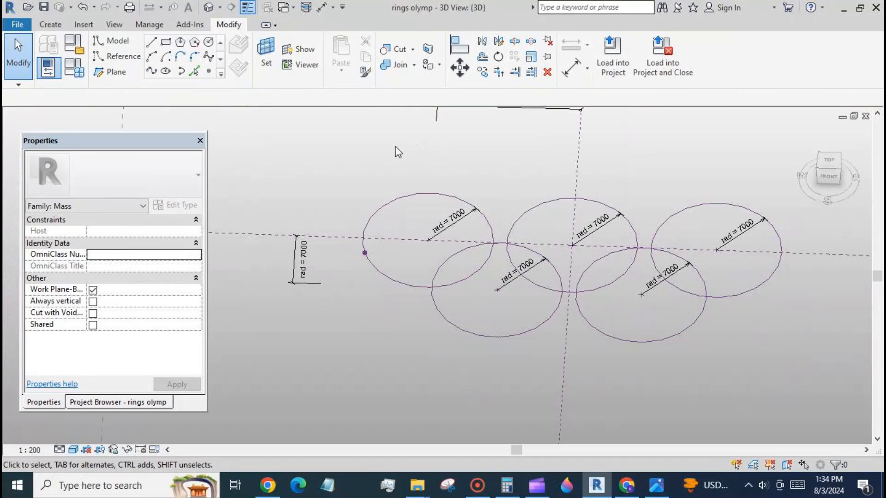
# Set the work plane to the horizontal plane of the reference point on the leftmost circle.
pyautogui.click(273, 68)
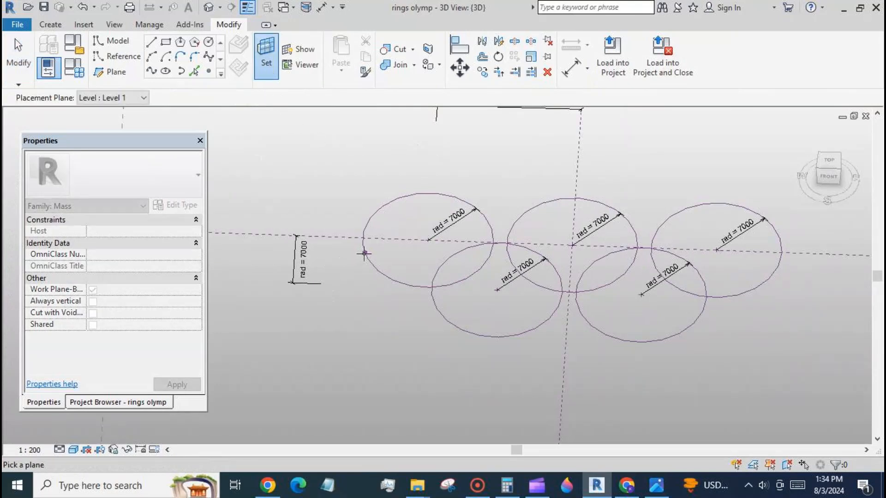
pyautogui.press('capslock')
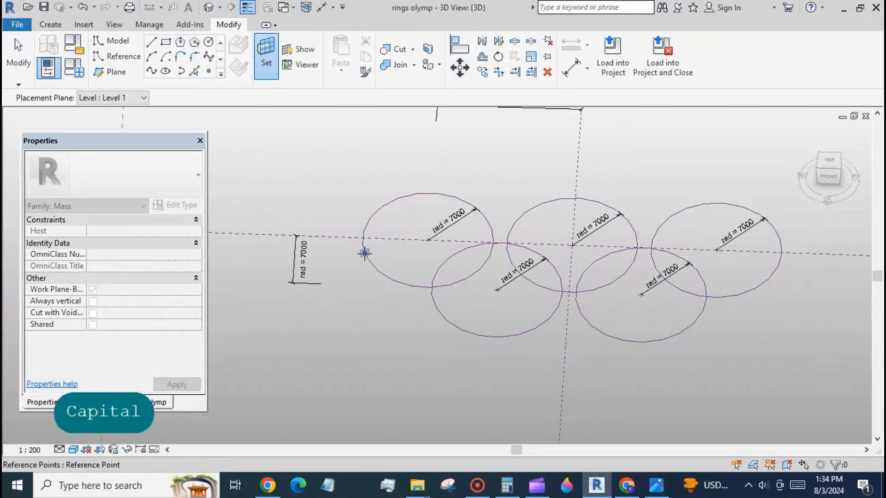
pyautogui.press('Tab')
pyautogui.press('Tab')
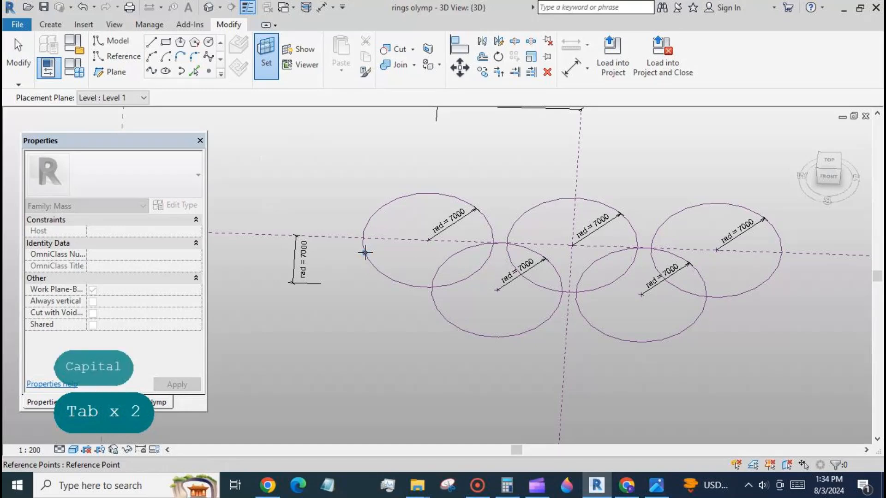
pyautogui.click(364, 252)
# Place two coincident reference points on the horizontal work plane, exactly over the leftmost circle's point, accepting the identical-point warnings.
pyautogui.click(208, 71)
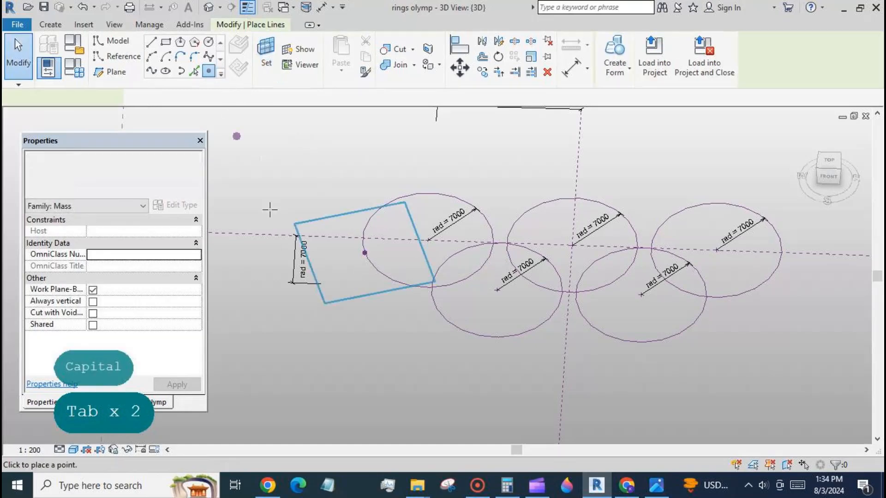
pyautogui.click(364, 253)
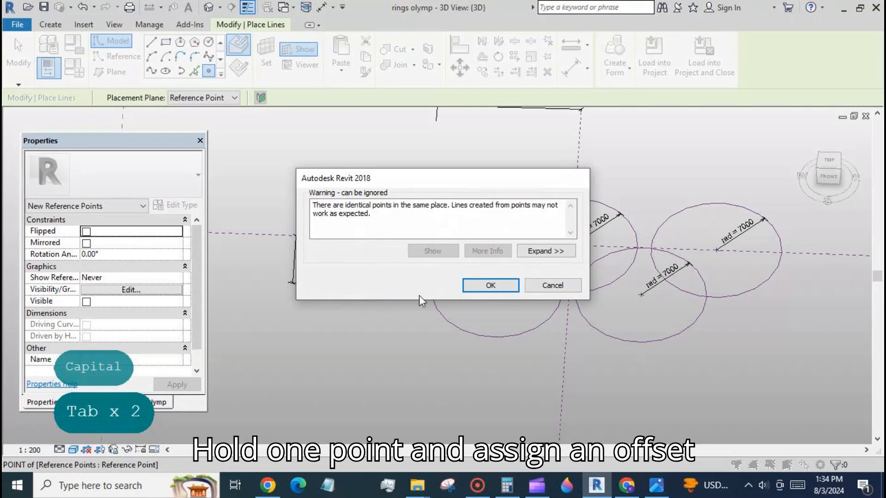
pyautogui.click(471, 286)
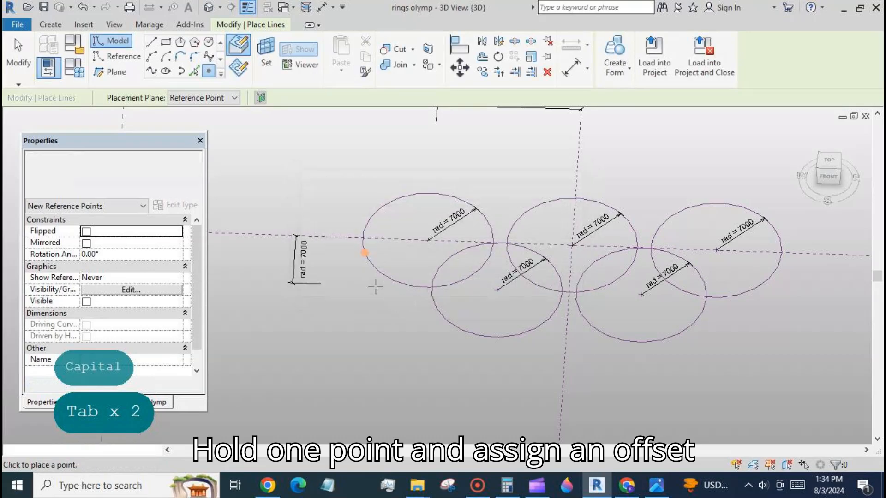
pyautogui.click(364, 252)
pyautogui.click(484, 285)
pyautogui.press('Escape')
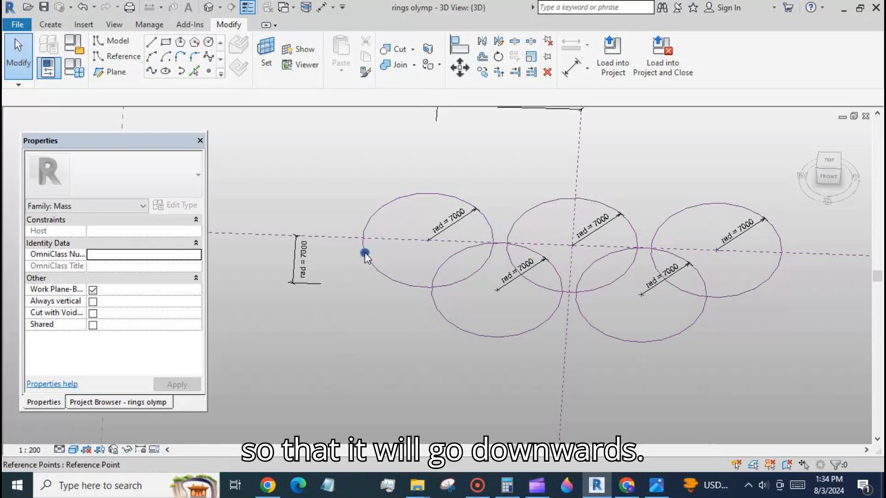
# Link the offset of one hosted reference point to a new type-based length parameter named UP.
pyautogui.click(365, 252)
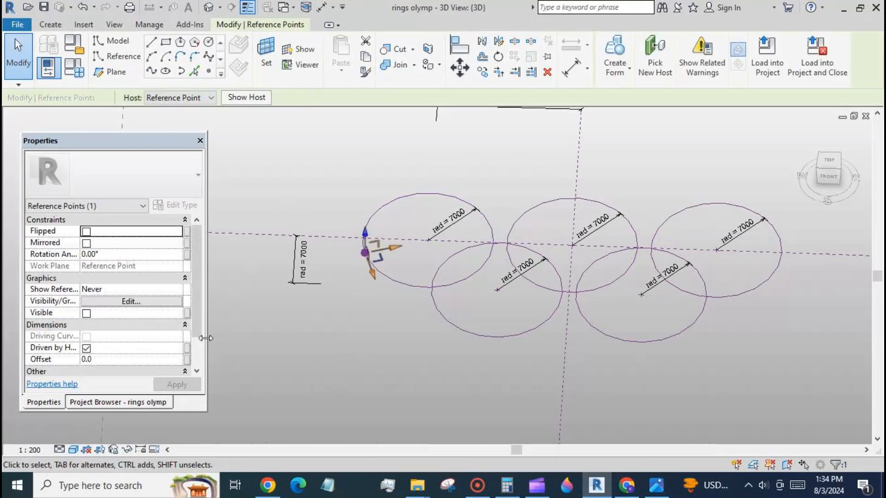
pyautogui.click(187, 361)
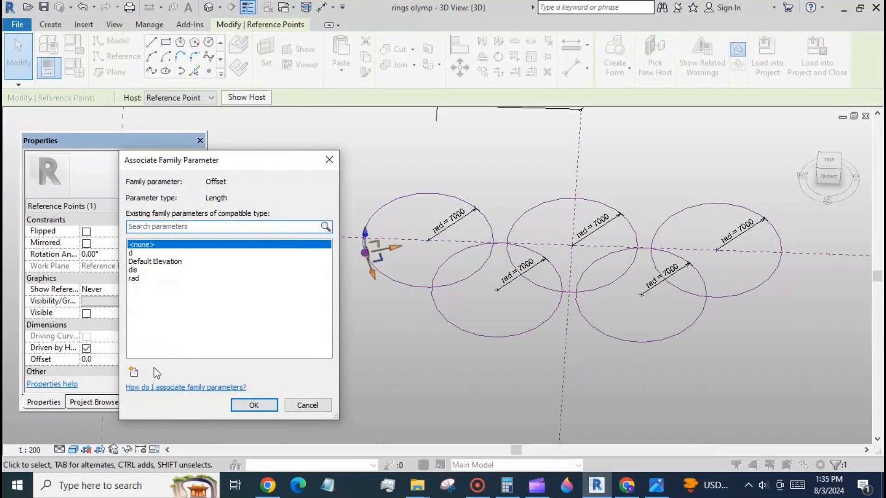
pyautogui.click(134, 371)
pyautogui.write('UP')
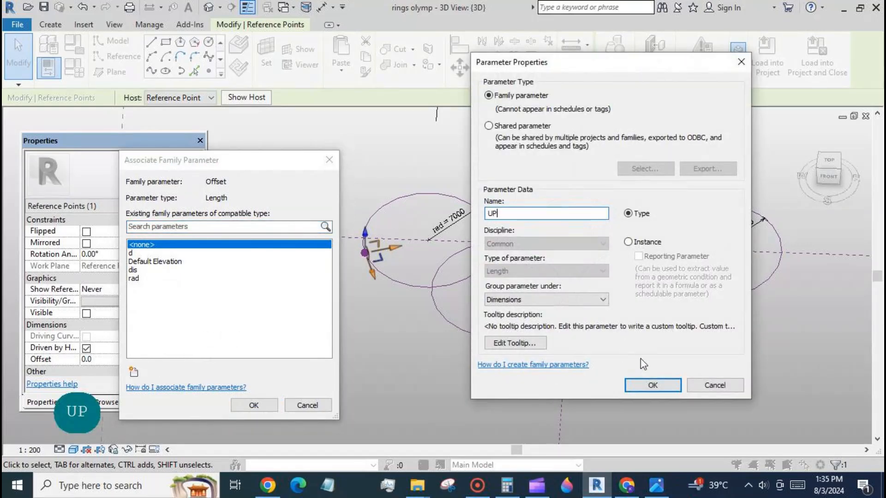
pyautogui.click(651, 385)
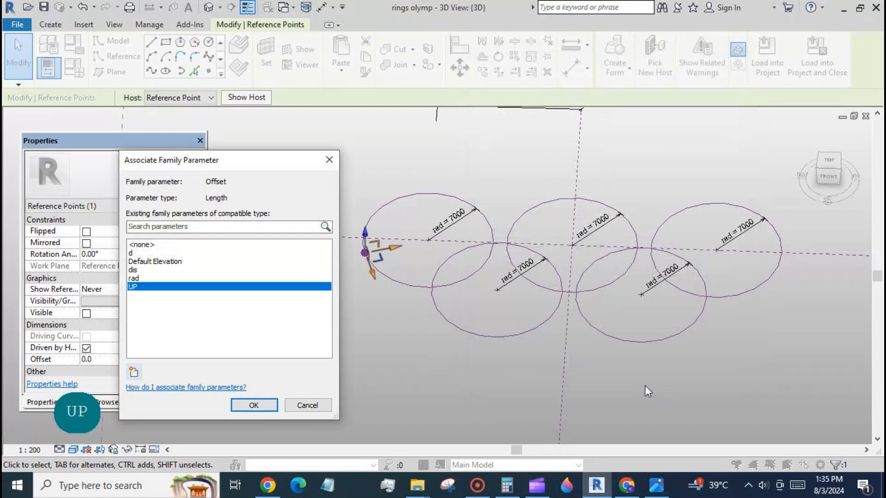
pyautogui.click(253, 405)
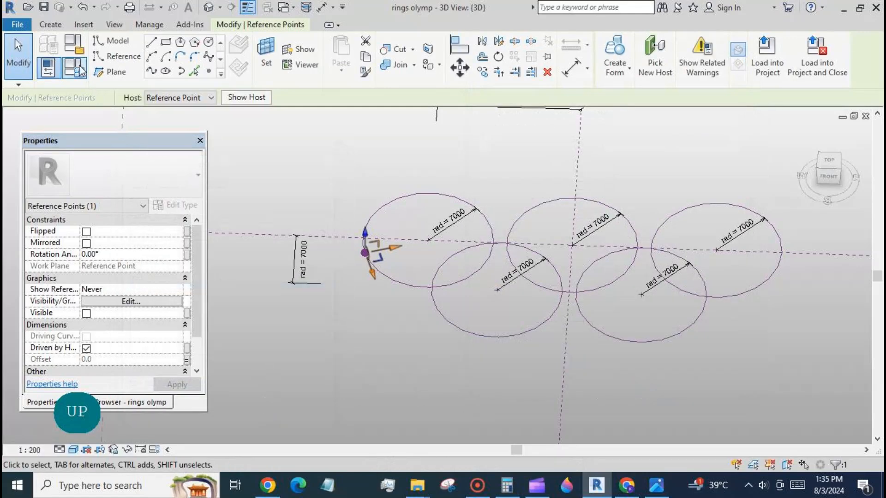
# Test the UP parameter at 100 in the family types and set its final value to 200.
pyautogui.click(74, 68)
pyautogui.click(134, 182)
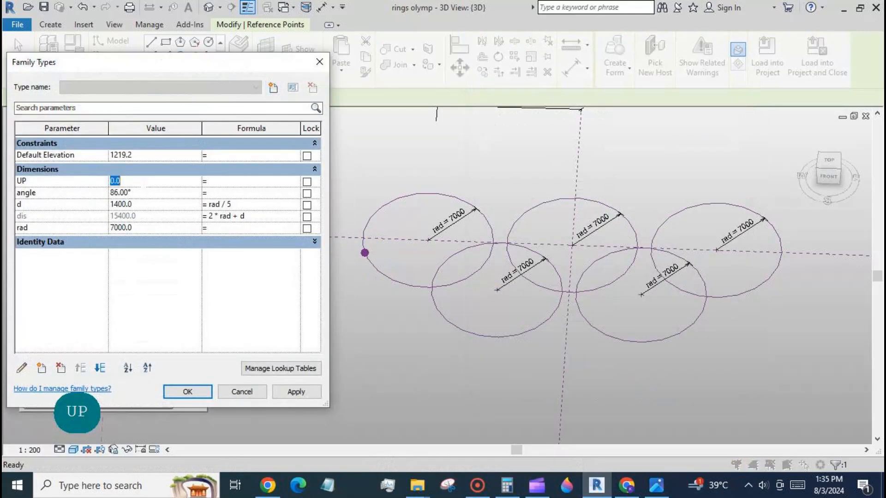
pyautogui.press('capslock')
pyautogui.write('1')
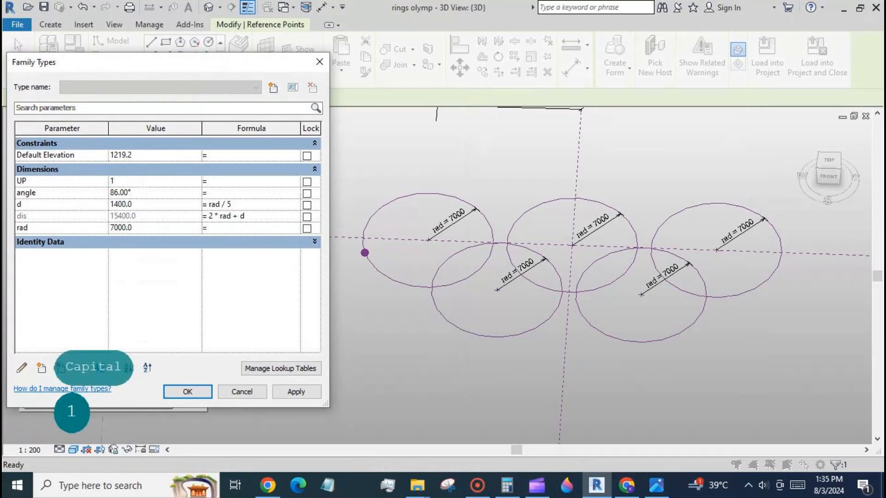
pyautogui.click(290, 392)
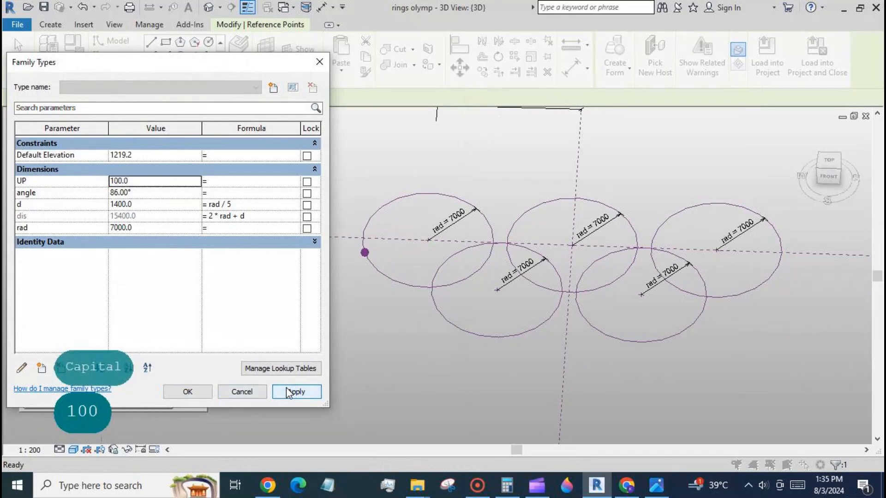
pyautogui.doubleClick(148, 181)
pyautogui.write('200')
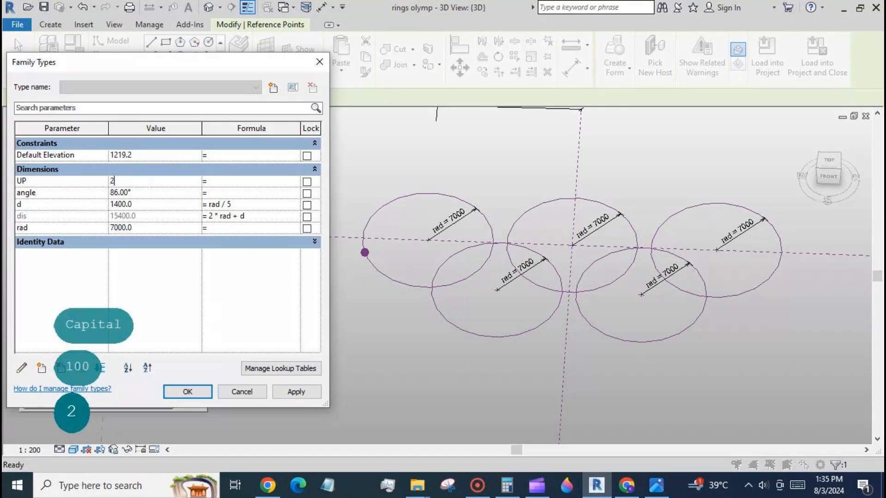
pyautogui.click(293, 395)
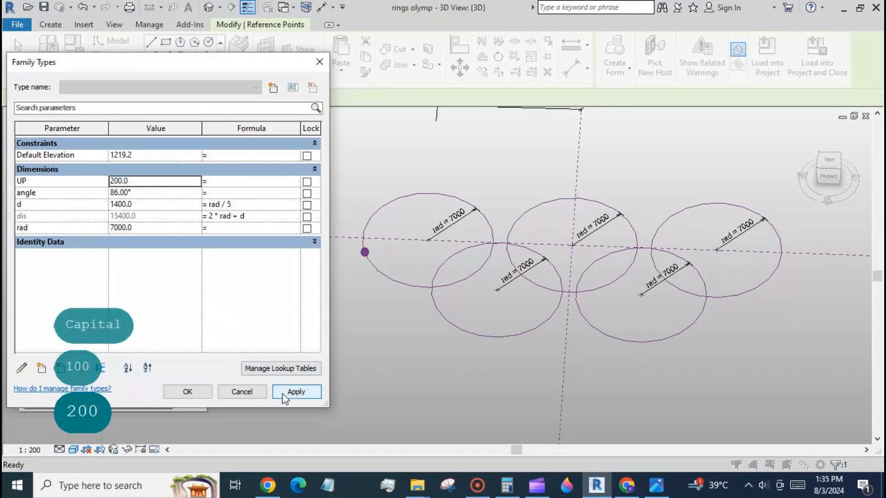
pyautogui.click(198, 397)
# Move the other hosted reference point vertically down, below the leftmost circle's reference point.
pyautogui.scroll(-1, 445, 181)
pyautogui.keyDown('shift'); pyautogui.moveTo(416, 349); pyautogui.dragTo(400, 287, button='middle'); pyautogui.keyUp('shift')
pyautogui.scroll(5, 386, 297)
pyautogui.scroll(6, 358, 271)
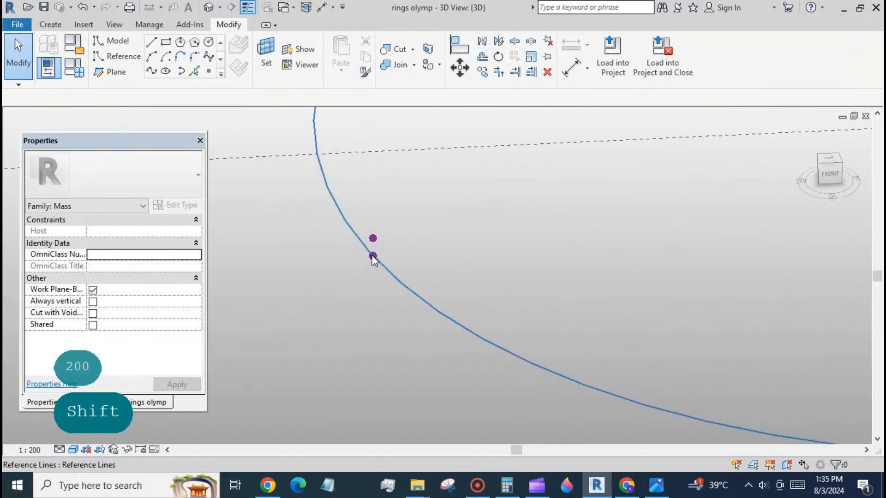
pyautogui.click(372, 256)
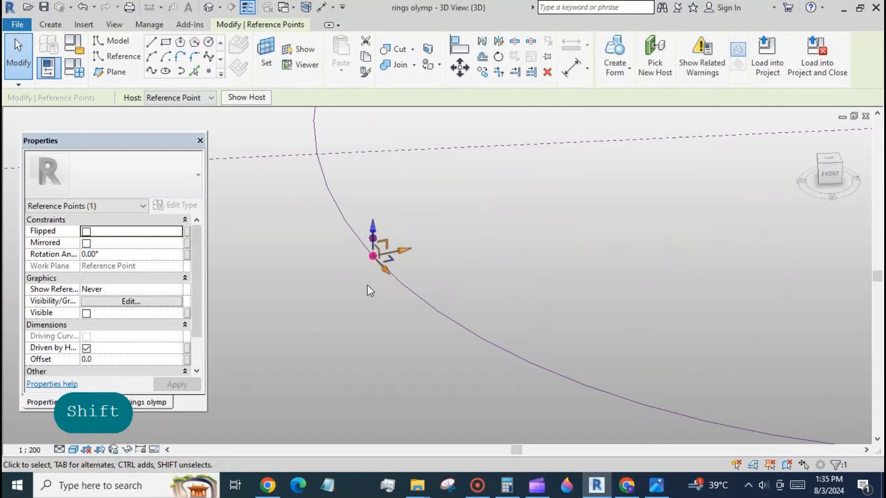
pyautogui.moveTo(377, 225); pyautogui.dragTo(377, 255)
pyautogui.click(352, 347)
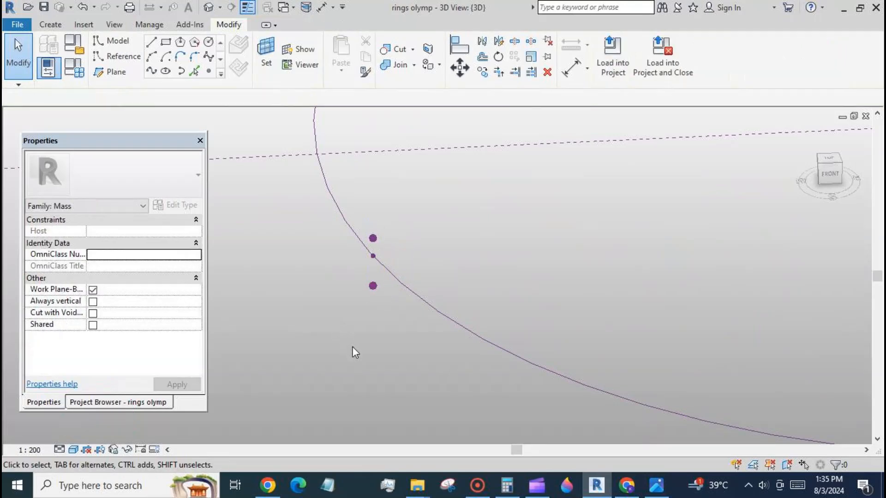
# Create a type-based length family parameter named dn, grouped under Dimensions.
pyautogui.click(72, 70)
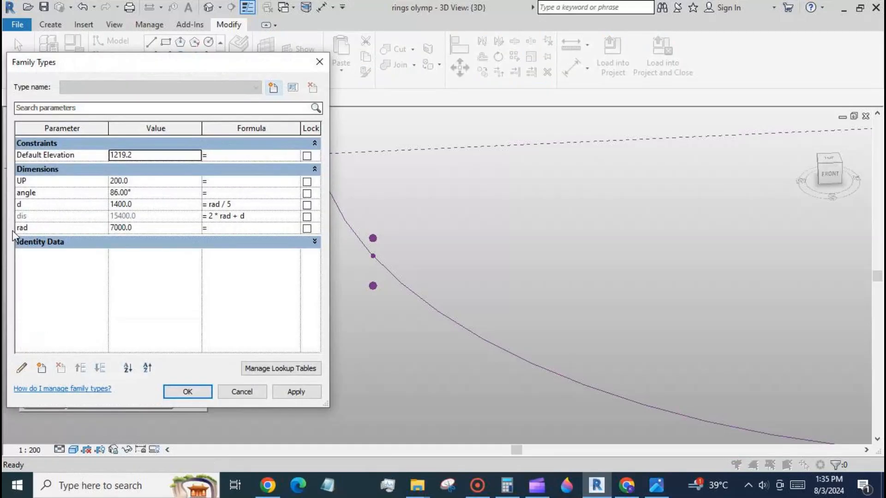
pyautogui.click(41, 367)
pyautogui.write('dn')
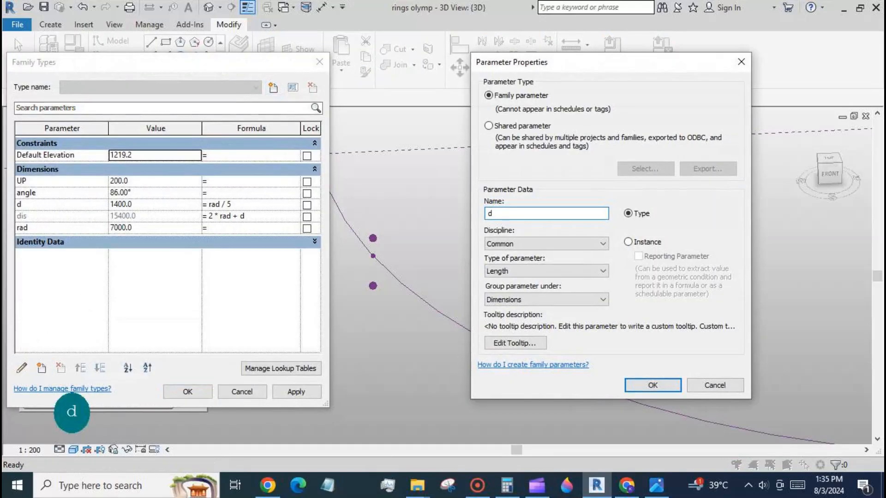
pyautogui.click(652, 384)
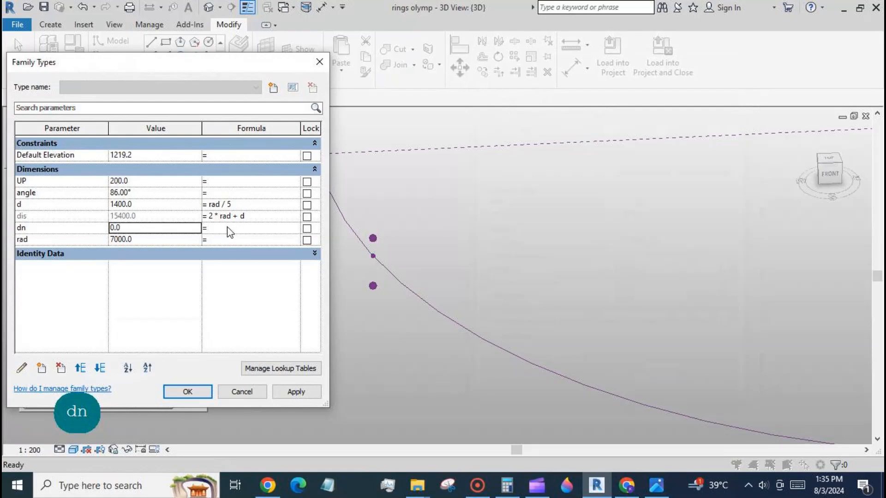
# Try to define the dn parameter with the formula -up, and clear the entry.
pyautogui.write('-')
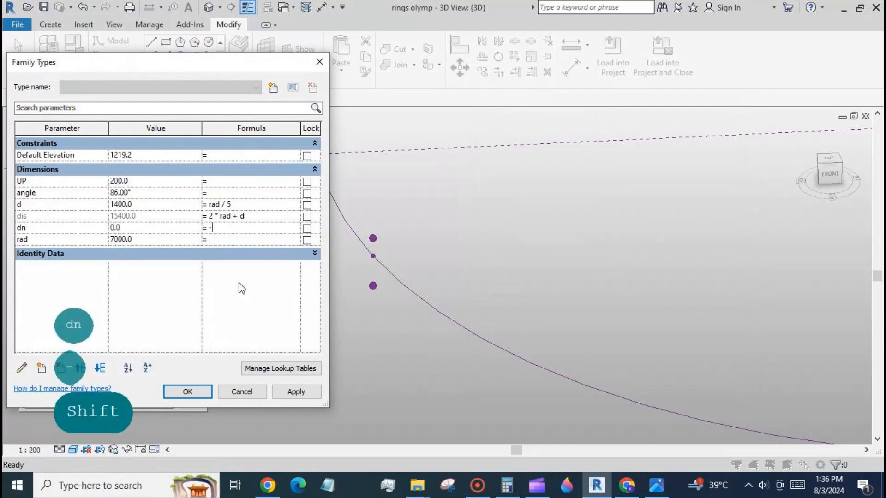
pyautogui.write('up')
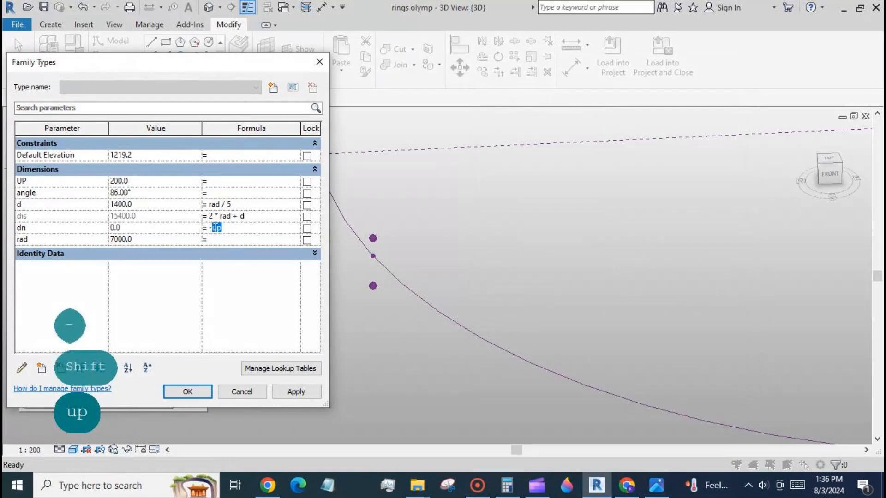
pyautogui.press('BackSpace')
pyautogui.press('BackSpace')
pyautogui.press('BackSpace')
# Rename the UP parameter in lowercase as up.
pyautogui.click(21, 181)
pyautogui.click(22, 368)
pyautogui.write('u')
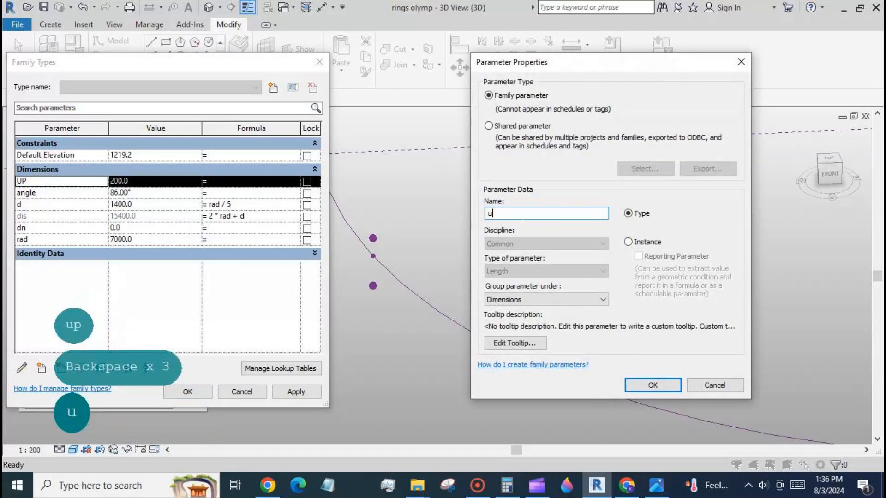
pyautogui.write('p')
pyautogui.click(645, 385)
# Define the dn parameter with the formula -up and apply it to the family.
pyautogui.click(227, 228)
pyautogui.write('-')
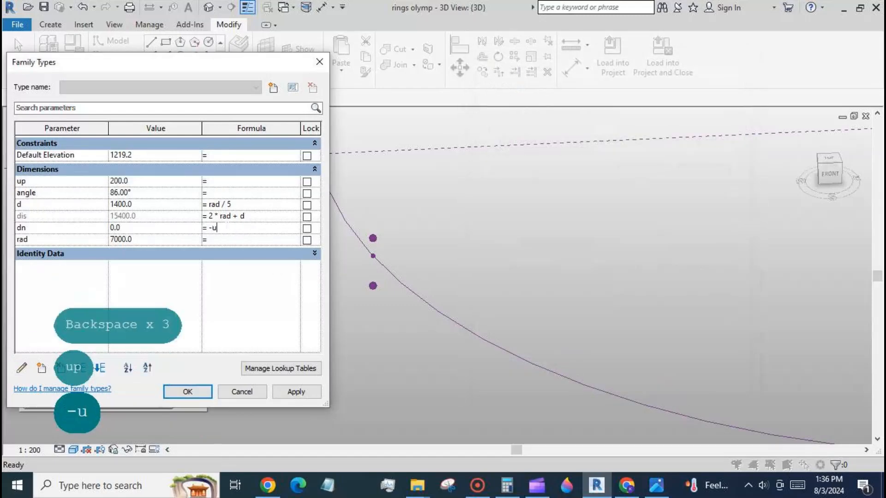
pyautogui.write('up')
pyautogui.click(291, 391)
pyautogui.click(222, 392)
# Associate the offset of the lower hosted reference point with the dn parameter.
pyautogui.click(373, 285)
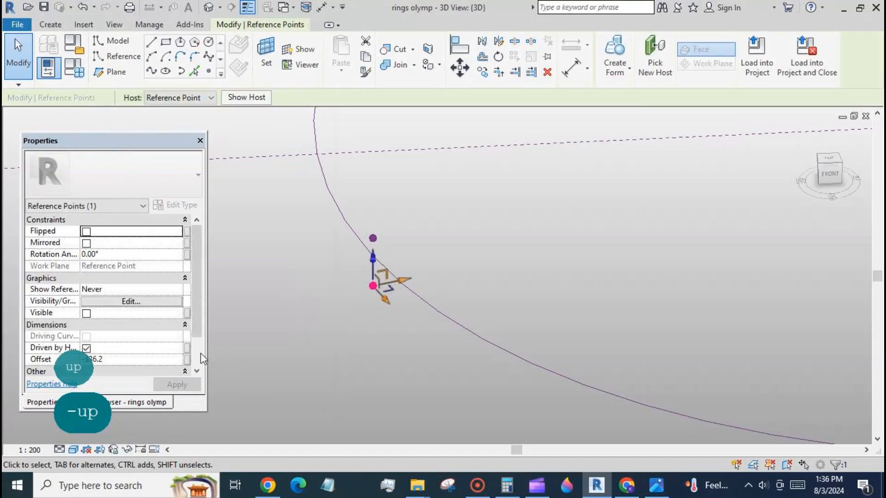
pyautogui.click(187, 359)
pyautogui.click(134, 281)
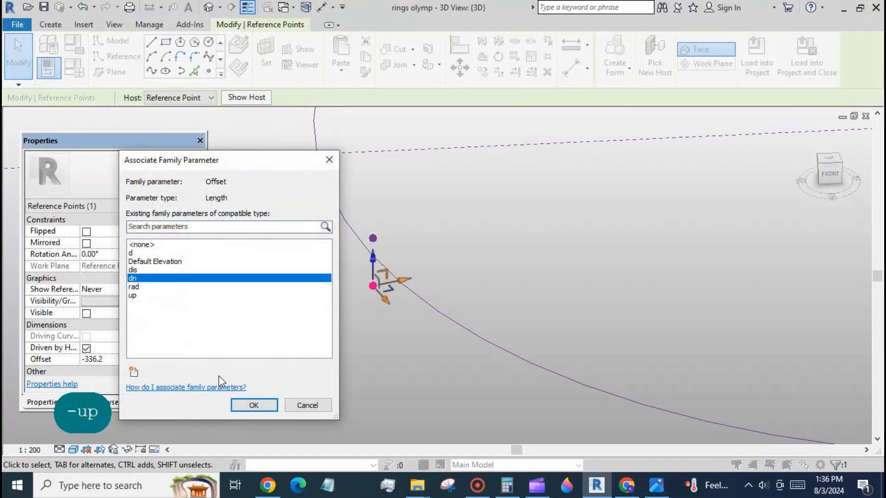
pyautogui.click(253, 405)
pyautogui.click(348, 375)
# Copy the three-point set on the leftmost circle eight times with the multiple option, scattering the copies around that circle's lower left edge.
pyautogui.scroll(-6, 289, 209)
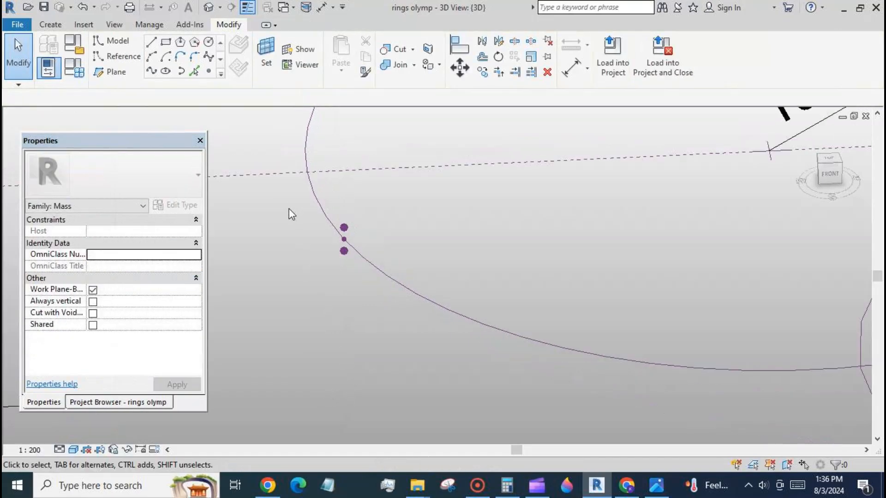
pyautogui.scroll(-5, 340, 184)
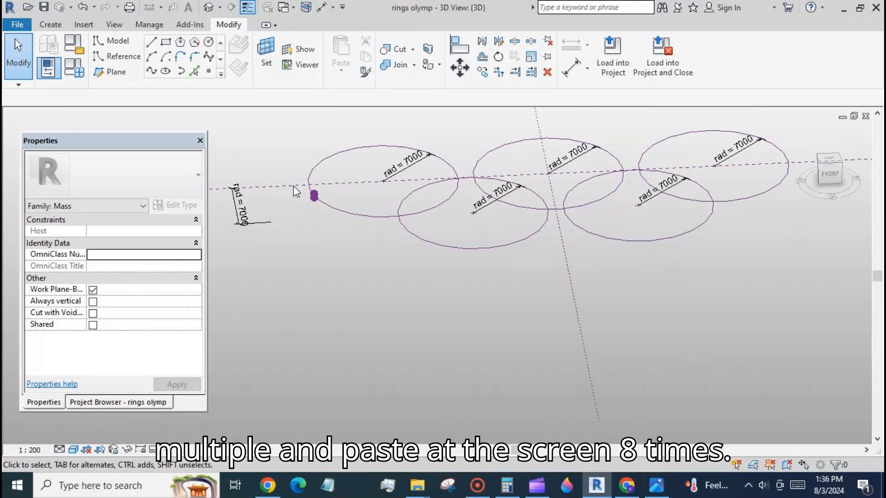
pyautogui.scroll(6, 308, 194)
pyautogui.moveTo(313, 184); pyautogui.dragTo(361, 292)
pyautogui.click(482, 72)
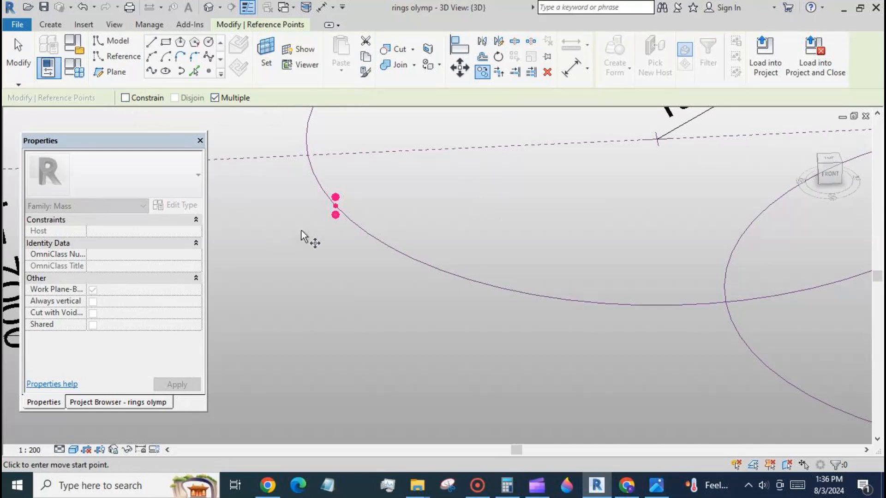
pyautogui.click(334, 214)
pyautogui.click(413, 320)
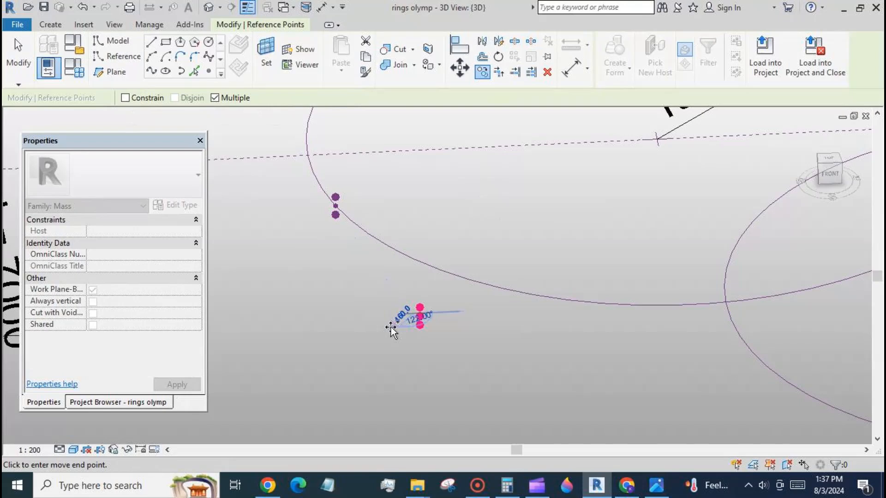
pyautogui.click(362, 368)
pyautogui.click(267, 315)
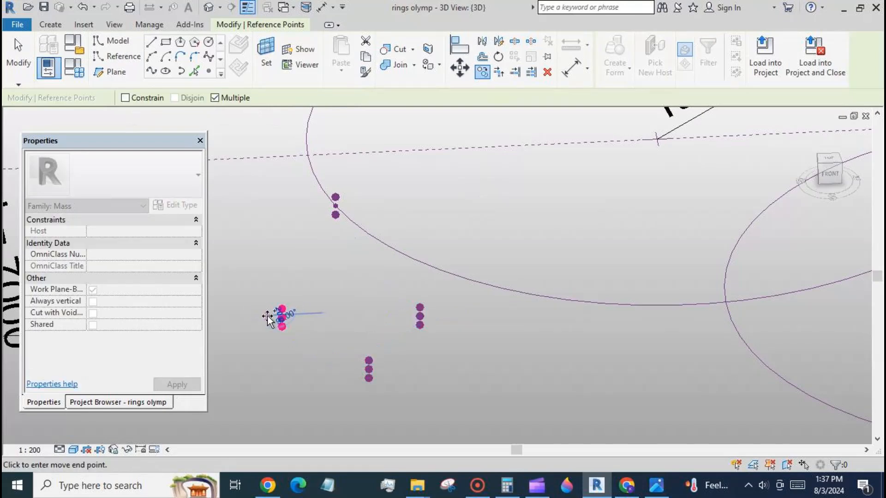
pyautogui.click(255, 229)
pyautogui.click(521, 344)
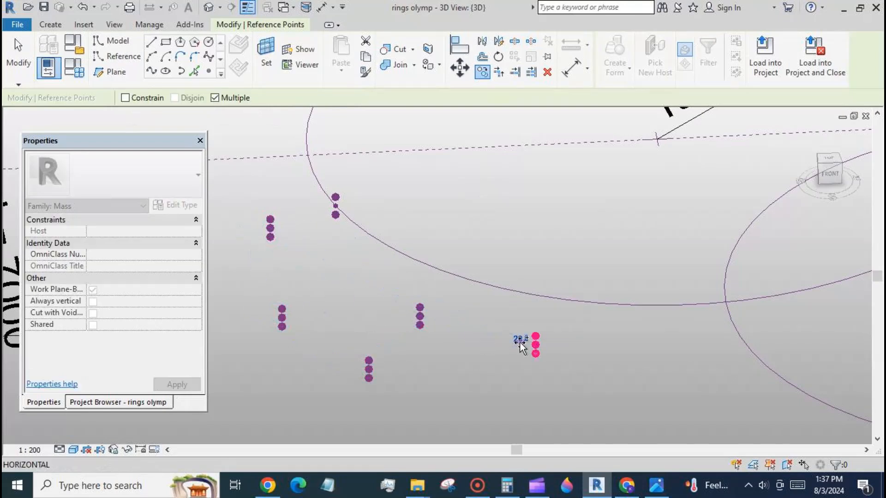
pyautogui.click(460, 247)
pyautogui.click(446, 189)
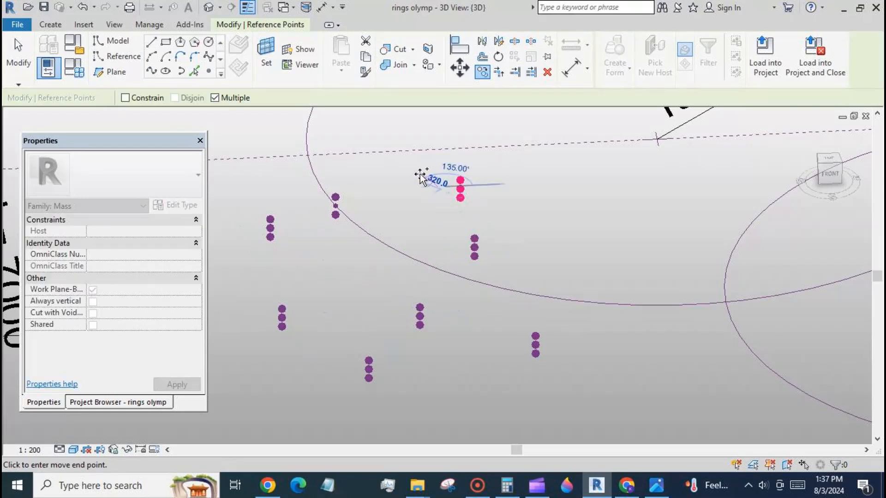
pyautogui.click(395, 174)
pyautogui.click(11, 61)
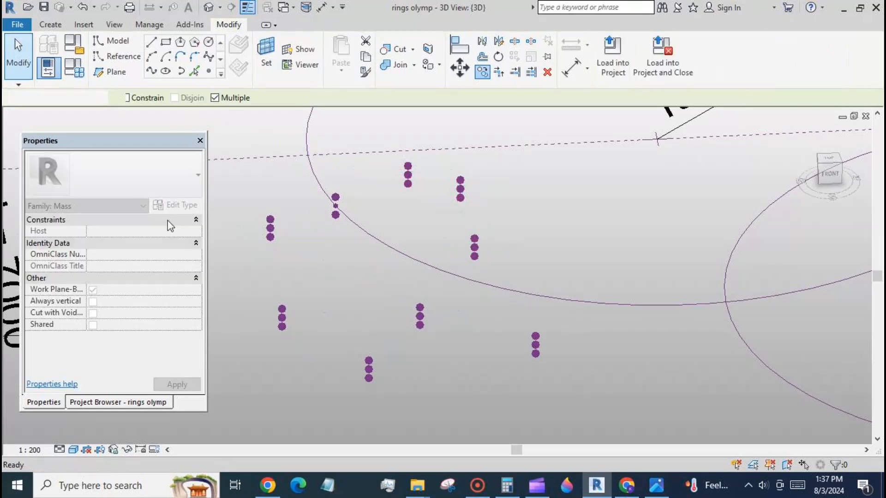
# Re-host the middle point of the rightmost copied set onto the leftmost circle, near its crossing with the lower left circle.
pyautogui.scroll(-2, 234, 188)
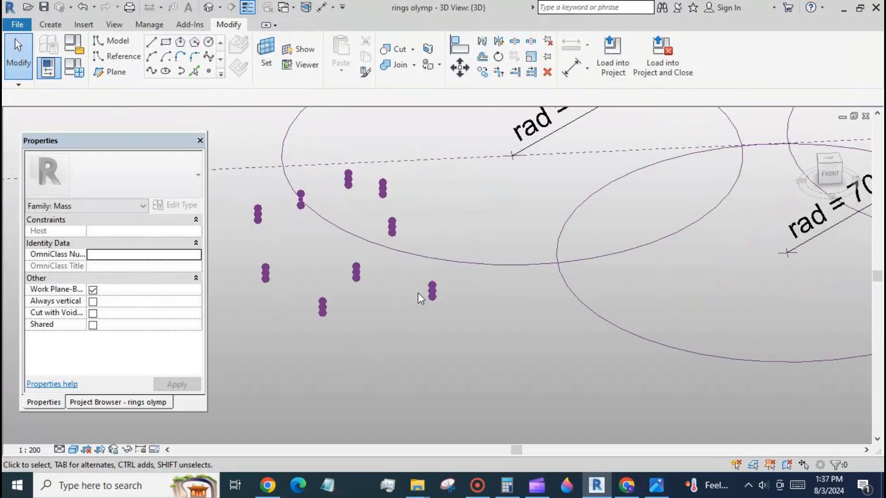
pyautogui.scroll(5, 421, 298)
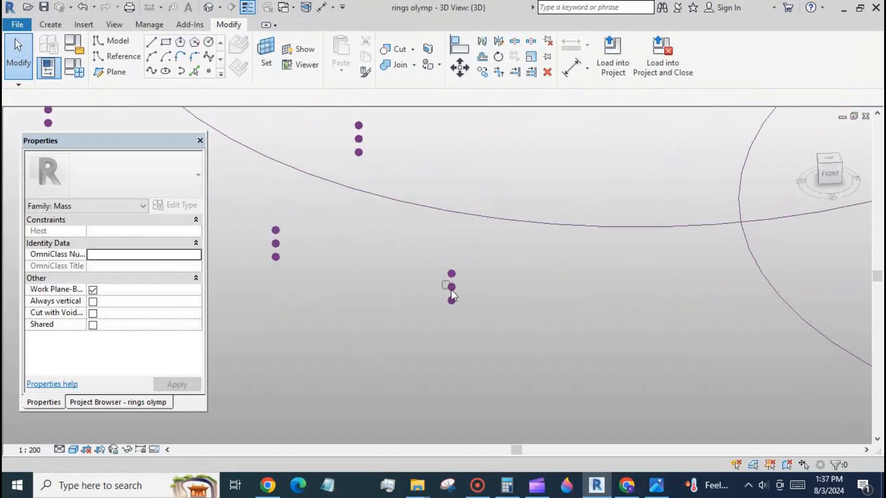
pyautogui.click(451, 287)
pyautogui.click(655, 53)
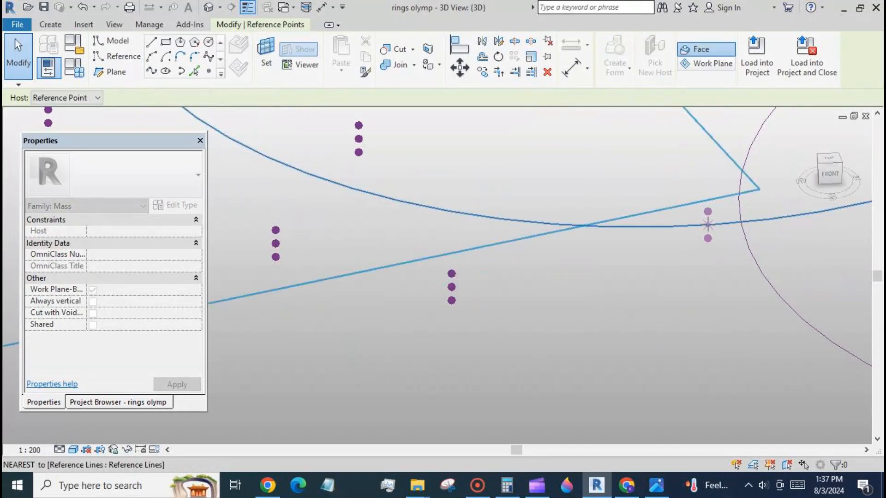
pyautogui.click(391, 303)
pyautogui.keyDown('shift'); pyautogui.moveTo(391, 303); pyautogui.dragTo(390, 299, button='middle'); pyautogui.keyUp('shift')
pyautogui.scroll(-2, 390, 299)
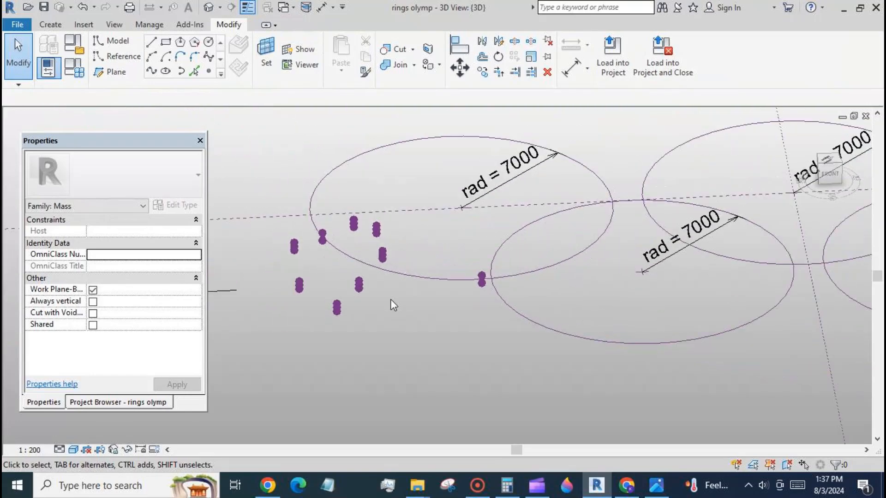
# Host that middle point by intersection between the leftmost circle and the lower left circle.
pyautogui.scroll(5, 526, 281)
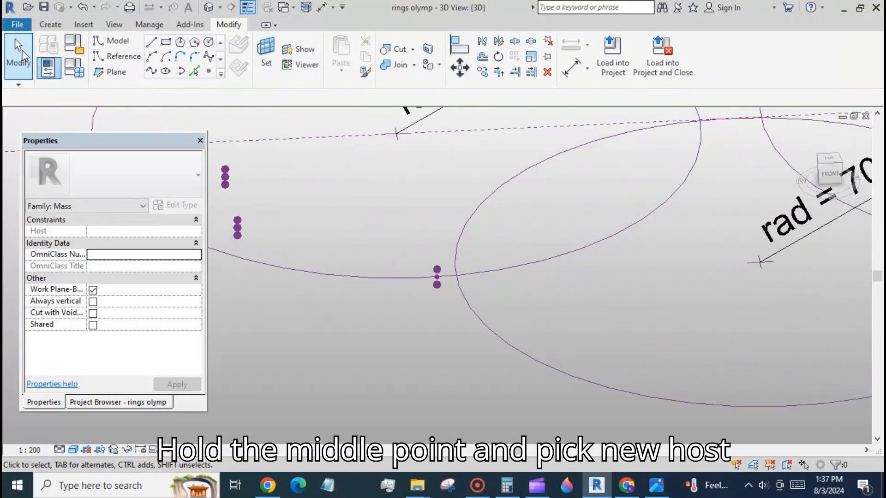
pyautogui.click(437, 277)
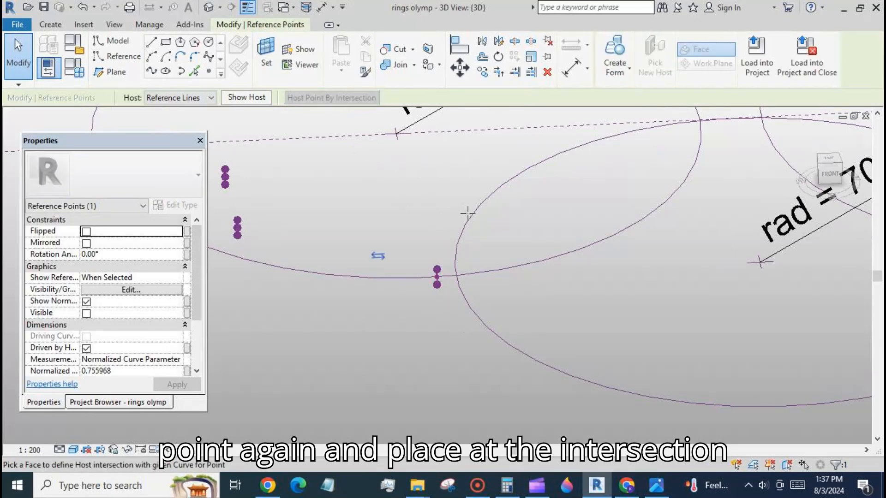
pyautogui.click(528, 211)
pyautogui.click(422, 365)
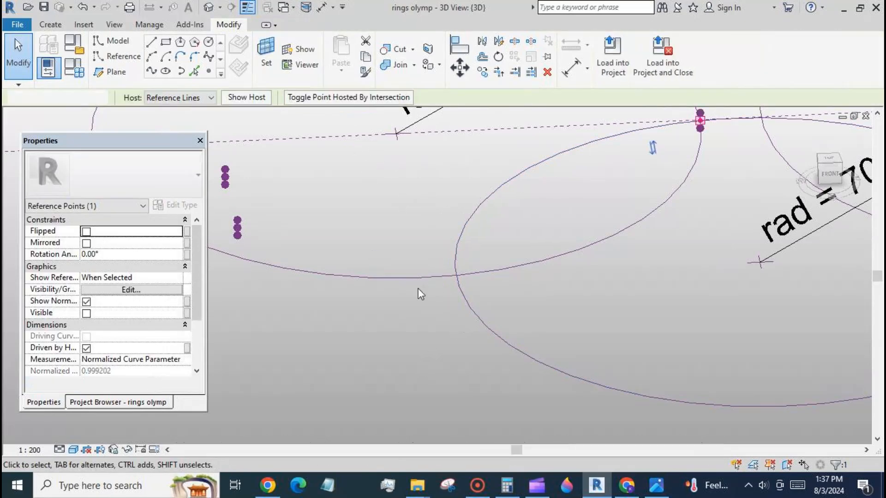
pyautogui.scroll(-3, 416, 260)
# Re-host the middle point of the lowest copied set onto the lower left circle, just below its lower crossing with the leftmost circle.
pyautogui.scroll(5, 262, 309)
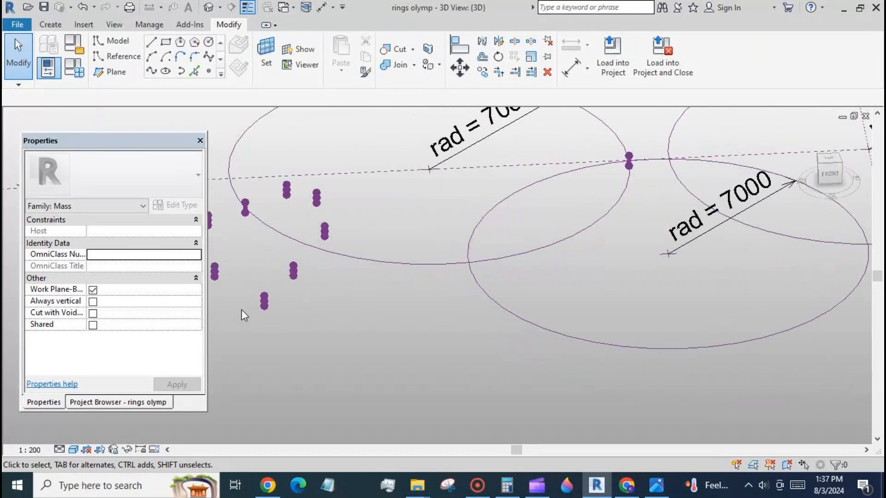
pyautogui.click(320, 295)
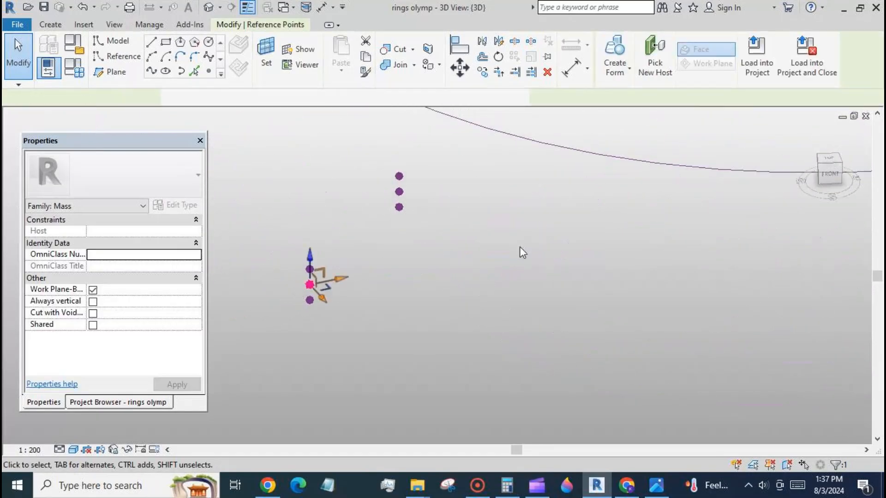
pyautogui.scroll(-4, 260, 203)
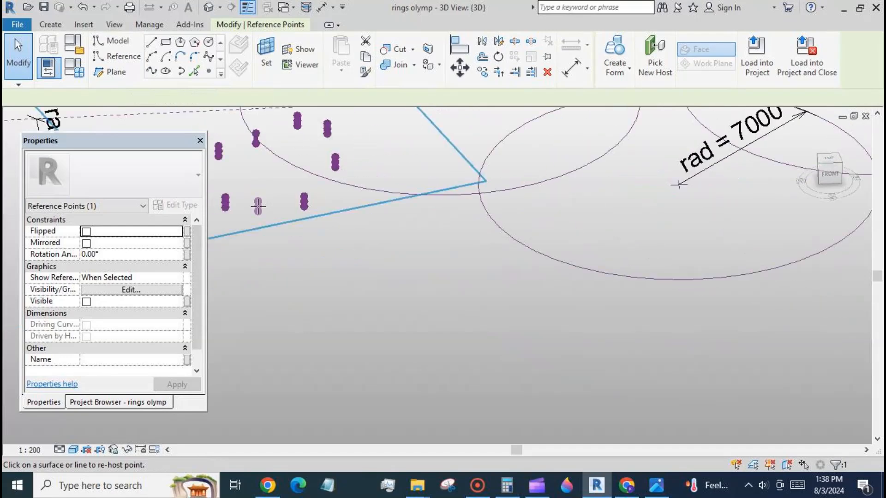
pyautogui.scroll(2, 456, 256)
pyautogui.click(487, 240)
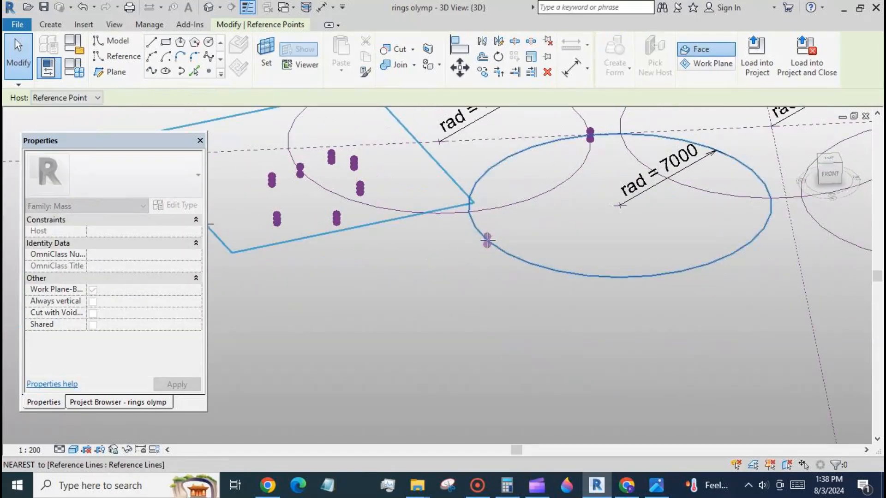
pyautogui.click(487, 241)
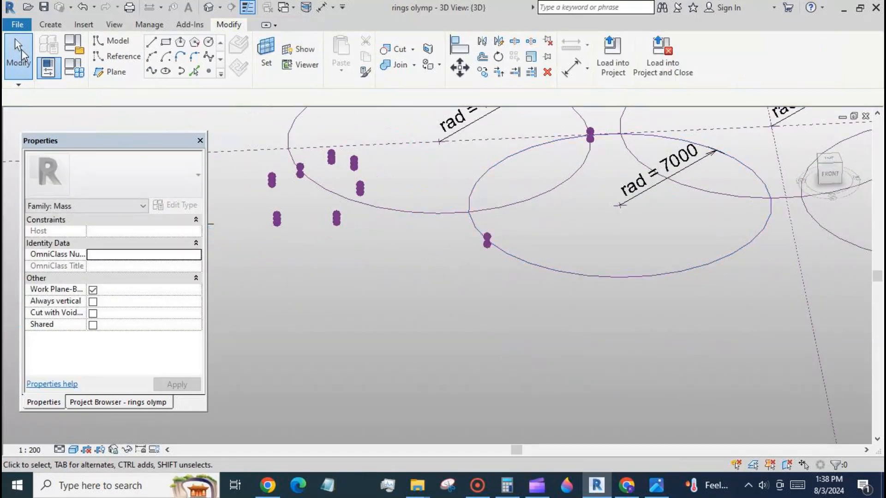
# Host that middle point by intersection between the lower left circle and the leftmost circle, at their lower crossing.
pyautogui.scroll(4, 485, 242)
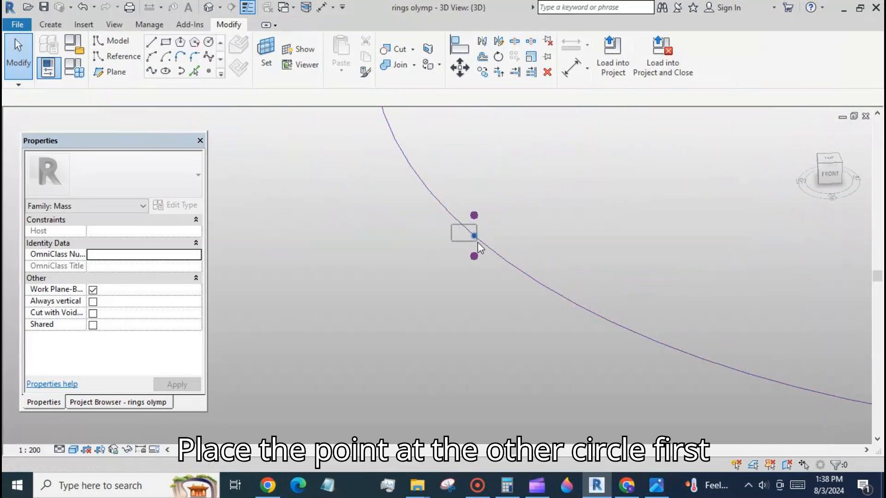
pyautogui.click(477, 242)
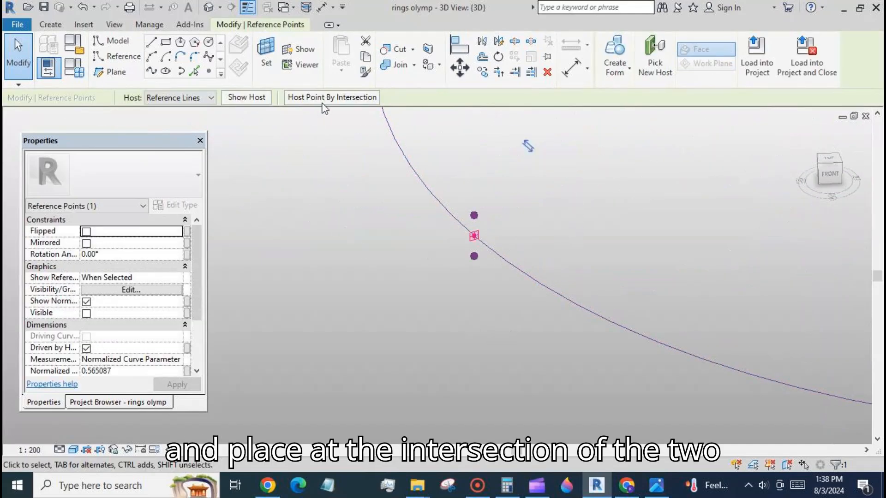
pyautogui.click(324, 101)
pyautogui.scroll(-4, 439, 369)
pyautogui.click(425, 272)
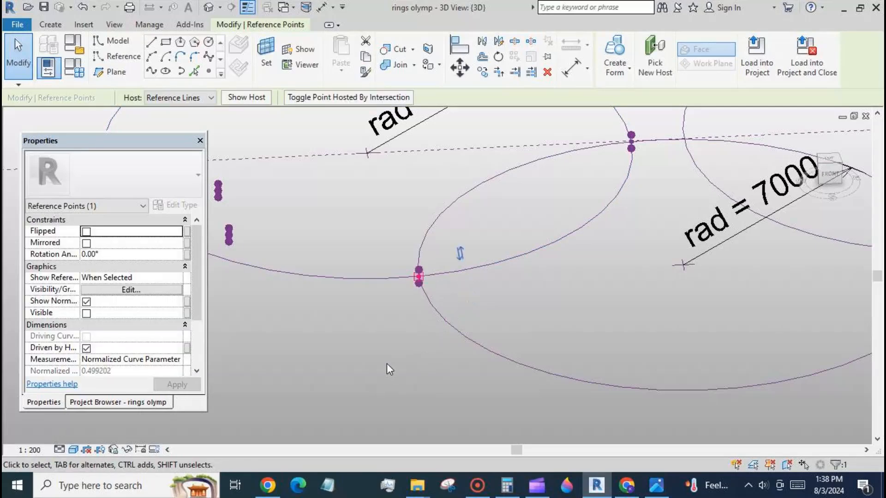
pyautogui.click(386, 363)
# Re-host the middle point of the lower right copied set onto the upper left edge of the upper middle circle.
pyautogui.scroll(5, 314, 268)
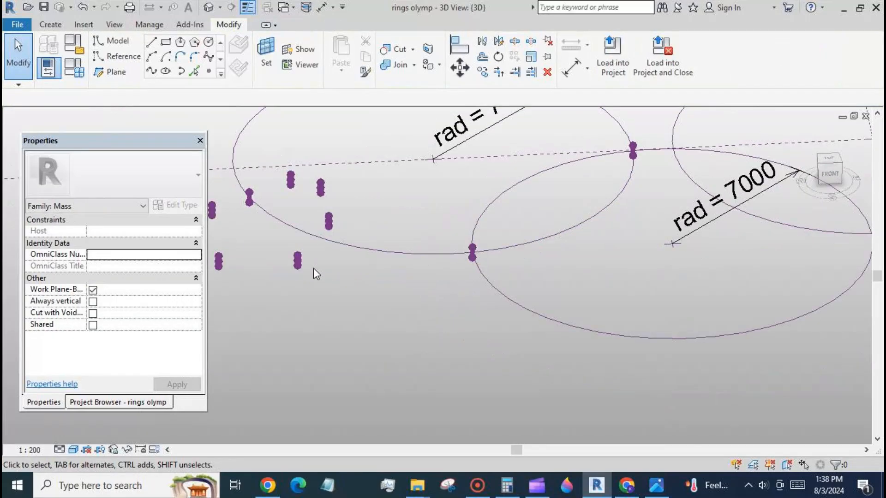
pyautogui.click(290, 257)
pyautogui.scroll(-4, 267, 303)
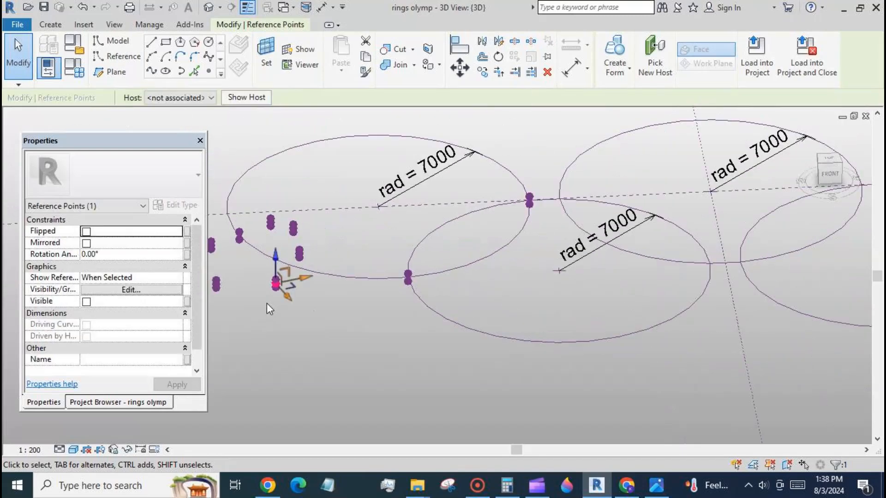
pyautogui.click(655, 56)
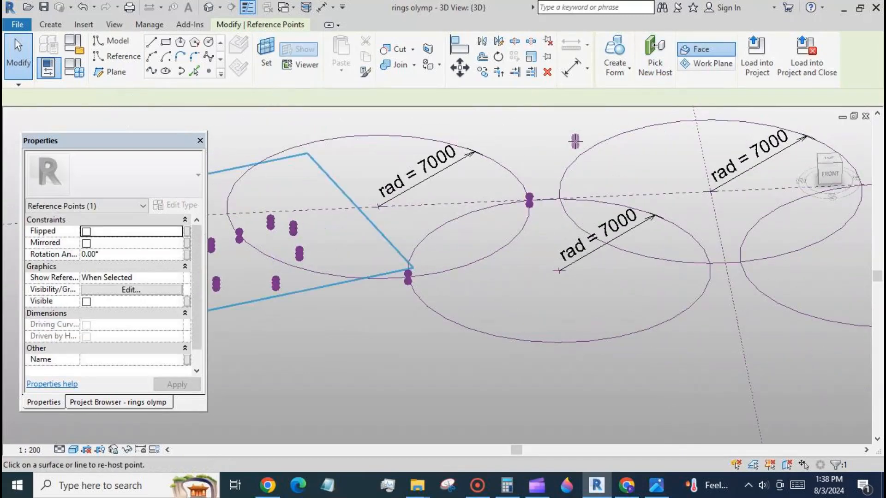
pyautogui.click(589, 171)
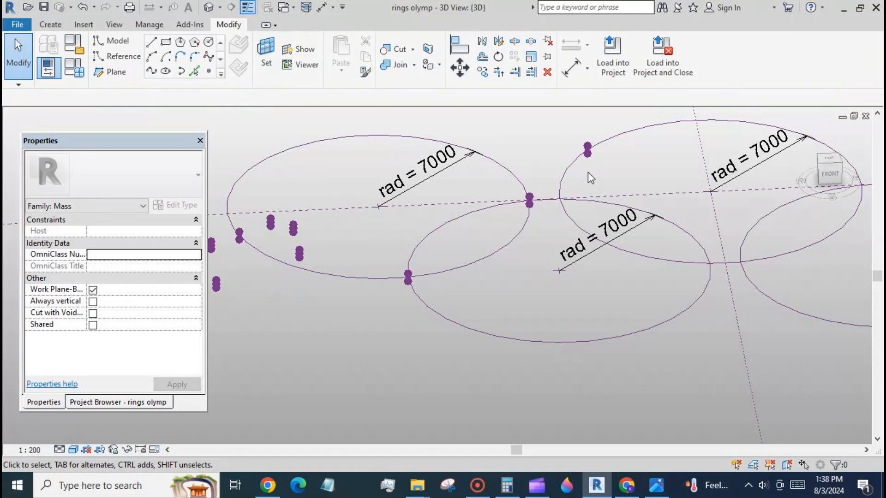
# Host that middle point by intersection between the upper middle circle and the lower left circle, at their lower crossing.
pyautogui.scroll(5, 588, 173)
pyautogui.click(566, 155)
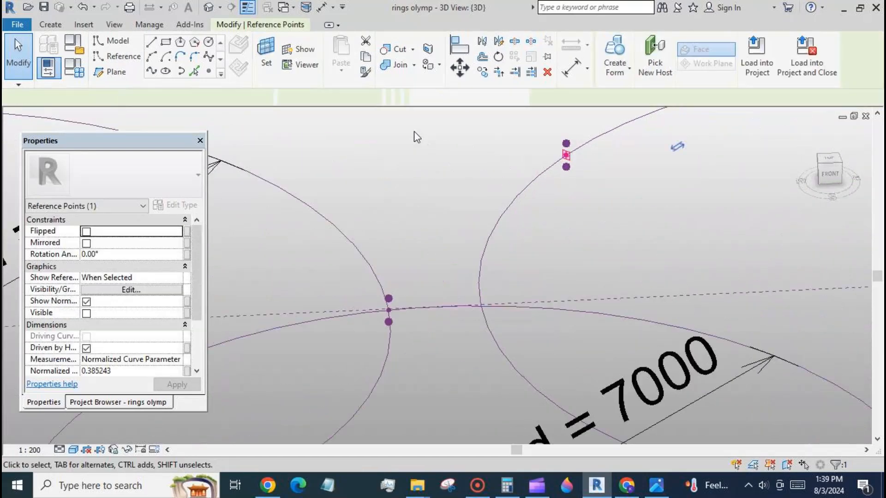
pyautogui.click(435, 298)
pyautogui.scroll(-3, 400, 181)
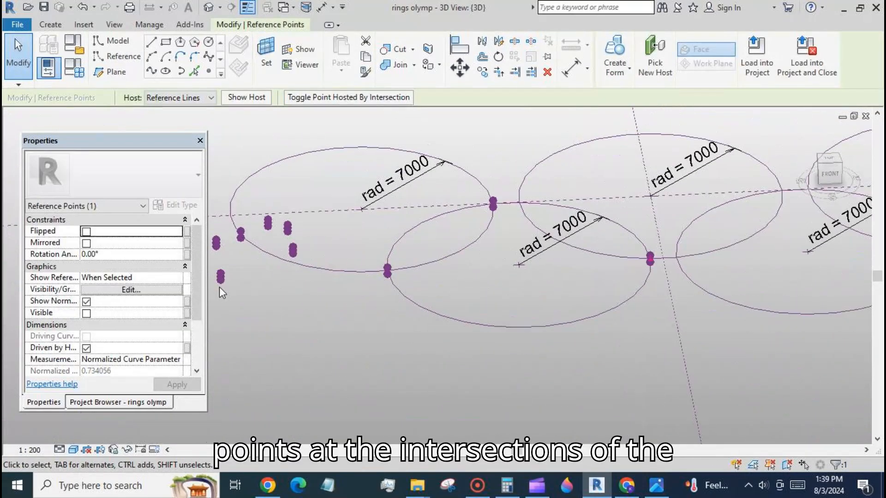
# Re-host the middle point of the lowest remaining copied set onto the bottom edge of the lower left circle.
pyautogui.scroll(5, 217, 280)
pyautogui.click(228, 263)
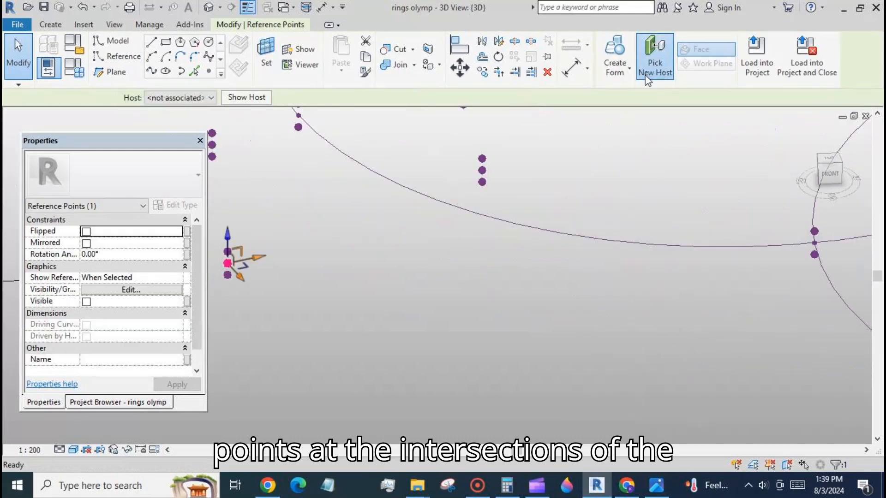
pyautogui.click(655, 67)
pyautogui.scroll(-3, 340, 221)
pyautogui.click(653, 305)
pyautogui.press('Escape')
# Host that middle point by intersection between the lower left circle and the upper middle circle, at their upper crossing.
pyautogui.scroll(5, 659, 304)
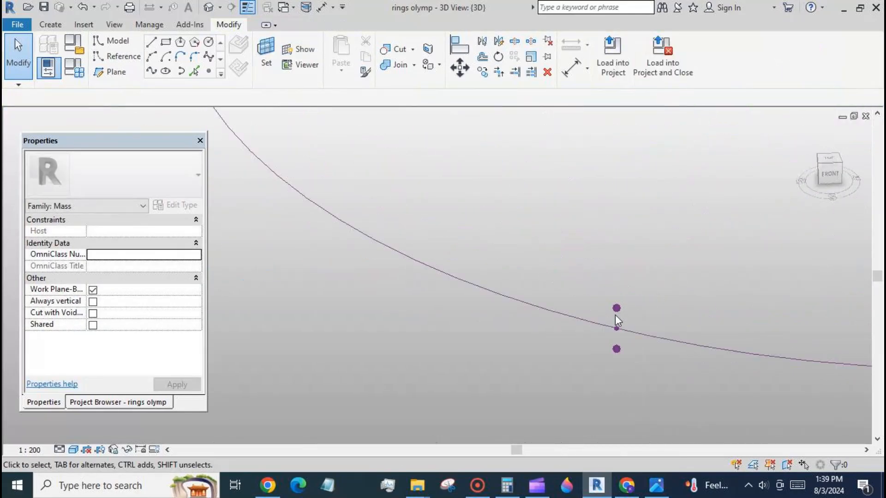
pyautogui.click(617, 328)
pyautogui.scroll(-3, 387, 301)
pyautogui.click(359, 102)
pyautogui.scroll(-1, 332, 295)
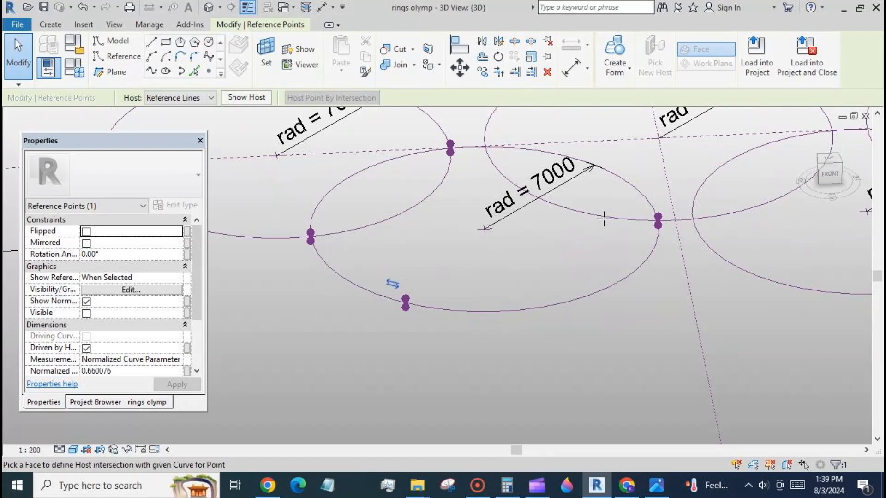
pyautogui.click(604, 221)
# Re-host the middle point of the rightmost remaining copied set onto the top edge of the upper middle circle.
pyautogui.scroll(-3, 475, 313)
pyautogui.scroll(-1, 768, 291)
pyautogui.scroll(5, 533, 262)
pyautogui.click(496, 264)
pyautogui.click(655, 67)
pyautogui.scroll(-4, 322, 288)
pyautogui.click(753, 155)
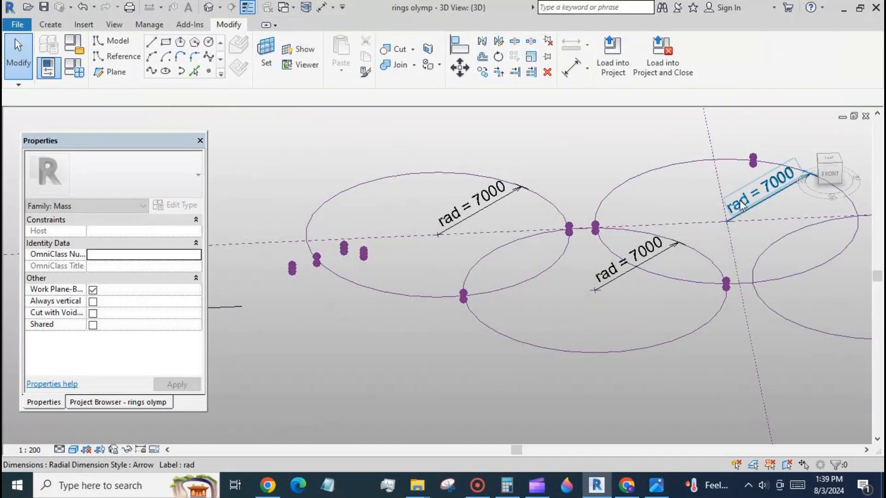
# Re-host the middle point of the copied set just outside the leftmost circle onto the bottom edge of the lower right circle.
pyautogui.scroll(-3, 423, 300)
pyautogui.scroll(5, 474, 262)
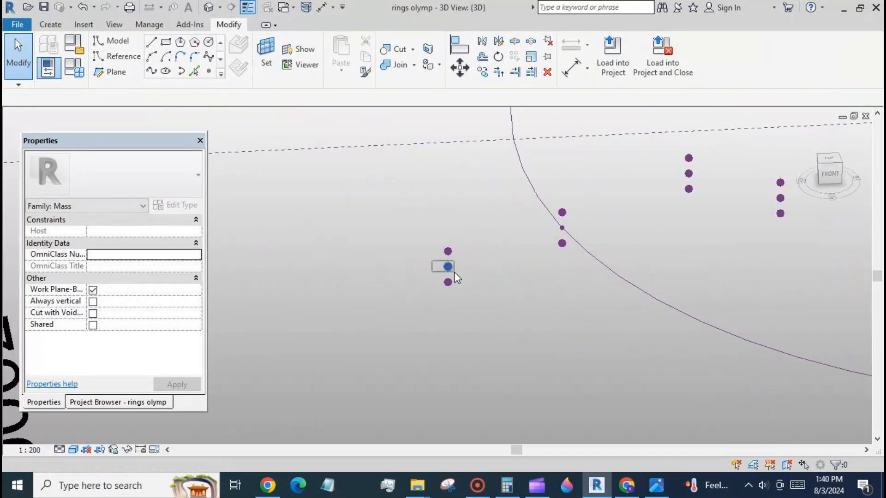
pyautogui.click(463, 266)
pyautogui.scroll(-4, 350, 239)
pyautogui.scroll(-3, 437, 323)
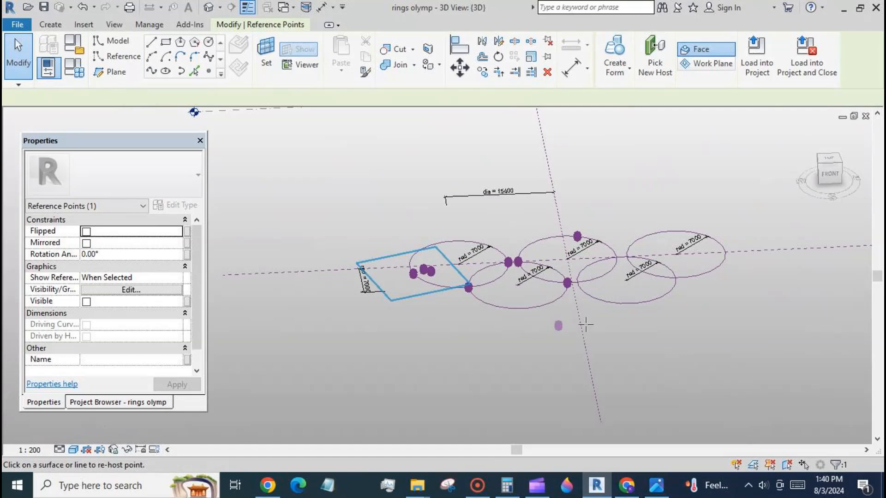
pyautogui.click(613, 302)
# Re-host the middle point of the right one of the two remaining copied sets onto the rightmost circle's lower right edge.
pyautogui.scroll(3, 437, 267)
pyautogui.scroll(2, 438, 267)
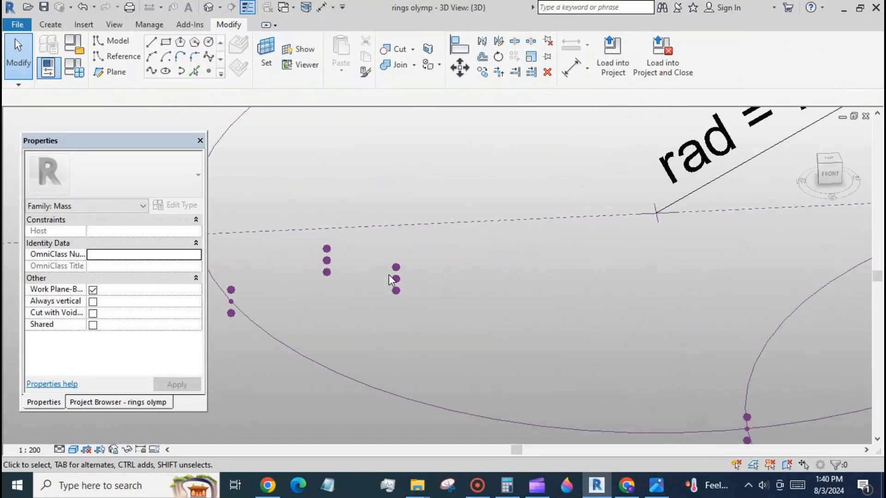
pyautogui.click(391, 275)
pyautogui.scroll(-5, 275, 246)
pyautogui.click(655, 56)
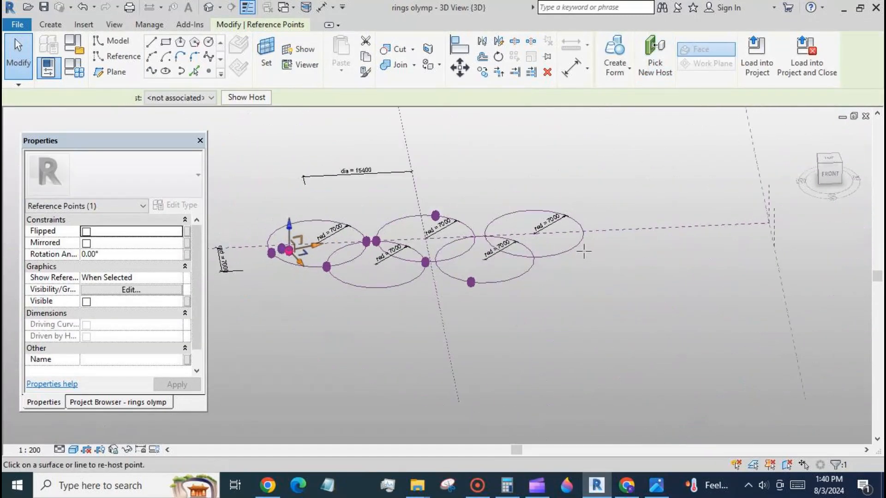
pyautogui.click(572, 248)
pyautogui.scroll(4, 577, 251)
pyautogui.scroll(4, 646, 232)
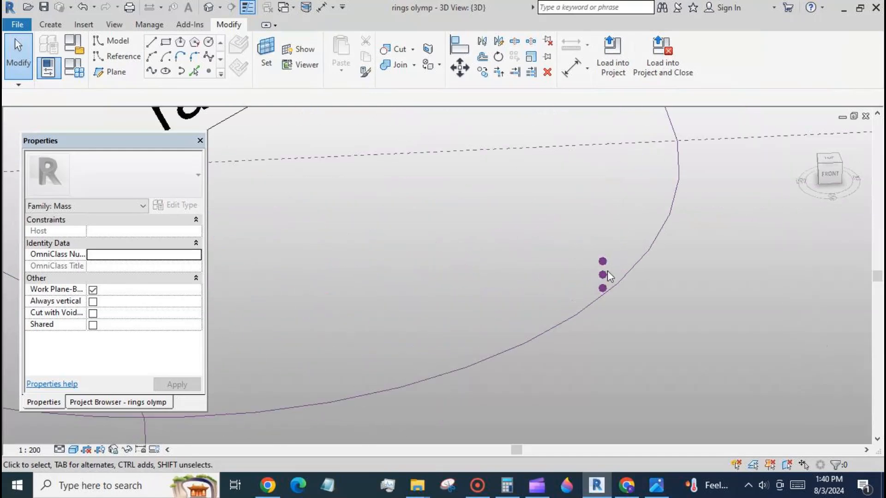
pyautogui.click(603, 274)
pyautogui.click(655, 55)
pyautogui.click(675, 196)
# Host that middle point by intersection between the rightmost circle and the lower right circle, at their lower crossing.
pyautogui.scroll(-2, 630, 222)
pyautogui.scroll(-4, 604, 217)
pyautogui.scroll(5, 623, 210)
pyautogui.click(644, 215)
pyautogui.click(331, 98)
pyautogui.scroll(-1, 532, 209)
pyautogui.scroll(-2, 531, 209)
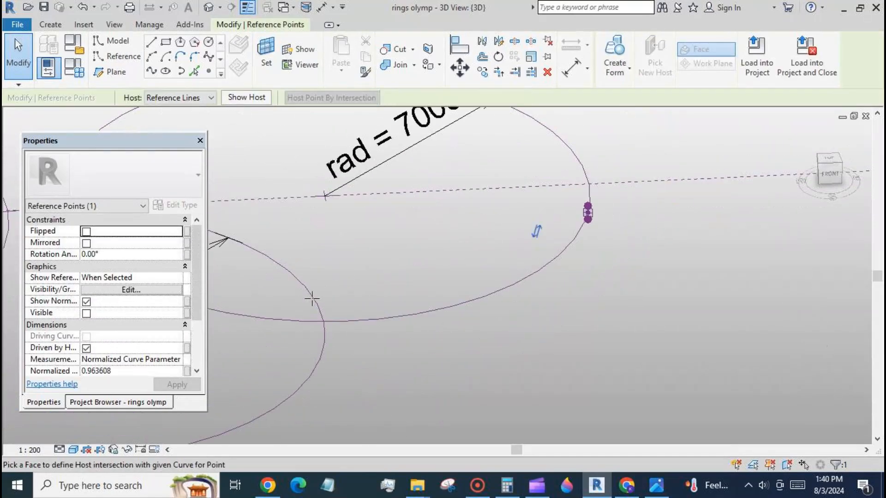
pyautogui.click(311, 299)
# Host the middle point of the set on the lower right circle's bottom edge by intersection with the rightmost circle, at their upper crossing.
pyautogui.scroll(-3, 611, 277)
pyautogui.scroll(5, 337, 373)
pyautogui.click(370, 318)
pyautogui.click(332, 98)
pyautogui.scroll(-3, 292, 347)
pyautogui.click(549, 208)
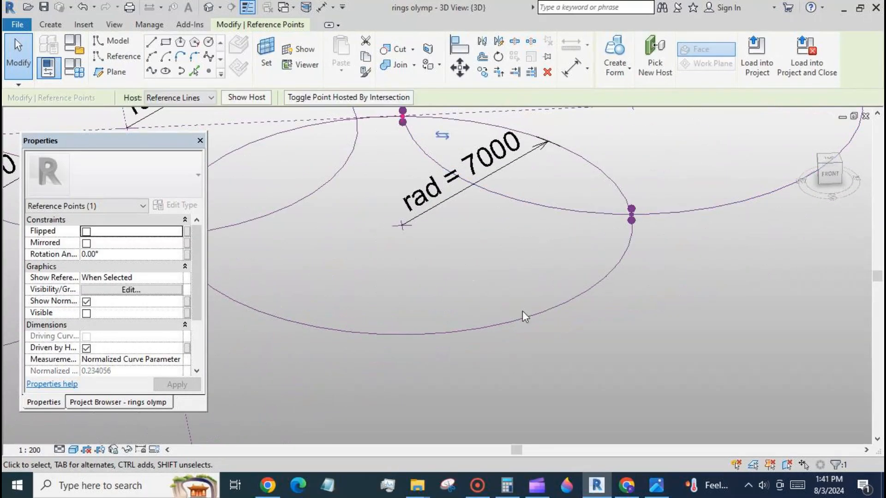
# Re-host the middle point of the last loose copied set onto the lower left edge of the lower right circle.
pyautogui.scroll(-3, 531, 323)
pyautogui.scroll(-2, 692, 282)
pyautogui.scroll(8, 377, 267)
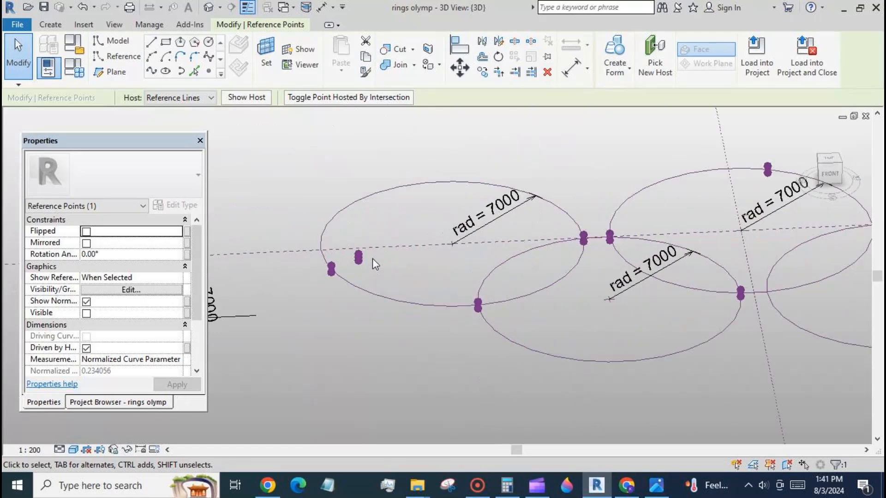
pyautogui.click(310, 250)
pyautogui.click(654, 60)
pyautogui.scroll(-6, 263, 293)
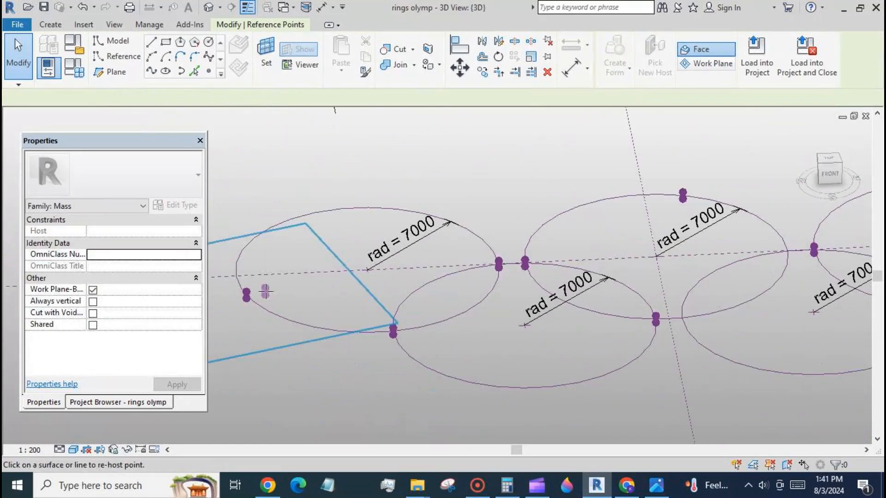
pyautogui.click(599, 337)
# Host that middle point by intersection between the lower right circle and the upper middle circle, at their lower crossing.
pyautogui.scroll(5, 595, 339)
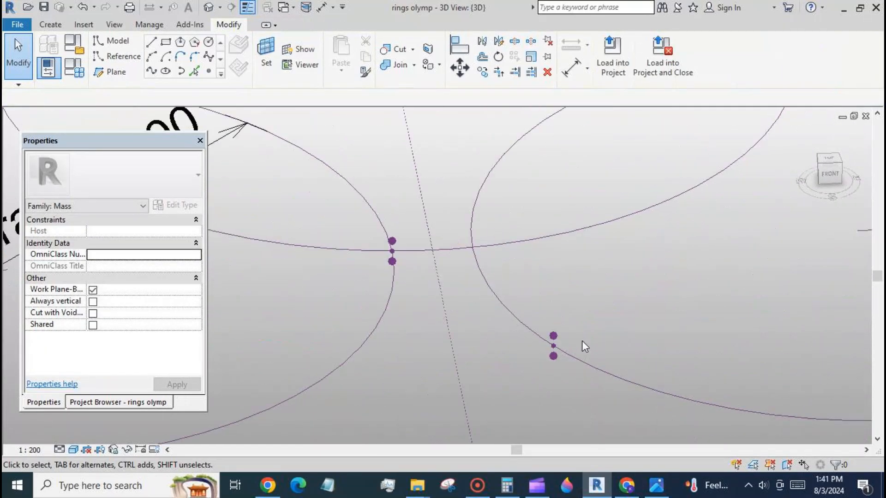
pyautogui.click(556, 346)
pyautogui.click(332, 98)
pyautogui.click(440, 250)
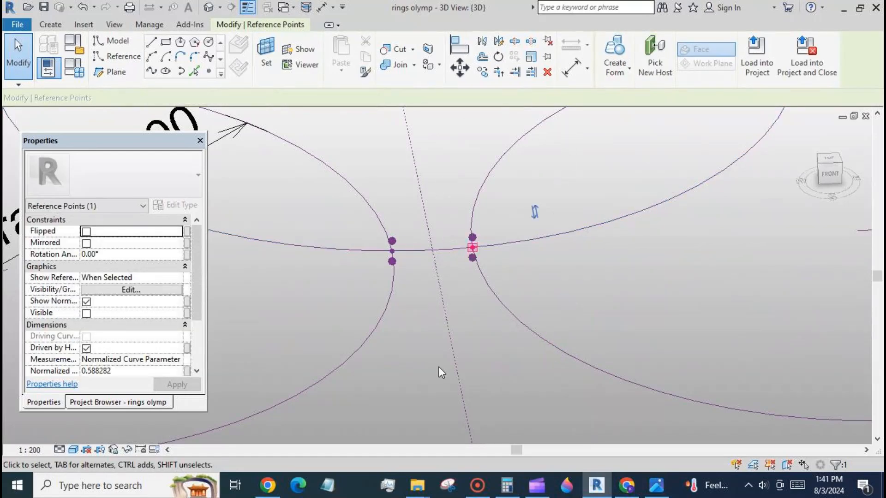
# Host the middle point of the set on the upper middle circle's top edge by intersection with the lower right circle, at their upper crossing.
pyautogui.scroll(-3, 415, 367)
pyautogui.scroll(-3, 409, 366)
pyautogui.scroll(9, 431, 218)
pyautogui.moveTo(448, 212); pyautogui.dragTo(474, 237)
pyautogui.click(331, 97)
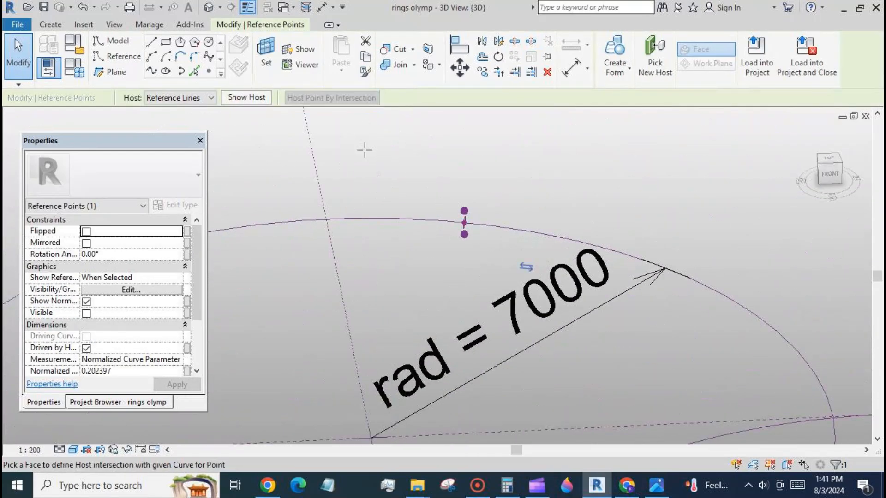
pyautogui.scroll(-3, 366, 148)
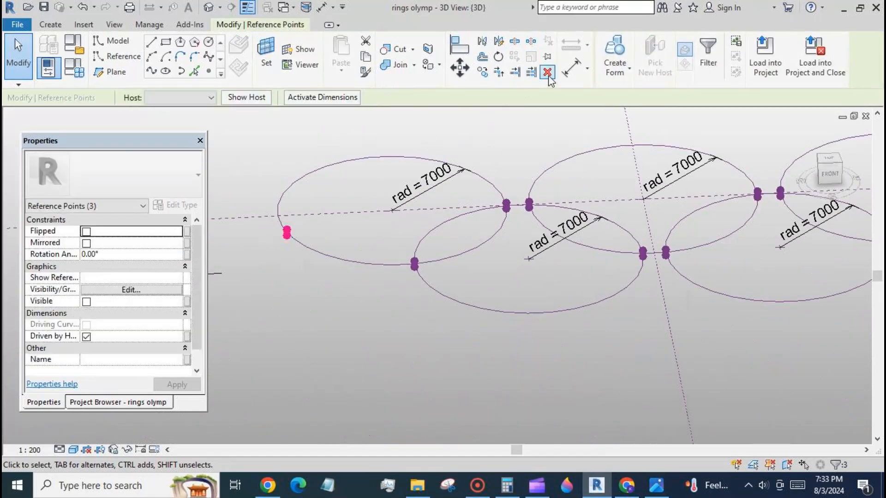
# Delete the original three-point set on the leftmost circle's lower left edge.
pyautogui.click(548, 72)
# Place the ring component from the upper point of the leftmost circle's upper crossing to the lower point of its lower crossing.
pyautogui.scroll(3, 489, 226)
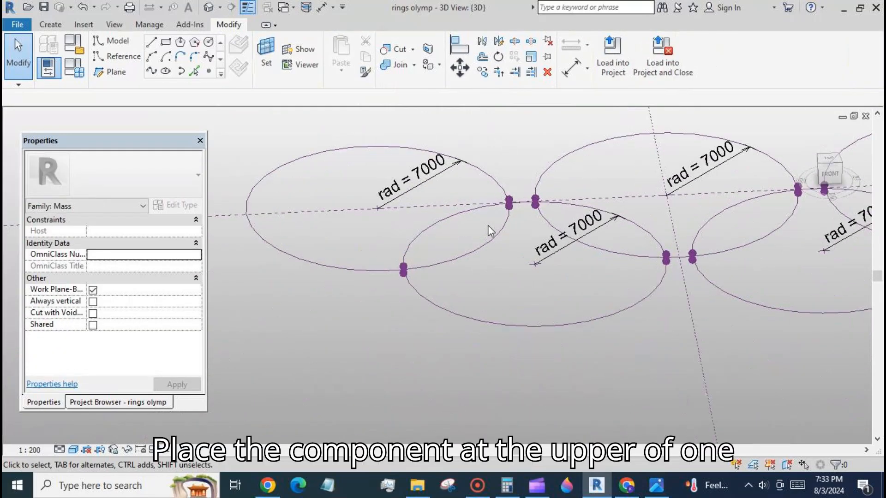
pyautogui.scroll(2, 497, 215)
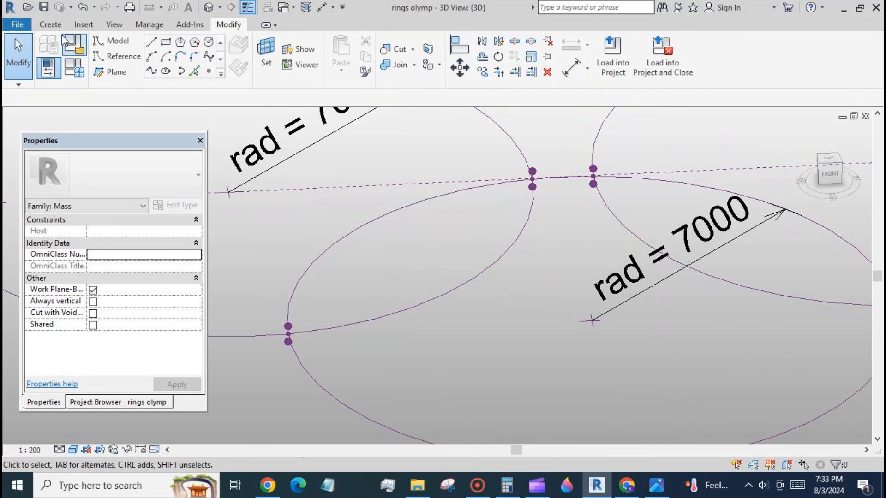
pyautogui.click(51, 25)
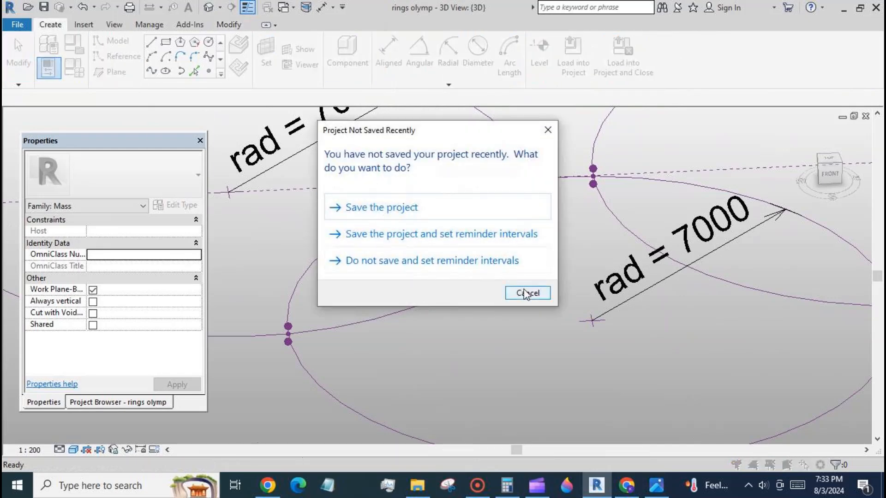
pyautogui.click(526, 293)
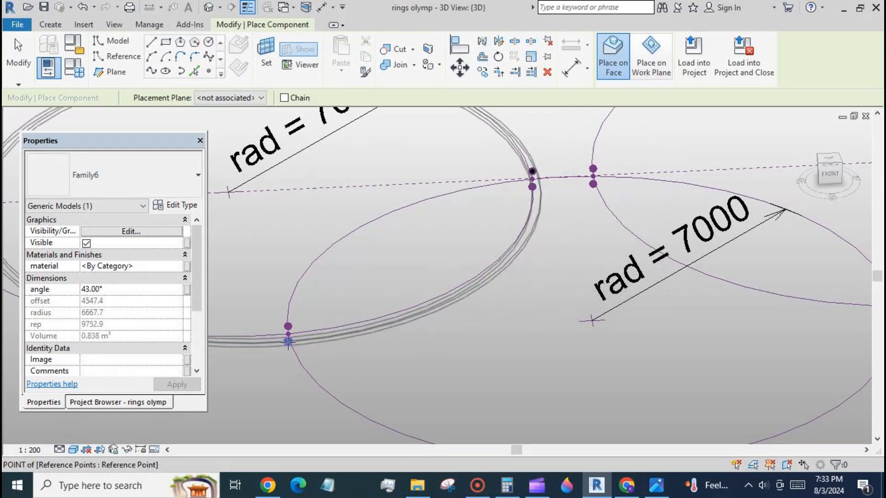
pyautogui.click(402, 343)
pyautogui.scroll(-3, 457, 323)
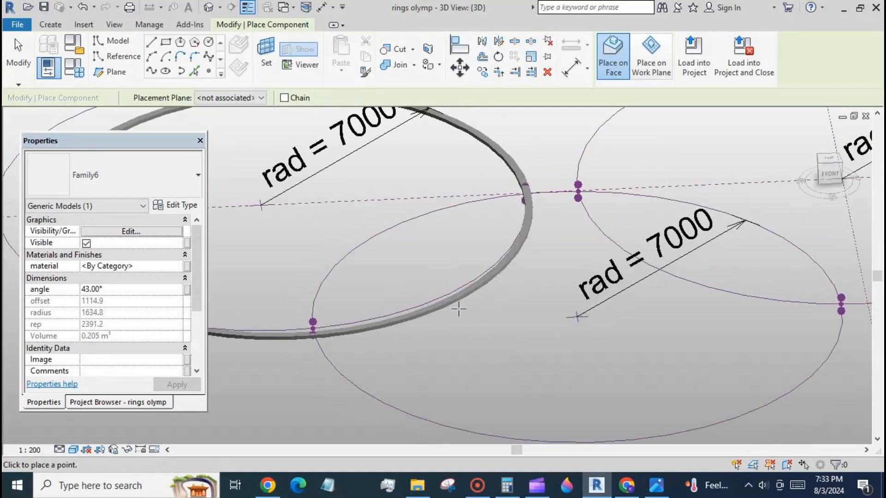
pyautogui.scroll(-2, 455, 329)
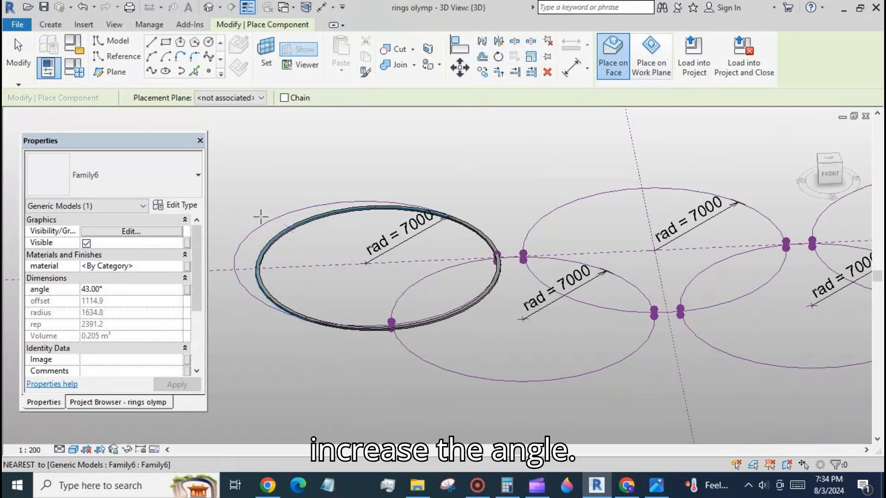
pyautogui.click(25, 66)
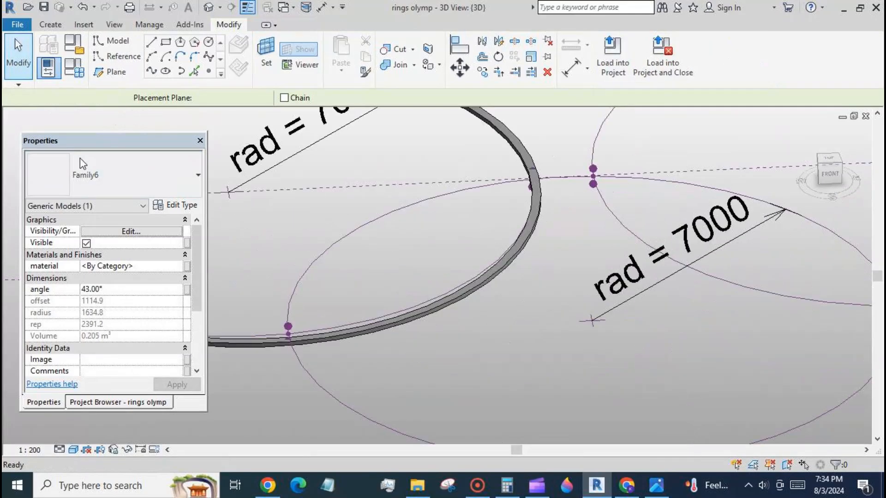
pyautogui.scroll(-5, 507, 314)
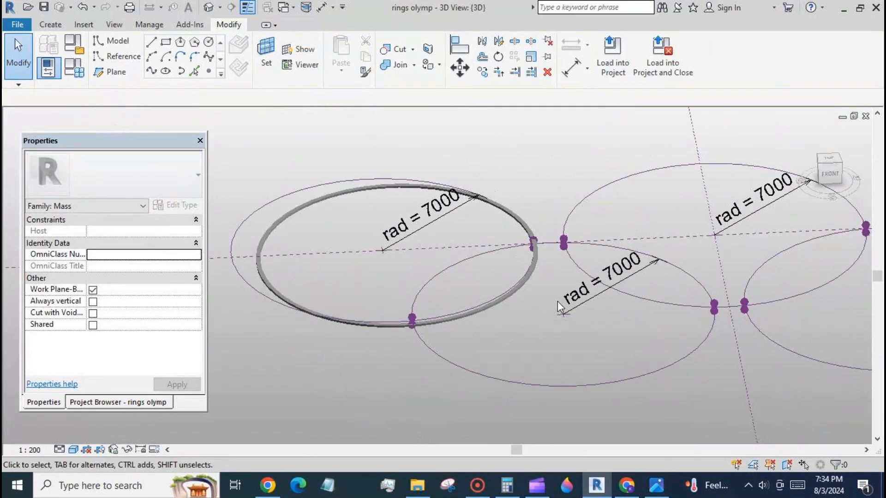
# Set the angle of the ring on the leftmost circle to 46°.
pyautogui.click(336, 306)
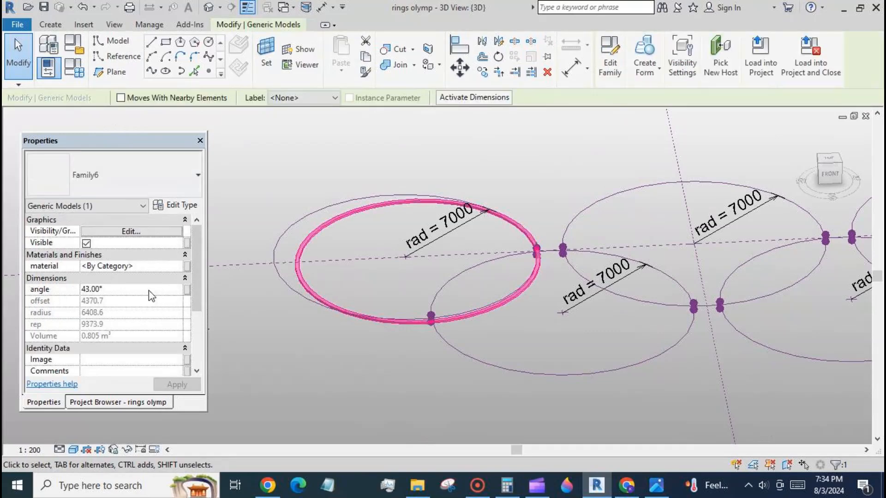
pyautogui.click(134, 289)
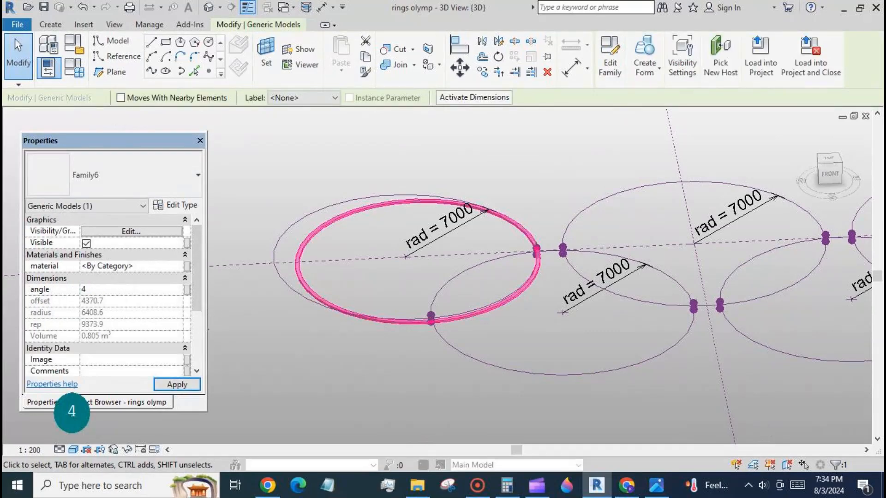
pyautogui.click(177, 383)
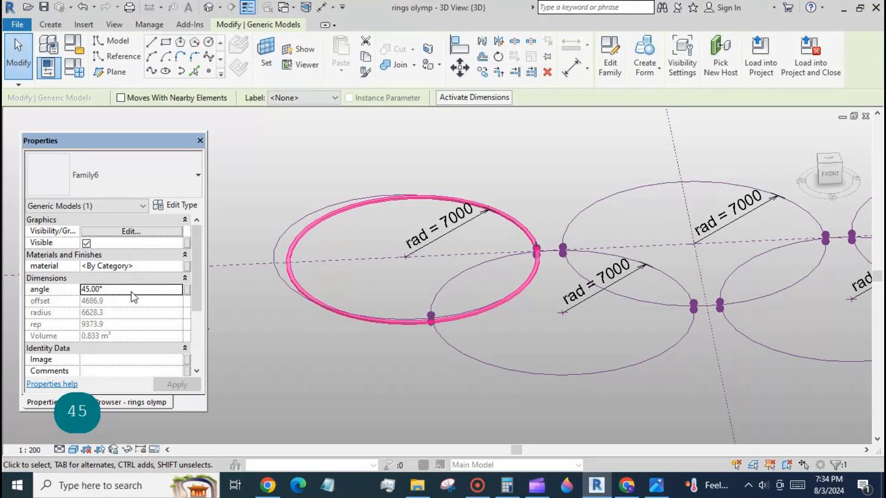
pyautogui.write('46')
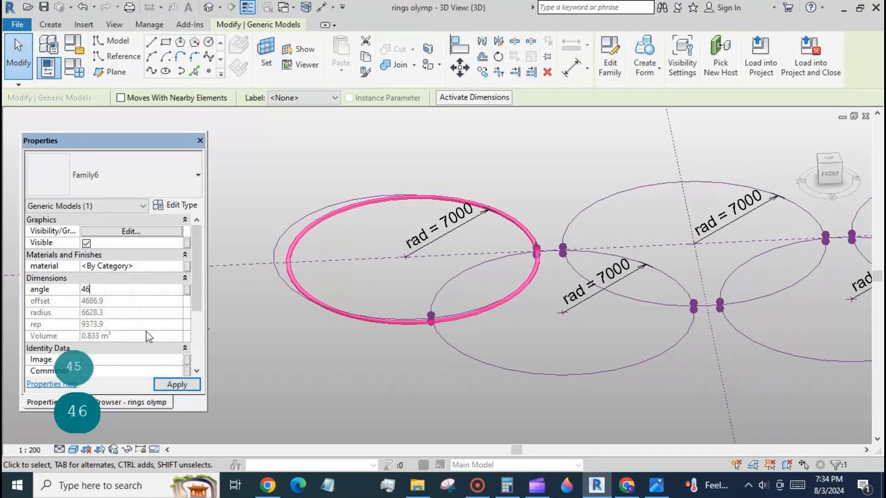
pyautogui.click(177, 384)
pyautogui.click(268, 378)
# Try placing a second ring from the upper crossing's lower point to the lower crossing's upper point, and delete that ring.
pyautogui.scroll(3, 383, 300)
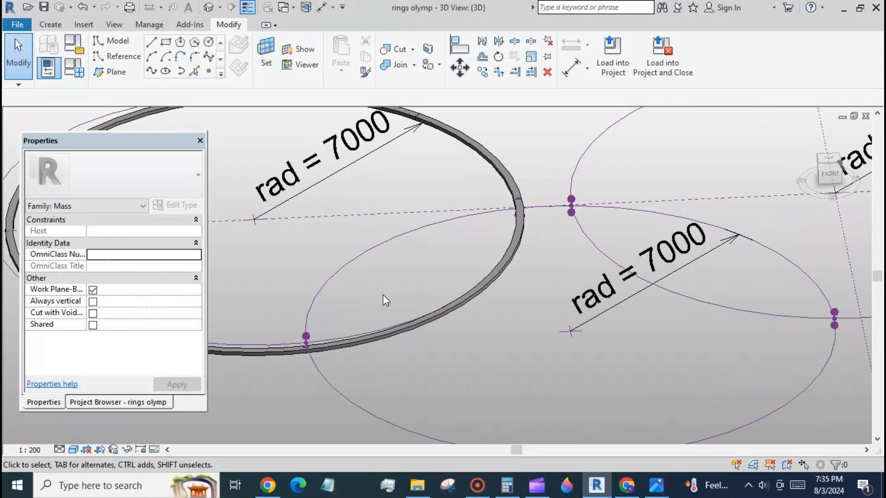
pyautogui.click(50, 24)
pyautogui.click(341, 66)
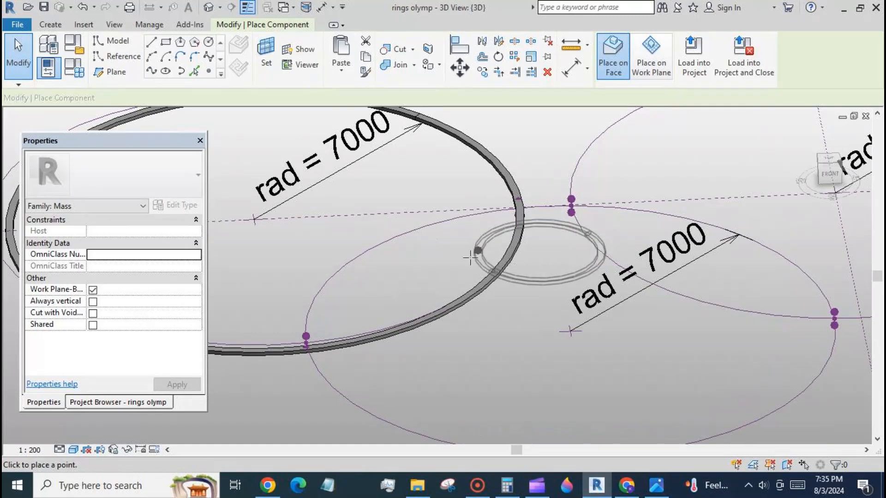
pyautogui.keyDown('shift'); pyautogui.moveTo(438, 298); pyautogui.dragTo(470, 179, button='middle'); pyautogui.keyUp('shift')
pyautogui.scroll(4, 503, 286)
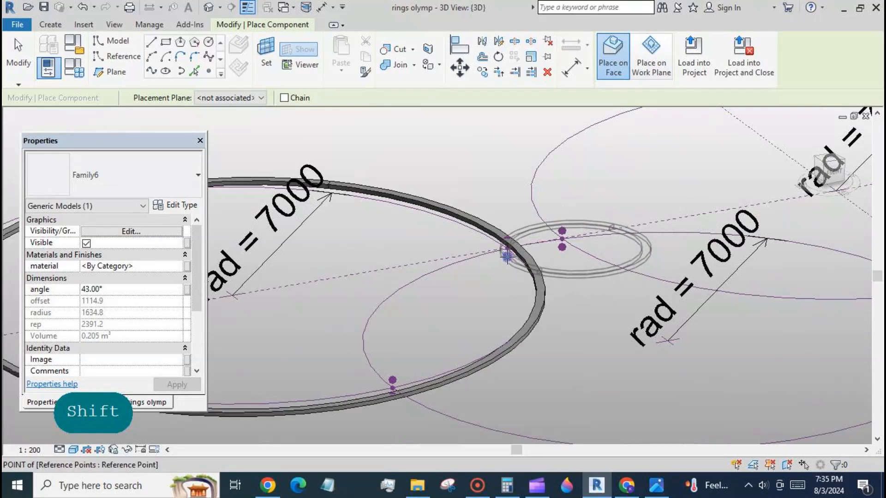
pyautogui.click(393, 380)
pyautogui.press('Escape')
pyautogui.press('Escape')
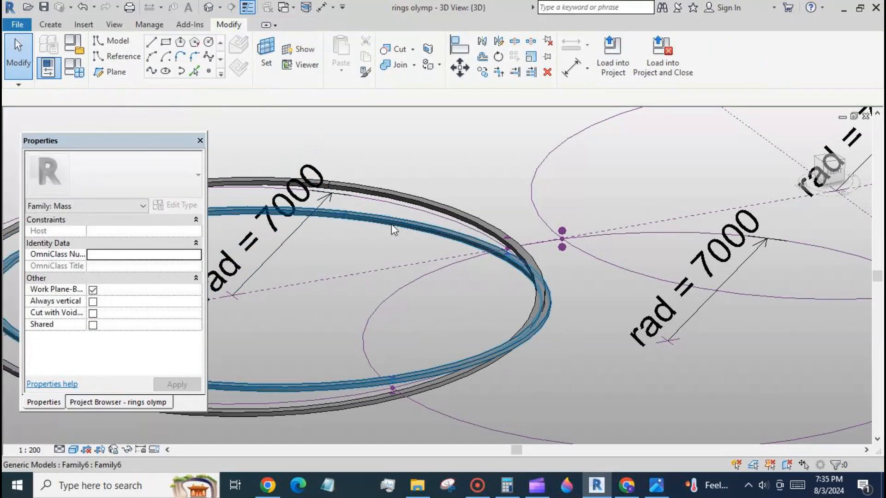
pyautogui.click(392, 223)
pyautogui.click(547, 72)
# Place a ring on the lower left circle, picking the lower crossing's upper point first and the upper crossing's lower point second.
pyautogui.click(50, 25)
pyautogui.click(343, 55)
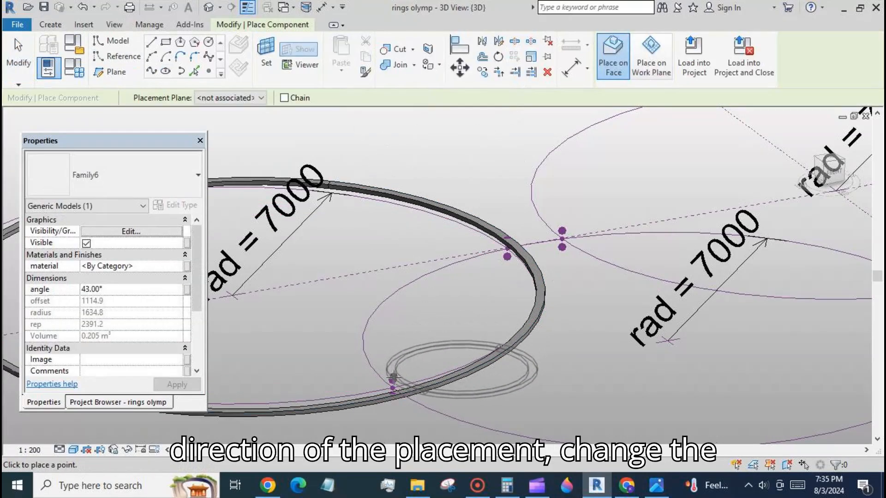
pyautogui.click(392, 379)
pyautogui.click(506, 257)
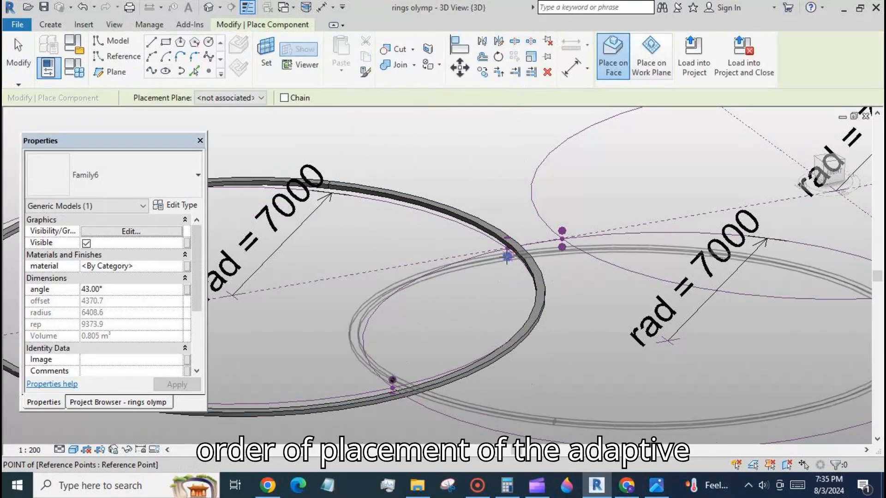
pyautogui.scroll(-5, 478, 277)
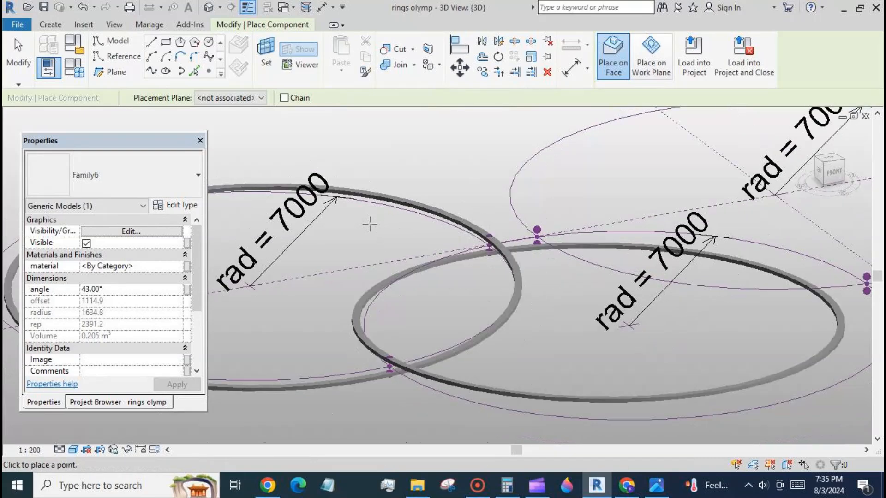
pyautogui.press('Escape')
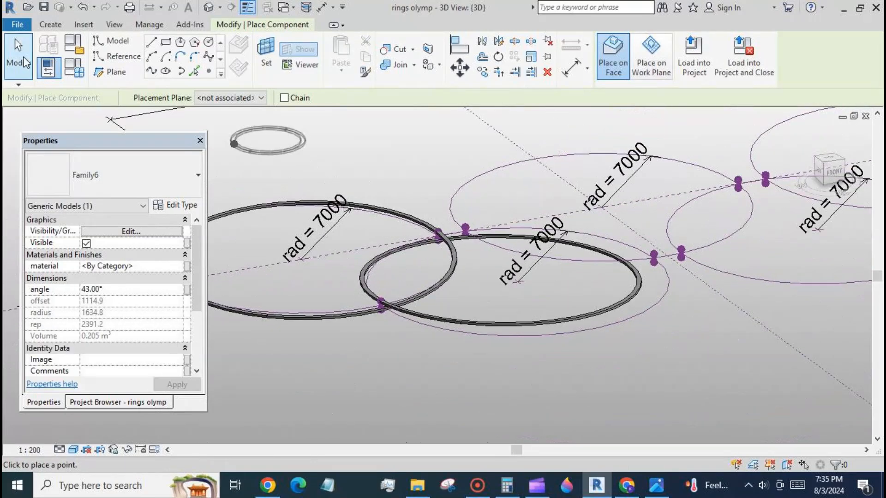
pyautogui.scroll(3, 433, 258)
pyautogui.scroll(-4, 433, 259)
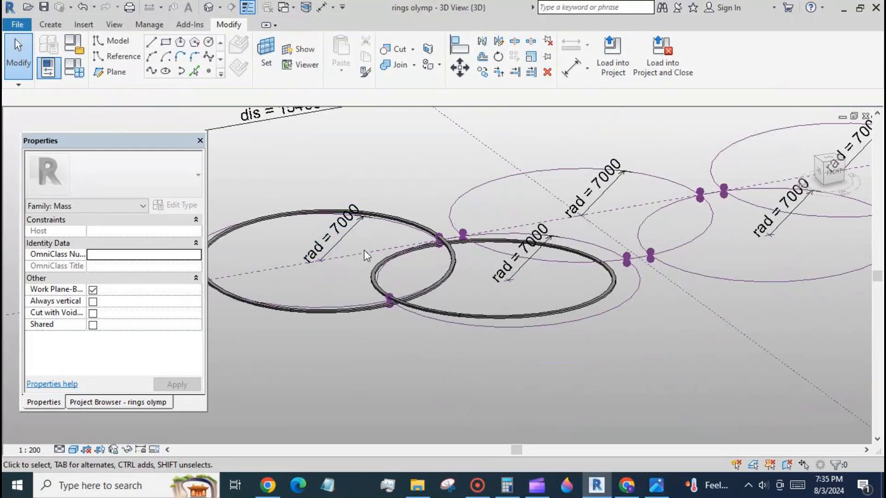
# Set the angle of the ring on the lower left circle to 46°.
pyautogui.click(433, 311)
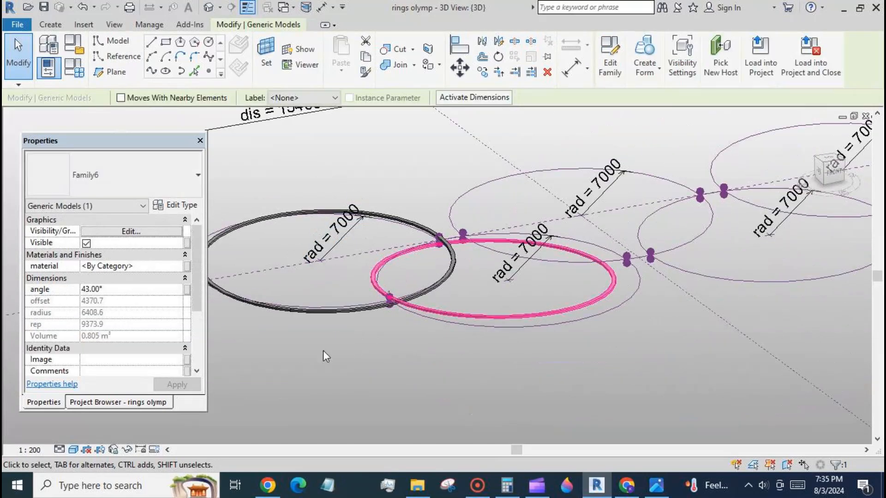
pyautogui.click(124, 289)
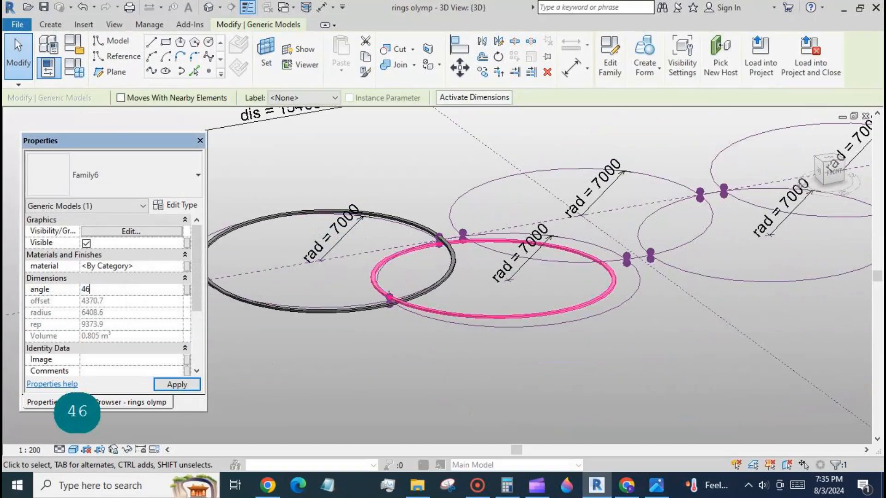
pyautogui.click(178, 385)
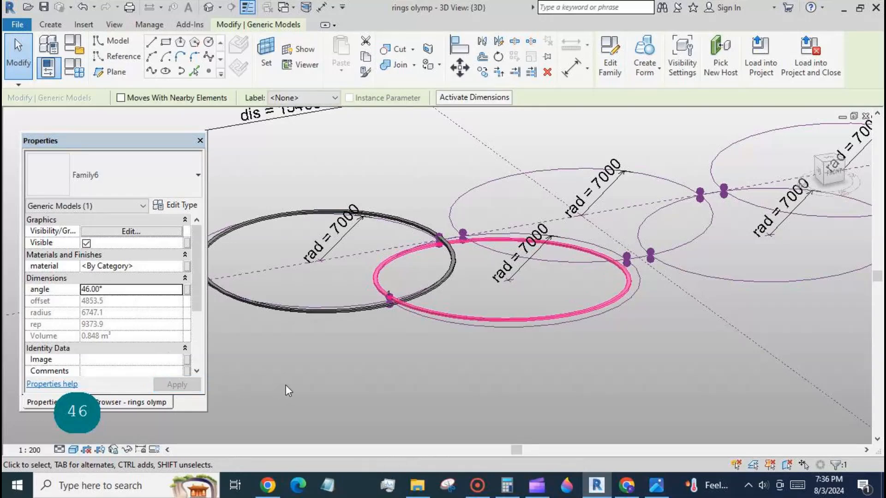
pyautogui.click(286, 385)
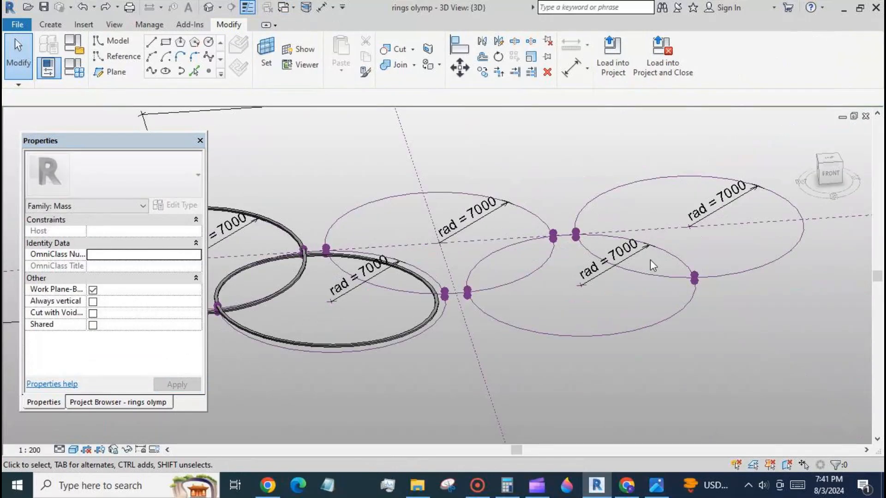
# Associate the offset of the upper point at the upper middle circle's left crossing with a new type parameter named up2.
pyautogui.scroll(5, 317, 272)
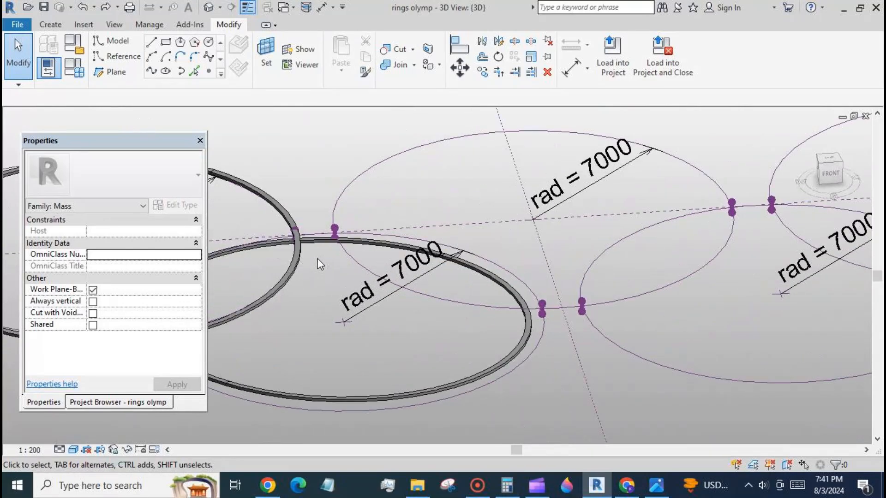
pyautogui.click(418, 392)
pyautogui.click(355, 362)
pyautogui.scroll(-2, 383, 349)
pyautogui.scroll(3, 347, 269)
pyautogui.scroll(4, 347, 269)
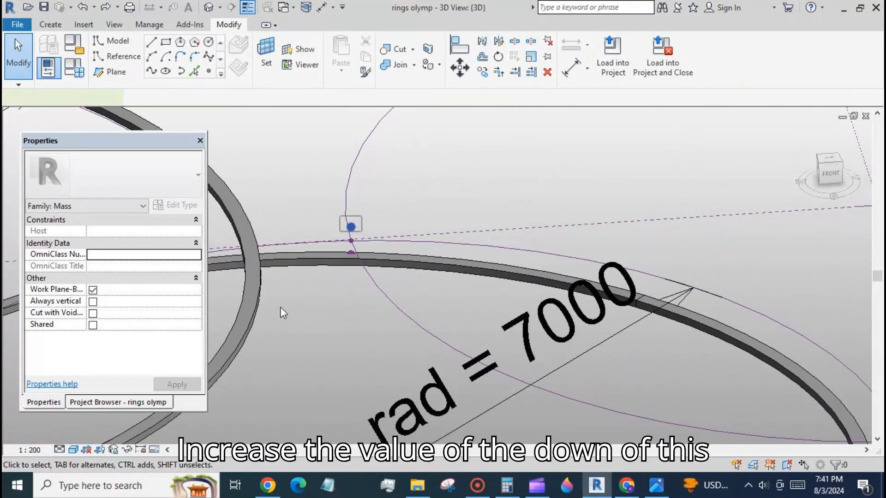
pyautogui.click(350, 227)
pyautogui.click(194, 360)
pyautogui.click(134, 371)
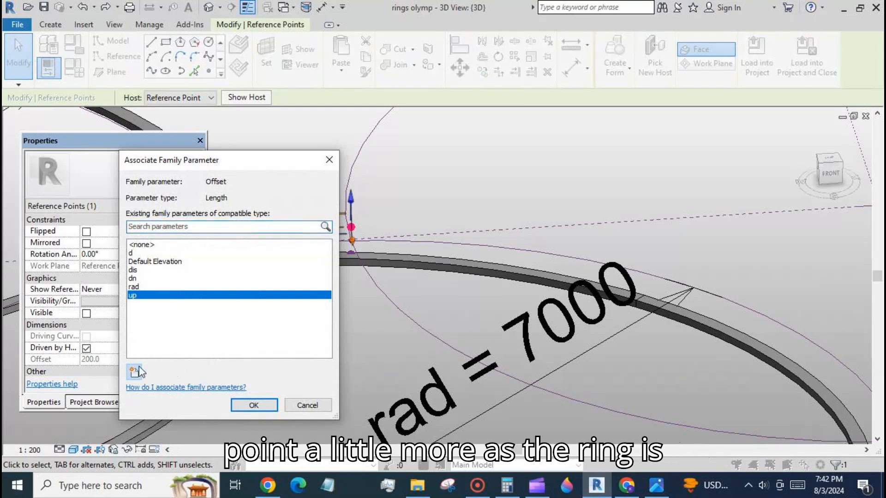
pyautogui.write('2')
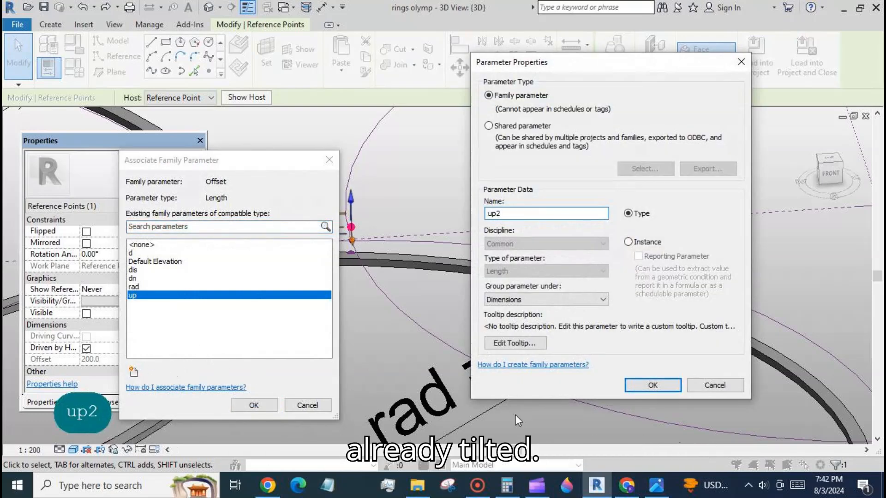
pyautogui.click(652, 385)
pyautogui.click(254, 405)
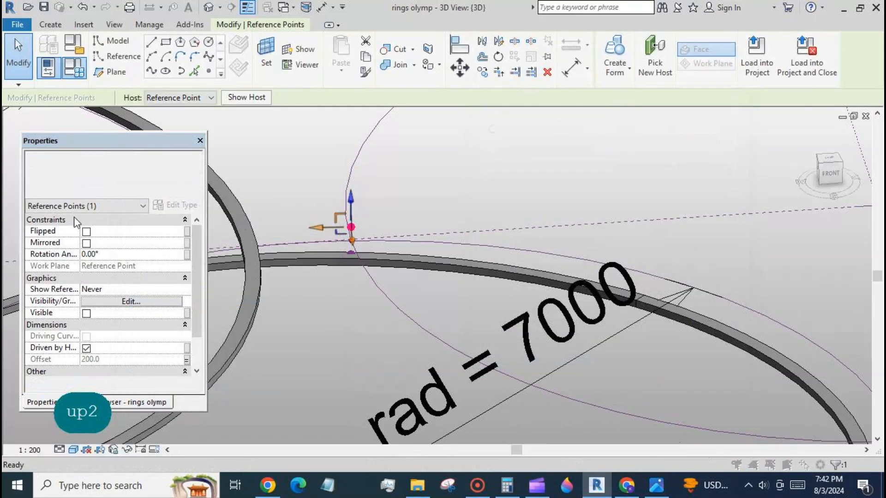
# Set the family parameter up2 to 300 and give it the formula up * 1.5.
pyautogui.click(49, 68)
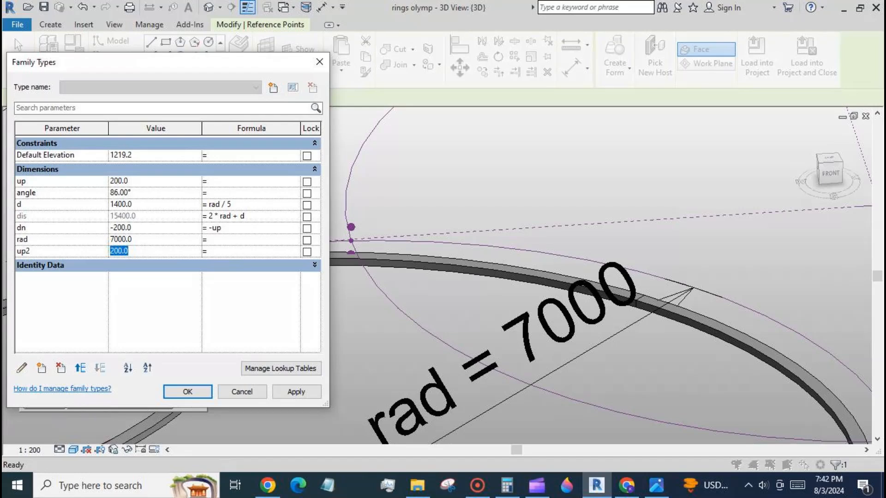
pyautogui.click(291, 391)
pyautogui.write('u')
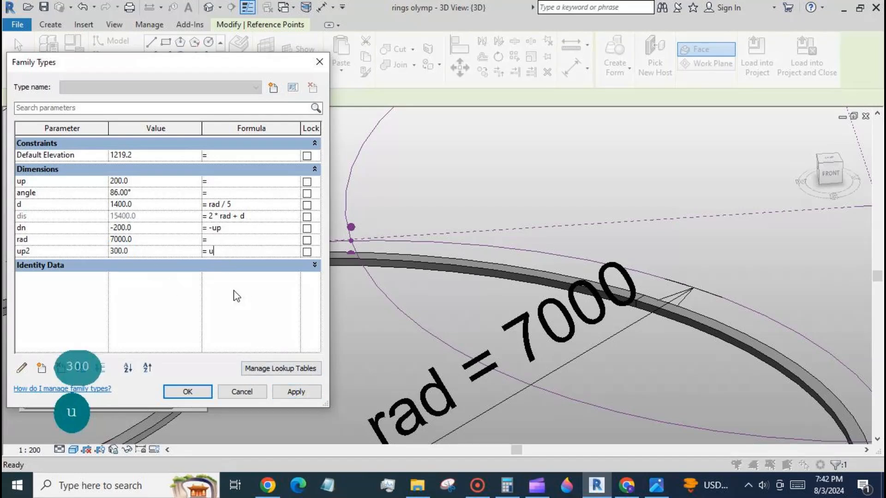
pyautogui.write('p *')
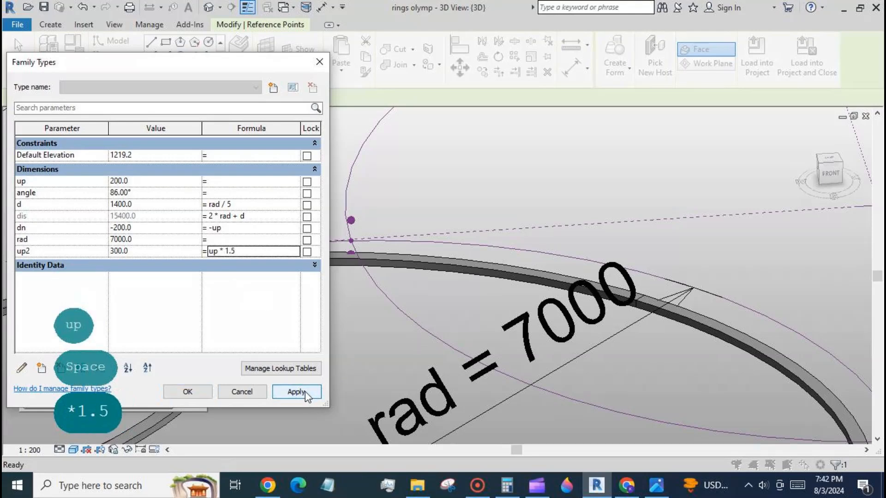
pyautogui.click(187, 391)
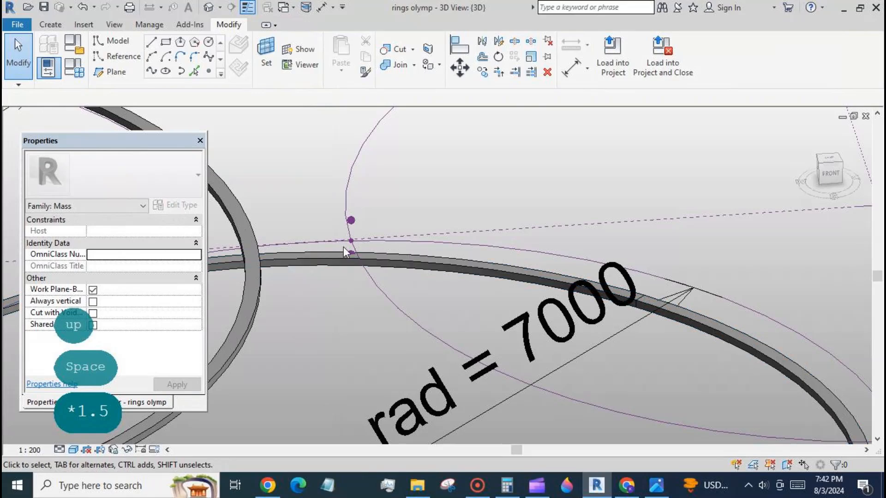
# Associate the offset of the lower point at the upper middle circle's left crossing with a new type parameter named dn2.
pyautogui.click(353, 257)
pyautogui.click(187, 361)
pyautogui.click(133, 372)
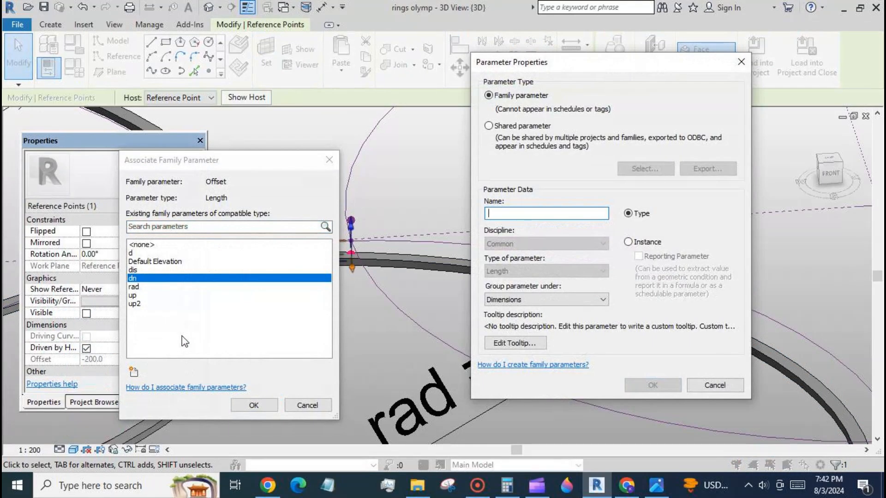
pyautogui.write('dn2')
pyautogui.click(645, 390)
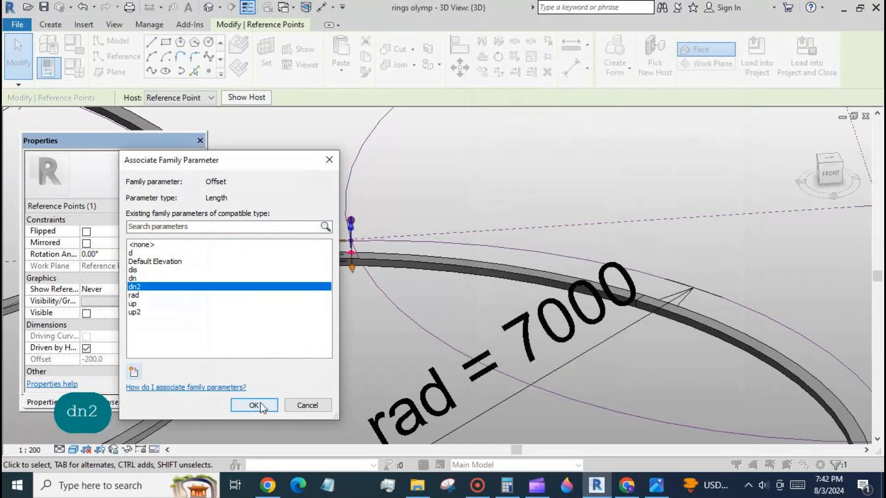
pyautogui.click(254, 405)
# Give the family parameter dn2 the formula -up2.
pyautogui.click(73, 69)
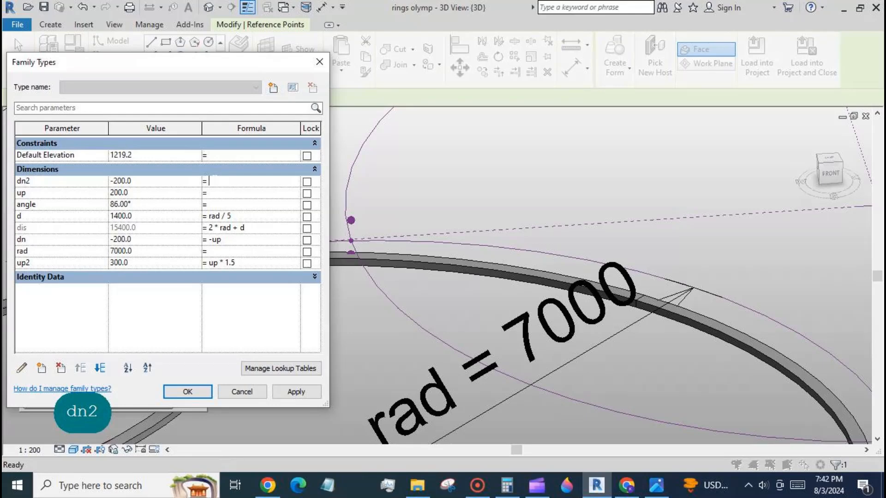
pyautogui.write('u')
pyautogui.click(289, 393)
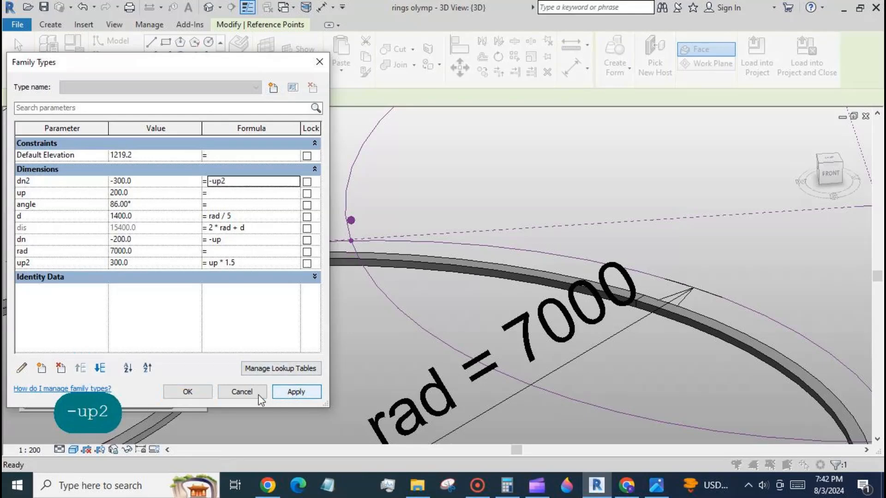
pyautogui.click(187, 391)
pyautogui.click(272, 187)
pyautogui.scroll(-4, 272, 187)
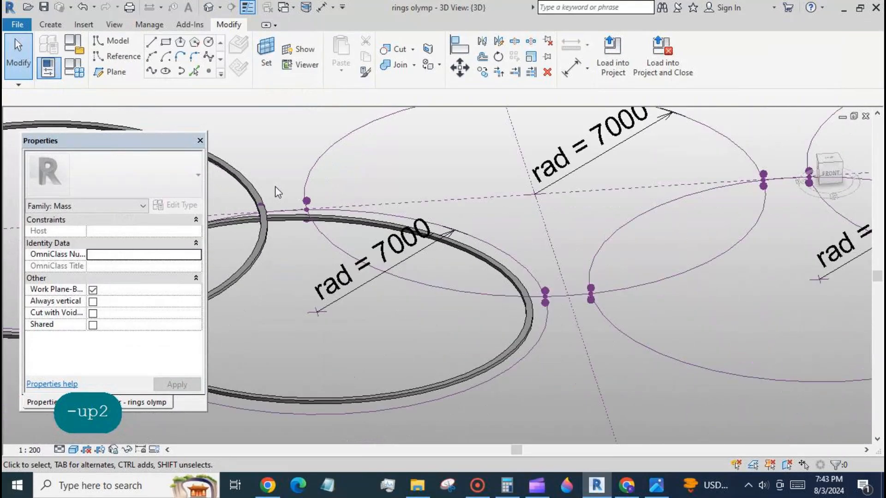
pyautogui.click(51, 26)
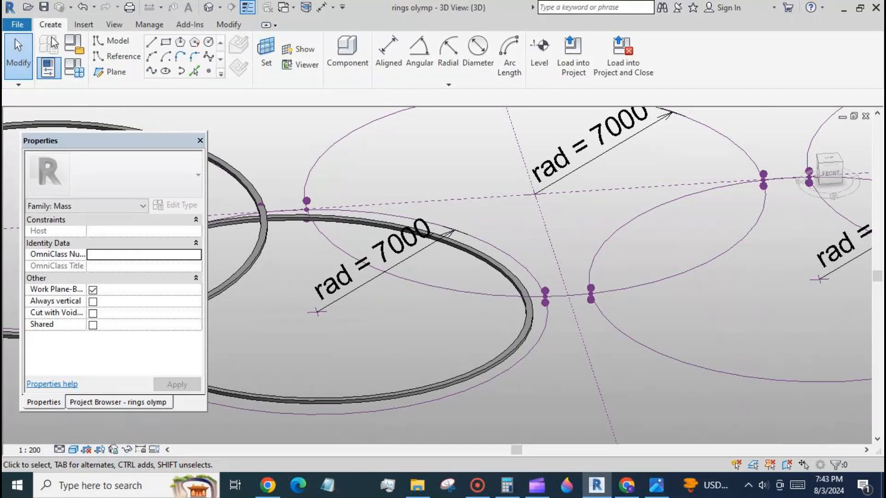
pyautogui.click(346, 53)
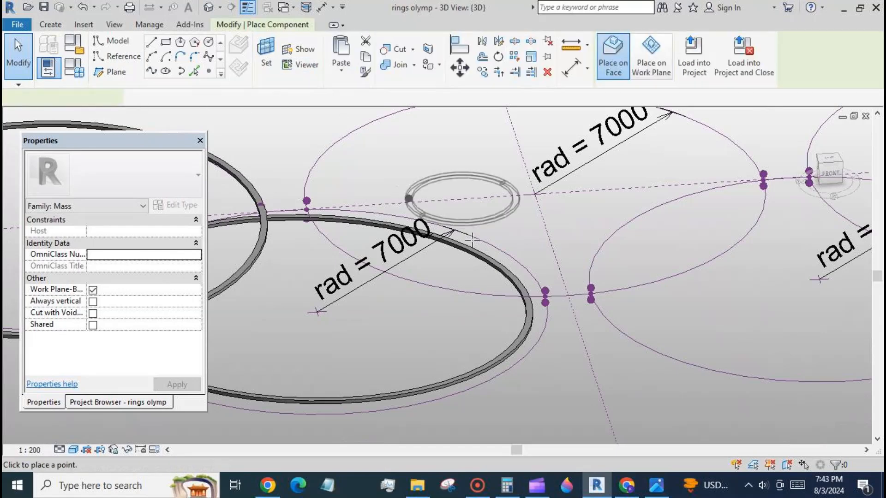
pyautogui.click(544, 291)
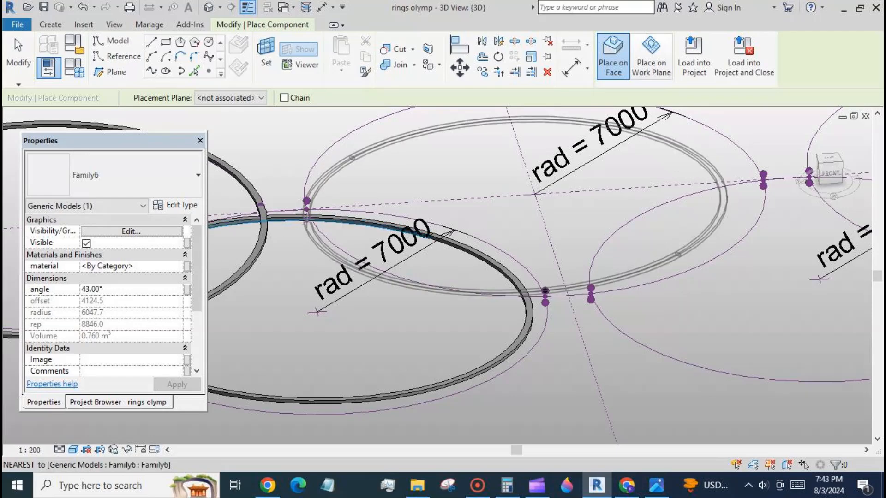
pyautogui.press('Escape')
pyautogui.press('Escape')
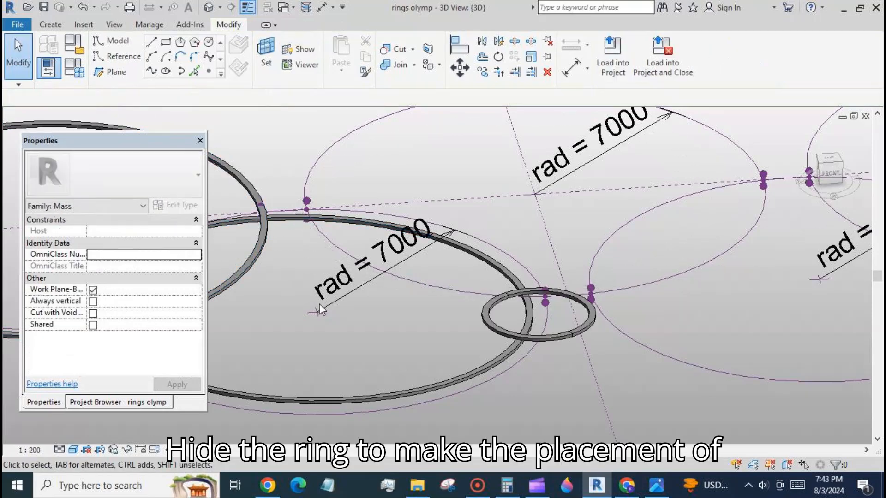
pyautogui.click(558, 339)
pyautogui.press('e')
pyautogui.press('h')
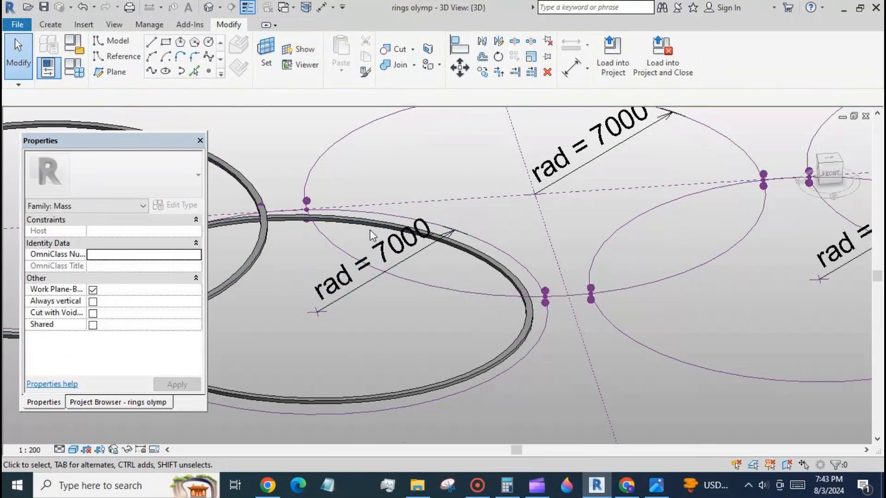
# Temporarily hide the ring on the lower left circle in the 3D view.
pyautogui.click(368, 232)
pyautogui.click(128, 450)
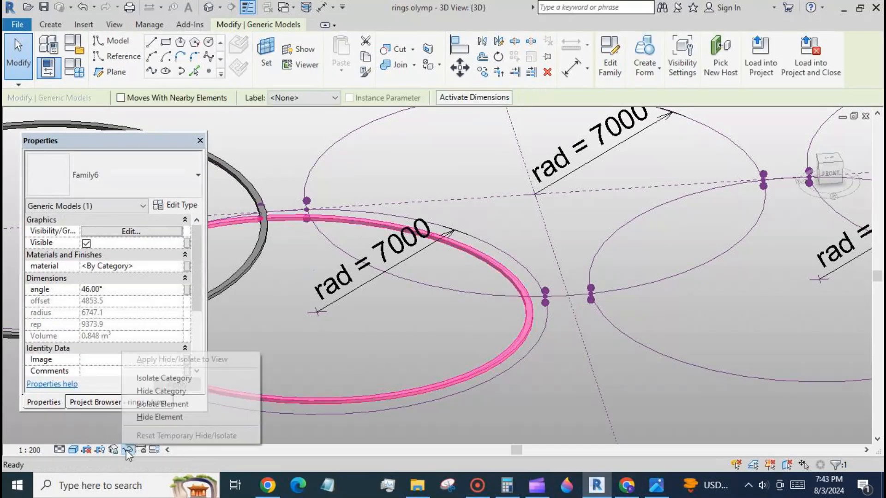
pyautogui.click(143, 418)
# Place a ring on the upper middle circle, picking the bottom left crossing's upper point first and the left crossing's lower point second.
pyautogui.click(50, 24)
pyautogui.click(347, 57)
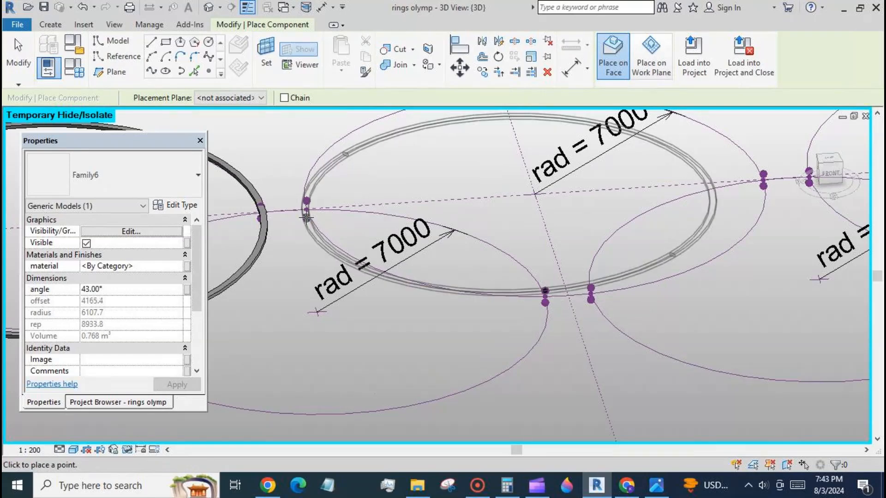
pyautogui.click(328, 253)
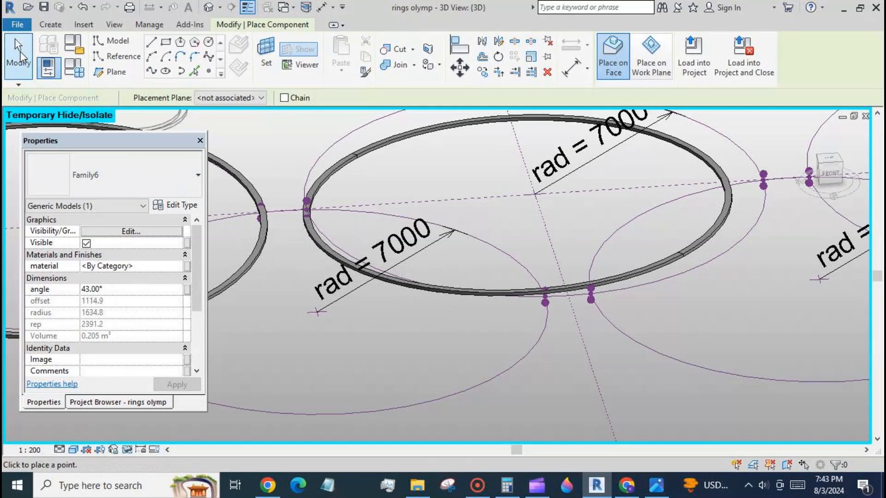
pyautogui.click(19, 56)
# Set the angle of the ring on the upper middle circle to 46°.
pyautogui.scroll(-2, 339, 308)
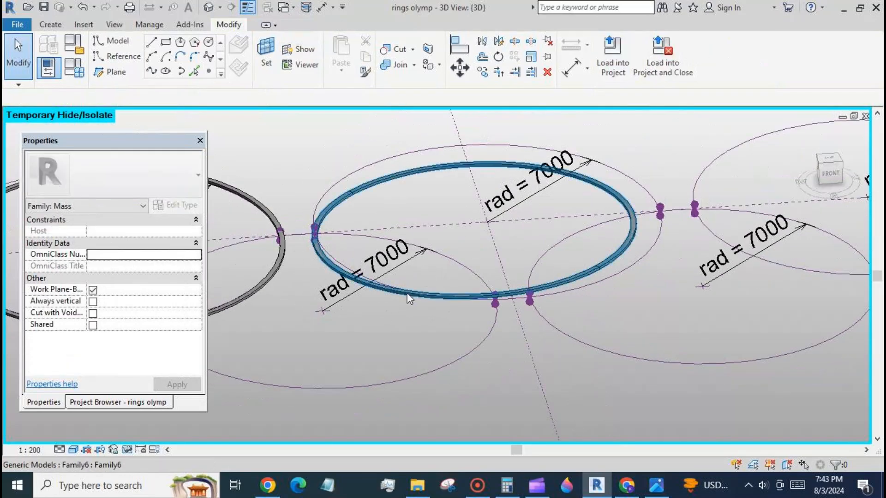
pyautogui.click(409, 299)
pyautogui.click(106, 289)
pyautogui.write('46')
pyautogui.click(177, 385)
pyautogui.click(334, 375)
# Reset the temporary hide to restore the lower left ring, and check the Olympic rings reference image for the overlaps.
pyautogui.scroll(-2, 292, 337)
pyautogui.click(134, 446)
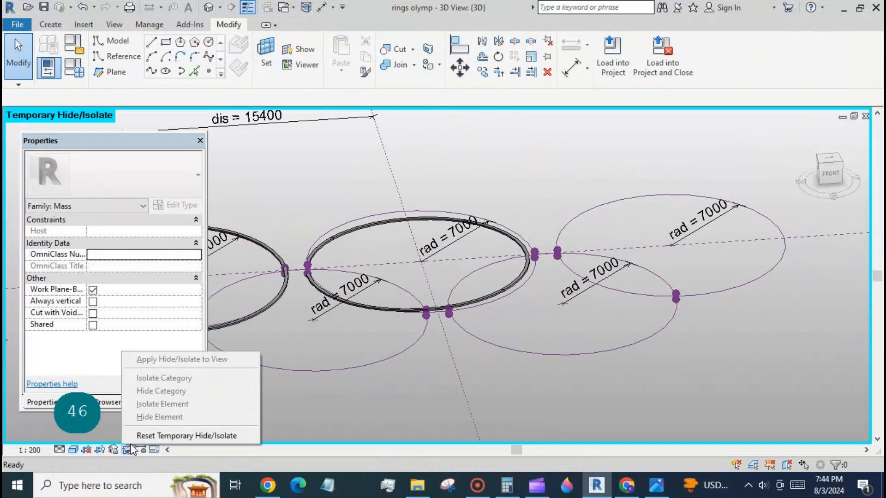
pyautogui.click(187, 433)
pyautogui.scroll(2, 543, 312)
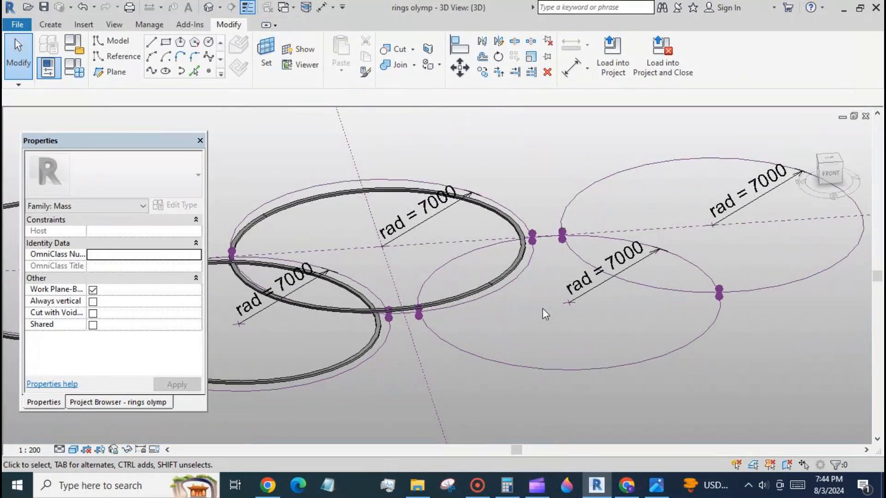
pyautogui.click(664, 408)
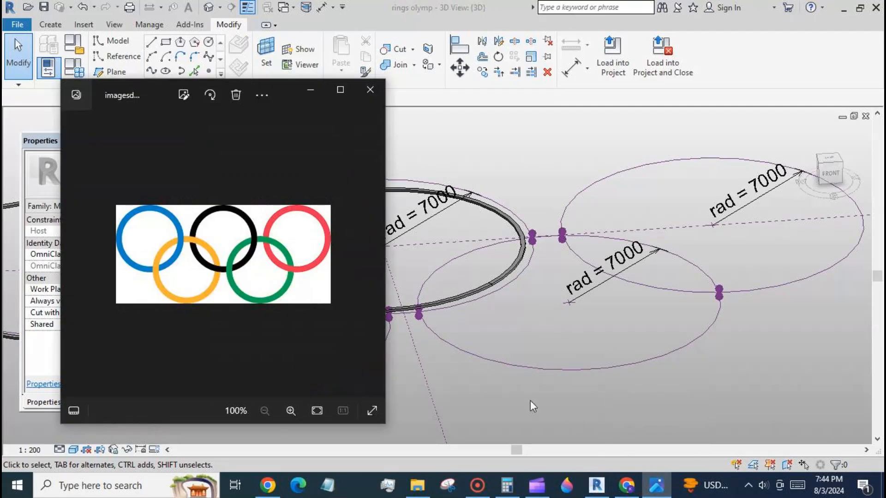
pyautogui.click(478, 378)
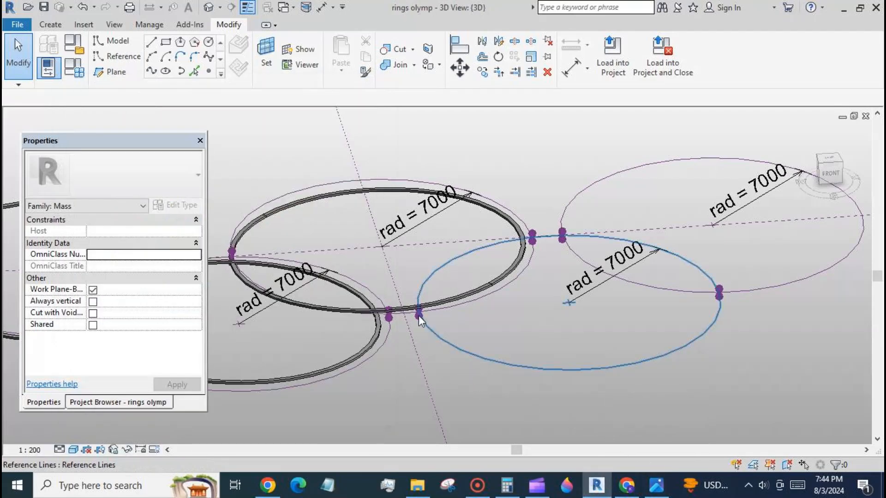
# Associate the offset of the upper point at the lower right circle's left crossing with the existing parameter up2.
pyautogui.scroll(3, 419, 314)
pyautogui.scroll(2, 418, 316)
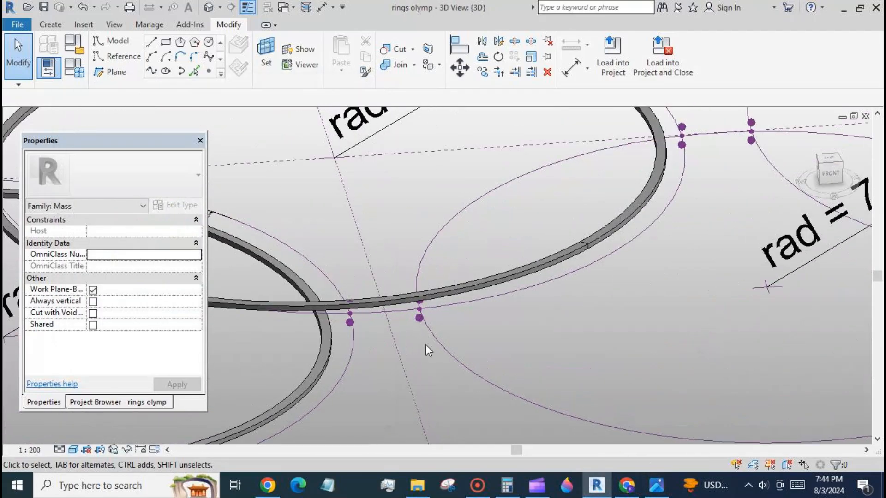
pyautogui.click(420, 302)
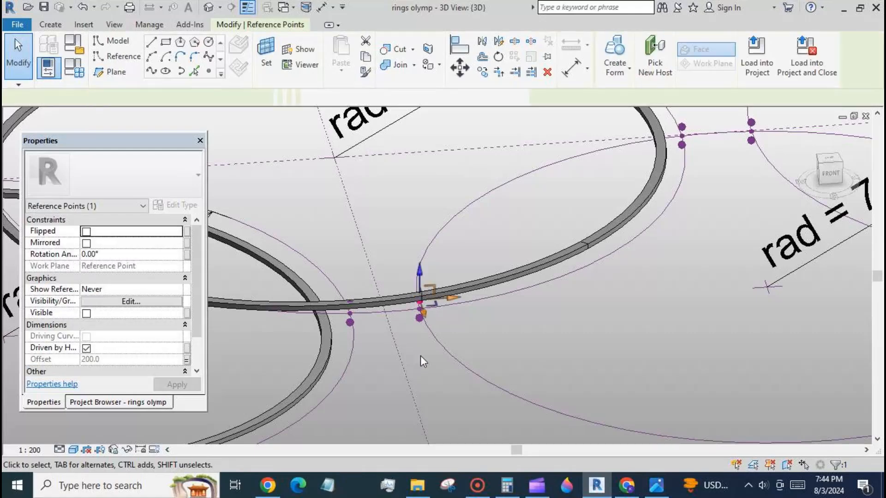
pyautogui.click(186, 360)
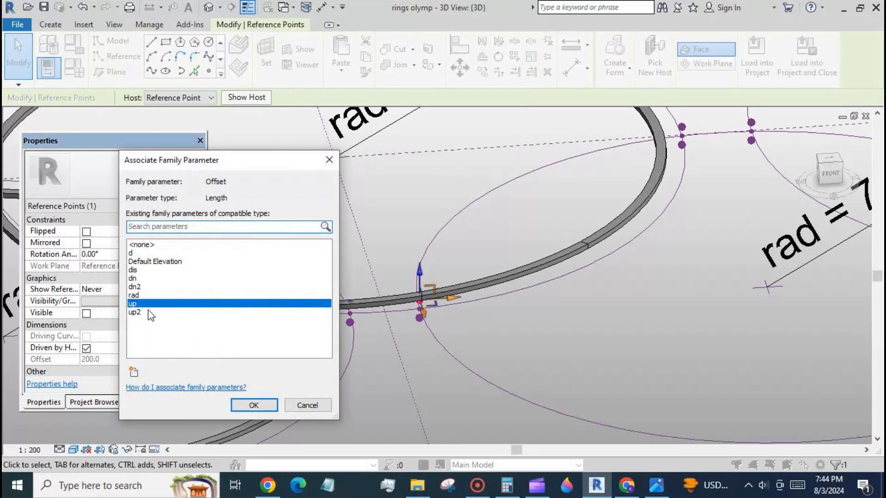
pyautogui.click(152, 311)
pyautogui.click(249, 405)
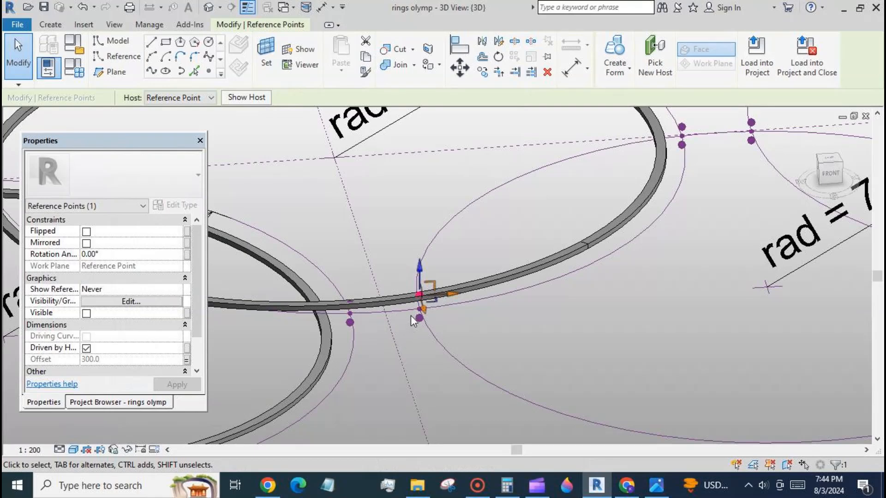
pyautogui.press('Escape')
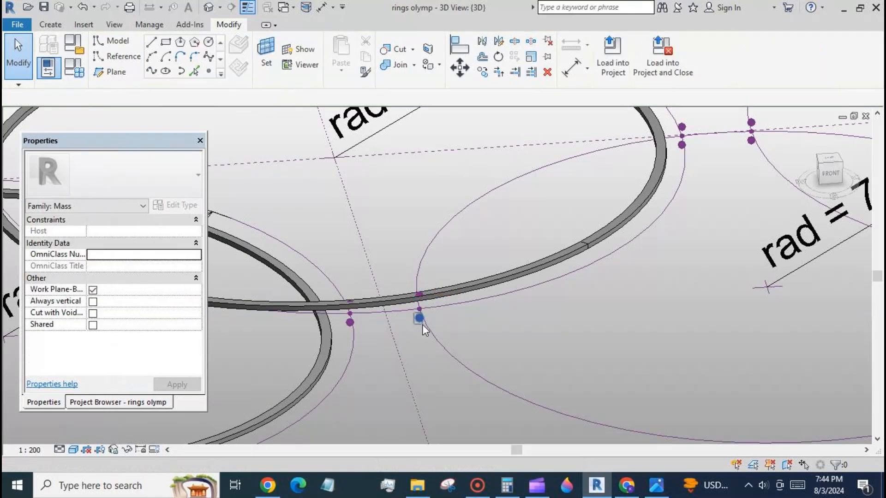
# Associate the offset of the lower point at the lower right circle's left crossing with the existing parameter dn2.
pyautogui.click(422, 324)
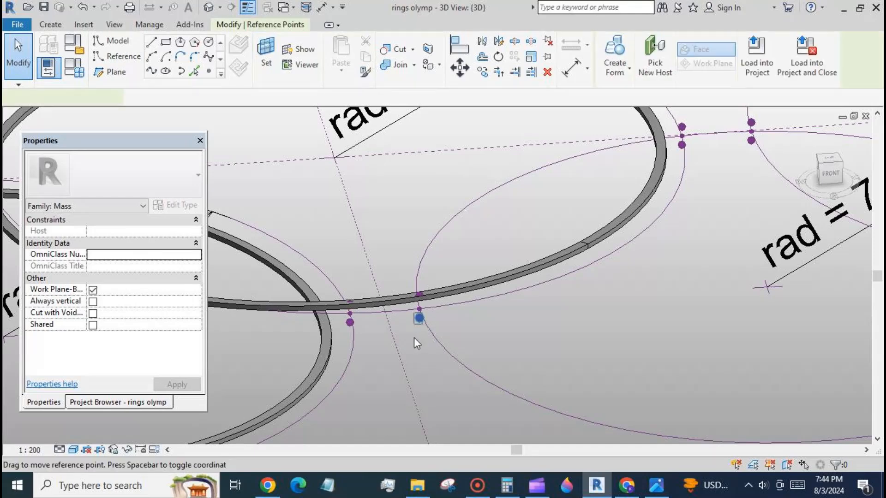
pyautogui.click(191, 359)
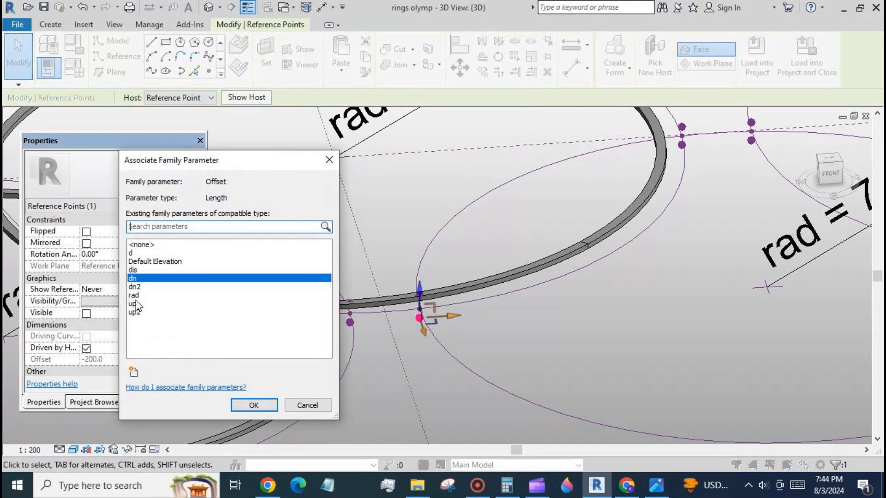
pyautogui.click(135, 287)
pyautogui.click(247, 405)
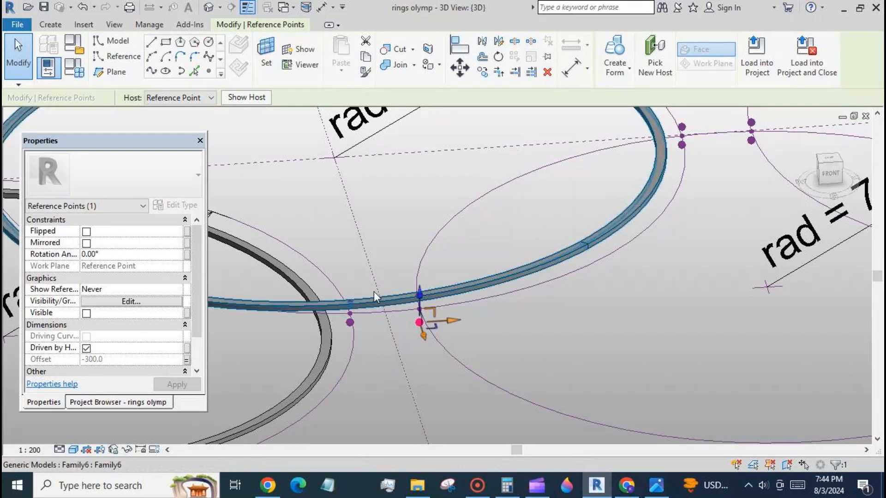
pyautogui.scroll(-2, 383, 226)
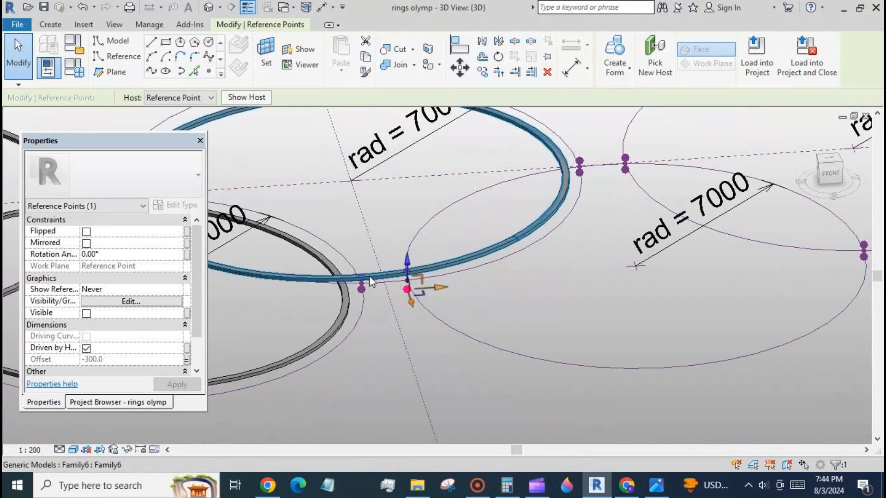
pyautogui.click(389, 323)
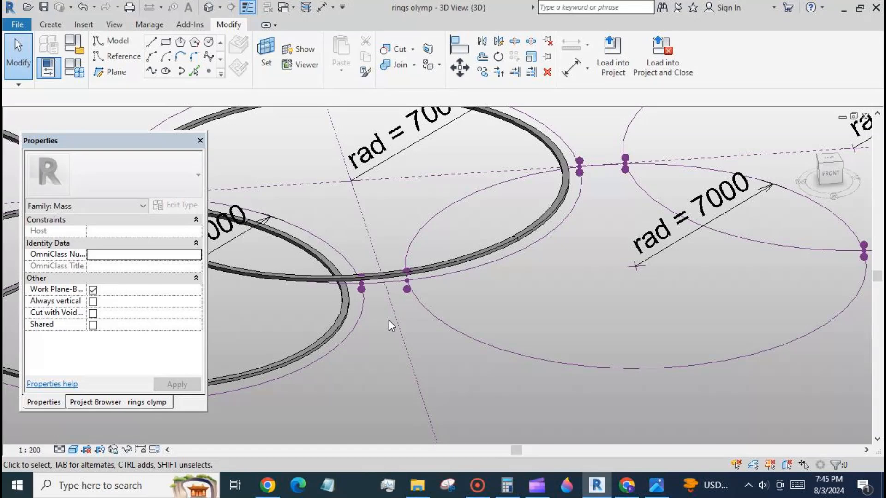
# Associate the offset of the upper point at the lower right circle's left crossing with a new type parameter named up3.
pyautogui.scroll(-2, 506, 324)
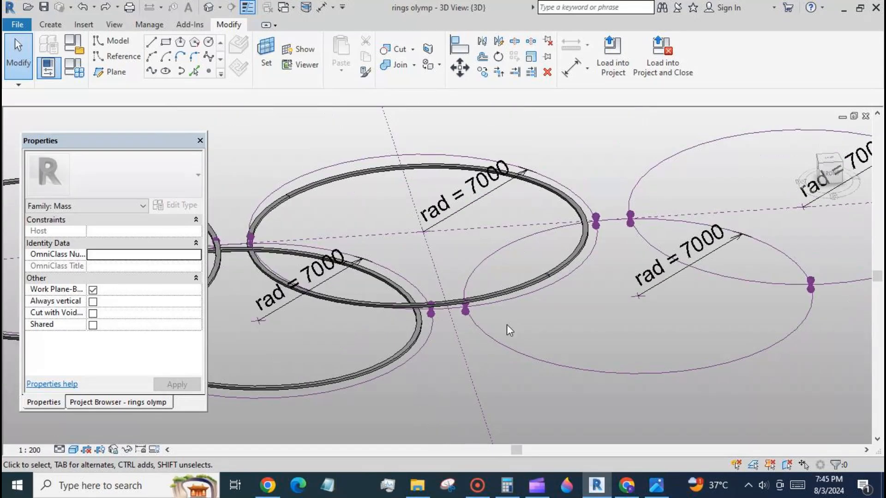
pyautogui.scroll(3, 473, 305)
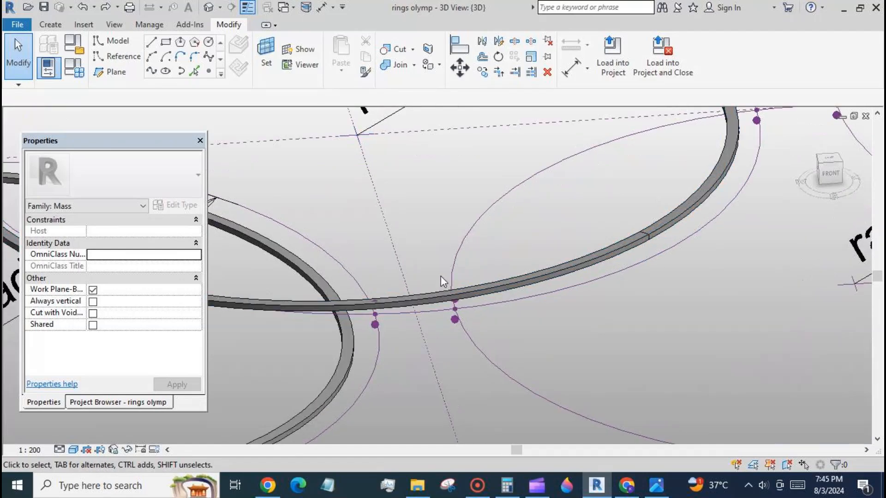
pyautogui.click(455, 302)
pyautogui.click(197, 359)
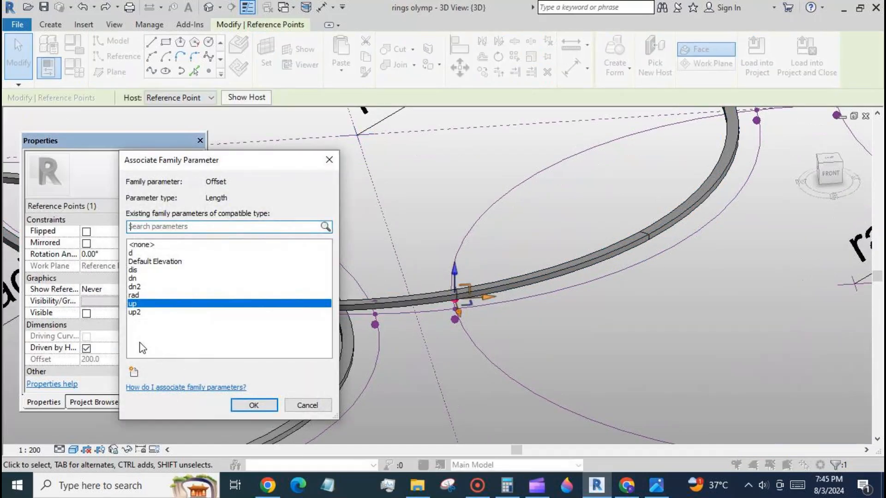
pyautogui.click(134, 371)
pyautogui.write('up3')
pyautogui.click(652, 385)
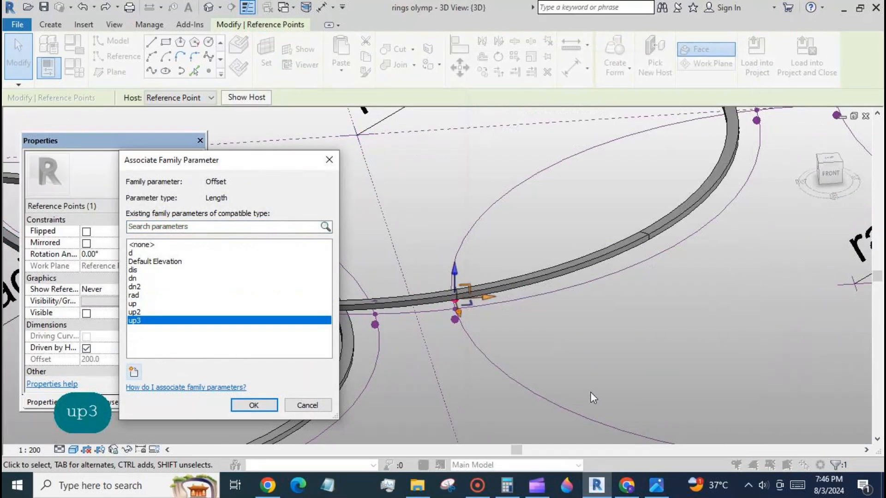
pyautogui.click(254, 405)
# Give the family parameter up3 the formula up * 3 and apply it.
pyautogui.click(74, 68)
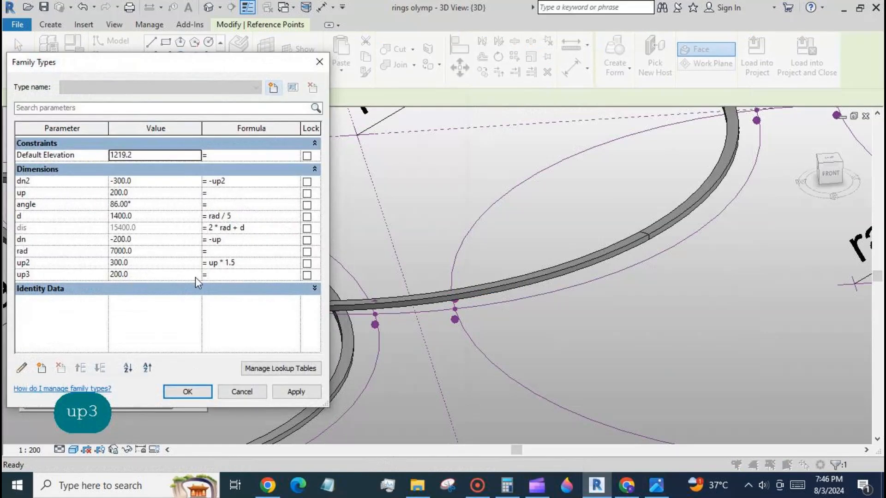
pyautogui.write('up * ')
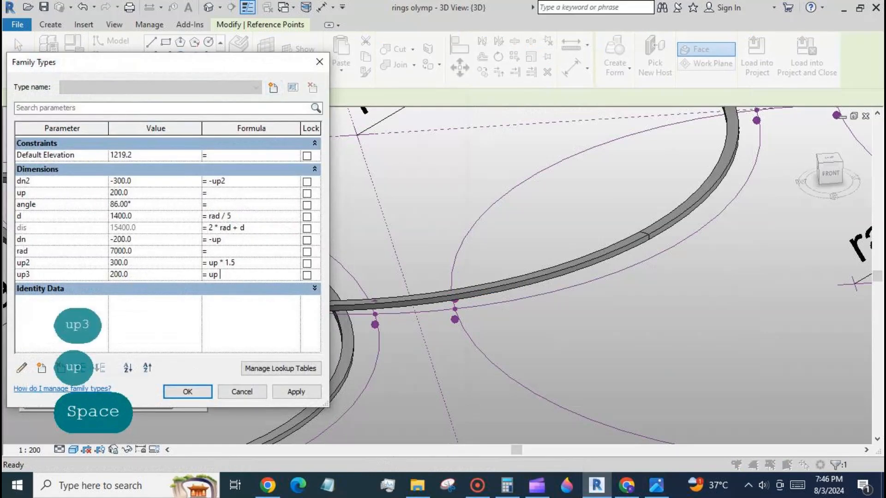
pyautogui.write('3')
pyautogui.click(289, 394)
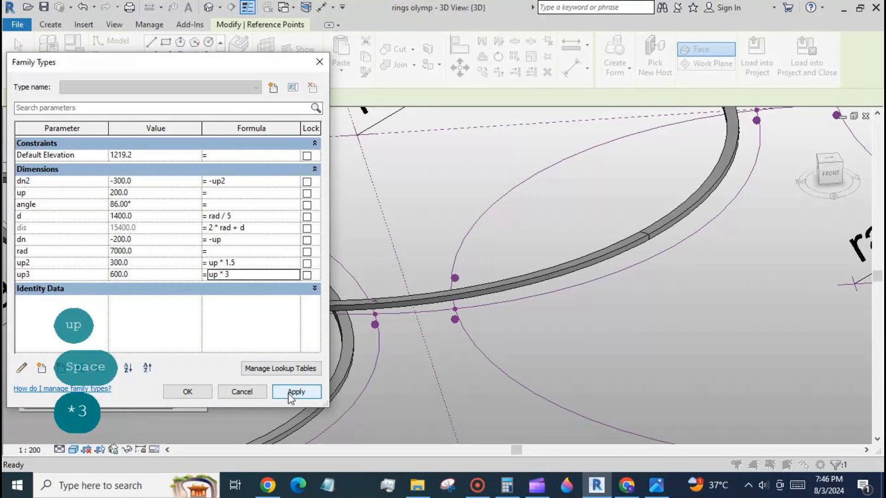
# Apply the family types and place a Family6 ring from the upper point at the lower right circle's left crossing to the lower point at its top crossing.
pyautogui.click(293, 390)
pyautogui.click(189, 391)
pyautogui.scroll(-3, 361, 238)
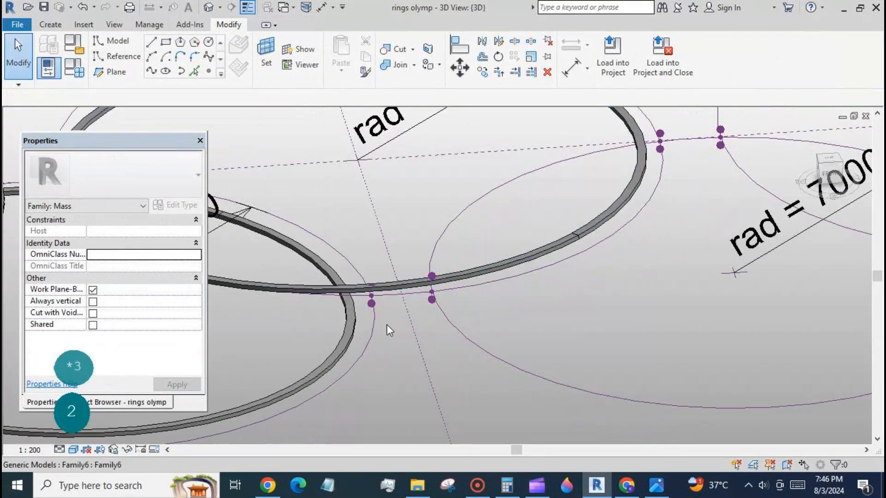
pyautogui.click(50, 24)
pyautogui.click(346, 51)
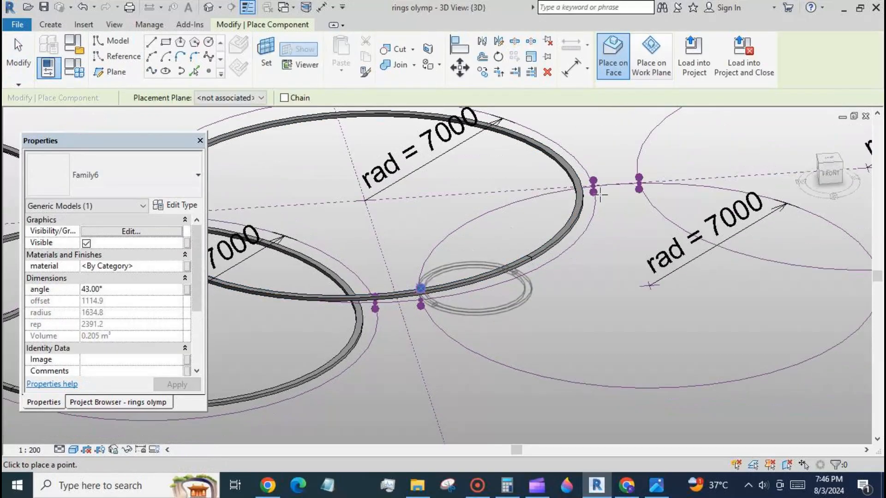
pyautogui.click(420, 288)
pyautogui.click(593, 191)
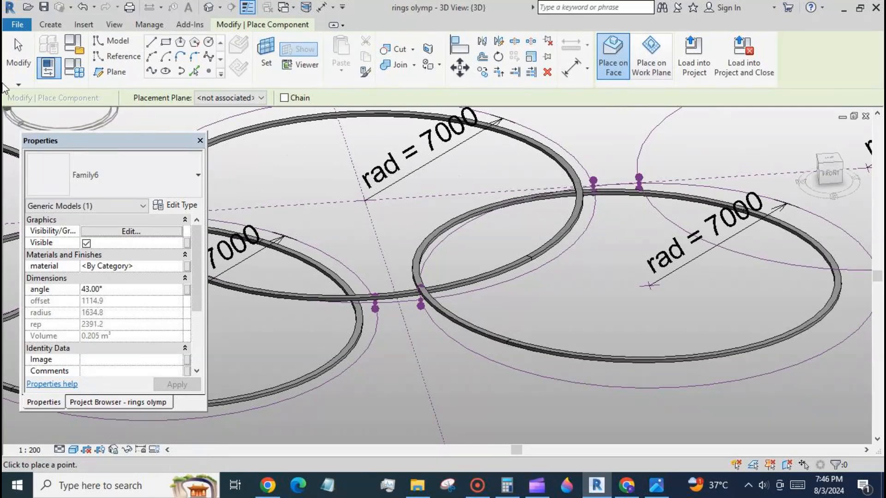
pyautogui.press('Escape')
# Set the lower right ring's angle to 46 degrees and apply it.
pyautogui.click(530, 352)
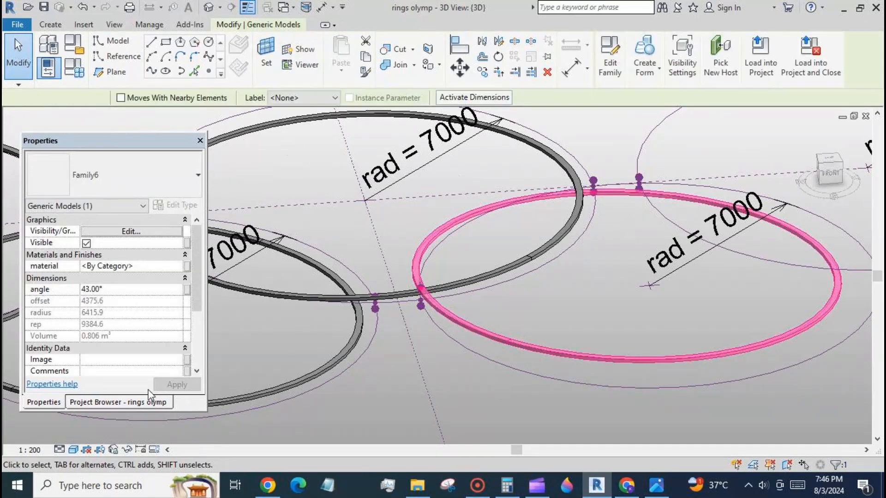
pyautogui.click(112, 289)
pyautogui.write('46')
pyautogui.click(177, 384)
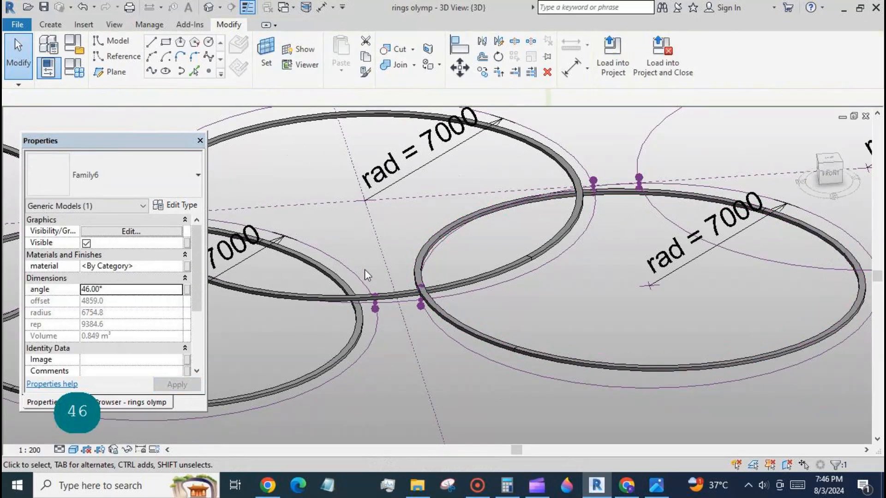
pyautogui.scroll(-3, 353, 220)
pyautogui.click(353, 220)
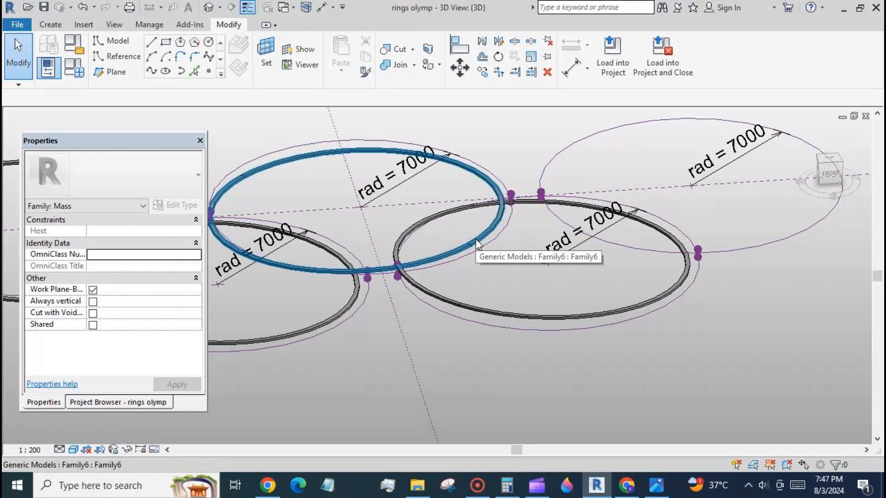
# Try to place a Family6 ring for the upper right circle from its left crossing's upper point to the lower point at its bottom crossing.
pyautogui.click(50, 24)
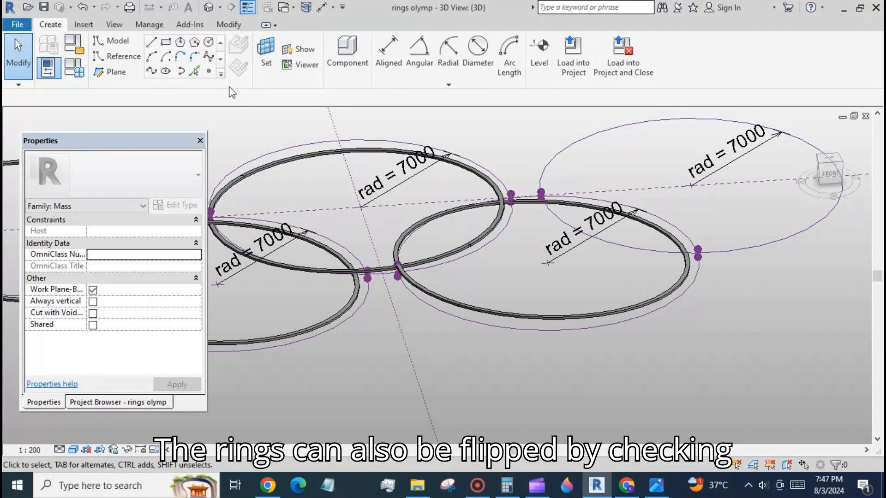
pyautogui.click(347, 51)
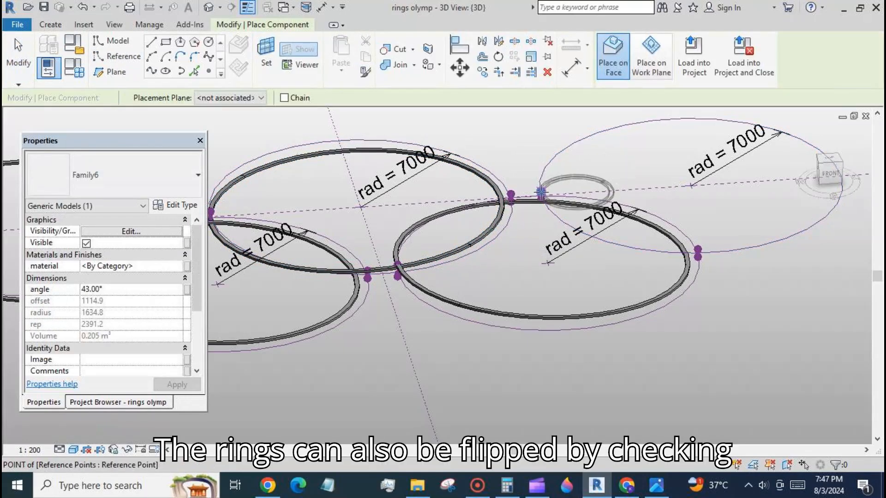
pyautogui.click(540, 192)
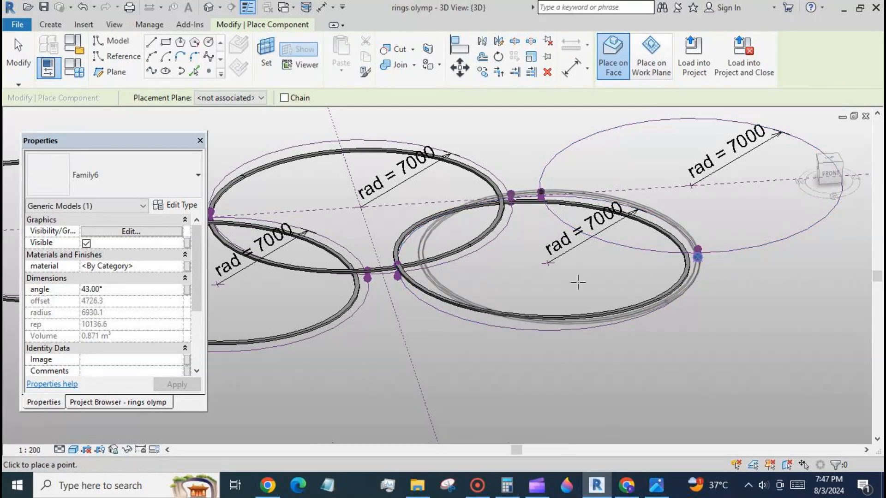
pyautogui.click(647, 282)
pyautogui.press('Escape')
pyautogui.press('Escape')
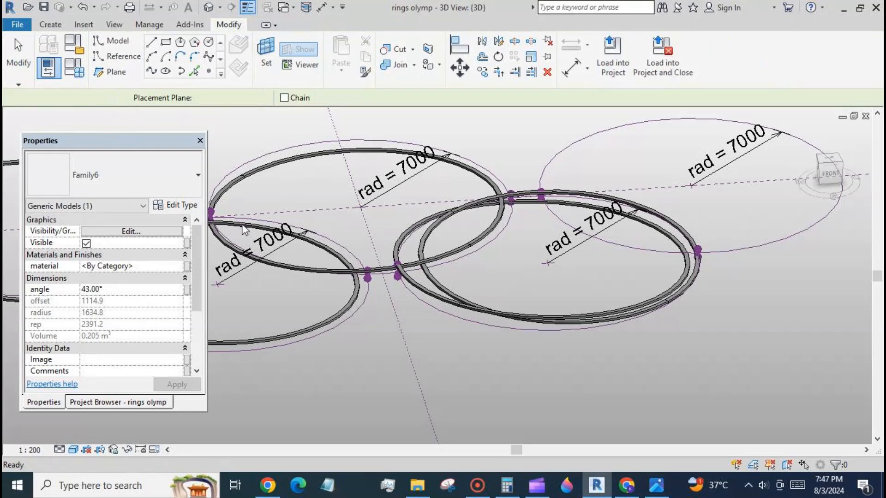
# Enable Flip on the newly placed ring to turn it onto the upper right circle.
pyautogui.click(435, 283)
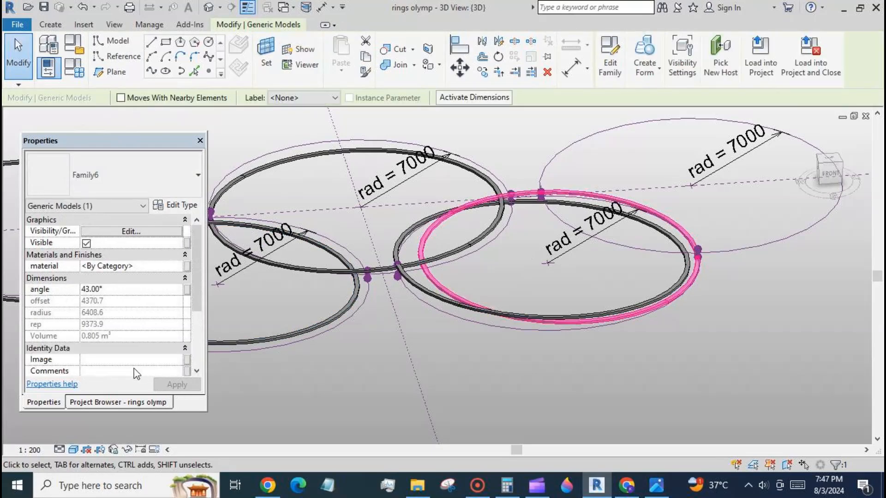
pyautogui.scroll(-3, 197, 269)
pyautogui.click(87, 376)
pyautogui.scroll(-1, 87, 376)
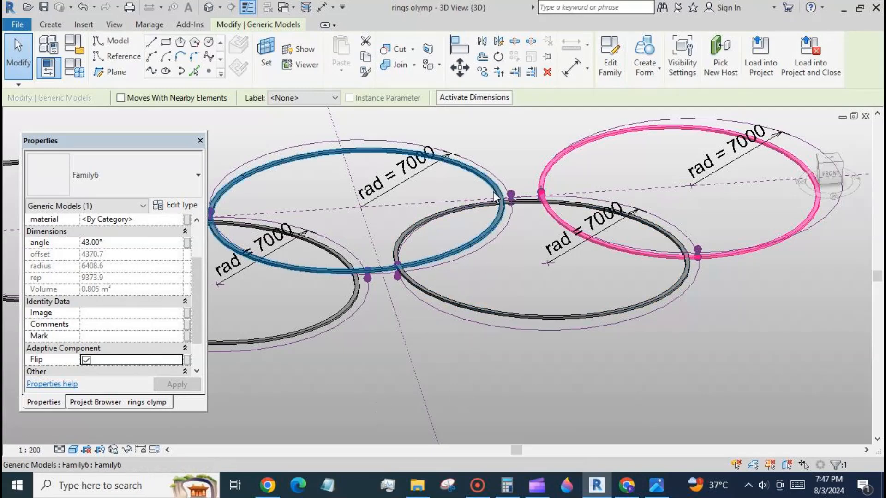
pyautogui.scroll(2, 493, 199)
pyautogui.scroll(-2, 458, 208)
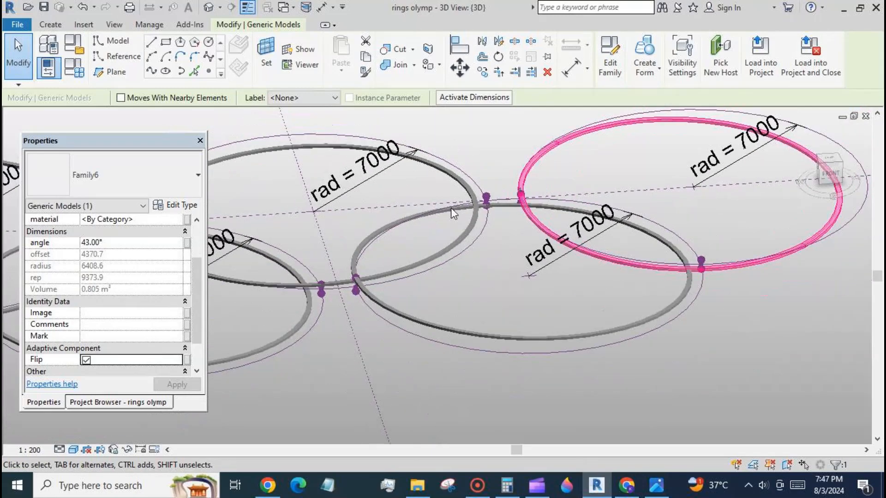
# Delete the flipped ring on the upper right circle.
pyautogui.click(594, 256)
pyautogui.click(548, 75)
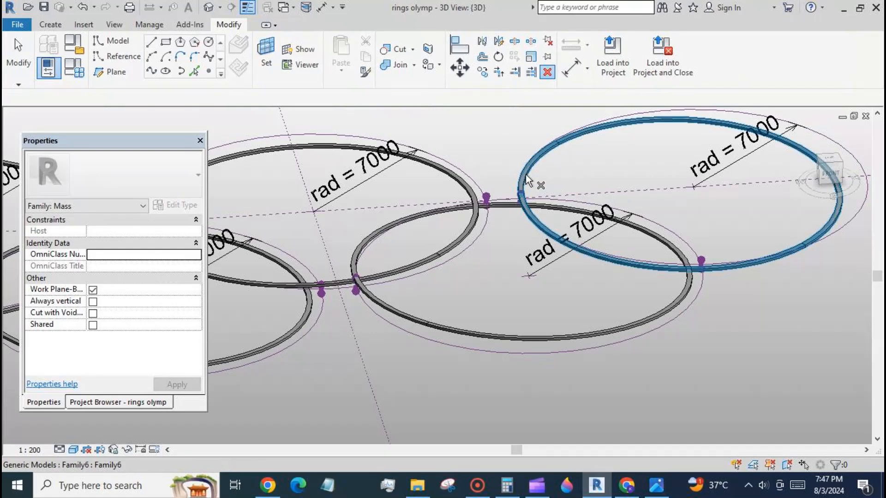
pyautogui.click(523, 177)
pyautogui.click(547, 74)
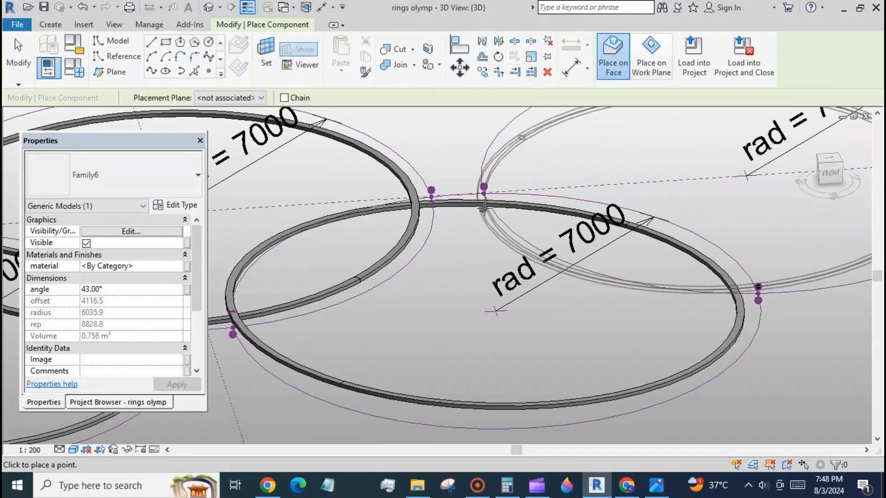
# Place a Family6 ring on the upper right circle from its bottom crossing's upper point to its left crossing's lower point.
pyautogui.click(483, 252)
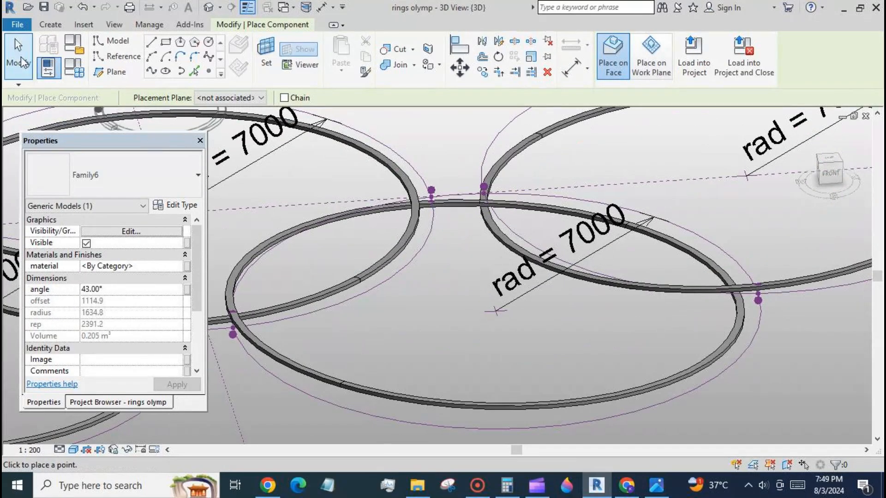
pyautogui.press('Escape')
pyautogui.scroll(-2, 432, 286)
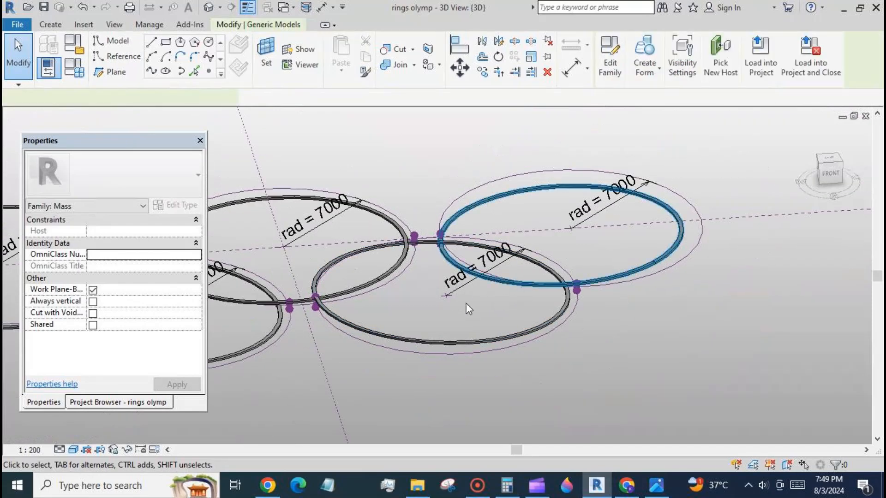
# Set the upper right ring's angle to 46 degrees and apply it.
pyautogui.click(521, 285)
pyautogui.write('46')
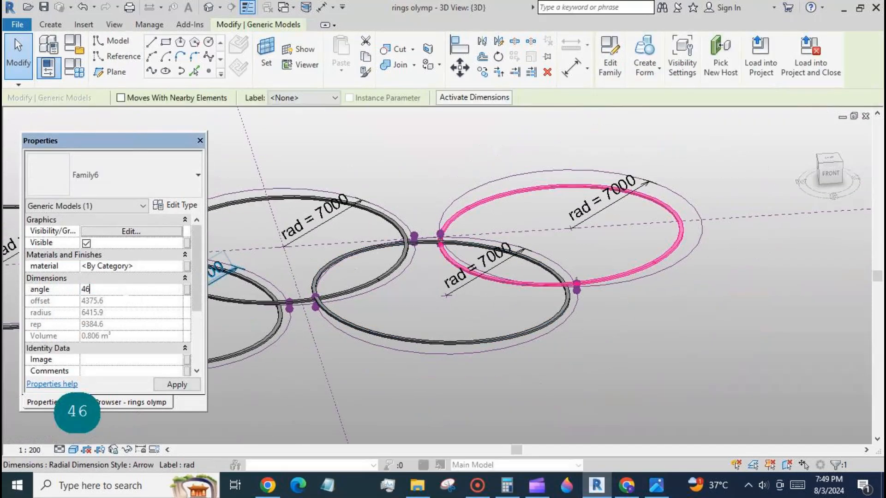
pyautogui.click(171, 387)
pyautogui.click(435, 400)
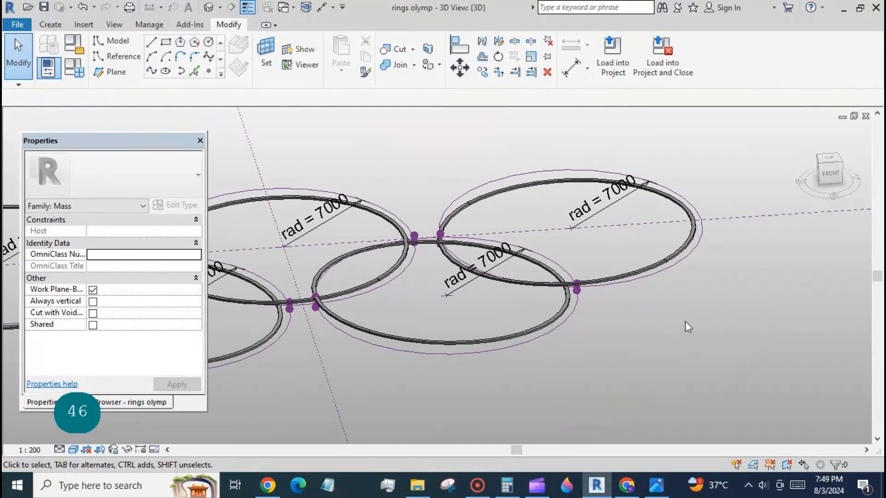
# In the top view, set the Family6 ring type's h wid to 400 and apply it.
pyautogui.scroll(-3, 685, 321)
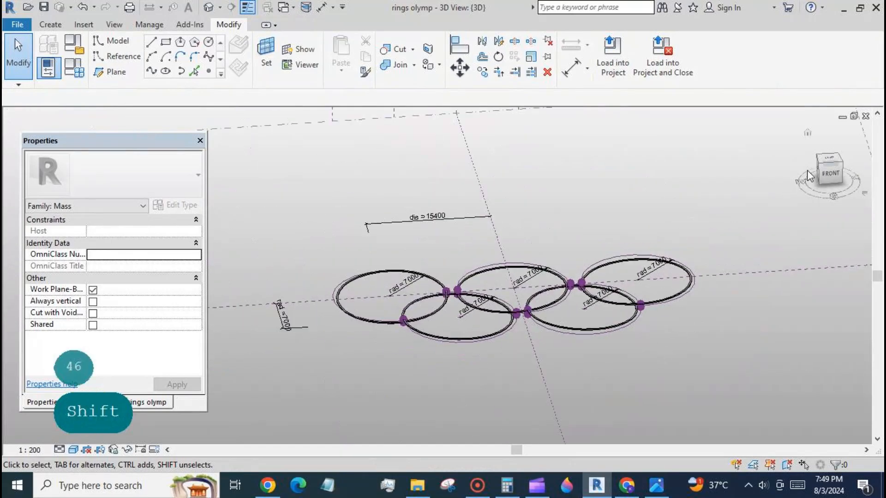
pyautogui.click(829, 158)
pyautogui.scroll(5, 411, 281)
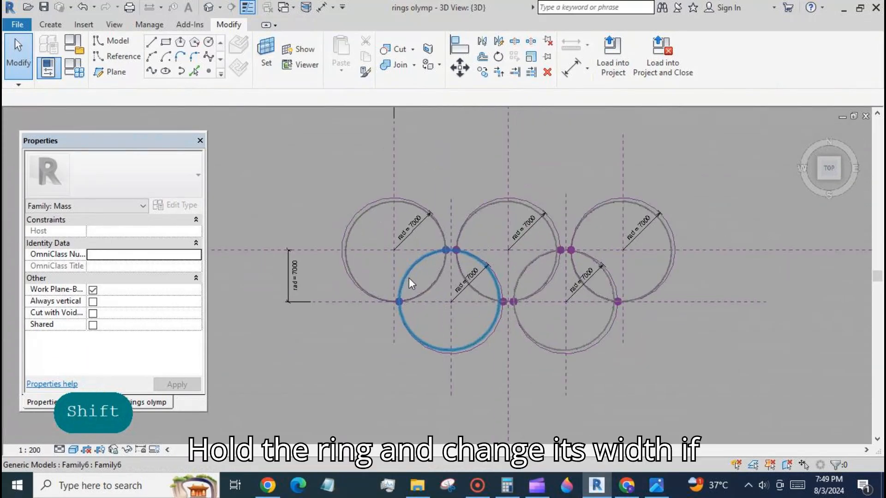
pyautogui.scroll(2, 425, 276)
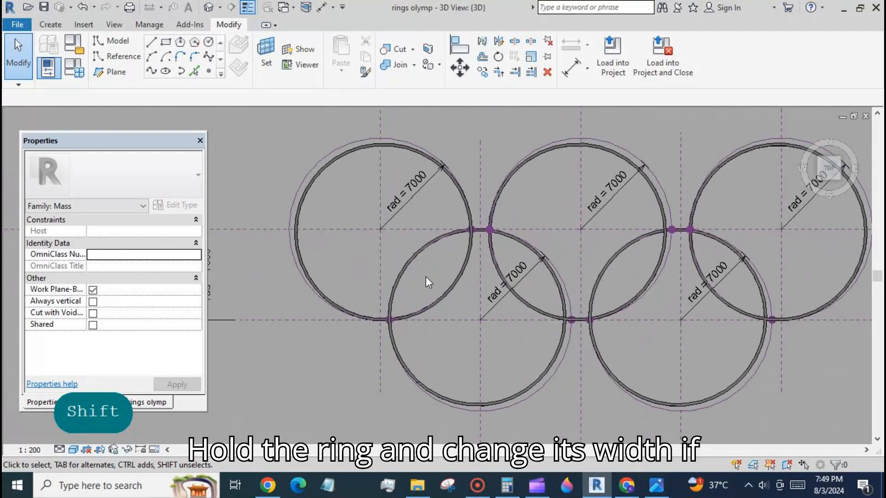
pyautogui.click(436, 303)
pyautogui.click(193, 206)
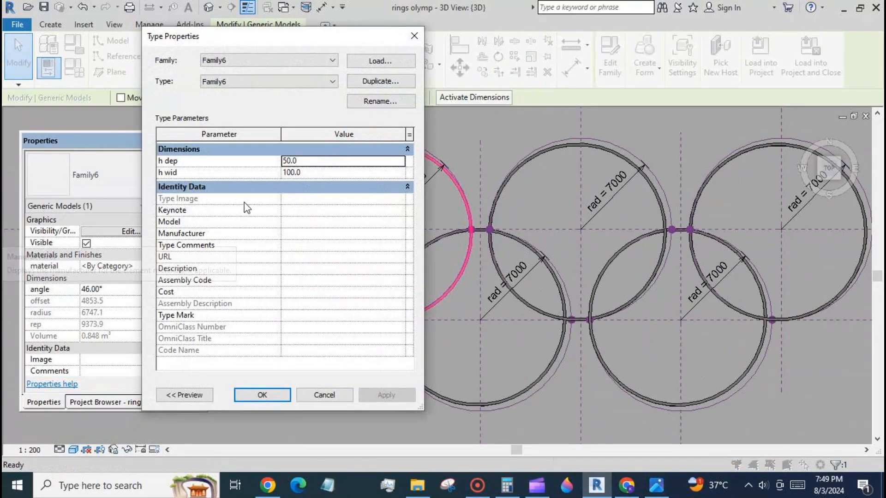
pyautogui.doubleClick(319, 174)
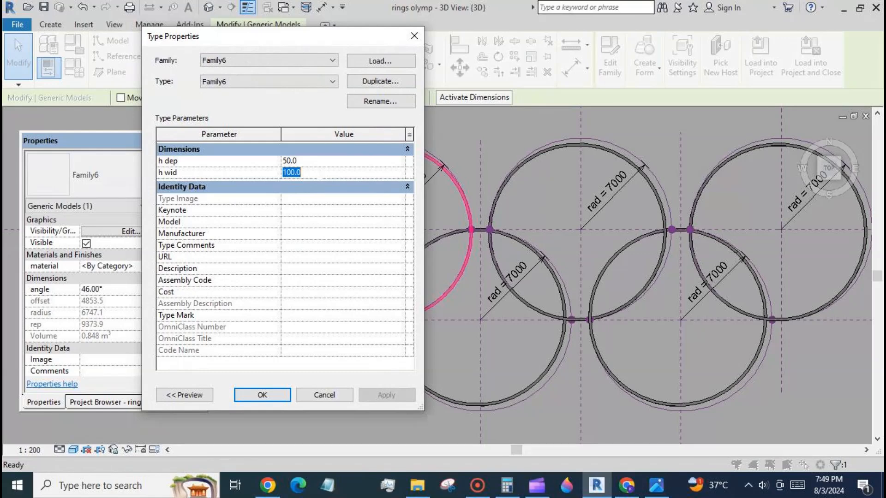
pyautogui.write('400')
pyautogui.click(379, 395)
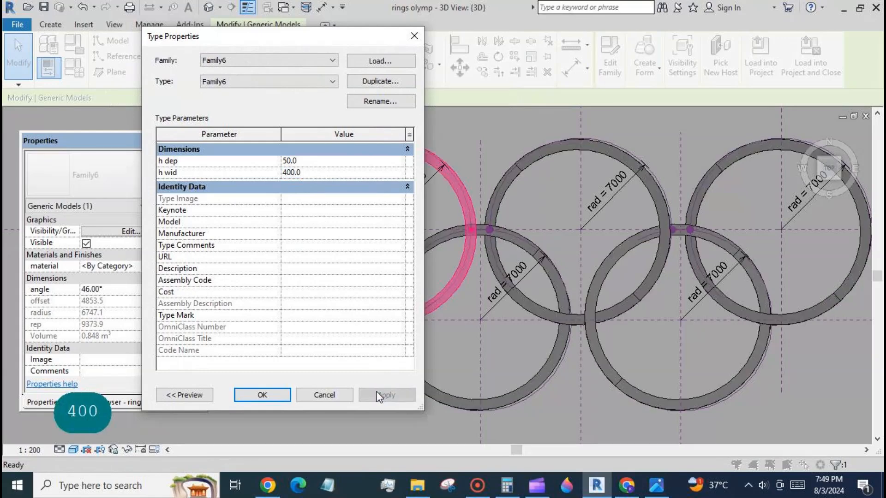
pyautogui.click(270, 394)
pyautogui.scroll(-1, 261, 251)
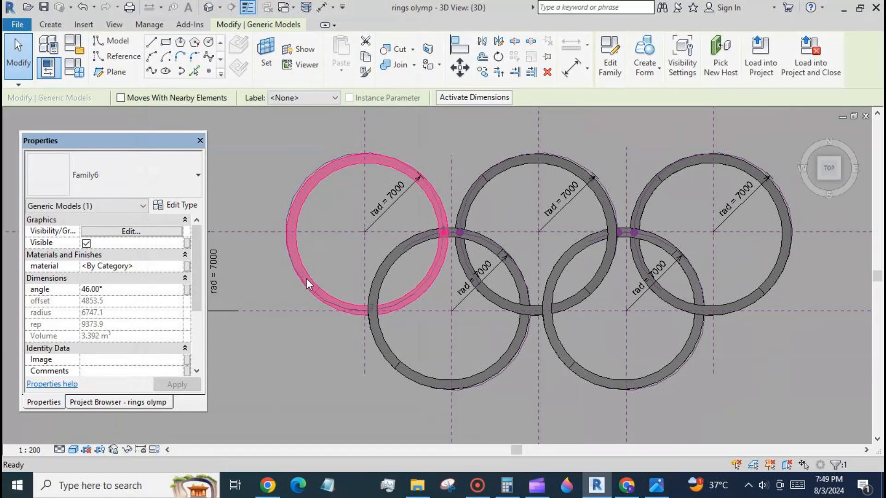
pyautogui.click(263, 280)
# Create a new material for the upper left ring's material property.
pyautogui.scroll(-1, 348, 198)
pyautogui.scroll(-1, 707, 325)
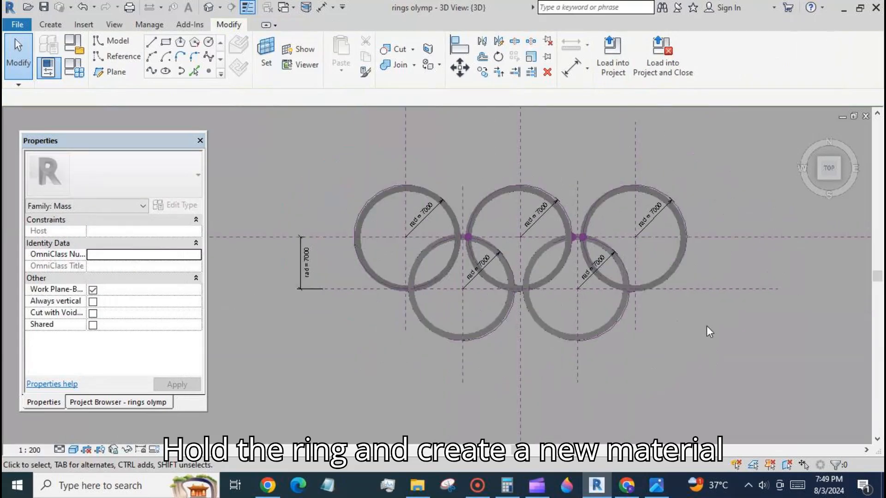
pyautogui.click(367, 267)
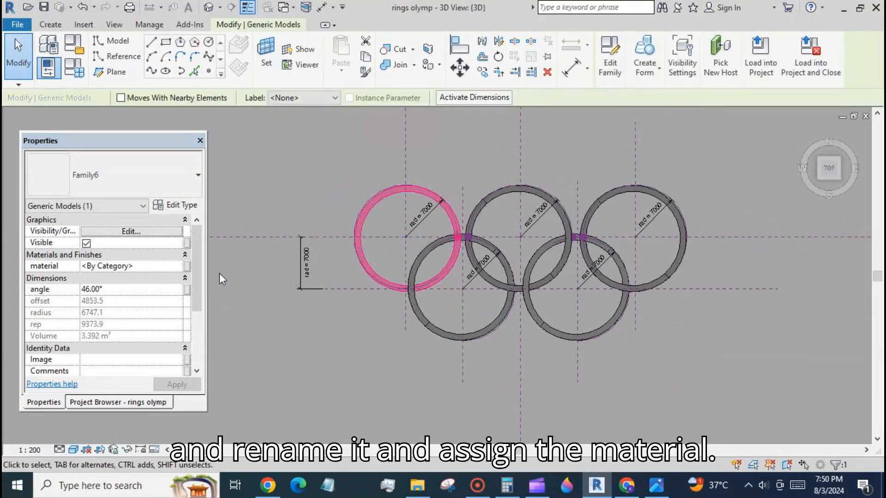
pyautogui.click(179, 267)
pyautogui.click(178, 266)
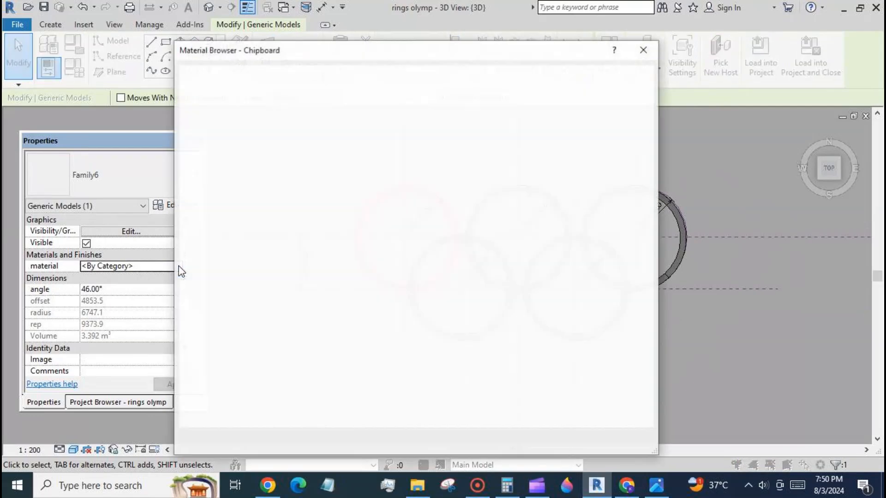
pyautogui.click(189, 421)
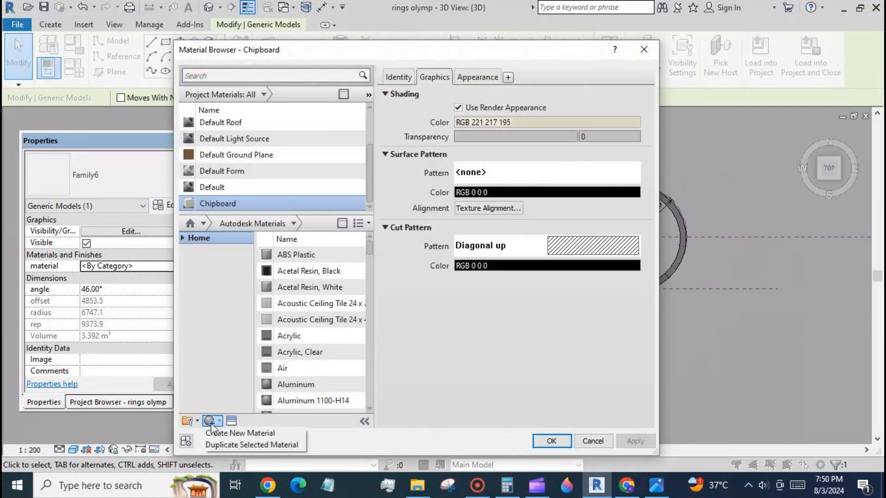
pyautogui.click(214, 430)
# Rename the new material as blue.
pyautogui.rightClick(307, 153)
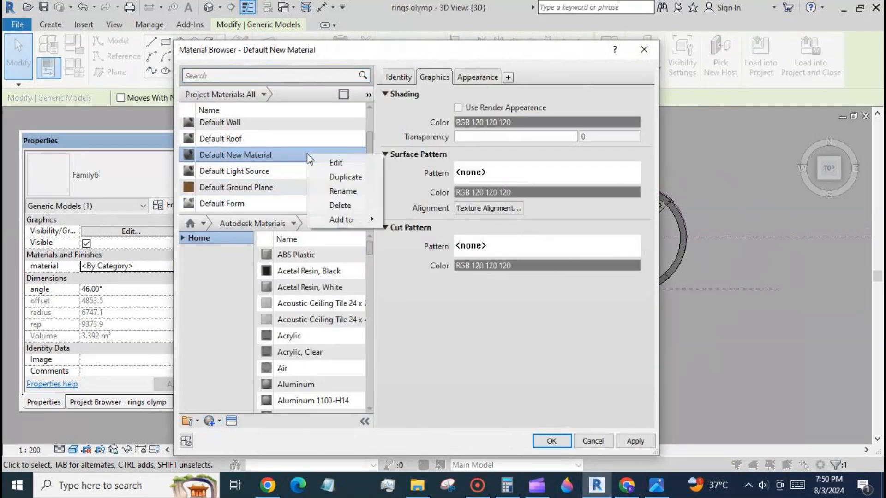
pyautogui.click(326, 191)
pyautogui.click(654, 485)
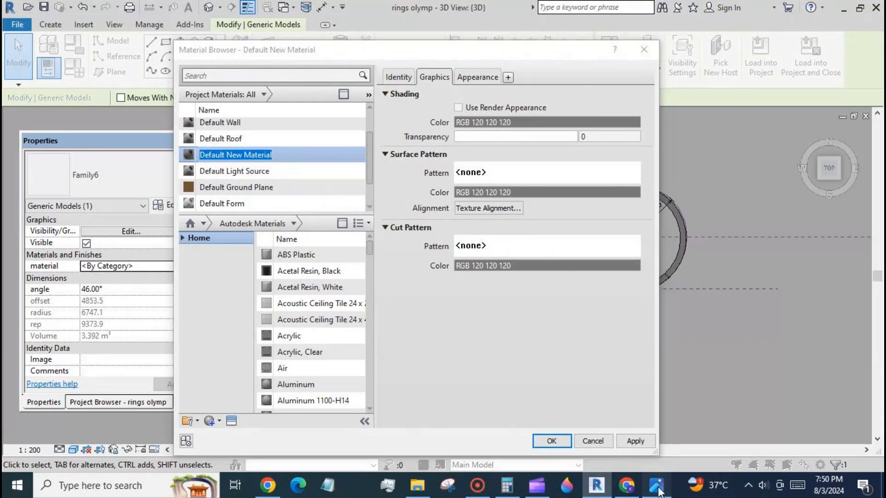
pyautogui.click(705, 380)
pyautogui.rightClick(298, 157)
pyautogui.click(323, 191)
pyautogui.write('bl')
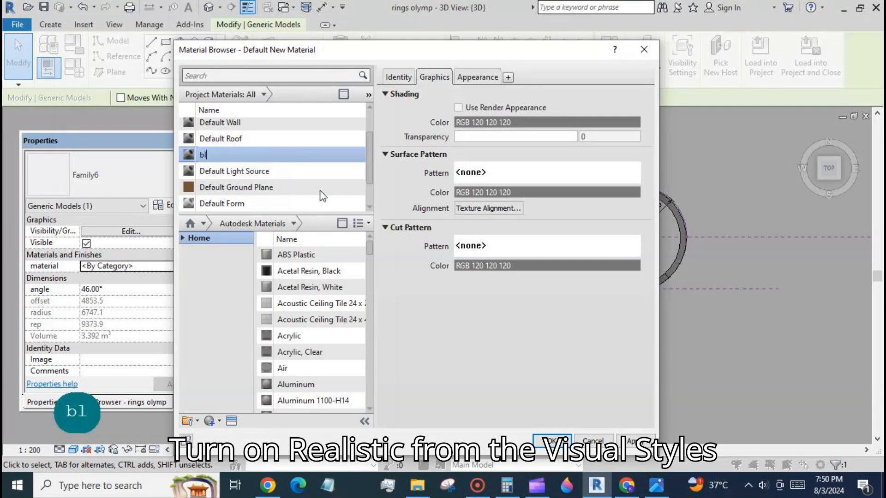
pyautogui.write('ue')
# Set the blue material's appearance color to RGB 0-128-255 and assign the material to the upper left ring.
pyautogui.click(477, 77)
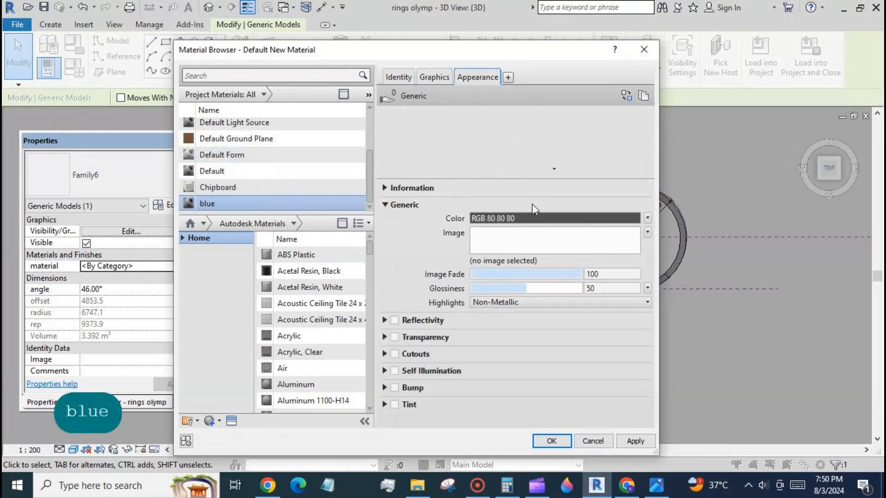
pyautogui.click(534, 217)
pyautogui.click(366, 162)
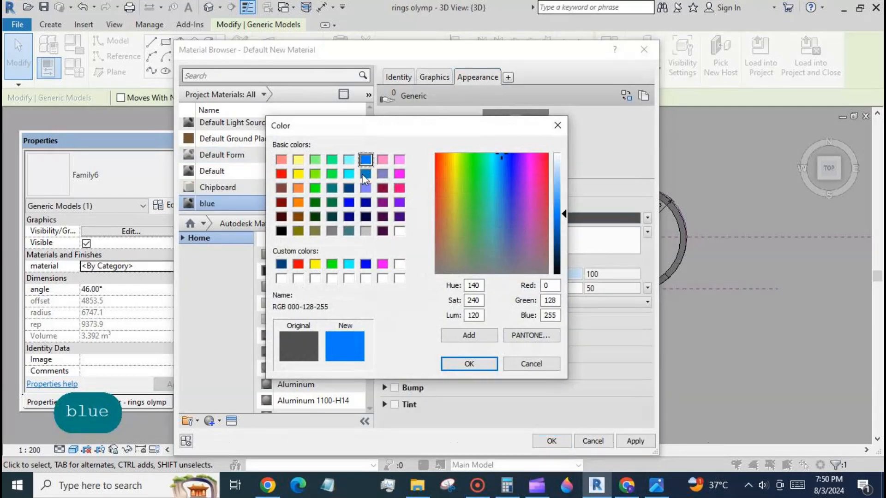
pyautogui.click(470, 364)
pyautogui.click(552, 440)
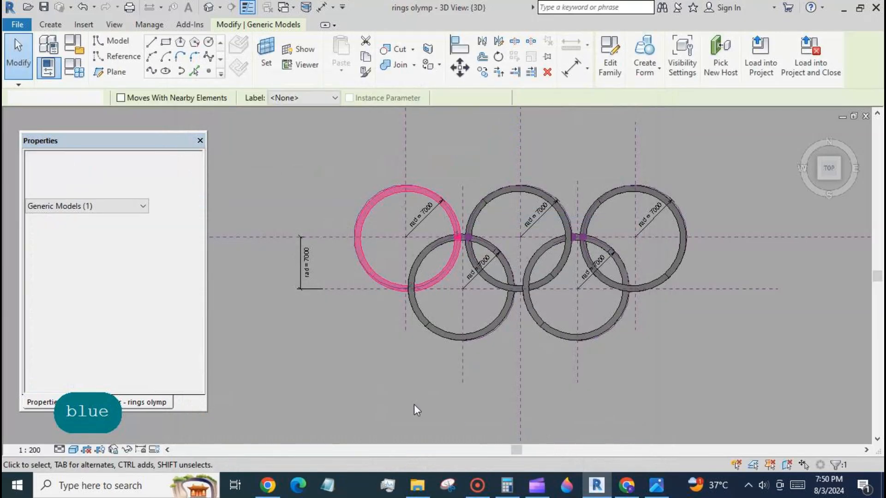
# Deselect the ring and change the 3D view's visual style to Realistic.
pyautogui.click(414, 404)
pyautogui.click(73, 449)
pyautogui.click(87, 422)
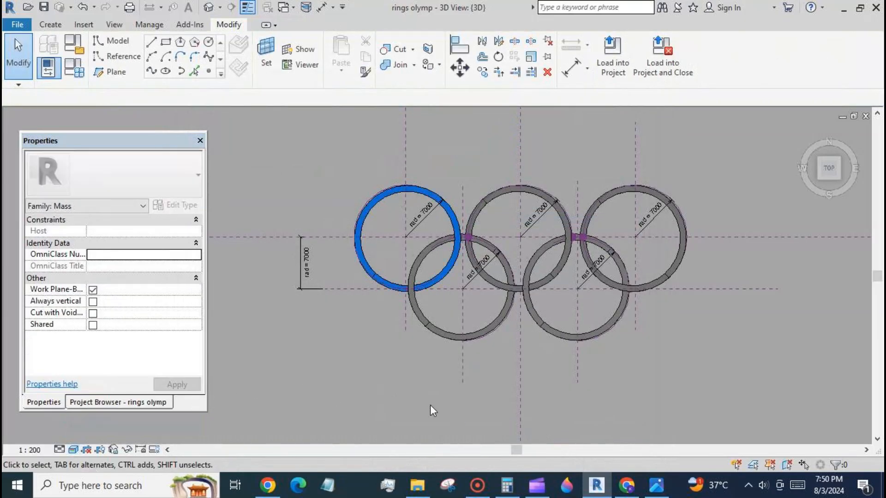
# Assign the existing yellow material to the lower left ring's material property.
pyautogui.press('Tab')
pyautogui.press('Tab')
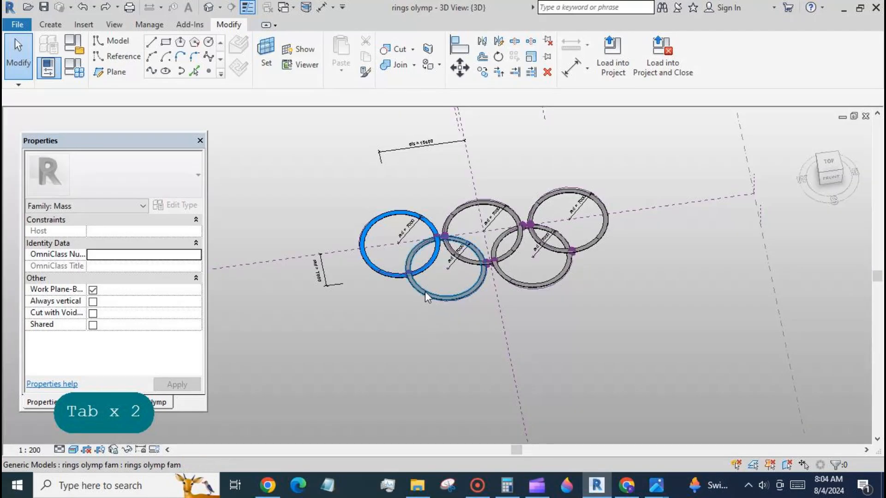
pyautogui.click(425, 292)
pyautogui.click(134, 266)
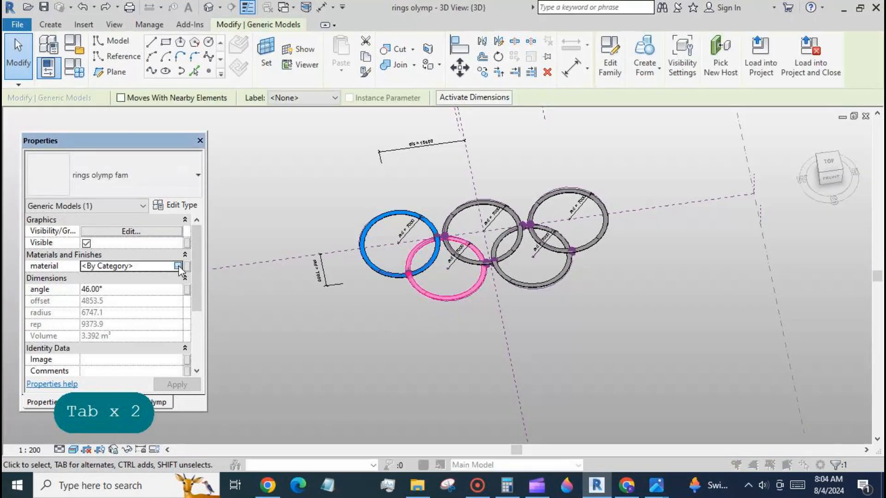
pyautogui.click(186, 266)
pyautogui.scroll(5, 283, 183)
pyautogui.click(298, 127)
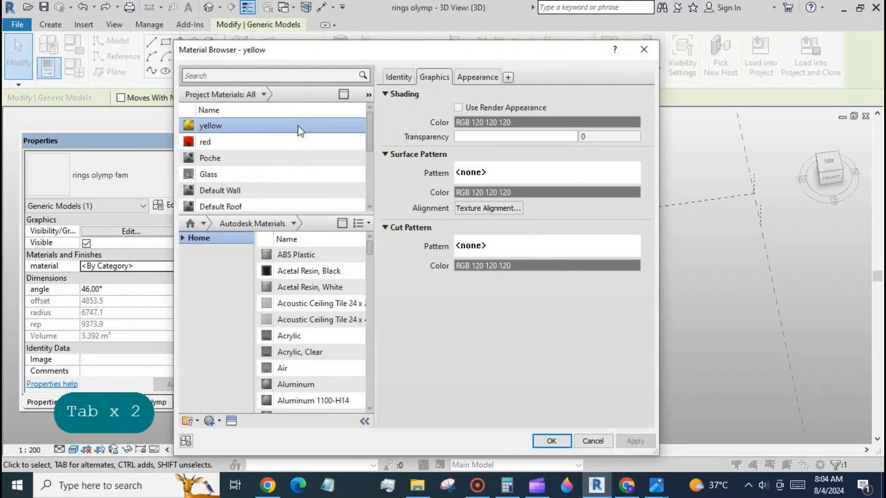
pyautogui.click(475, 76)
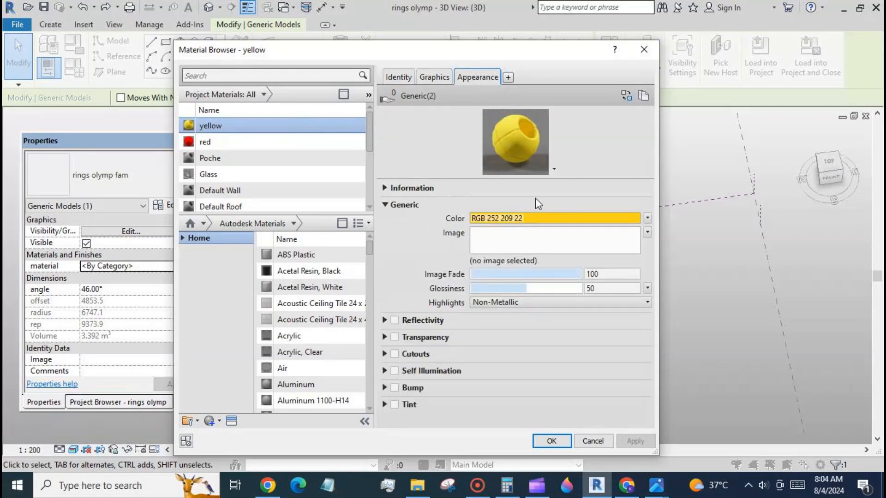
pyautogui.click(561, 442)
pyautogui.click(561, 375)
# Assign the existing black material to the upper middle ring's material property.
pyautogui.click(485, 205)
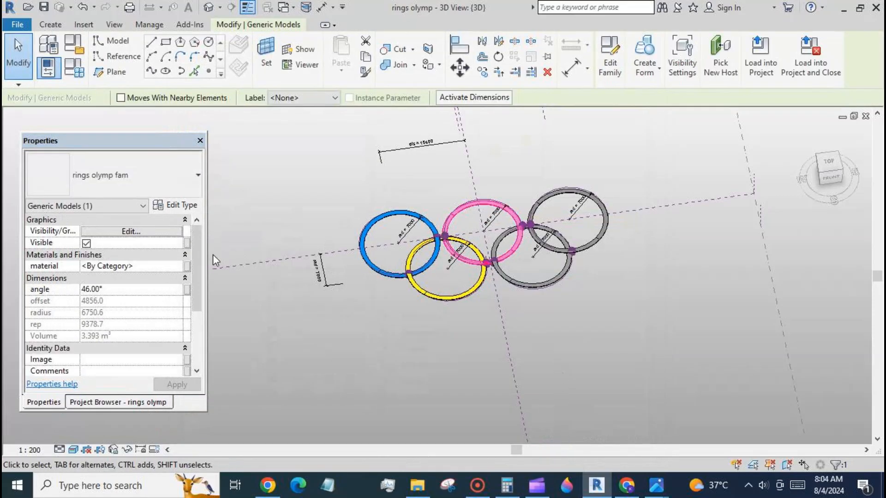
pyautogui.click(180, 266)
pyautogui.scroll(-3, 287, 171)
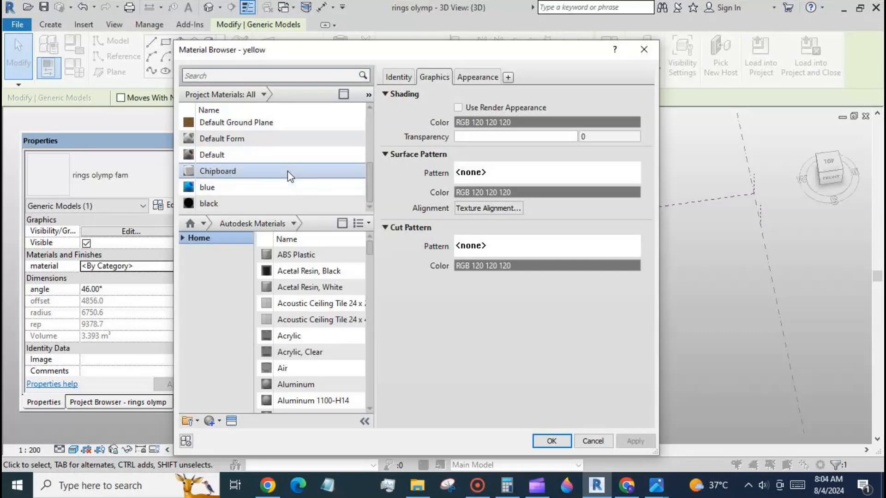
pyautogui.click(273, 204)
pyautogui.click(482, 76)
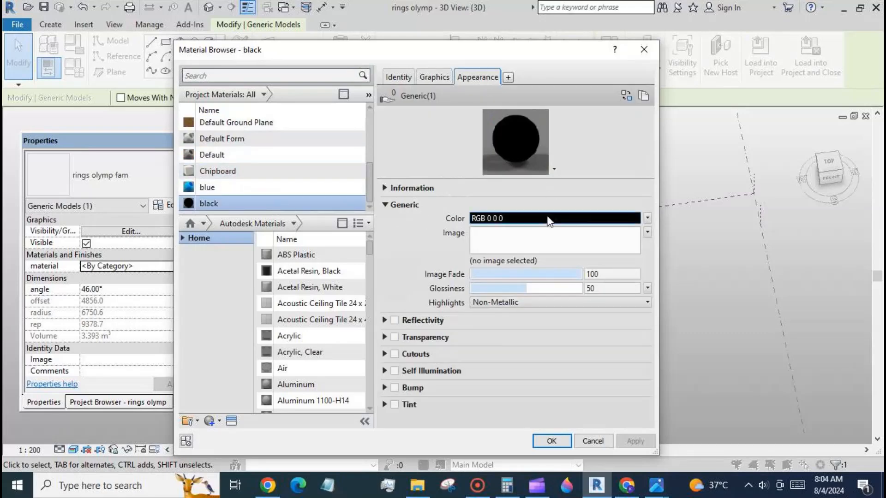
pyautogui.click(546, 217)
pyautogui.click(549, 442)
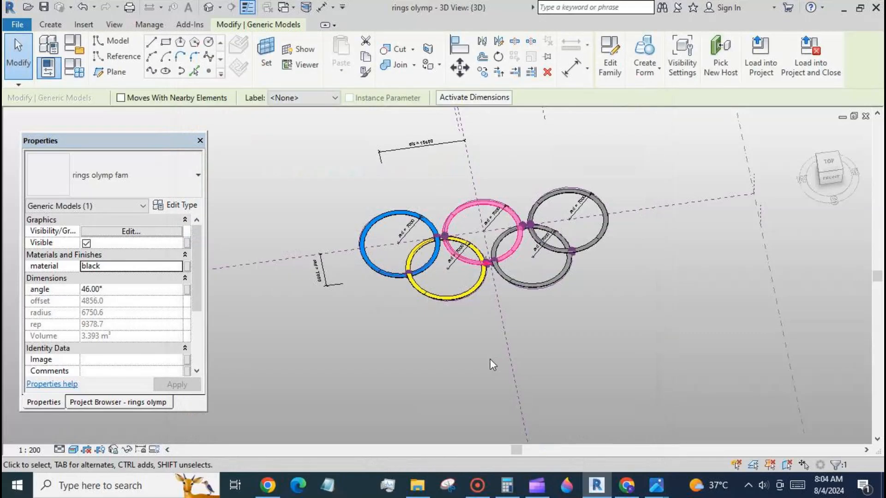
pyautogui.click(492, 359)
# Select the lower right ring and open the material browser for its material property.
pyautogui.press('Tab')
pyautogui.press('Tab')
pyautogui.press('Tab')
pyautogui.press('Tab')
pyautogui.press('Tab')
pyautogui.press('Tab')
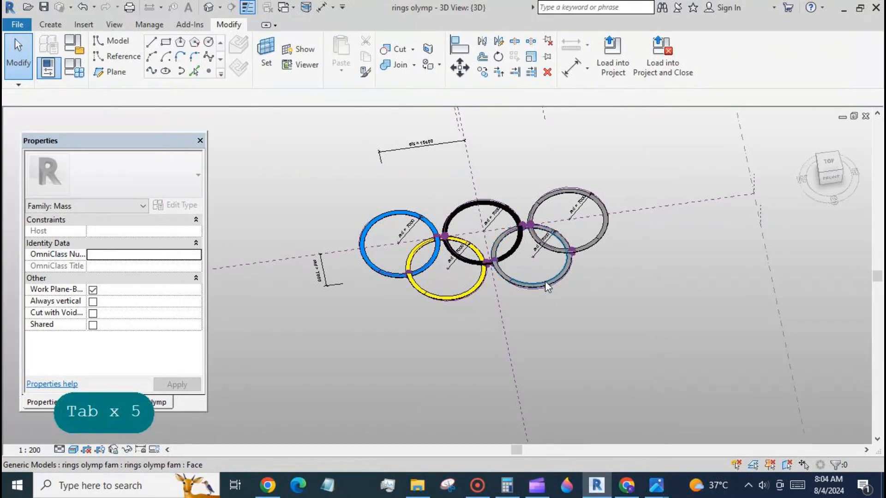
pyautogui.click(543, 283)
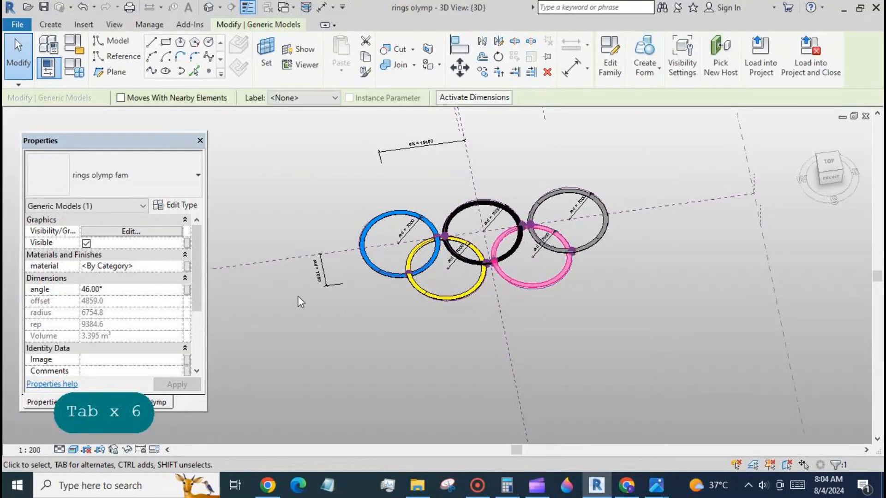
pyautogui.click(179, 266)
# Look through the project materials list for a green material.
pyautogui.scroll(3, 312, 169)
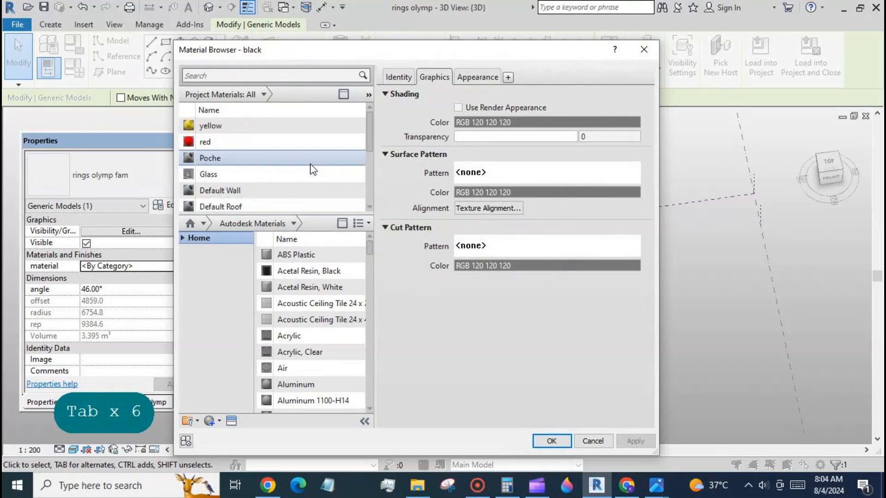
pyautogui.scroll(-3, 312, 169)
pyautogui.scroll(3, 313, 170)
pyautogui.scroll(-3, 312, 169)
pyautogui.scroll(3, 310, 169)
pyautogui.scroll(-3, 310, 169)
pyautogui.scroll(3, 313, 169)
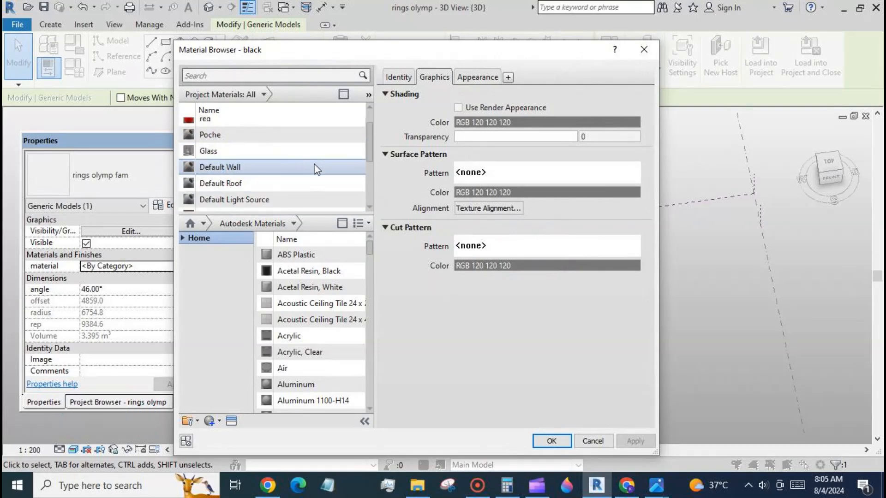
pyautogui.scroll(-3, 326, 156)
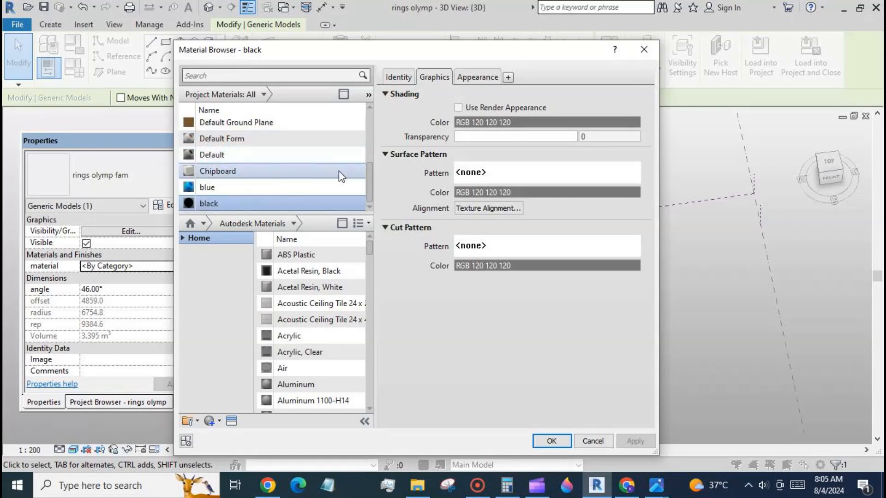
pyautogui.scroll(3, 332, 156)
# Create a new material for the lower right ring and name it green.
pyautogui.click(197, 421)
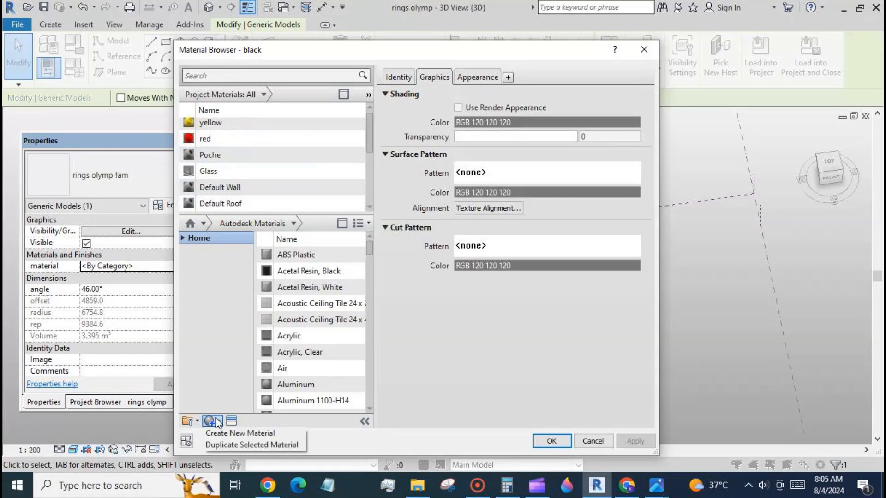
pyautogui.click(220, 432)
pyautogui.rightClick(308, 155)
pyautogui.click(331, 189)
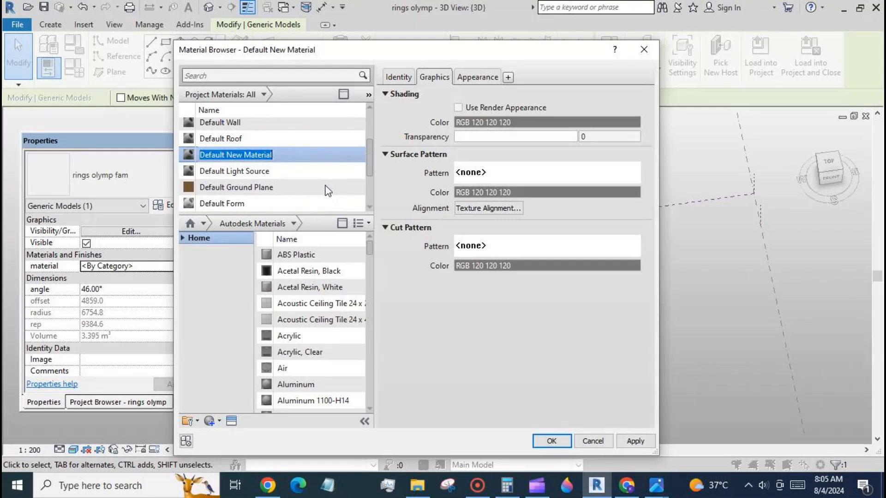
pyautogui.write('green')
# Set the green material's appearance color to RGB 0-128-0 and assign the material to the lower right ring.
pyautogui.click(477, 77)
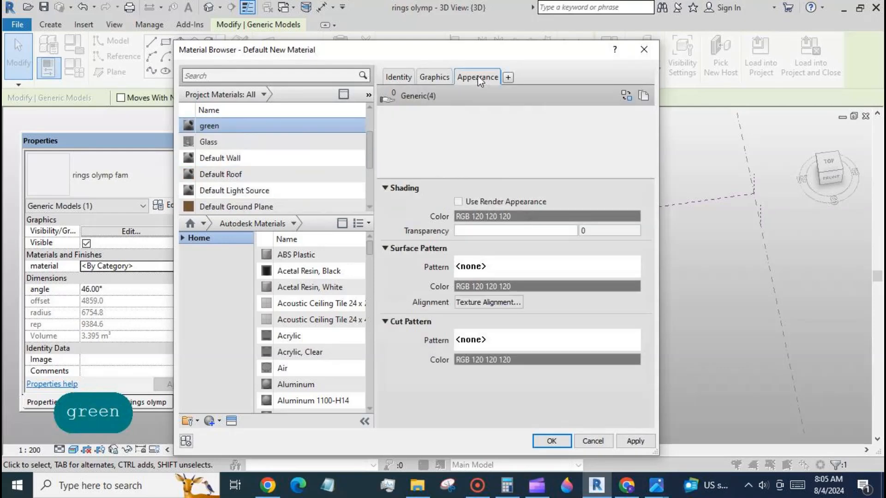
pyautogui.click(479, 218)
pyautogui.click(315, 202)
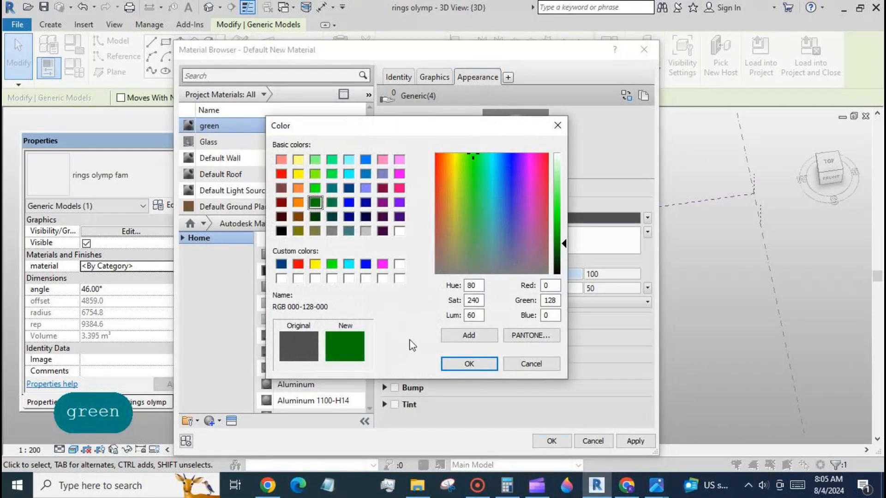
pyautogui.click(468, 364)
pyautogui.click(551, 441)
pyautogui.click(459, 360)
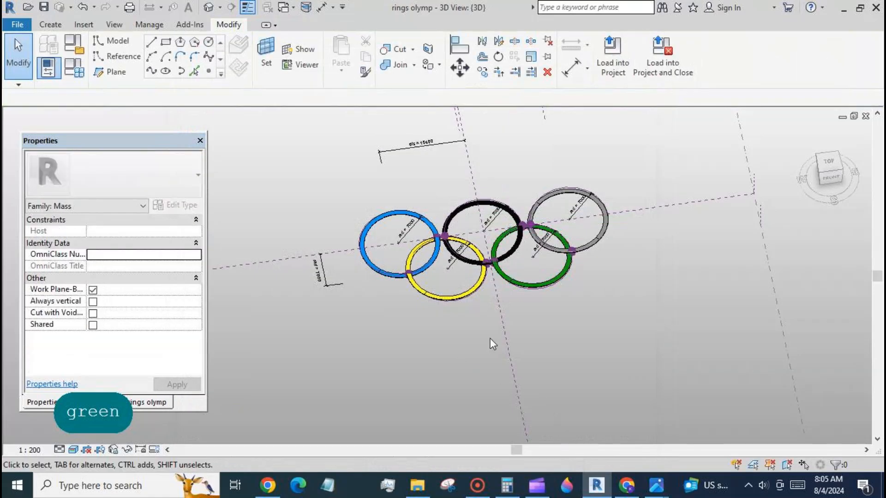
# Assign the existing red material to the upper right ring, keeping its RGB 255 0 0 appearance color.
pyautogui.click(602, 243)
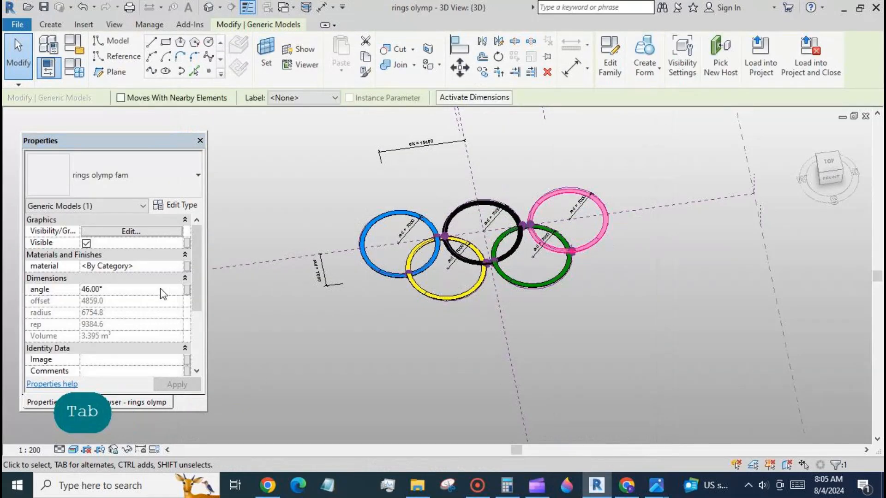
pyautogui.click(178, 266)
pyautogui.click(179, 266)
pyautogui.scroll(-1, 272, 152)
pyautogui.click(208, 126)
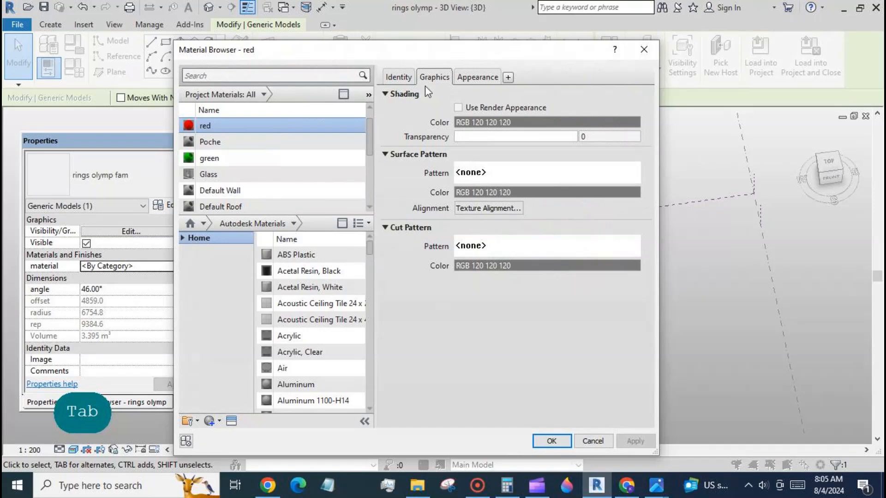
pyautogui.click(477, 77)
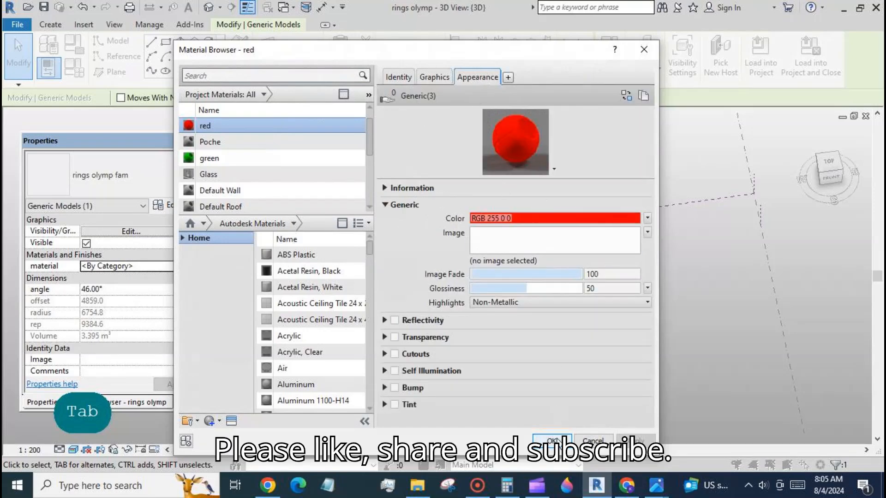
pyautogui.click(577, 218)
pyautogui.click(457, 364)
pyautogui.click(551, 440)
pyautogui.click(436, 382)
# In the top view, test the ring spacing by changing the family parameter d's formula to rad / 3 and apply it.
pyautogui.keyDown('shift'); pyautogui.moveTo(494, 354); pyautogui.dragTo(668, 342, button='middle'); pyautogui.keyUp('shift')
pyautogui.click(821, 168)
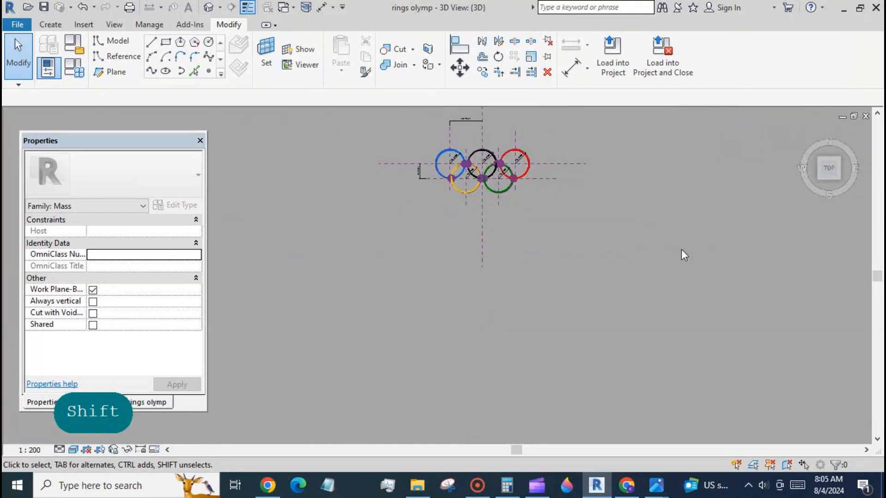
pyautogui.scroll(3, 364, 258)
pyautogui.scroll(4, 364, 258)
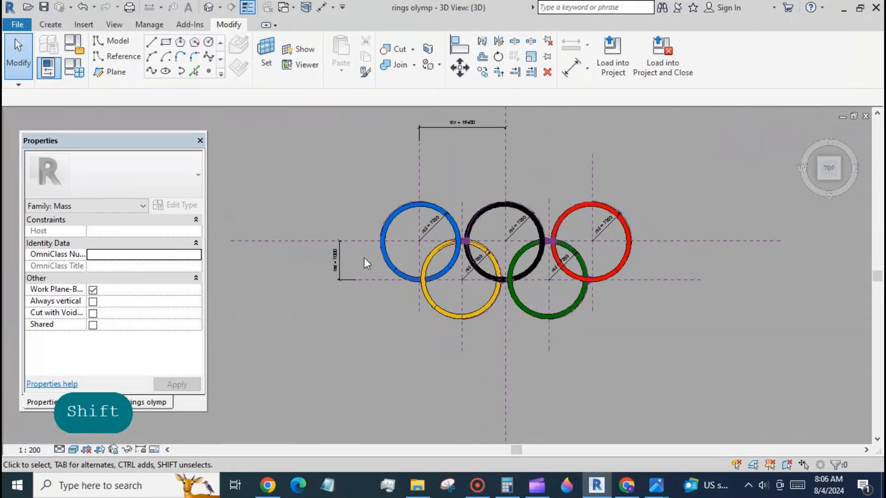
pyautogui.click(75, 71)
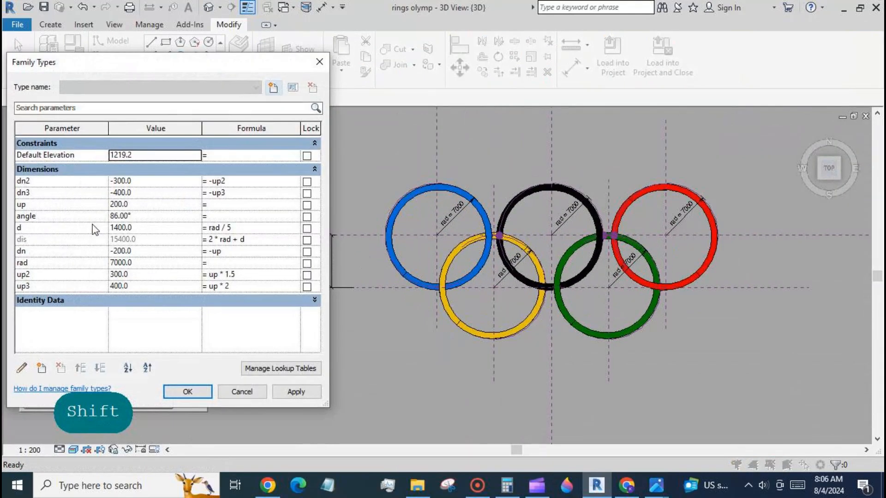
pyautogui.click(219, 227)
pyautogui.write('3')
pyautogui.click(296, 391)
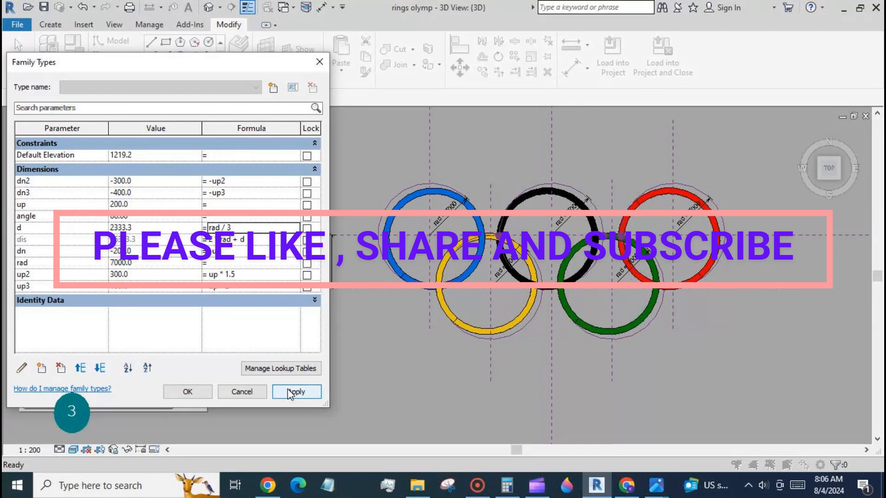
# Test a wider ring spacing by changing parameter d's formula to rad / 2 and apply it.
pyautogui.doubleClick(229, 227)
pyautogui.write('2')
pyautogui.click(298, 392)
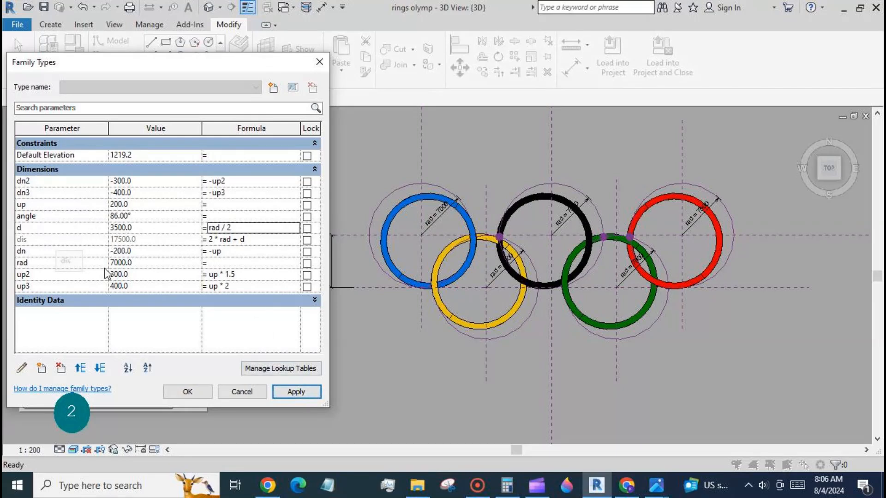
# Test the family's scaling by setting the rad parameter to 5000 and confirm the family types.
pyautogui.click(121, 262)
pyautogui.write('5000')
pyautogui.click(278, 390)
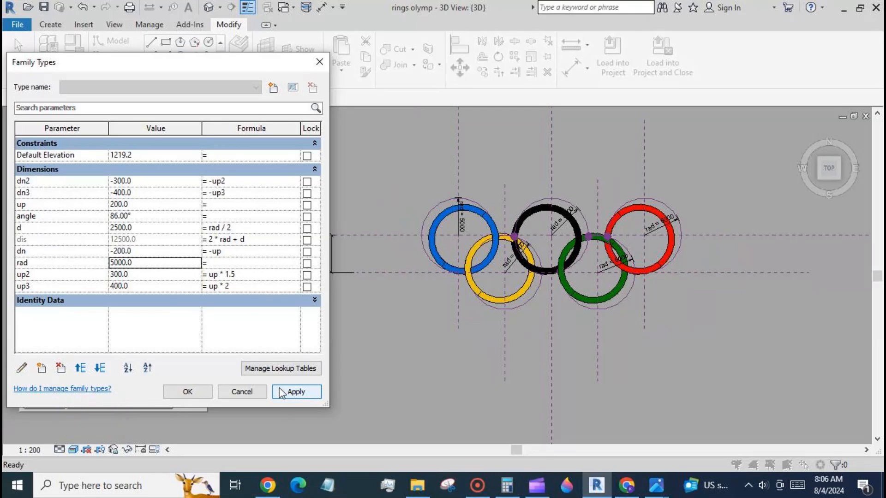
pyautogui.click(188, 391)
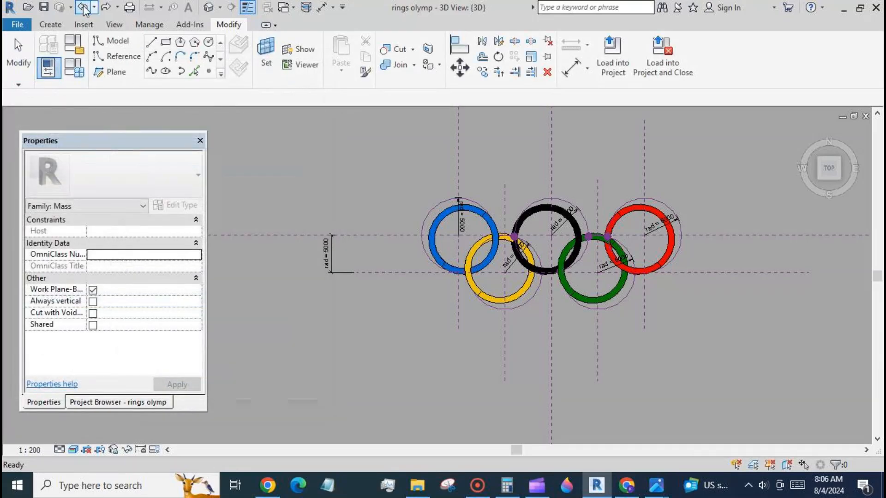
# Undo the test changes to the d formula and the rad parameter.
pyautogui.click(83, 7)
pyautogui.click(83, 8)
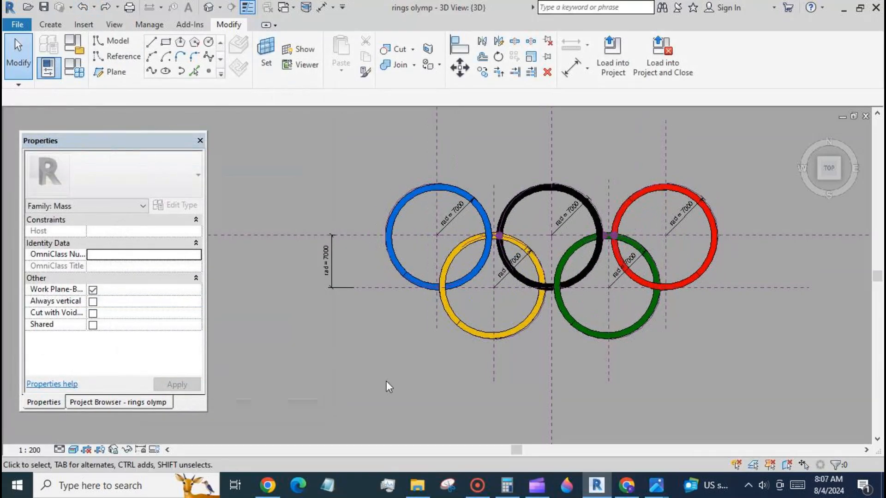